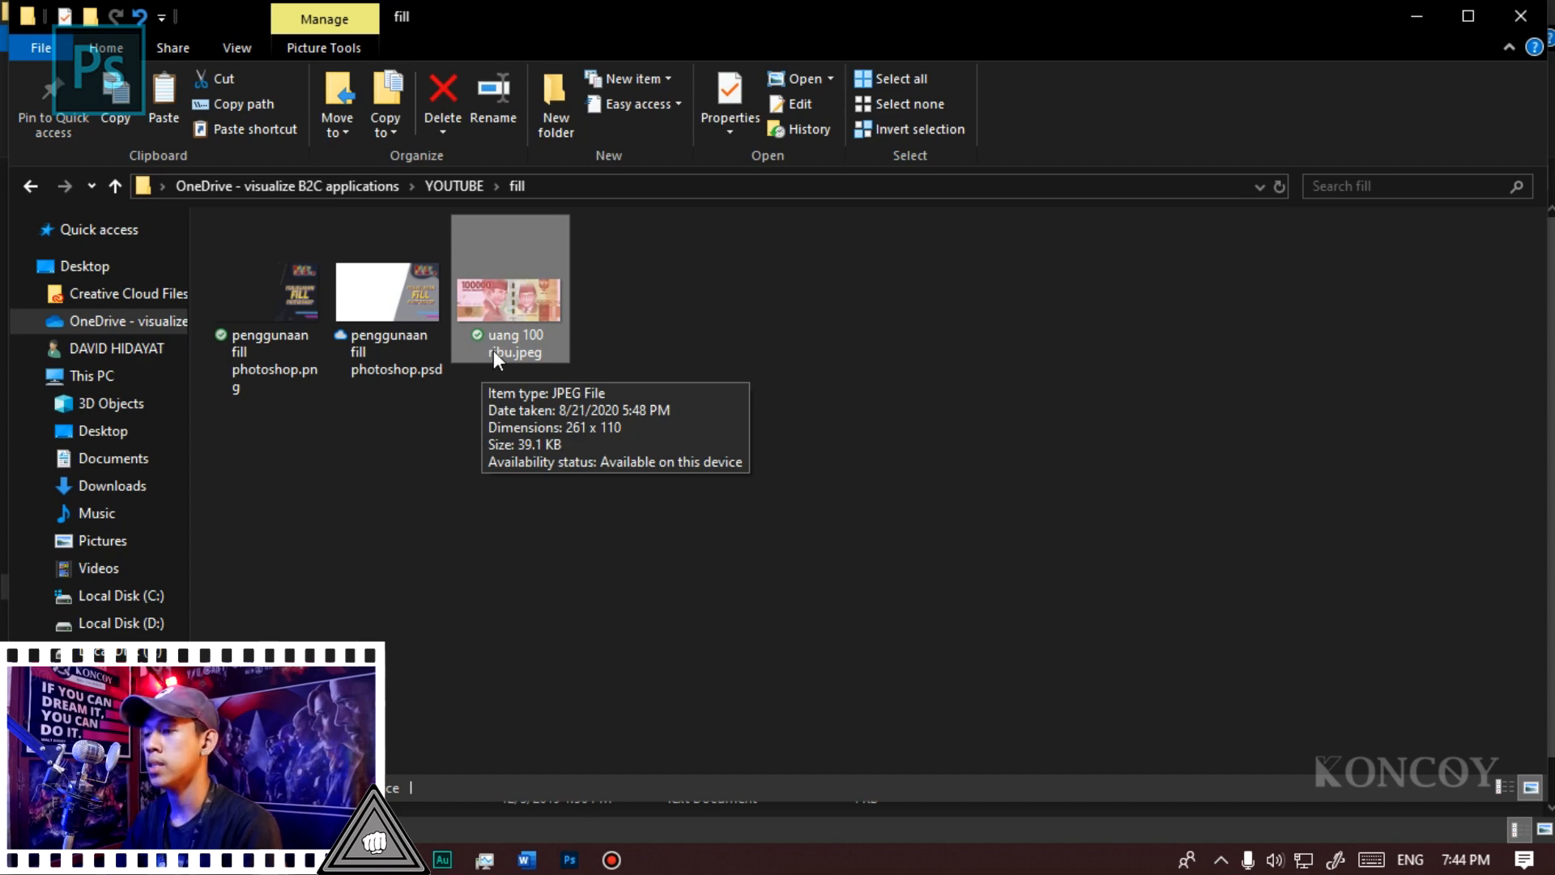
Step: Open uang 100 ribu.jpeg in Photoshop and duplicate its background layer, naming the copy "Uang 100rb"
{"action": "left_click_drag", "start_coordinate": [495, 357], "coordinate": [8, 612]}
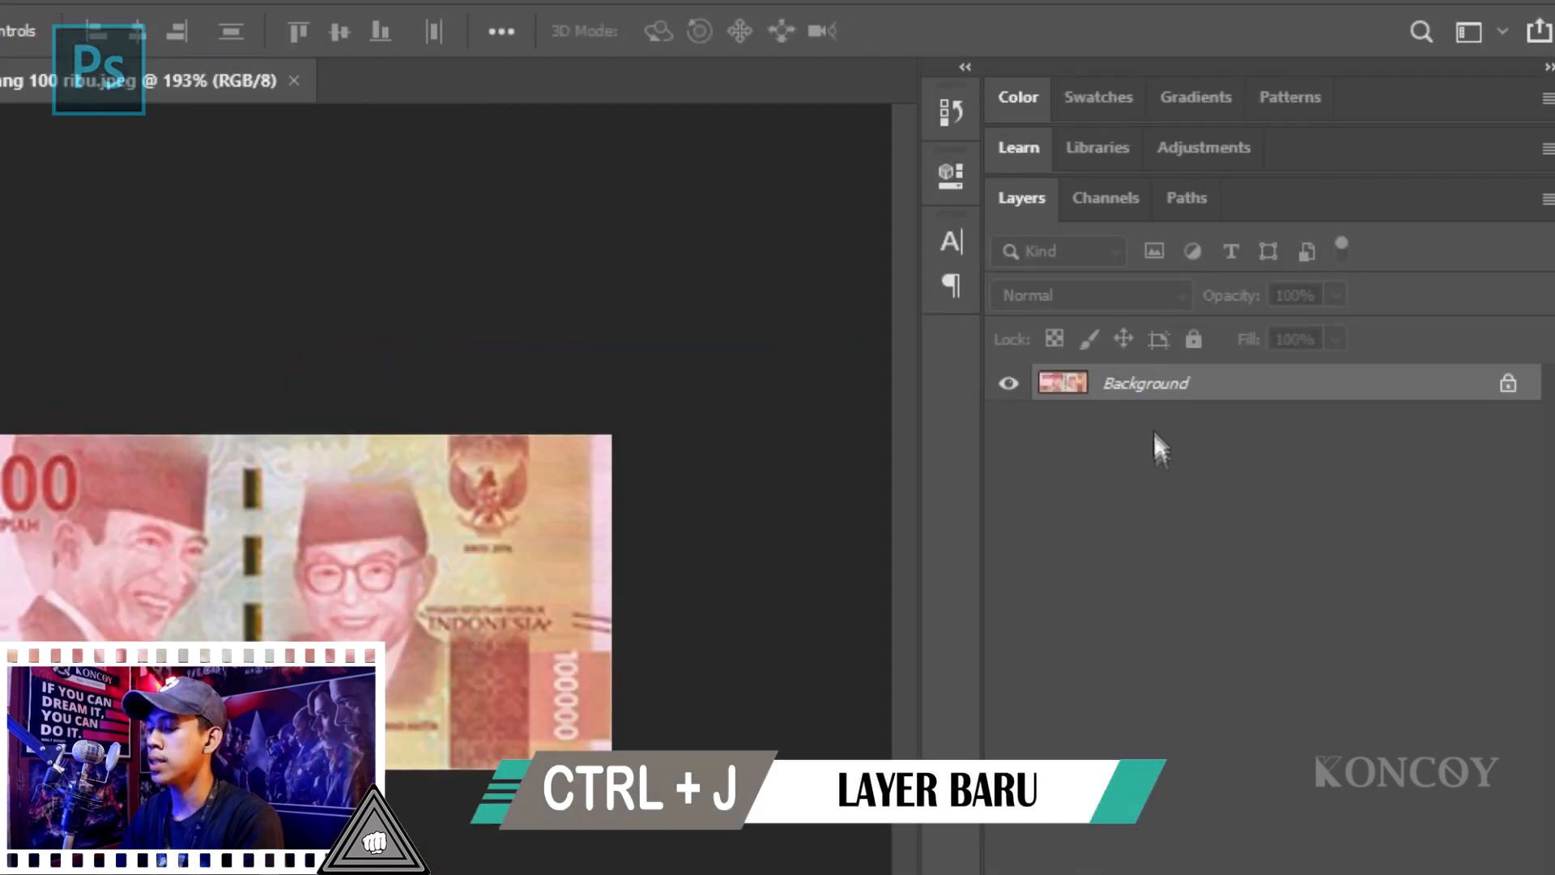
{"action": "key", "text": "ctrl+j"}
{"action": "double_click", "coordinate": [1136, 382]}
{"action": "type", "text": "Uang 100rb"}
{"action": "key", "text": "Return"}
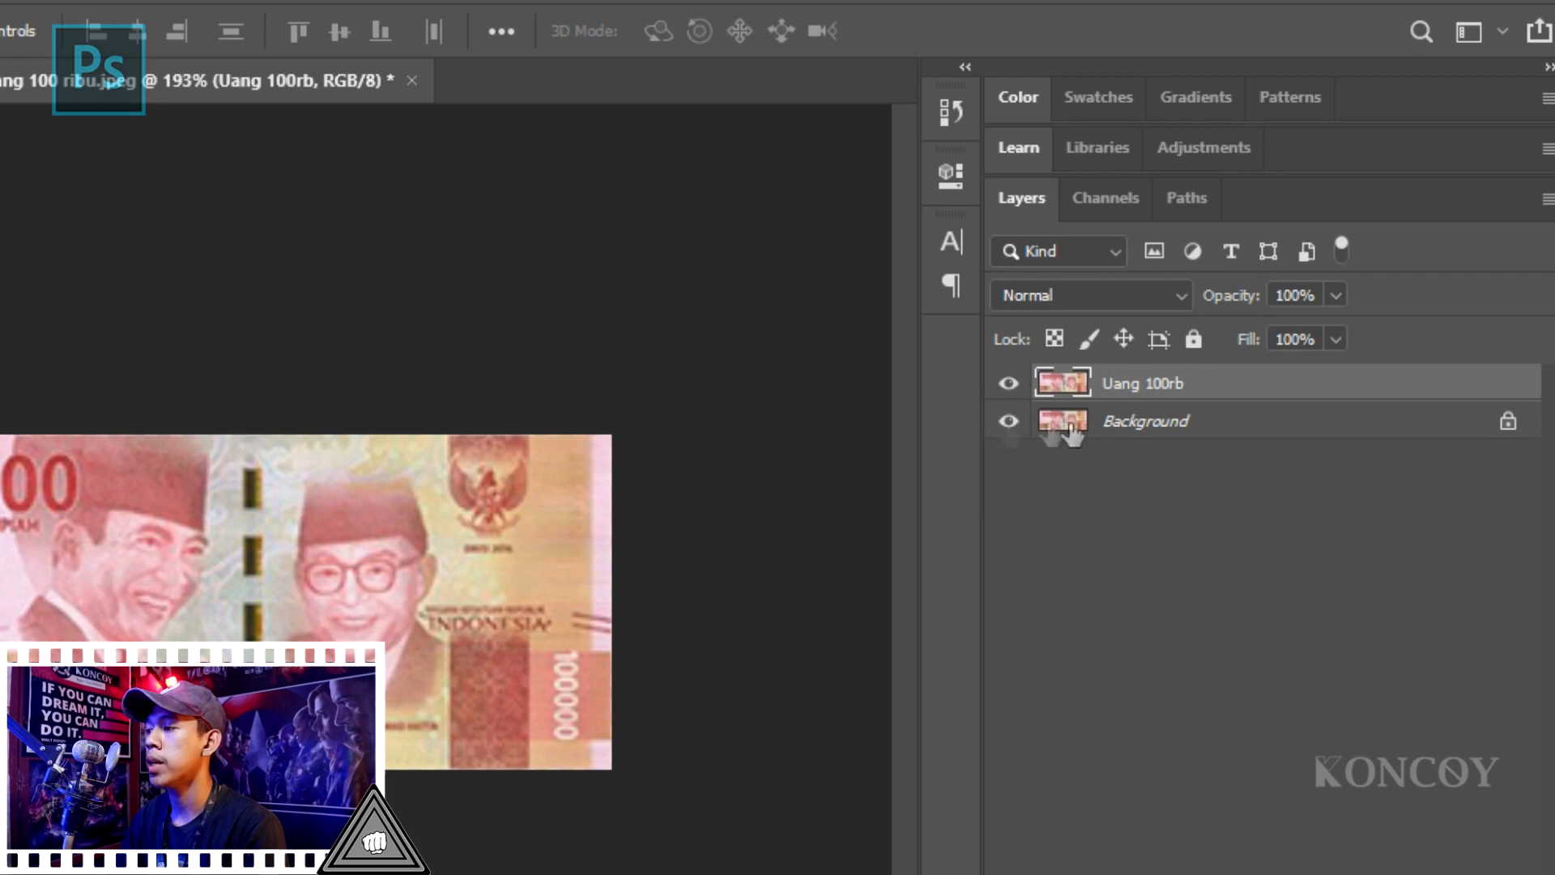
Step: Hide the original Background layer so that only the Uang 100rb layer shows
{"action": "left_click", "coordinate": [1008, 424]}
{"action": "scroll", "coordinate": [597, 427], "scroll_direction": "up", "scroll_amount": 4}
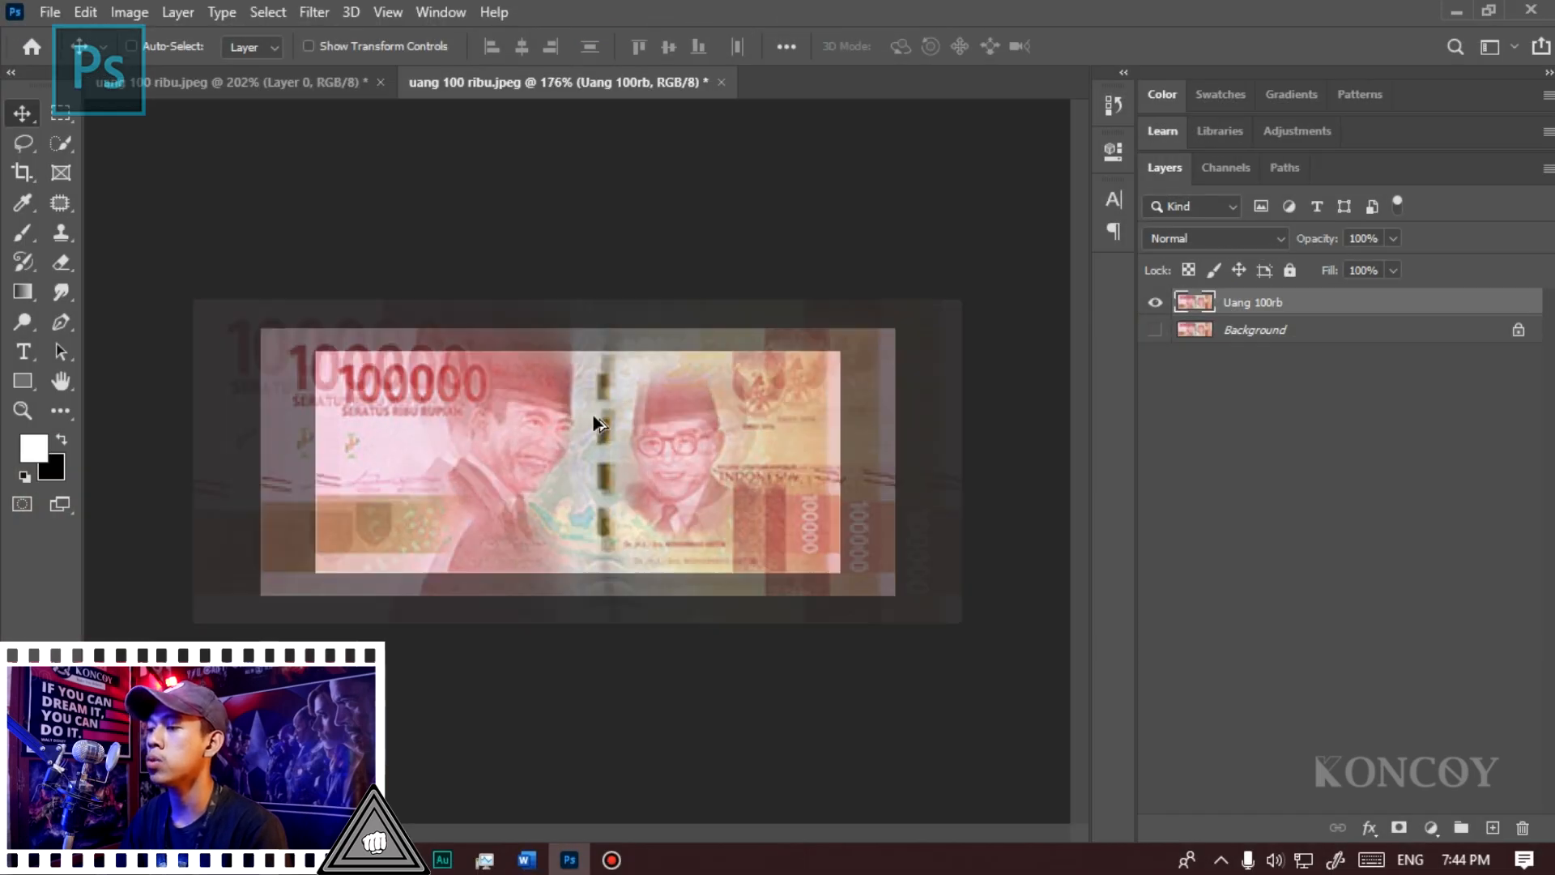
{"action": "scroll", "coordinate": [841, 284], "scroll_direction": "up", "scroll_amount": 2}
{"action": "scroll", "coordinate": [715, 371], "scroll_direction": "down", "scroll_amount": 3}
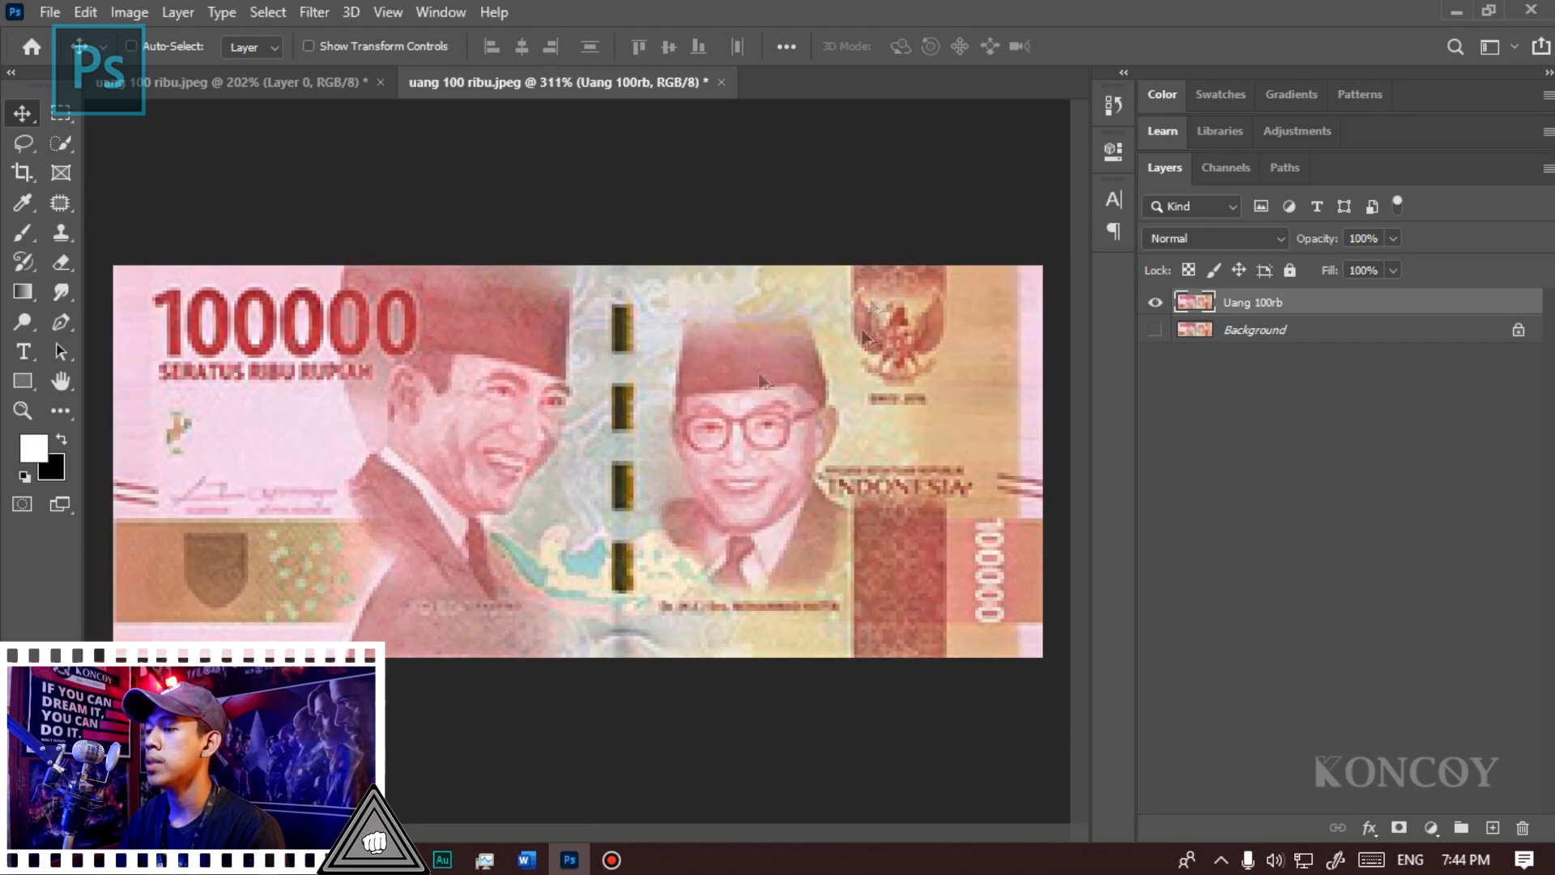
{"action": "scroll", "coordinate": [643, 409], "scroll_direction": "down", "scroll_amount": 2}
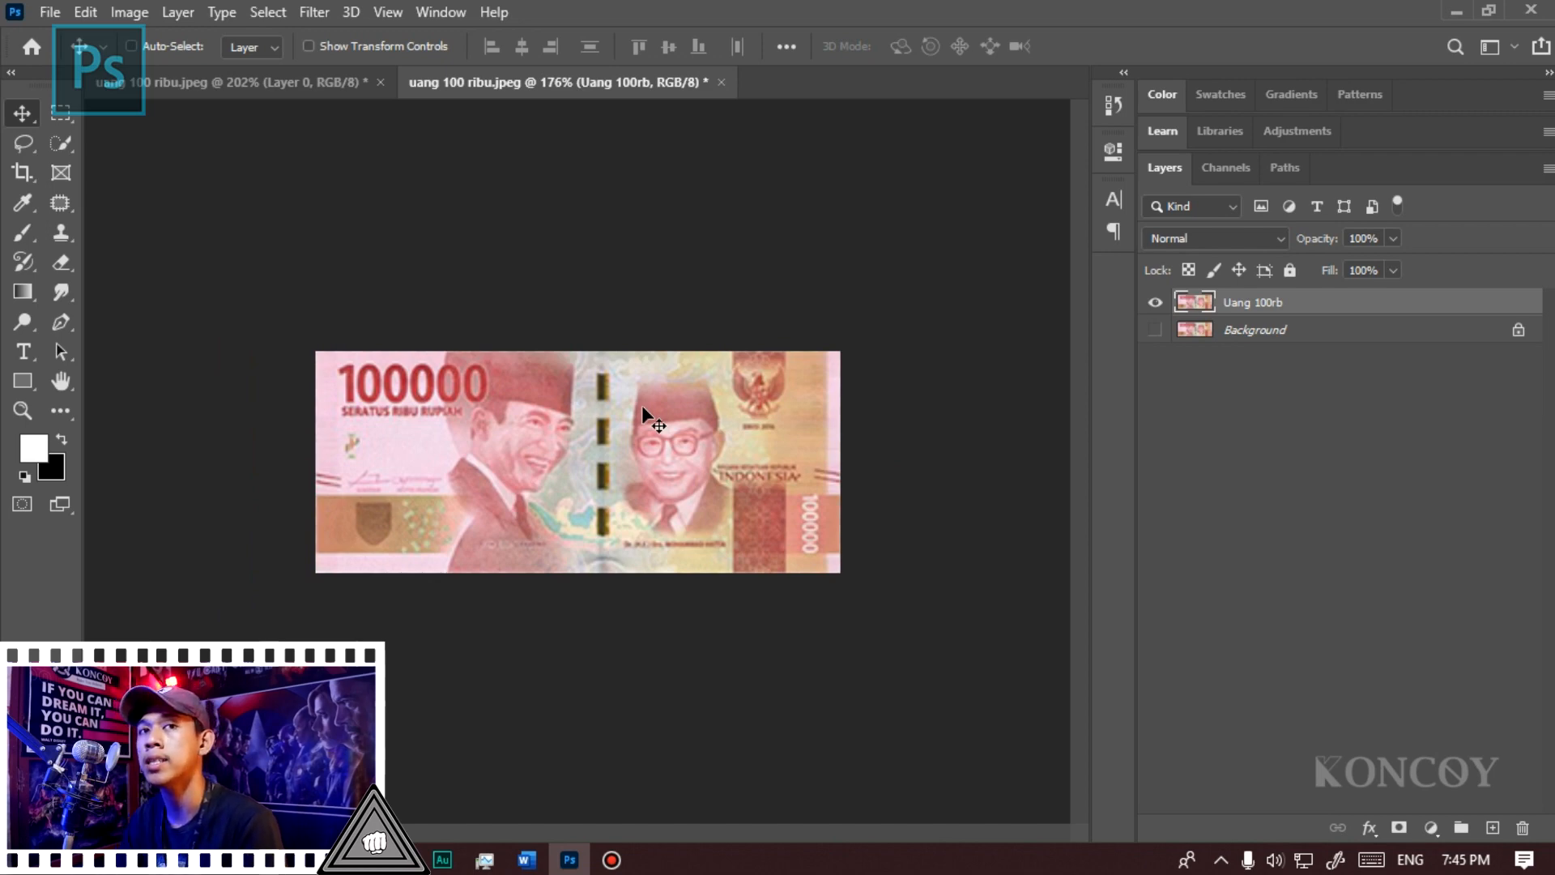
Step: Enlarge the canvas with the Crop tool to leave wide empty space on all sides of the banknote
{"action": "key", "text": "c"}
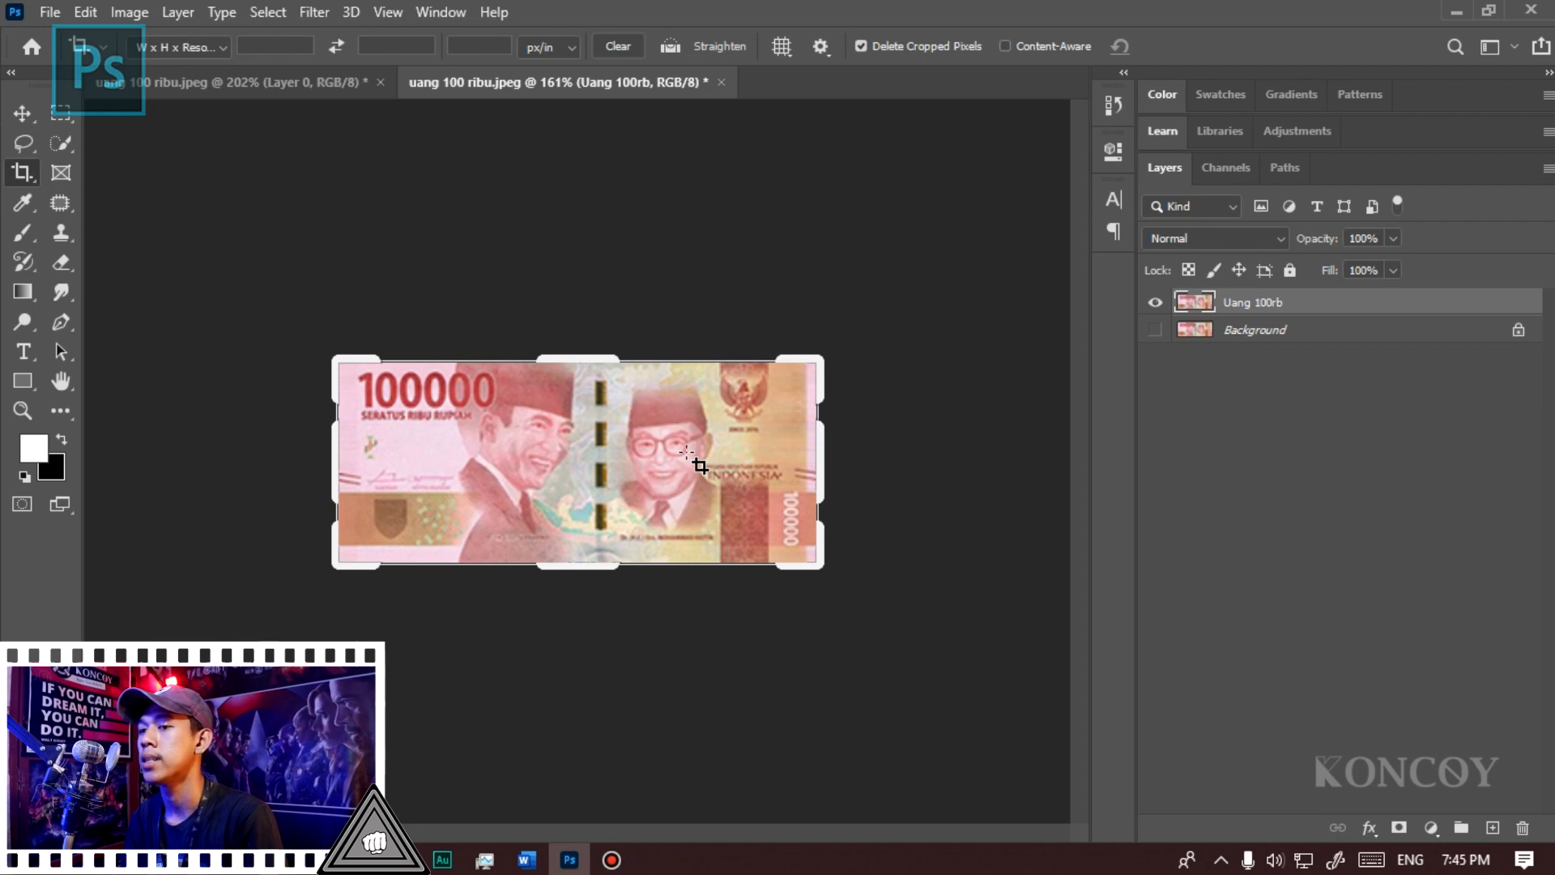
{"action": "right_click", "coordinate": [24, 180]}
{"action": "left_click", "coordinate": [96, 174]}
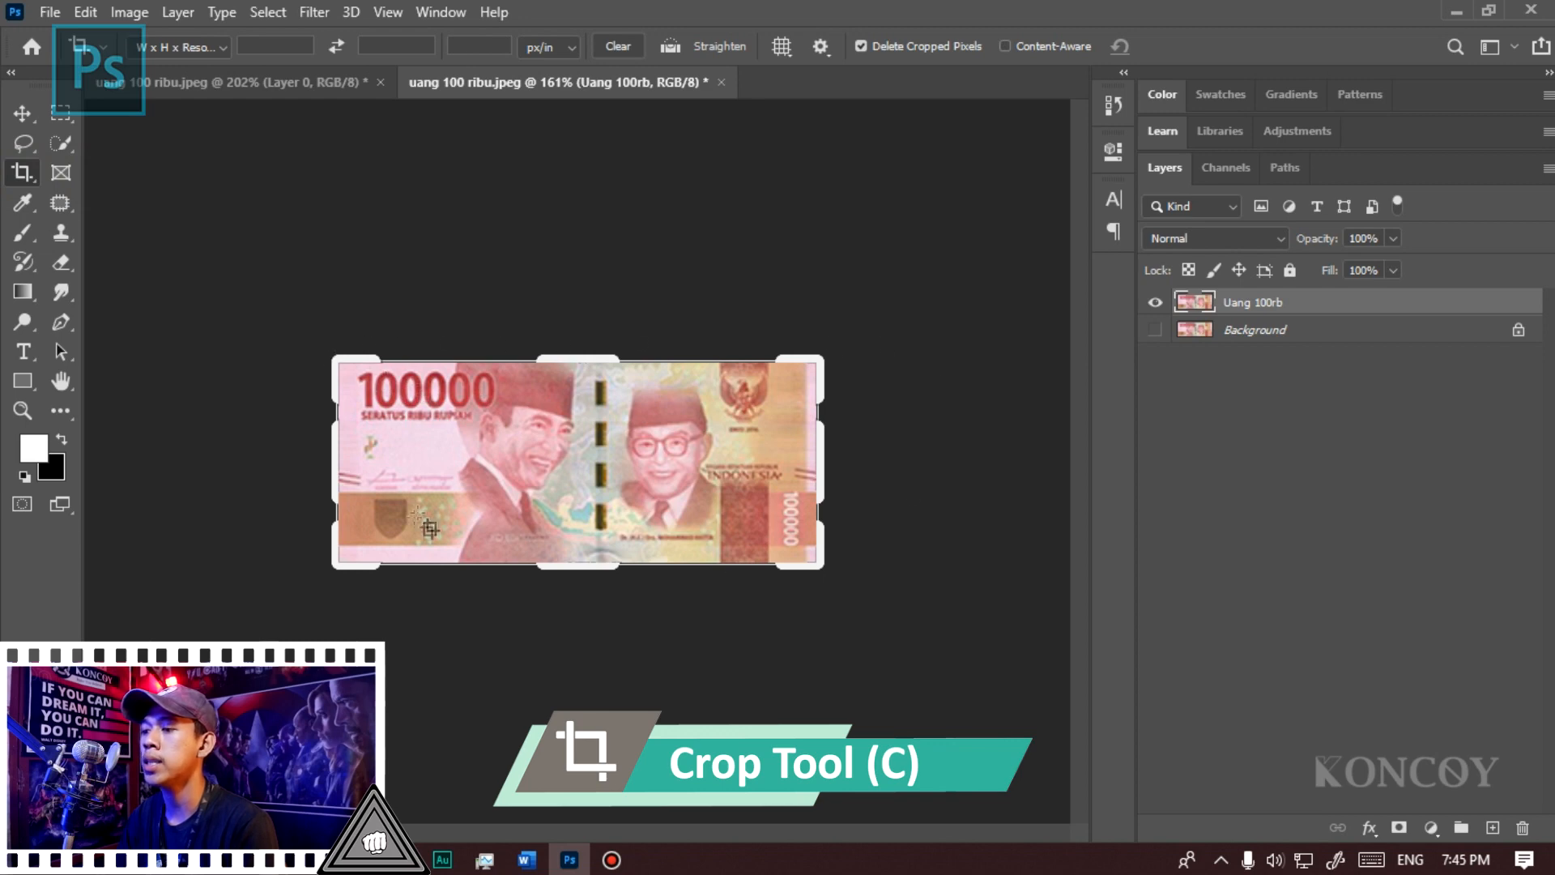
{"action": "scroll", "coordinate": [422, 450], "scroll_direction": "down", "scroll_amount": 2}
{"action": "left_click_drag", "start_coordinate": [750, 386], "coordinate": [939, 208]}
{"action": "scroll", "coordinate": [781, 361], "scroll_direction": "down", "scroll_amount": 6}
{"action": "left_click_drag", "start_coordinate": [725, 361], "coordinate": [841, 263]}
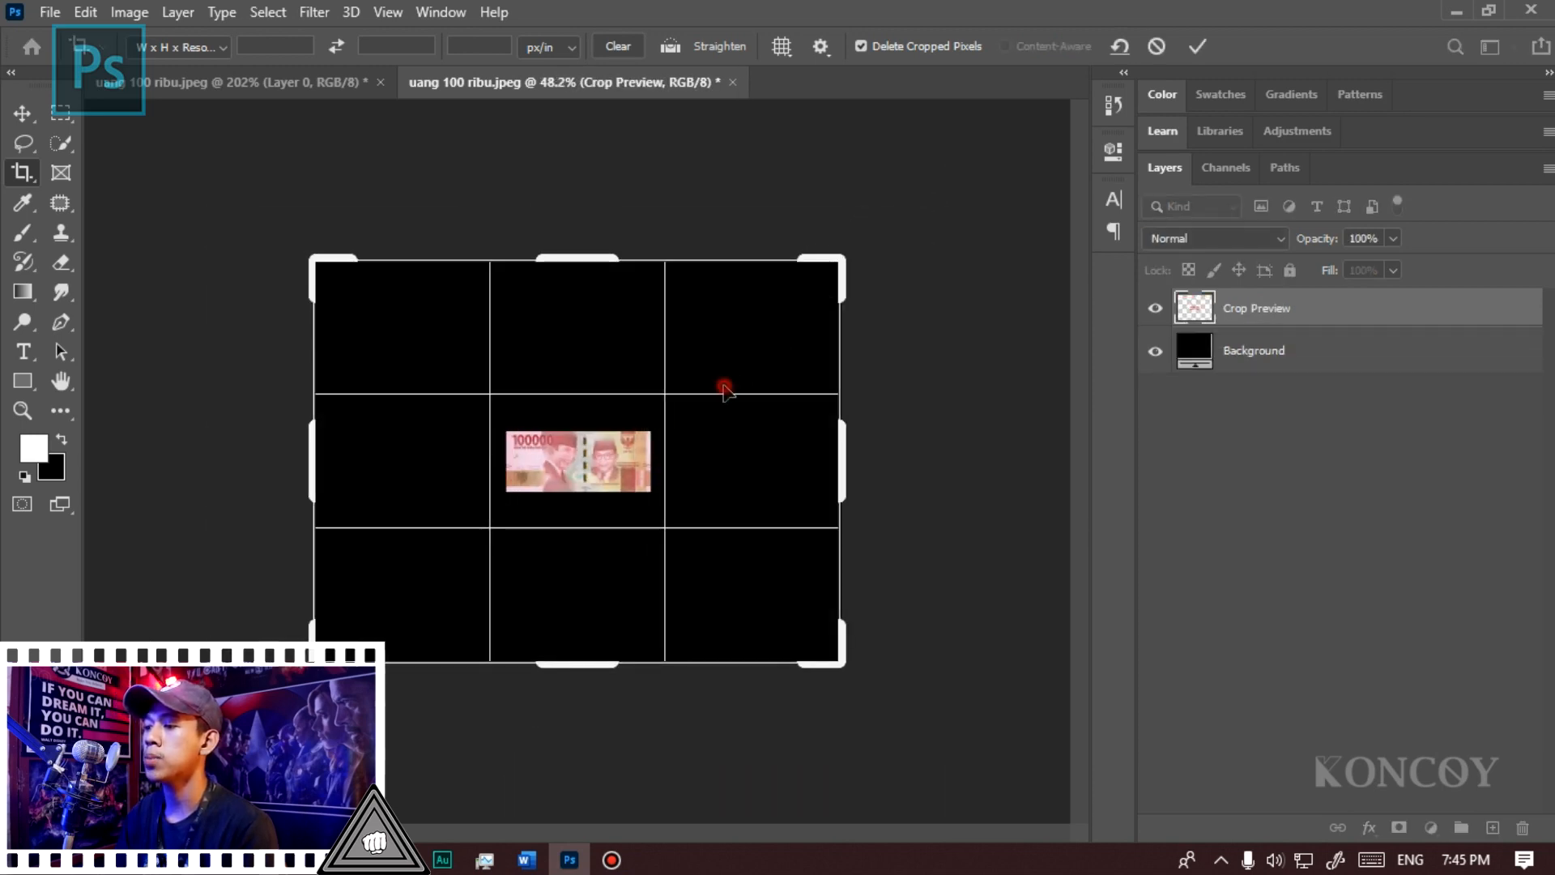
{"action": "double_click", "coordinate": [712, 405]}
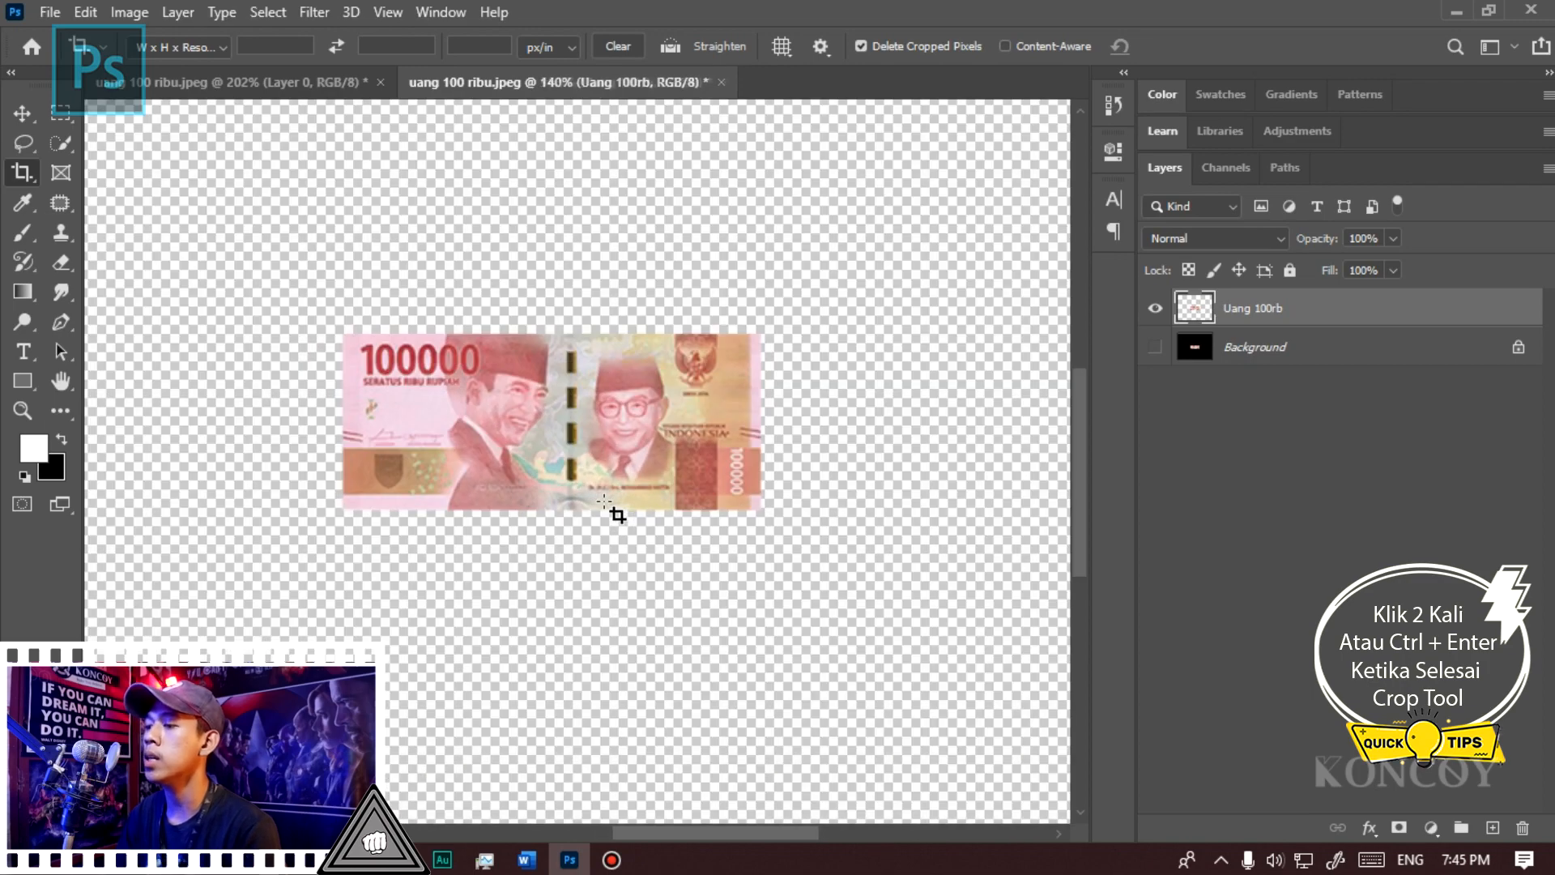
{"action": "key", "text": "v"}
{"action": "scroll", "coordinate": [677, 507], "scroll_direction": "down", "scroll_amount": 5}
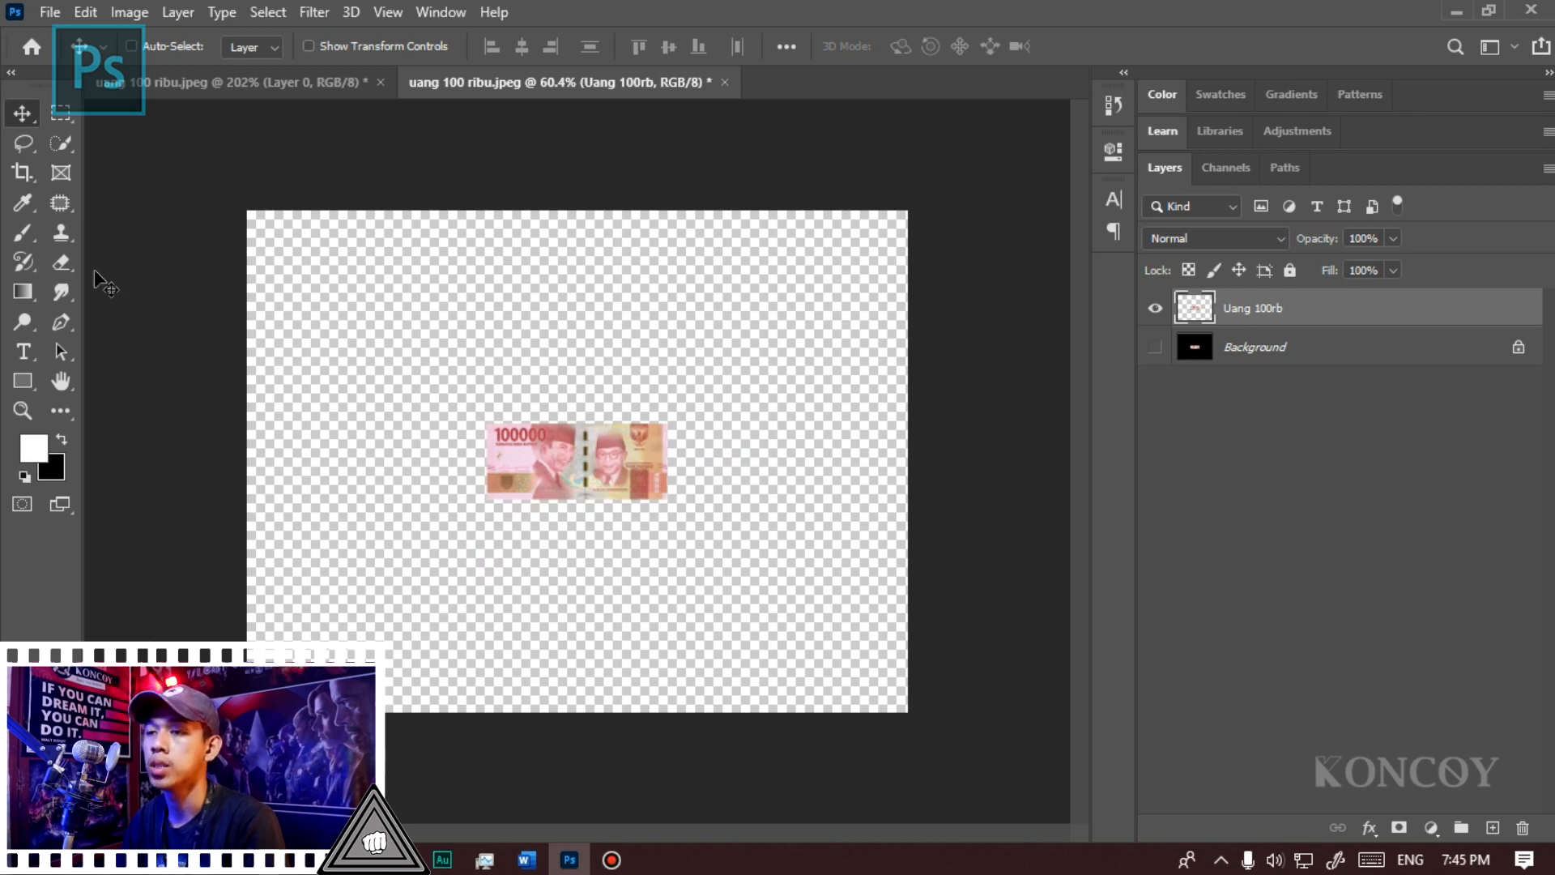
{"action": "left_click", "coordinate": [86, 12]}
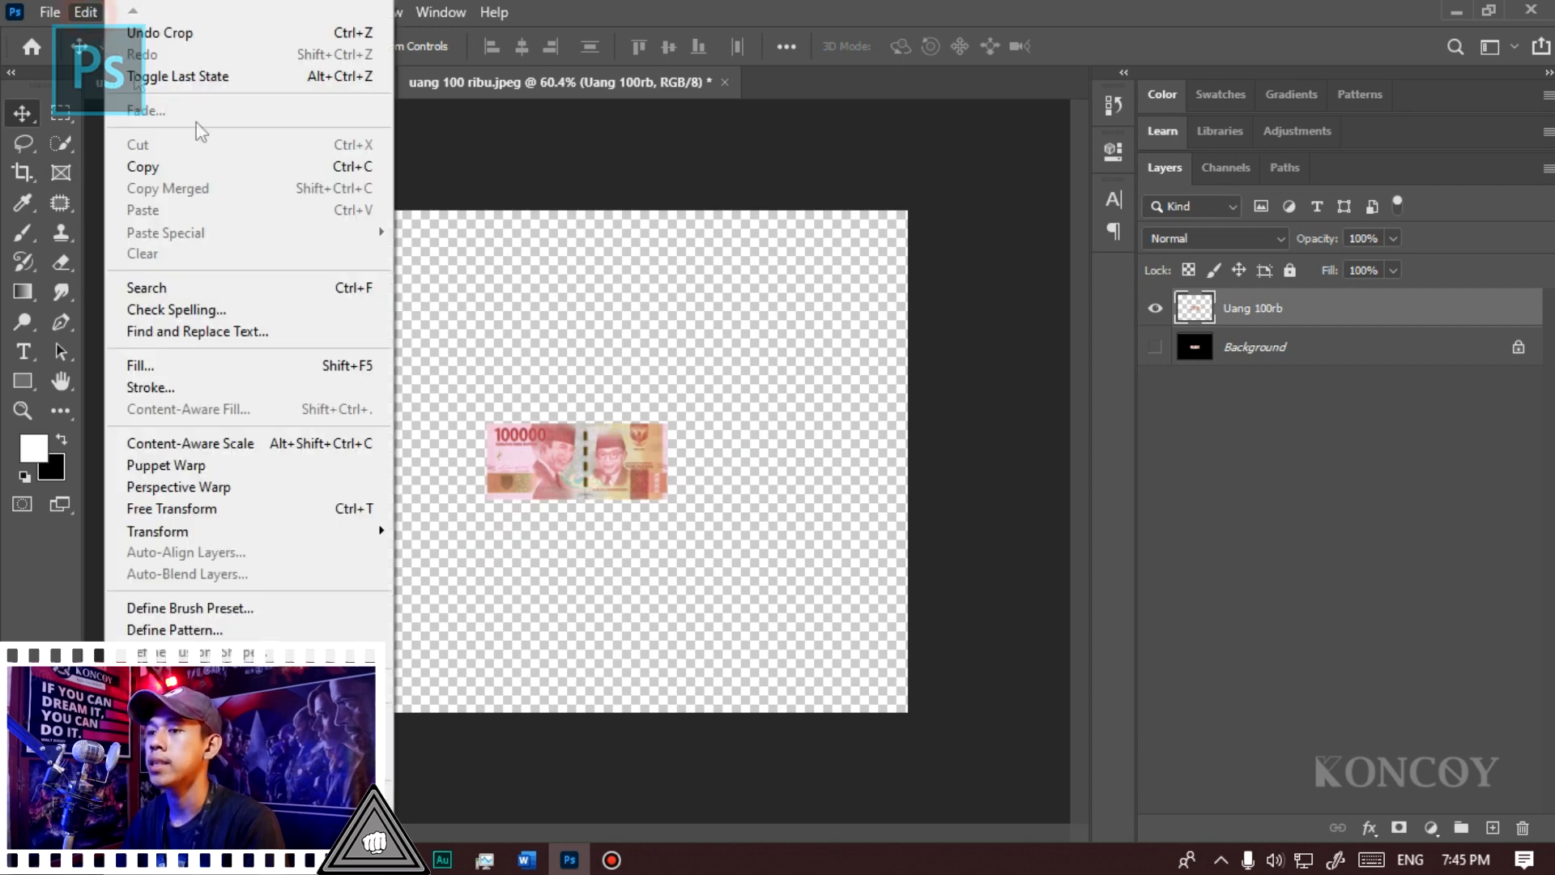
{"action": "left_click", "coordinate": [274, 366]}
{"action": "left_click_drag", "start_coordinate": [779, 175], "coordinate": [241, 95]}
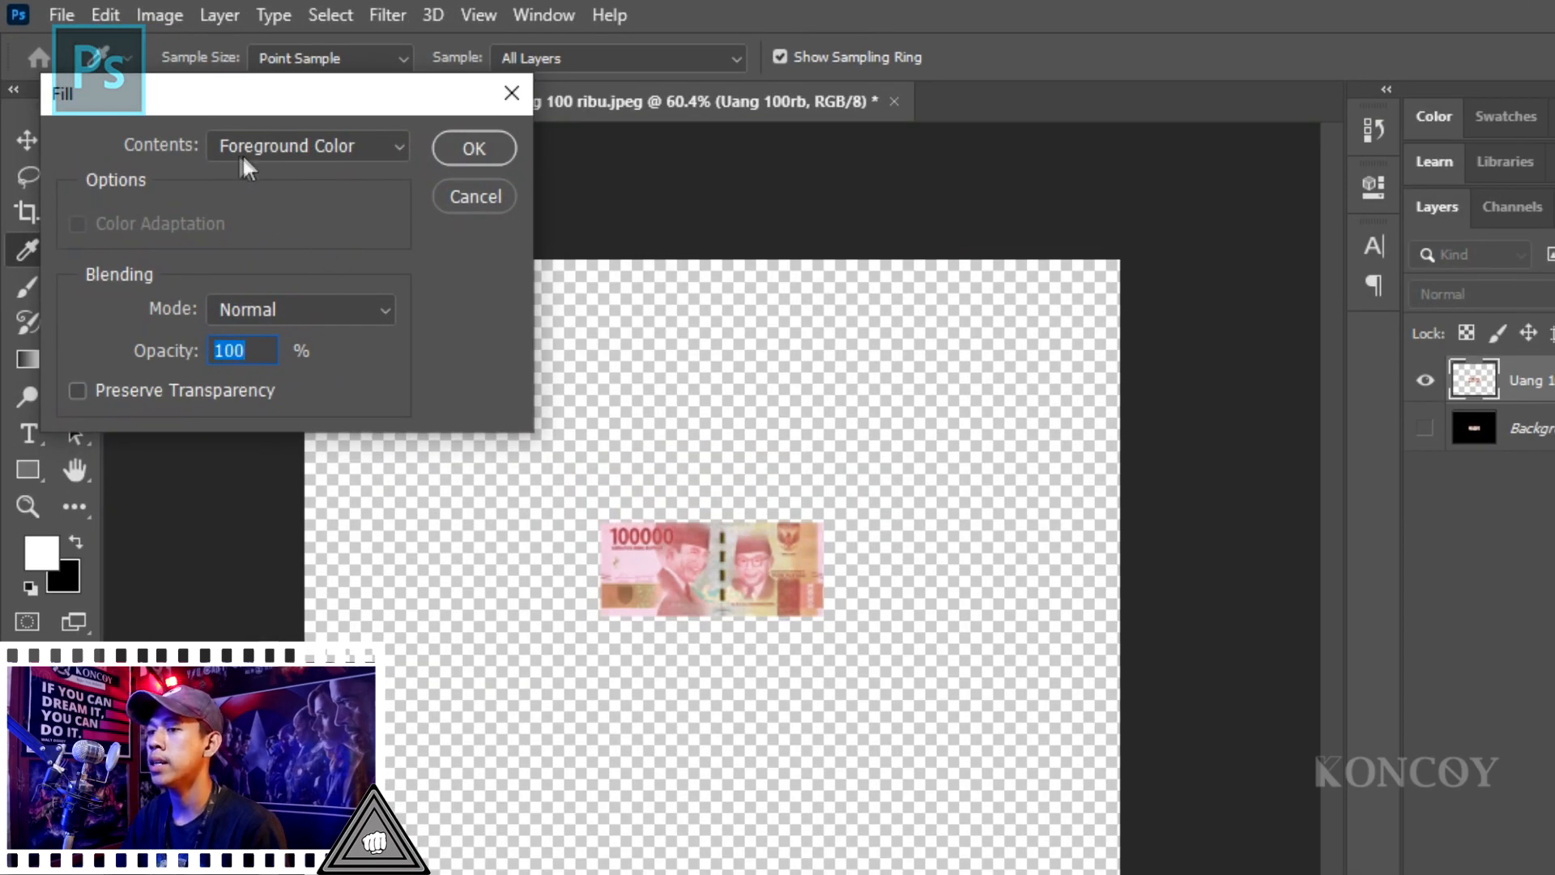
{"action": "left_click", "coordinate": [332, 147]}
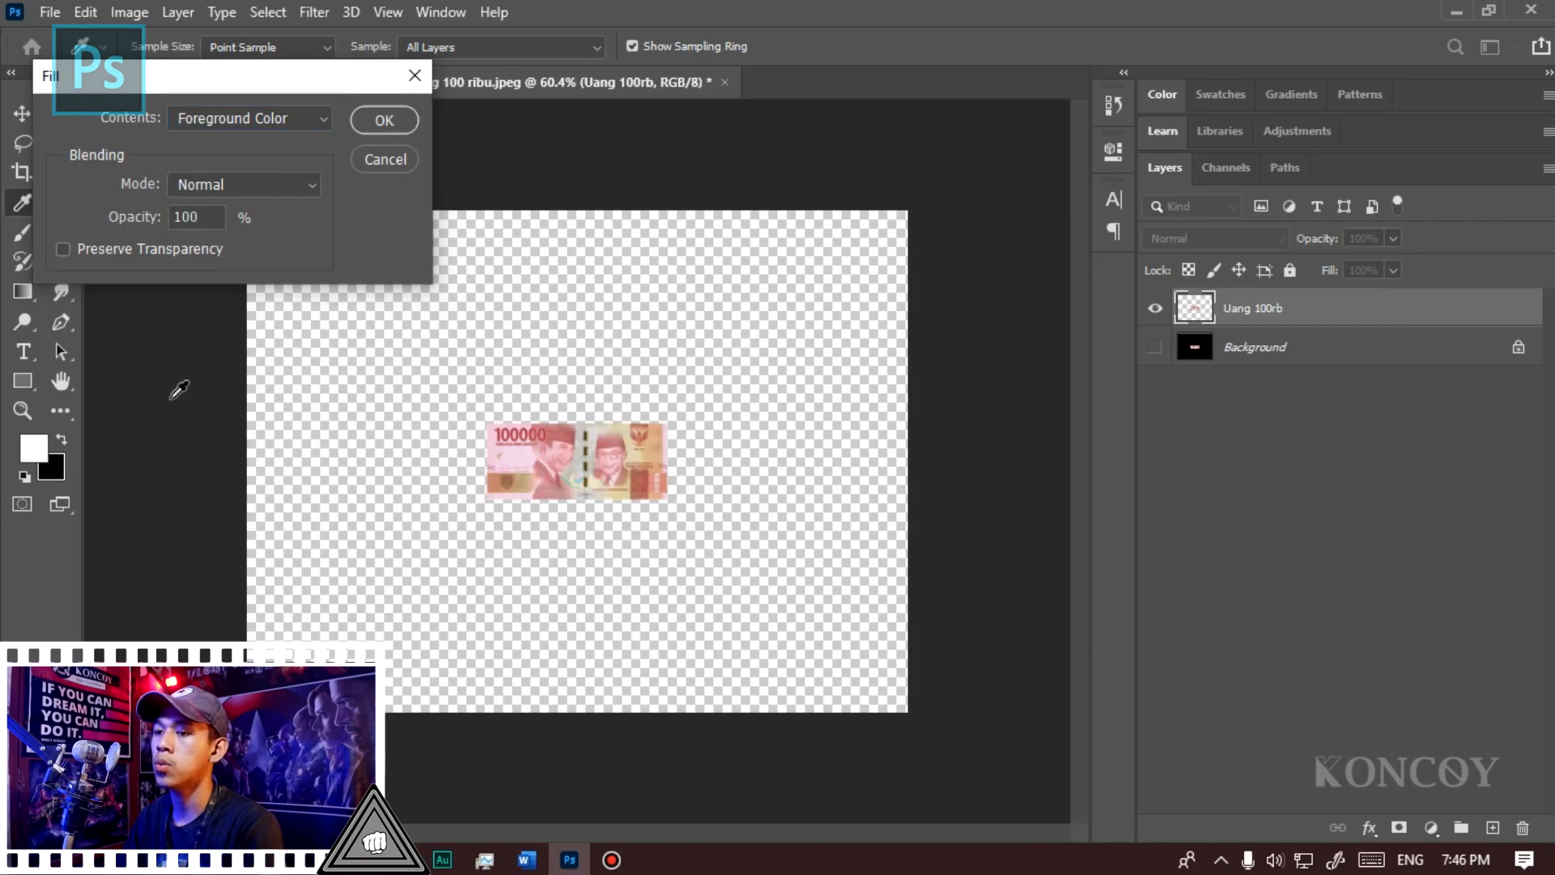
{"action": "key", "text": "Escape"}
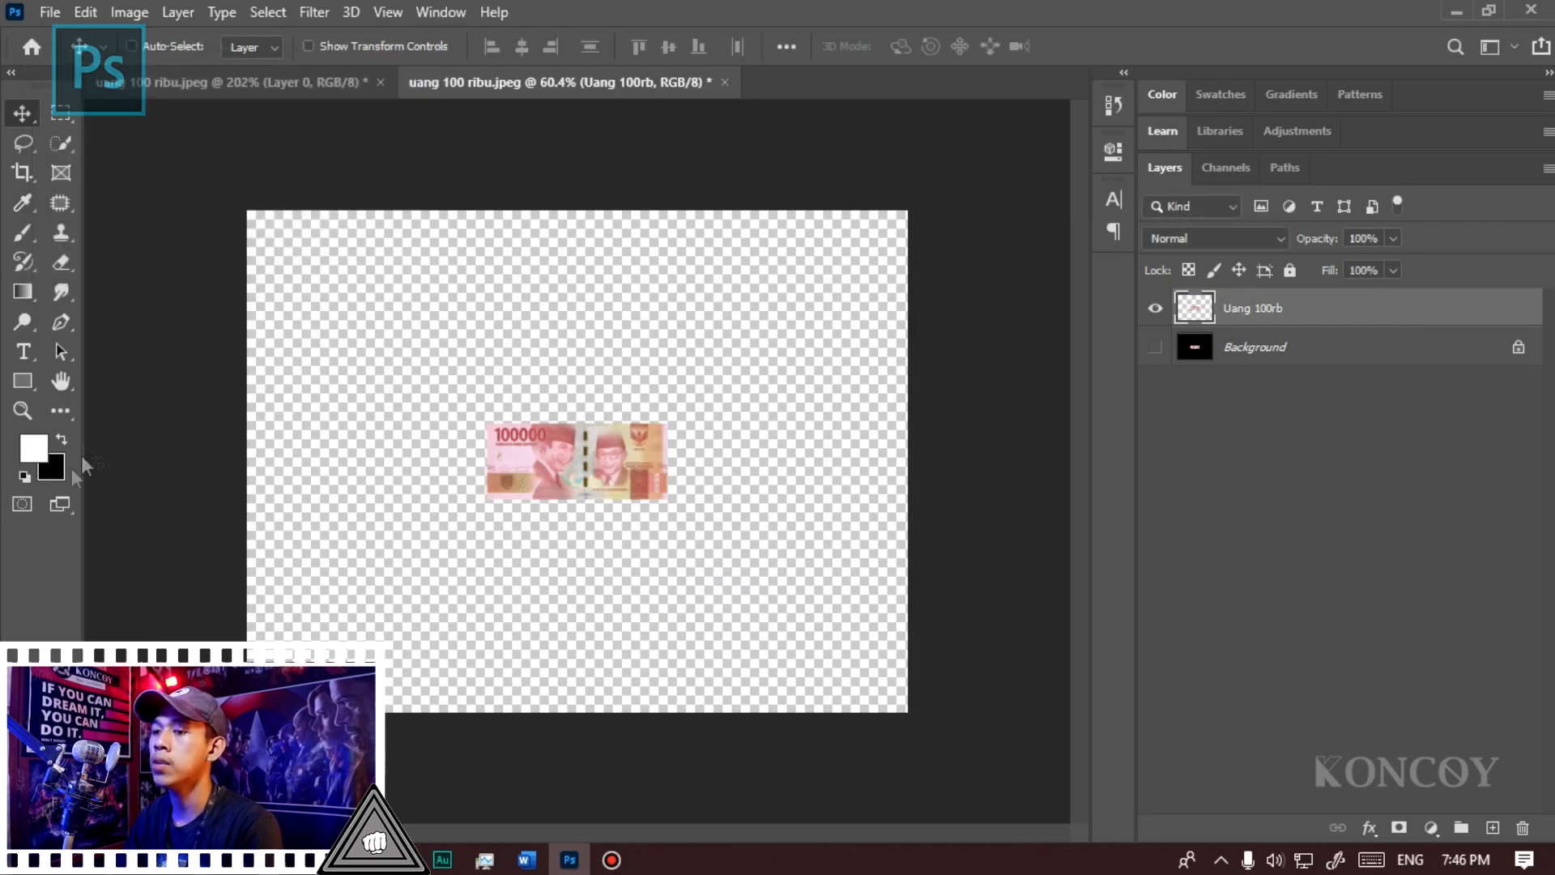
Step: Set the background colour to bright red
{"action": "left_click", "coordinate": [59, 475]}
{"action": "left_click_drag", "start_coordinate": [932, 254], "coordinate": [1243, 196]}
{"action": "left_click", "coordinate": [1261, 206]}
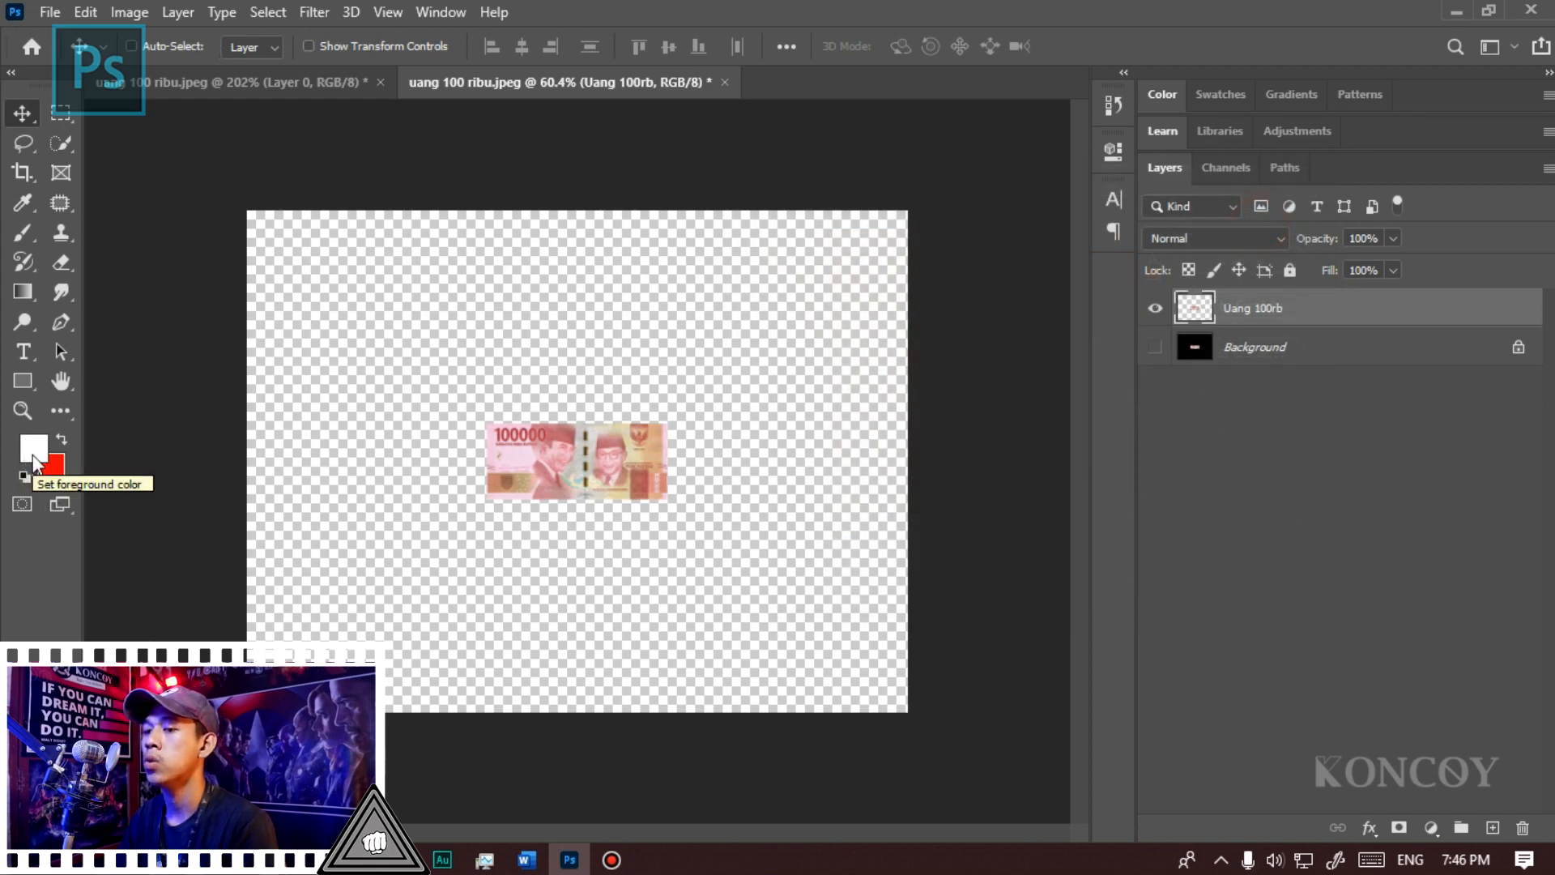
Step: Set the foreground colour to bright green
{"action": "left_click", "coordinate": [34, 448]}
{"action": "left_click", "coordinate": [1050, 415]}
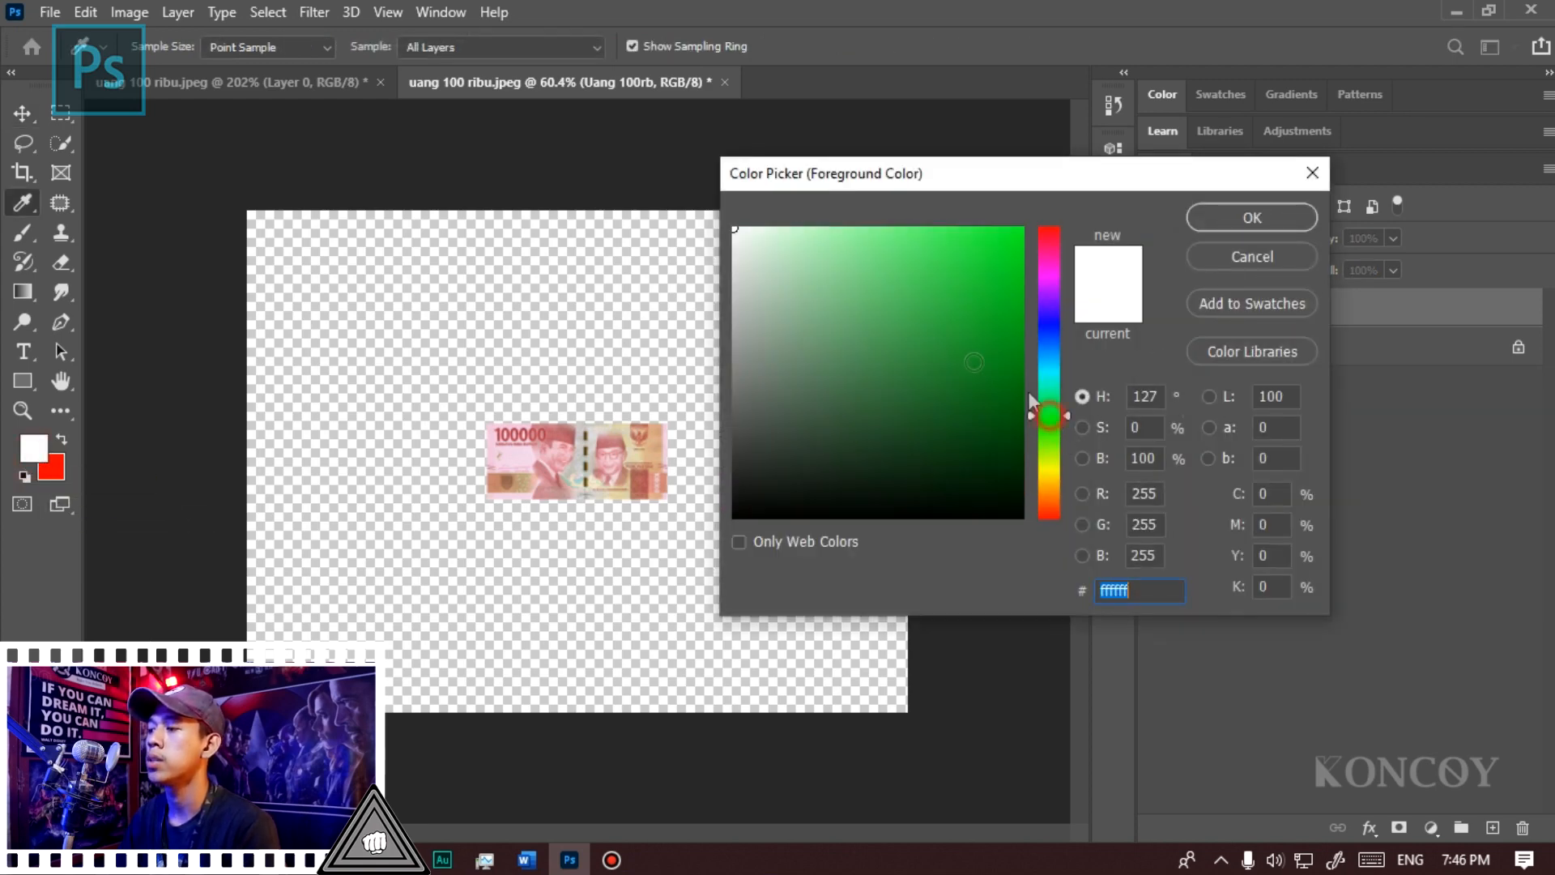
{"action": "left_click_drag", "start_coordinate": [941, 300], "coordinate": [1126, 113]}
{"action": "key", "text": "Return"}
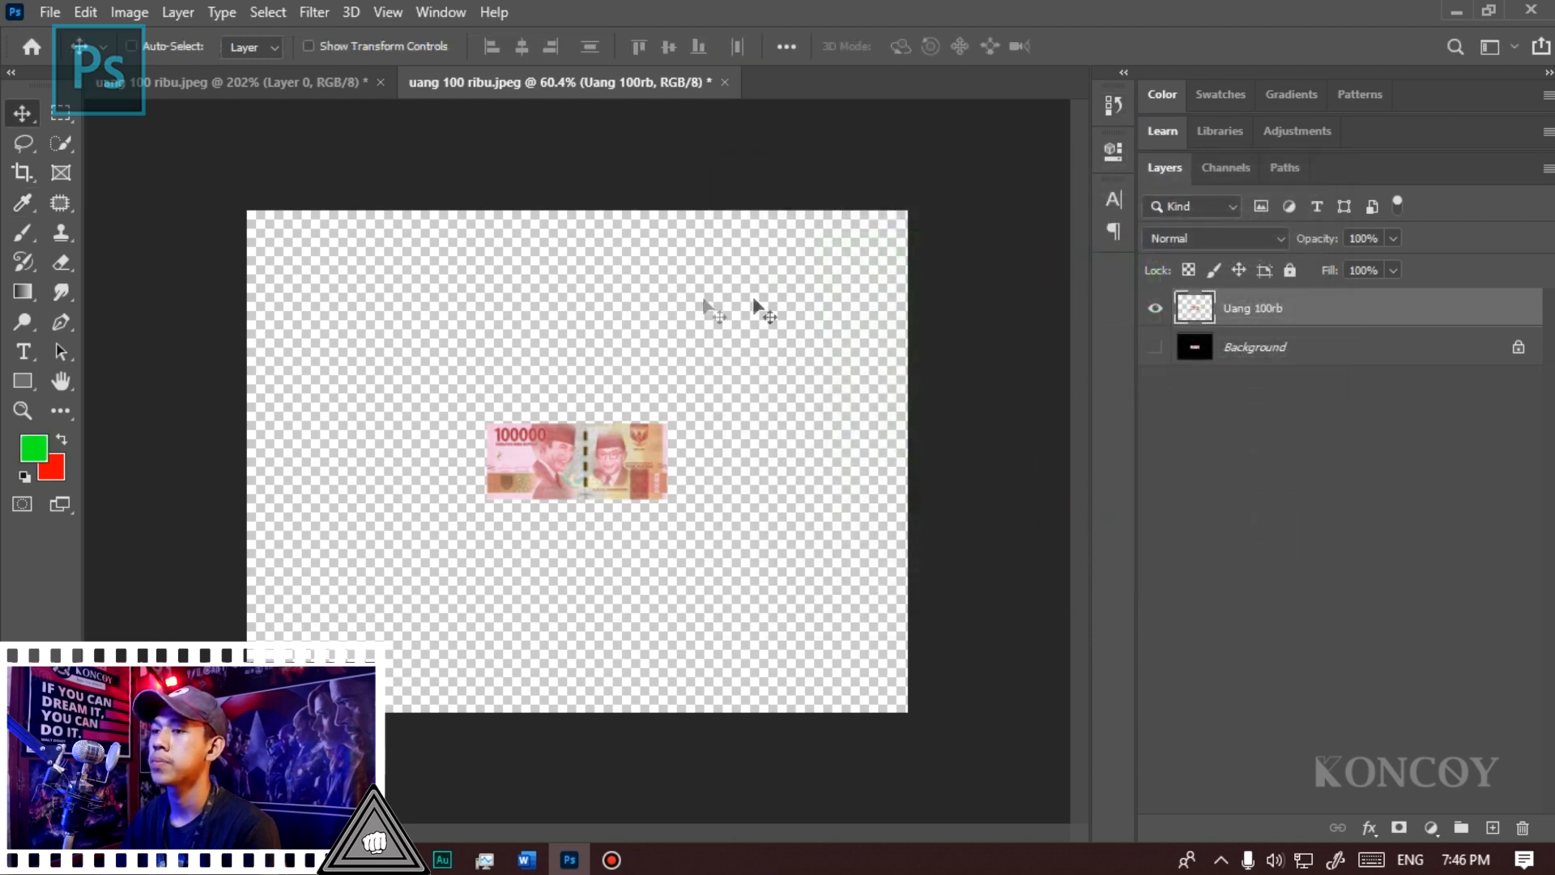
Step: Fill the entire Uang 100rb layer with the green foreground colour in Normal mode at 100% opacity
{"action": "scroll", "coordinate": [538, 365], "scroll_direction": "up", "scroll_amount": 1}
{"action": "left_click", "coordinate": [86, 12]}
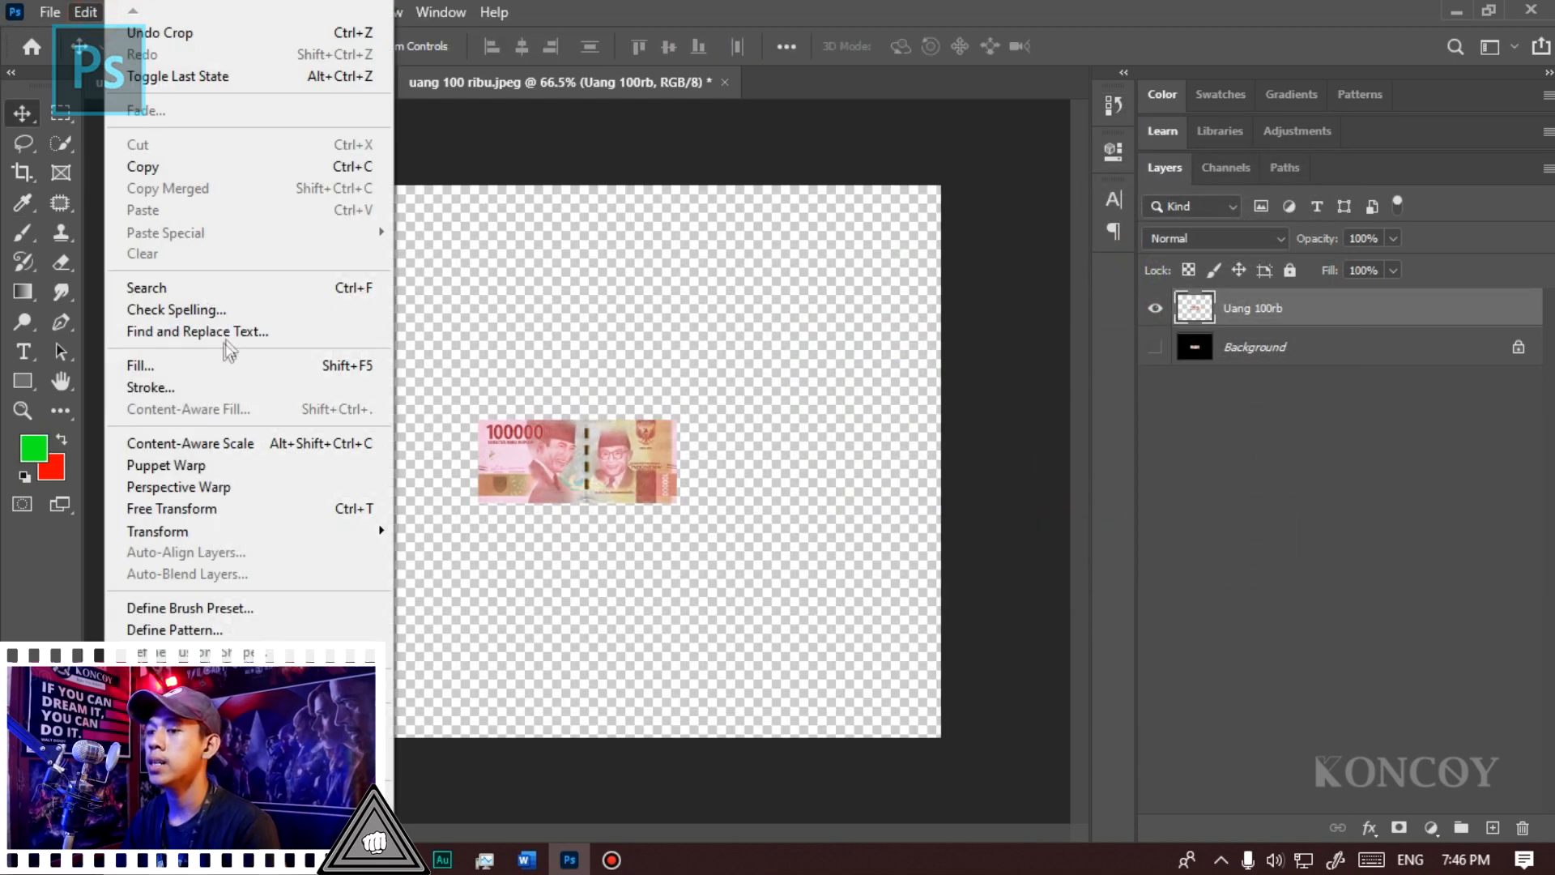
{"action": "left_click", "coordinate": [231, 366]}
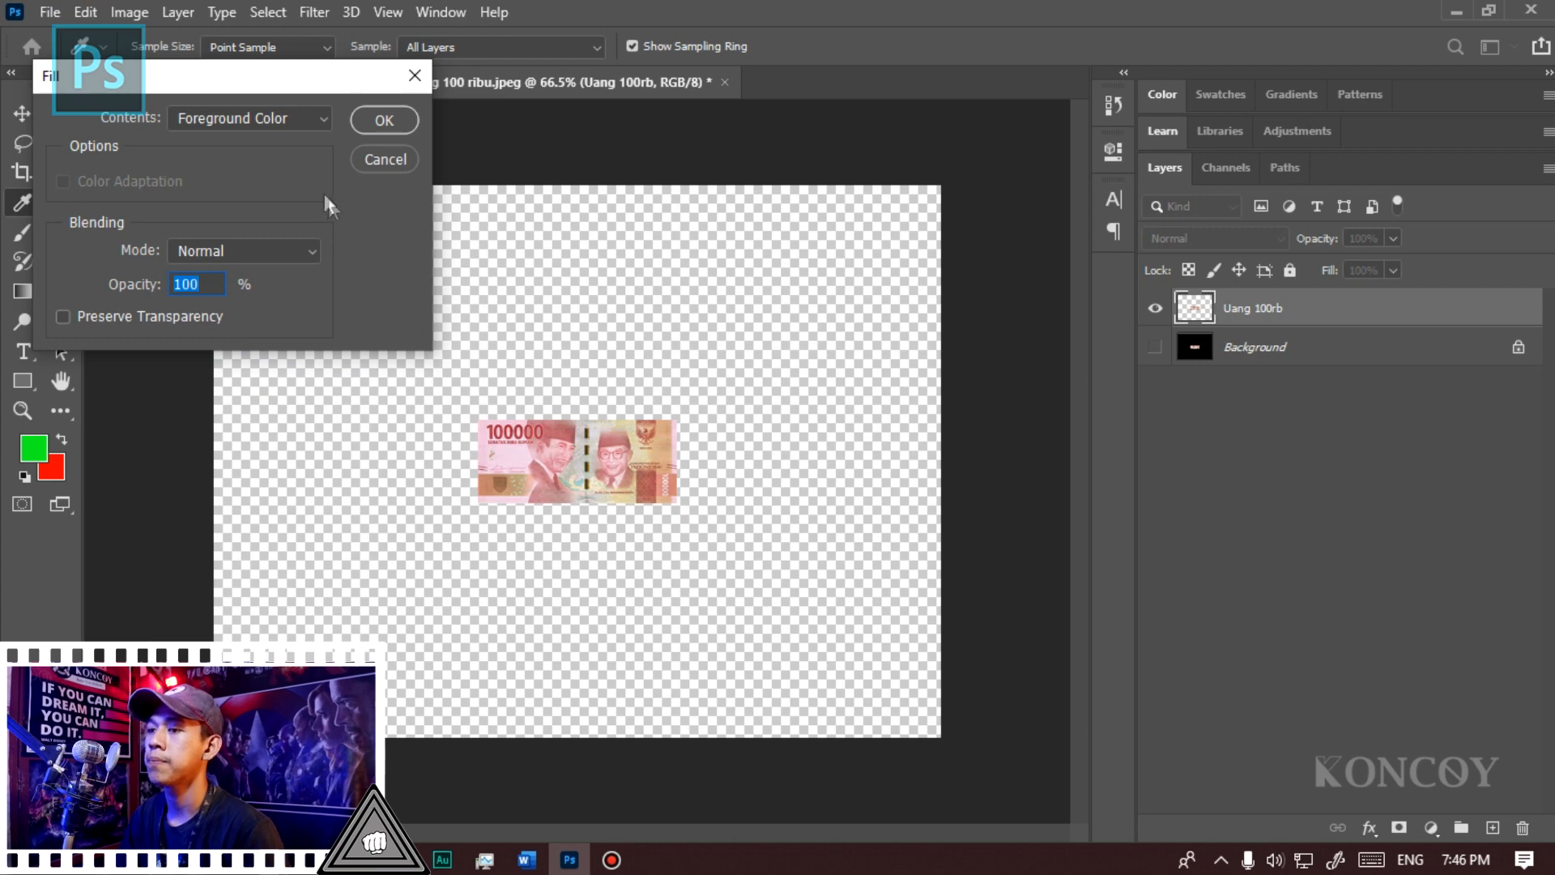
{"action": "left_click", "coordinate": [290, 127]}
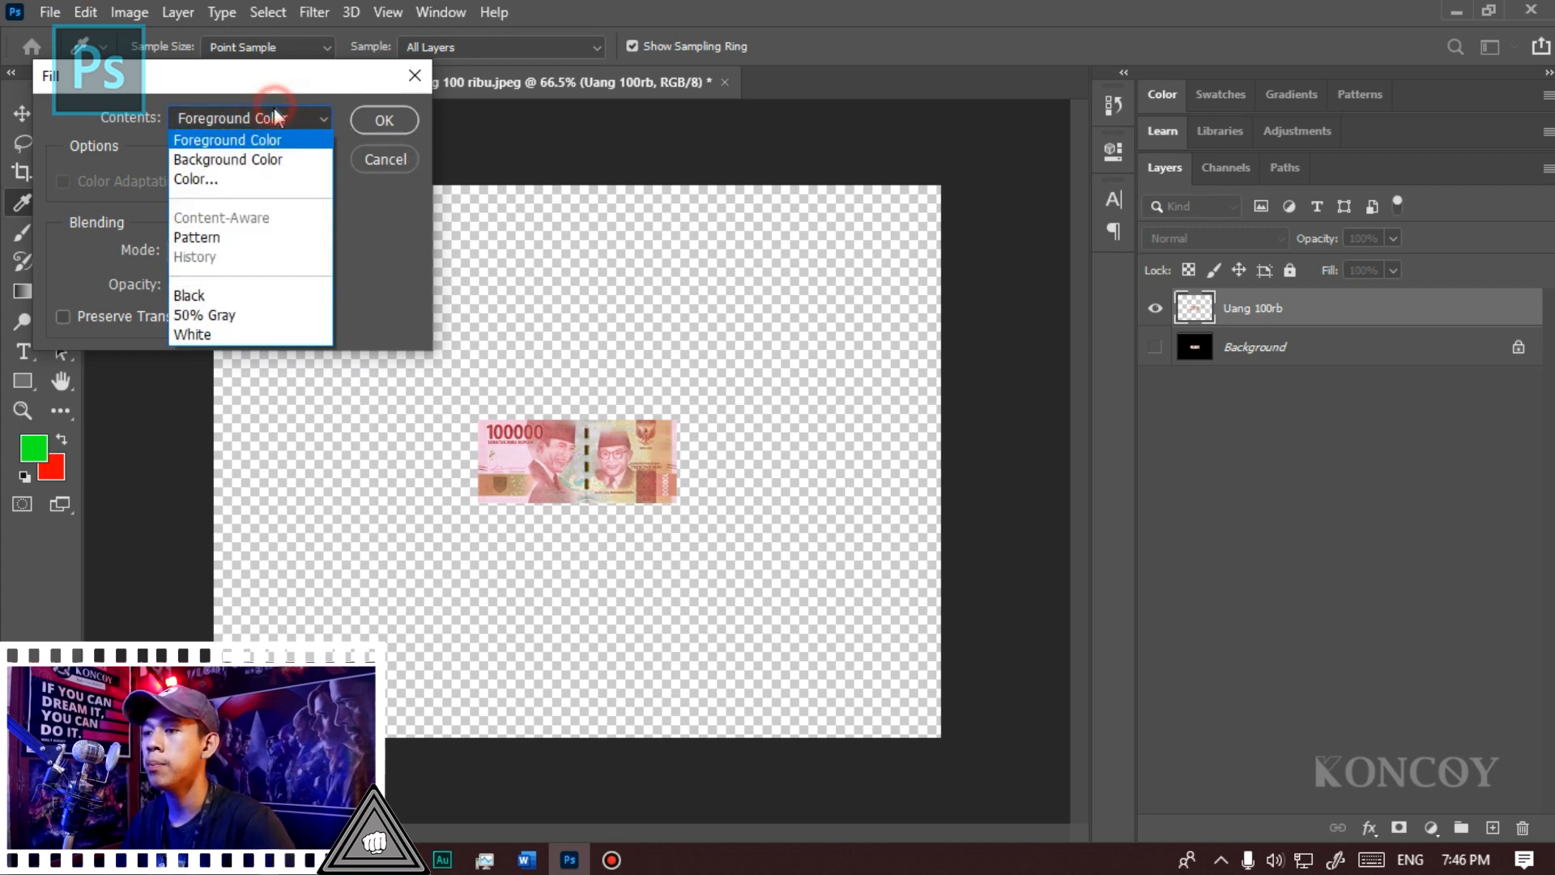
{"action": "left_click", "coordinate": [253, 138]}
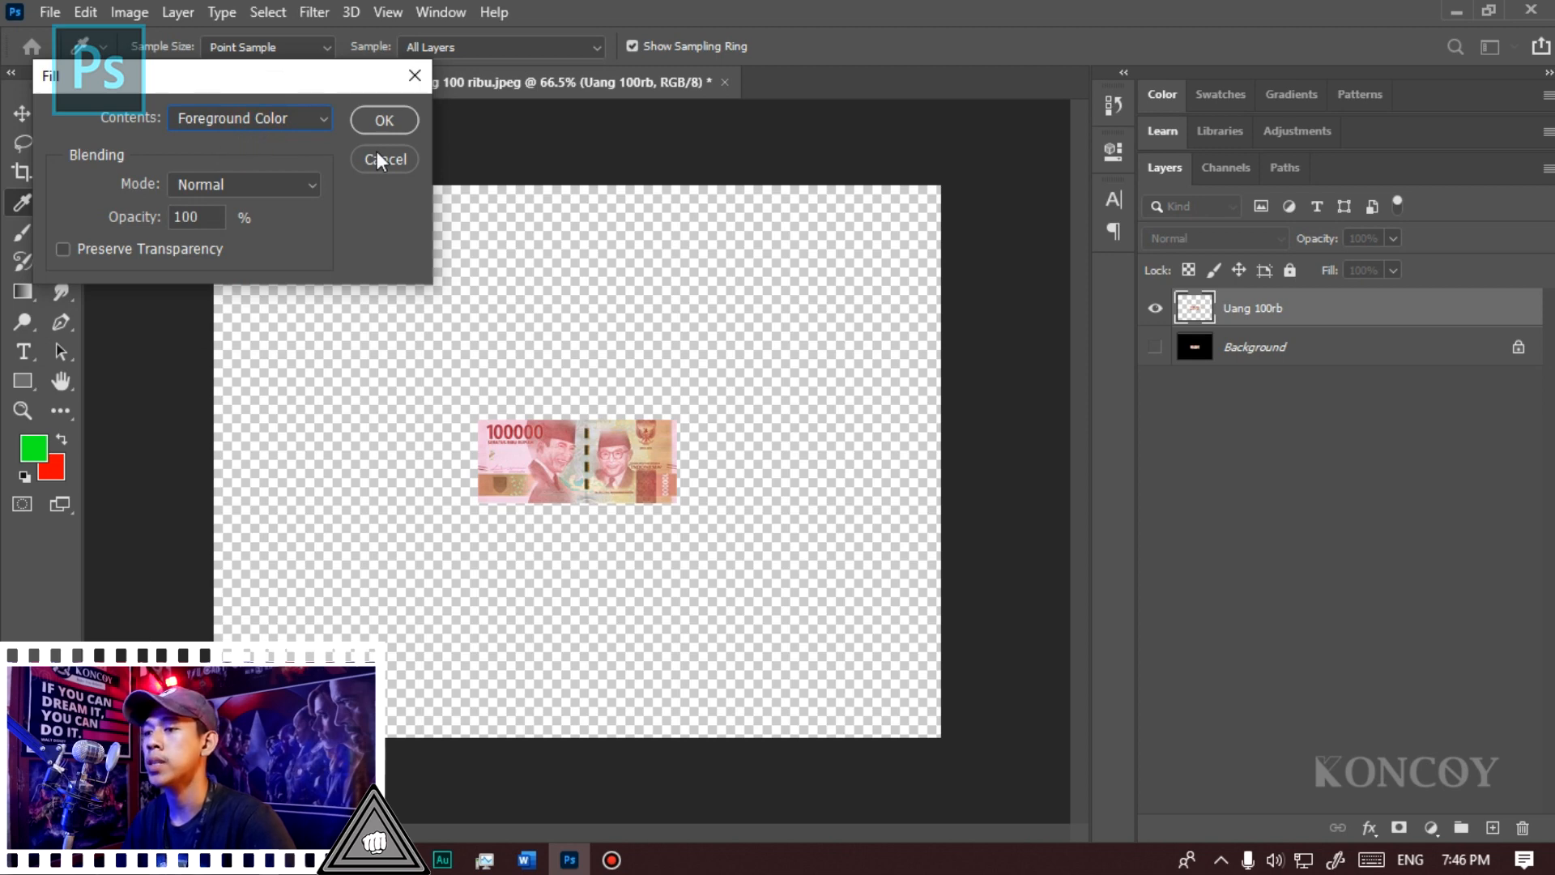
{"action": "left_click", "coordinate": [389, 126]}
{"action": "key", "text": "v"}
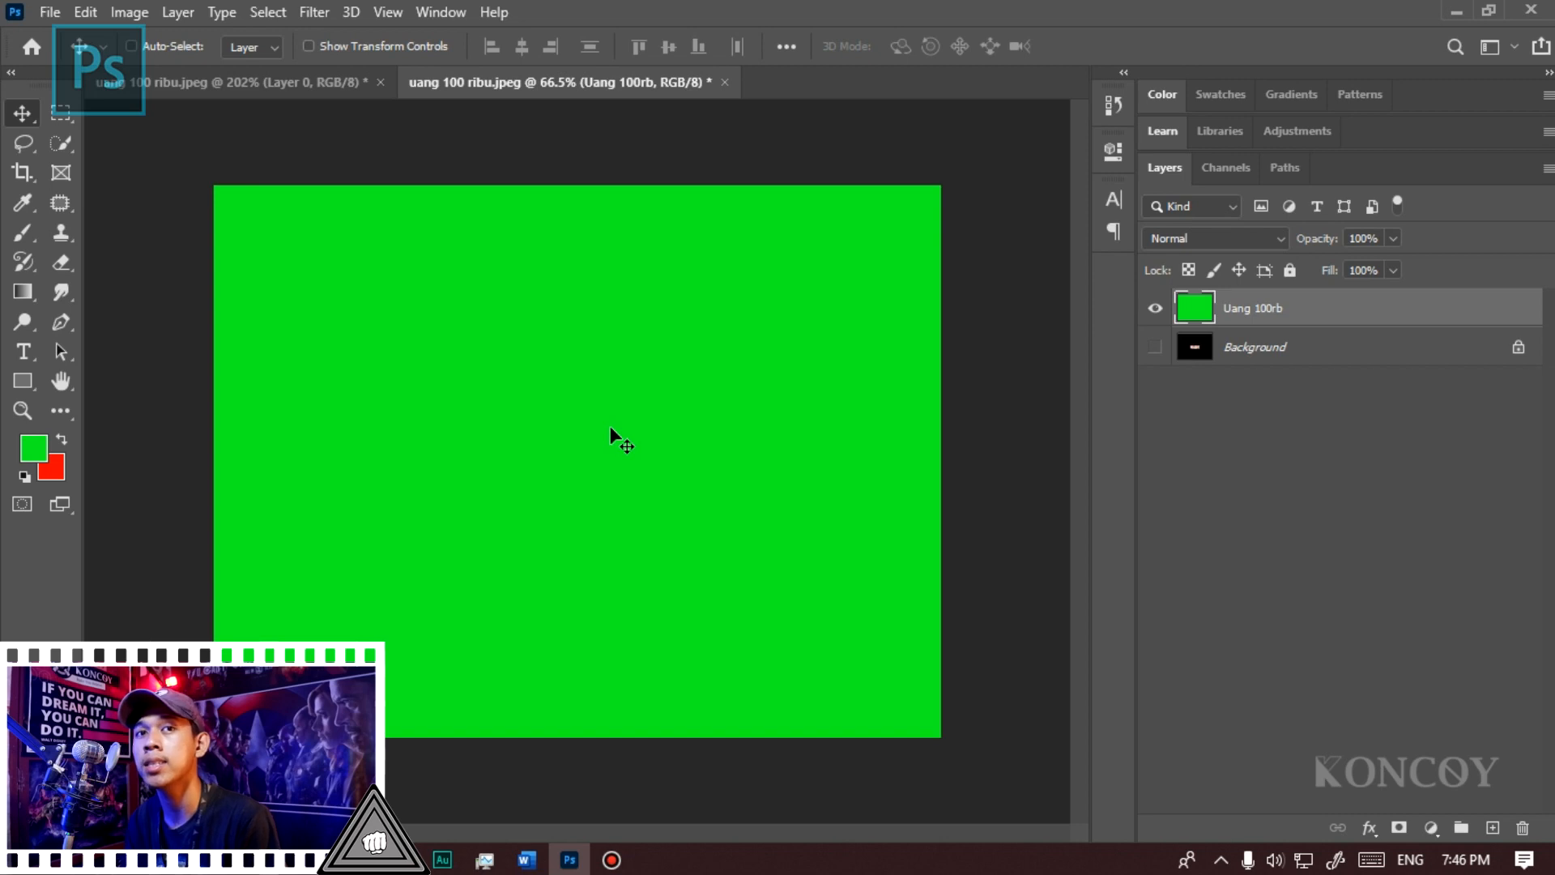
Step: Set the foreground colour to violet-blue 4200ff
{"action": "left_click", "coordinate": [40, 455]}
{"action": "left_click", "coordinate": [1046, 316]}
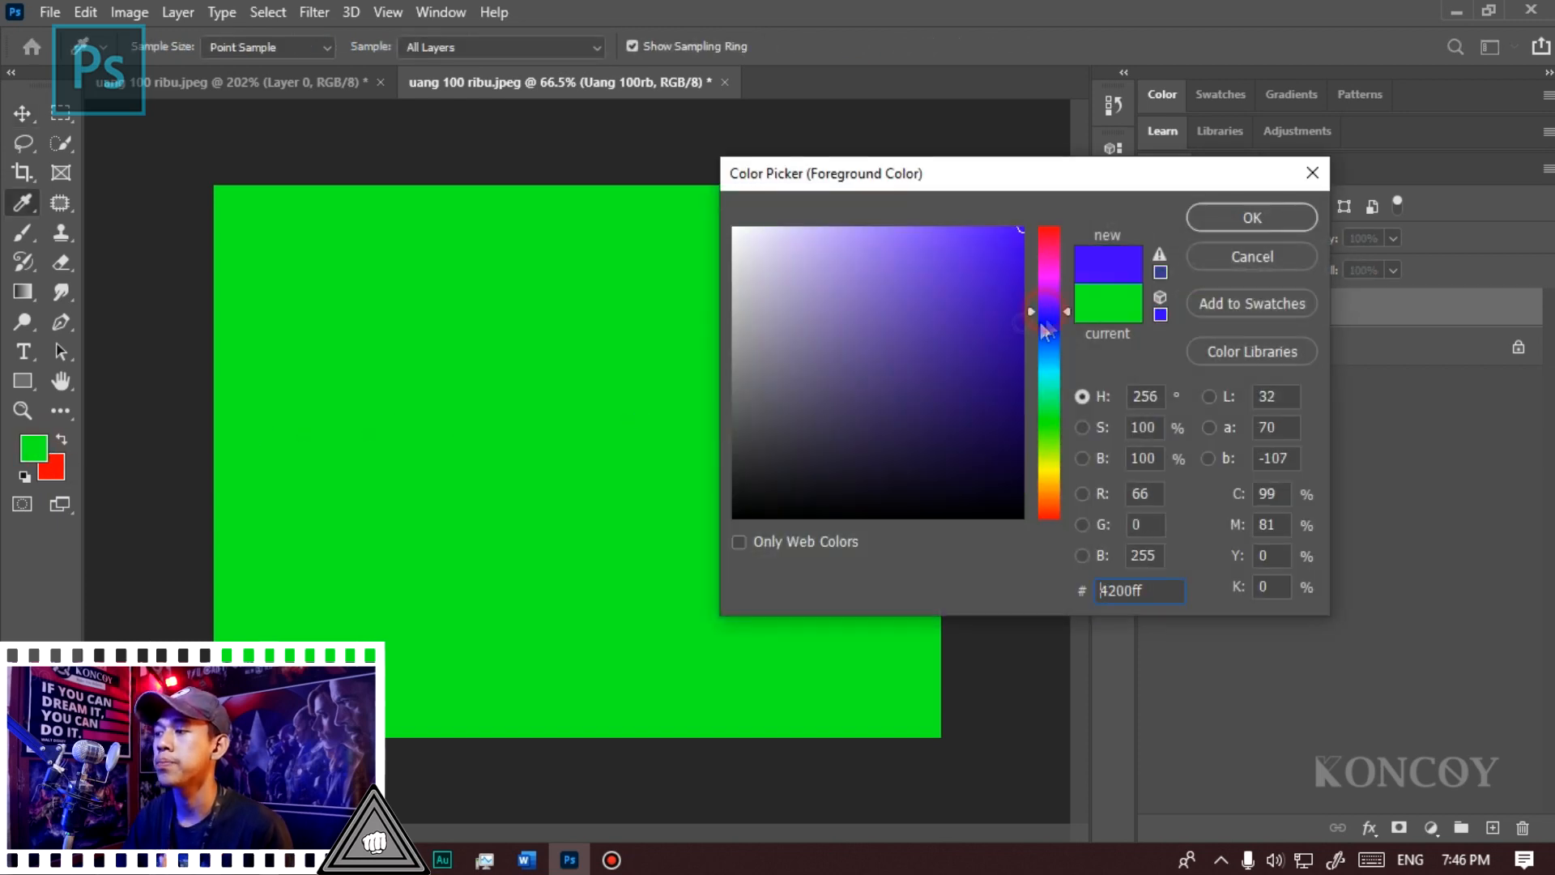
{"action": "left_click", "coordinate": [1239, 216]}
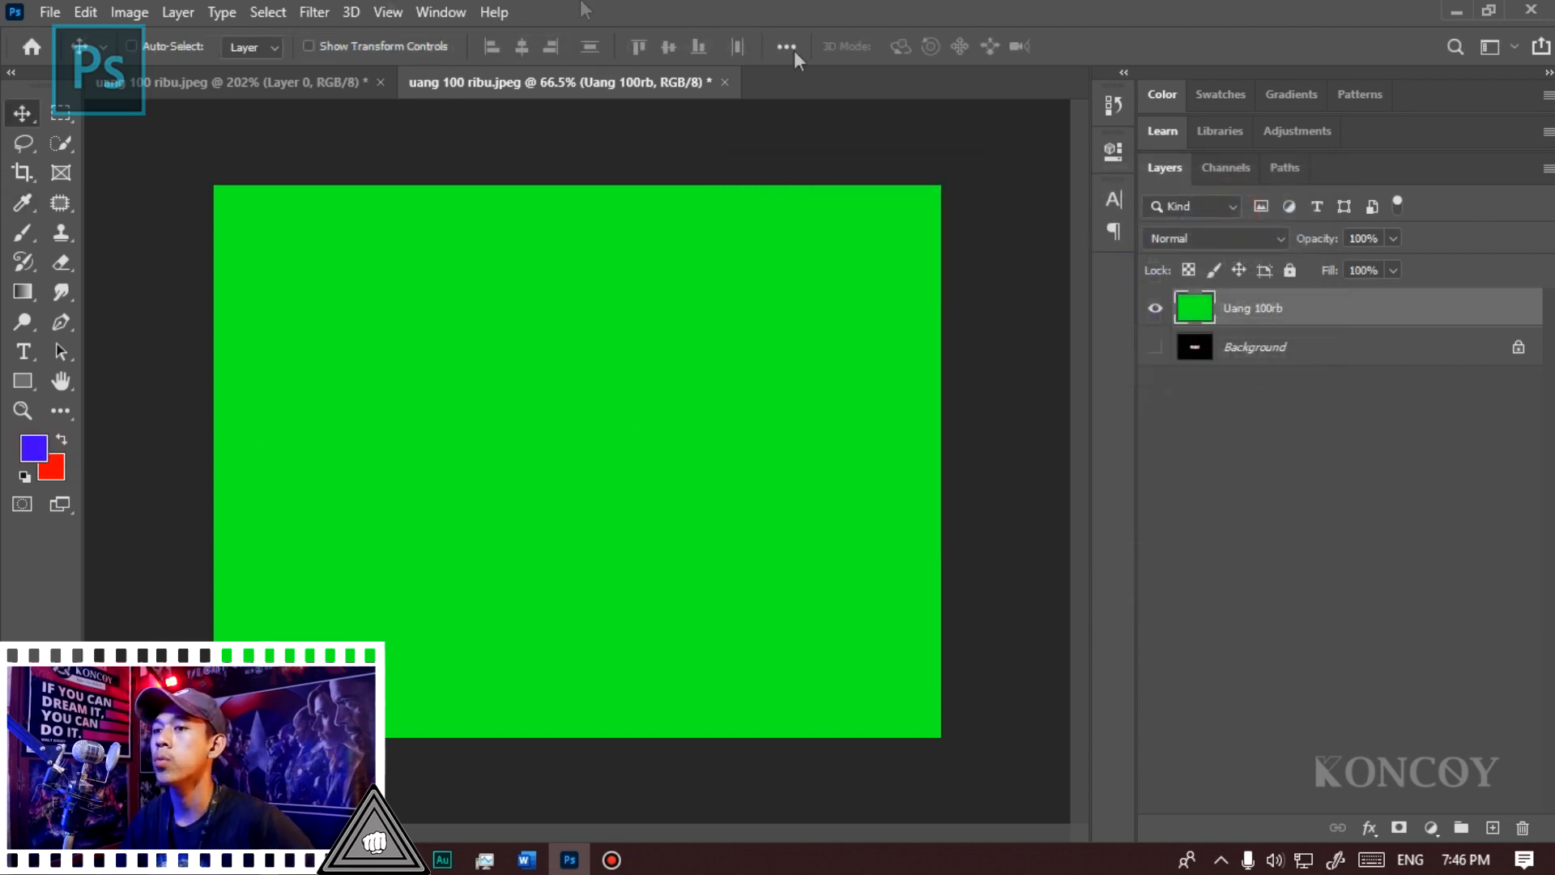
Step: Fill the whole Uang 100rb layer with the violet-blue foreground colour at 100% opacity
{"action": "left_click", "coordinate": [85, 12]}
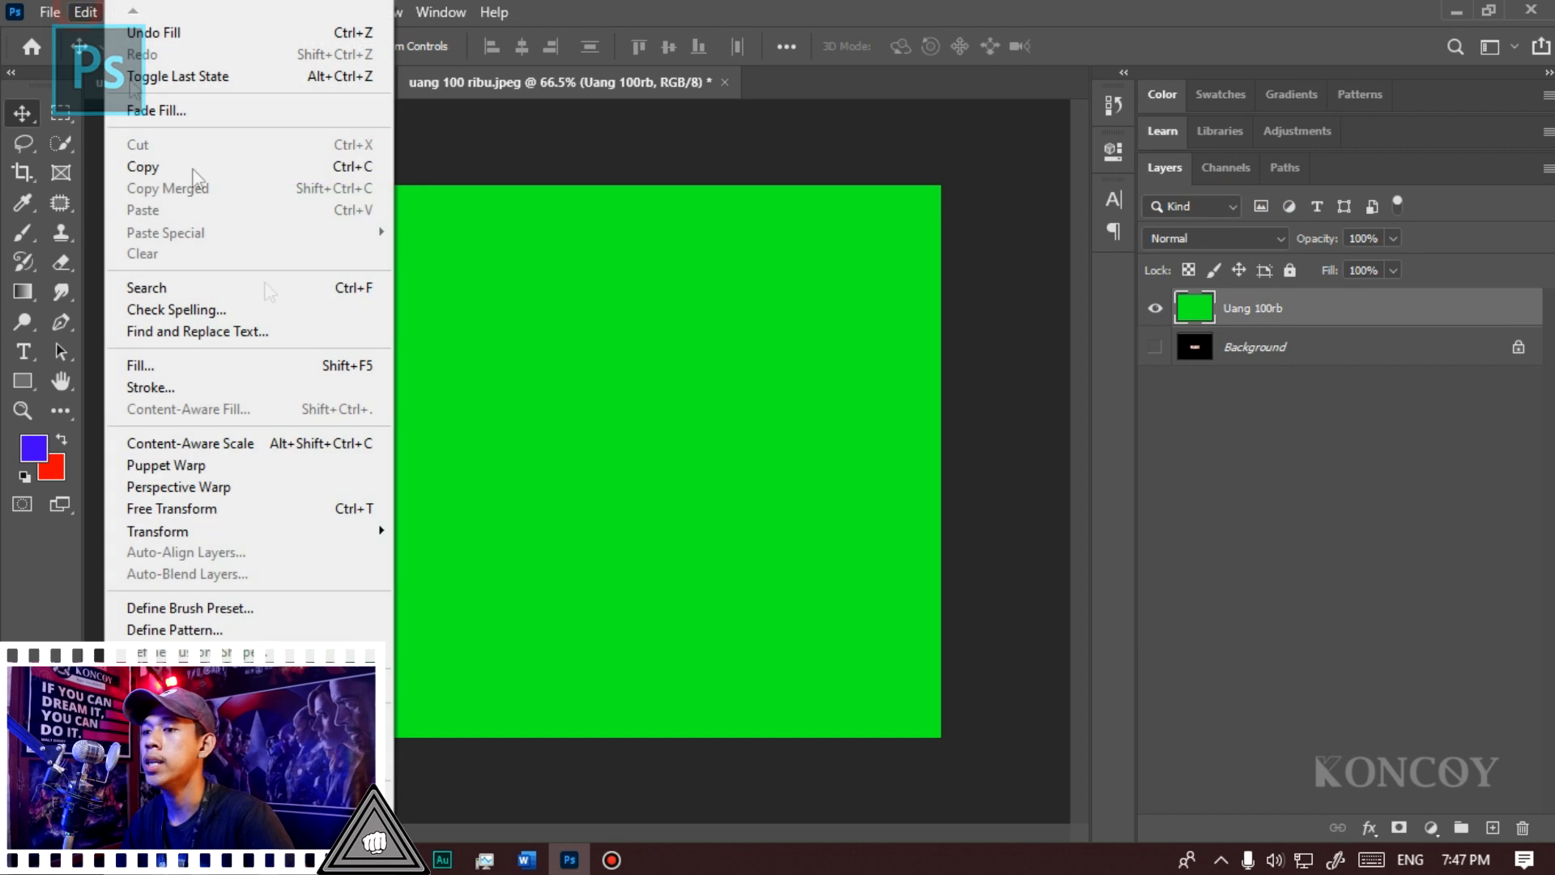
{"action": "left_click", "coordinate": [308, 366]}
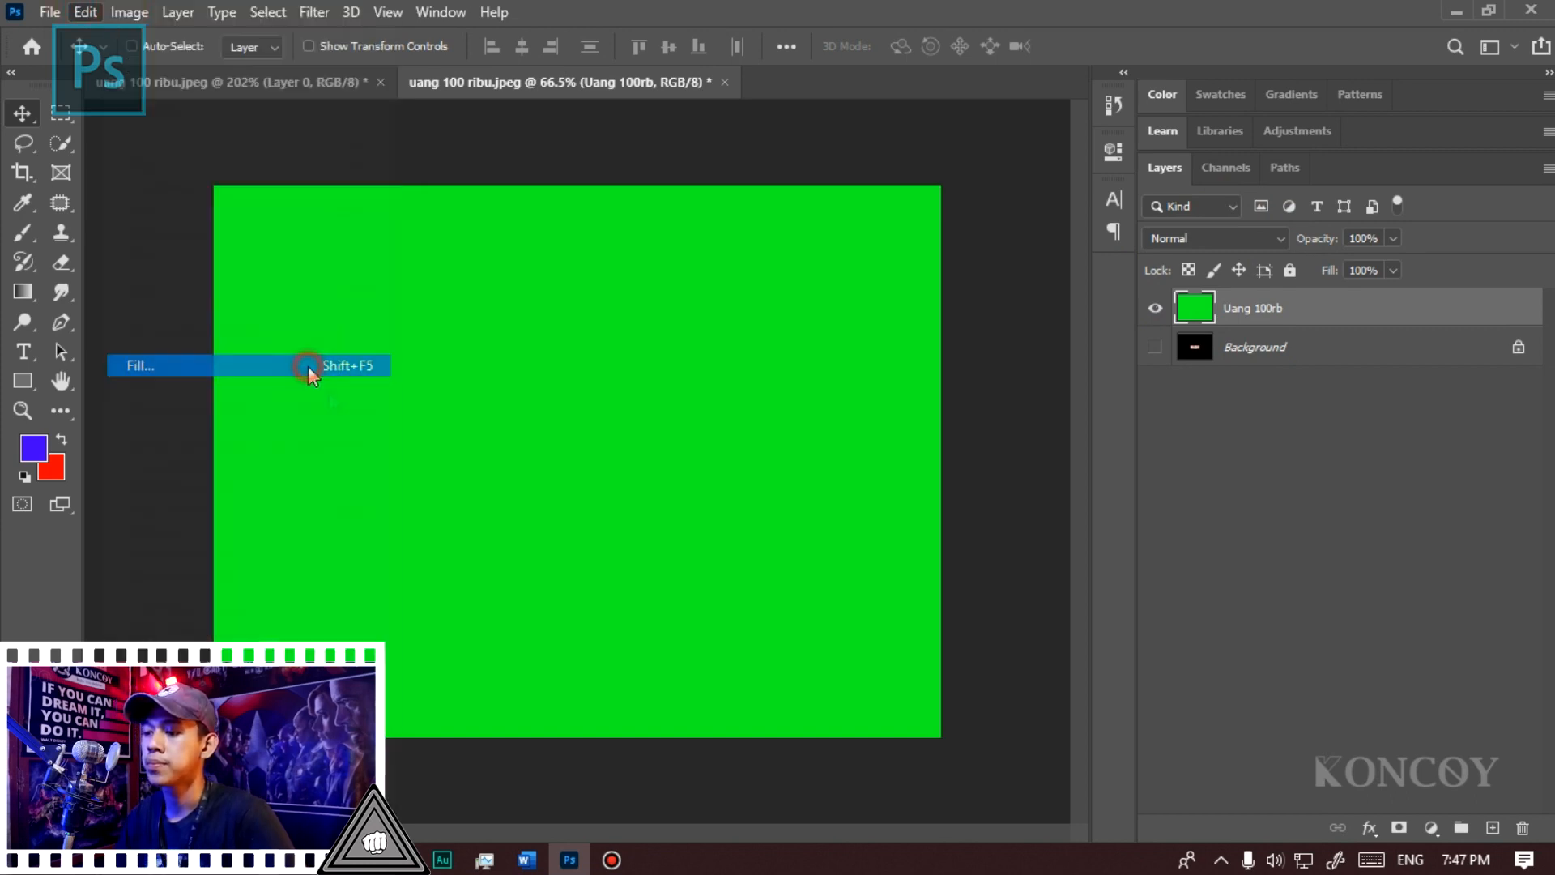
{"action": "left_click", "coordinate": [384, 120]}
{"action": "key", "text": "v"}
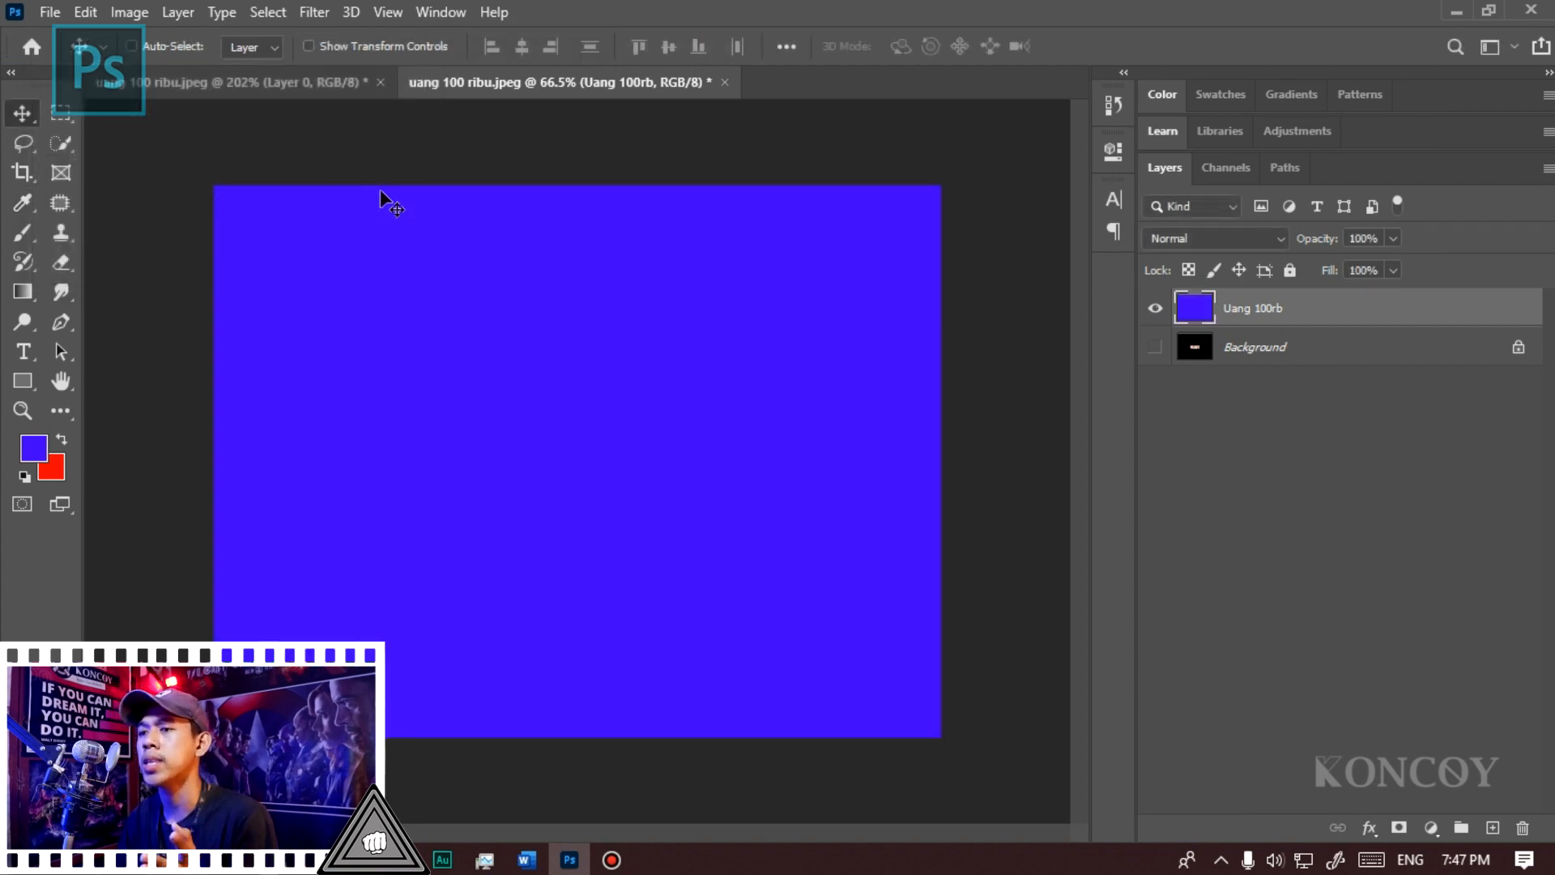
Step: Fill the Uang 100rb layer with the red background colour using the Background Color contents option
{"action": "left_click", "coordinate": [85, 11]}
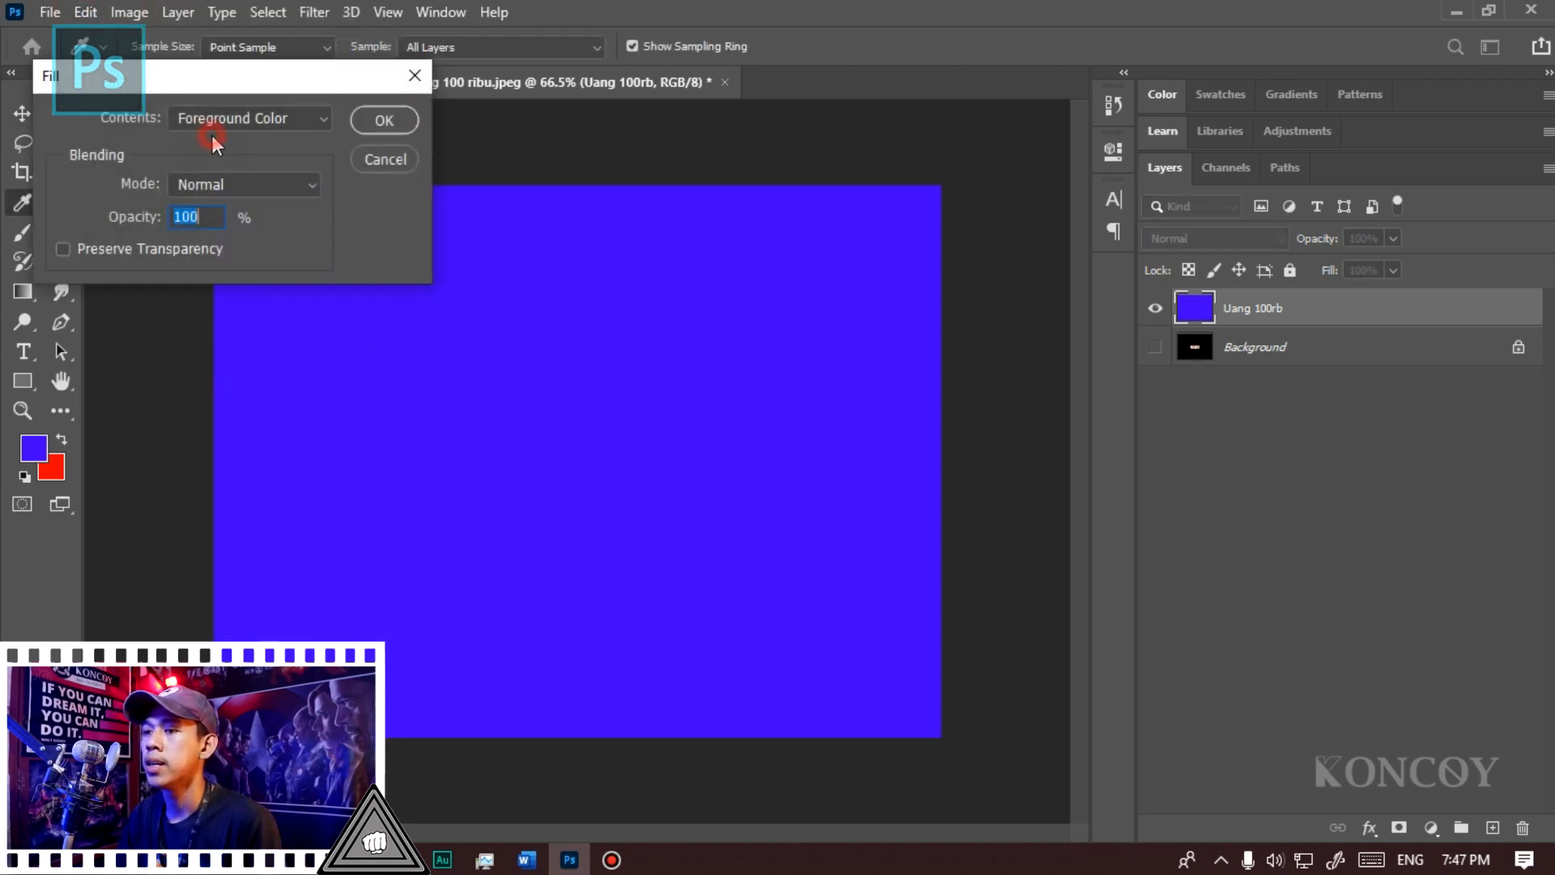
{"action": "left_click", "coordinate": [211, 121]}
{"action": "left_click", "coordinate": [234, 163]}
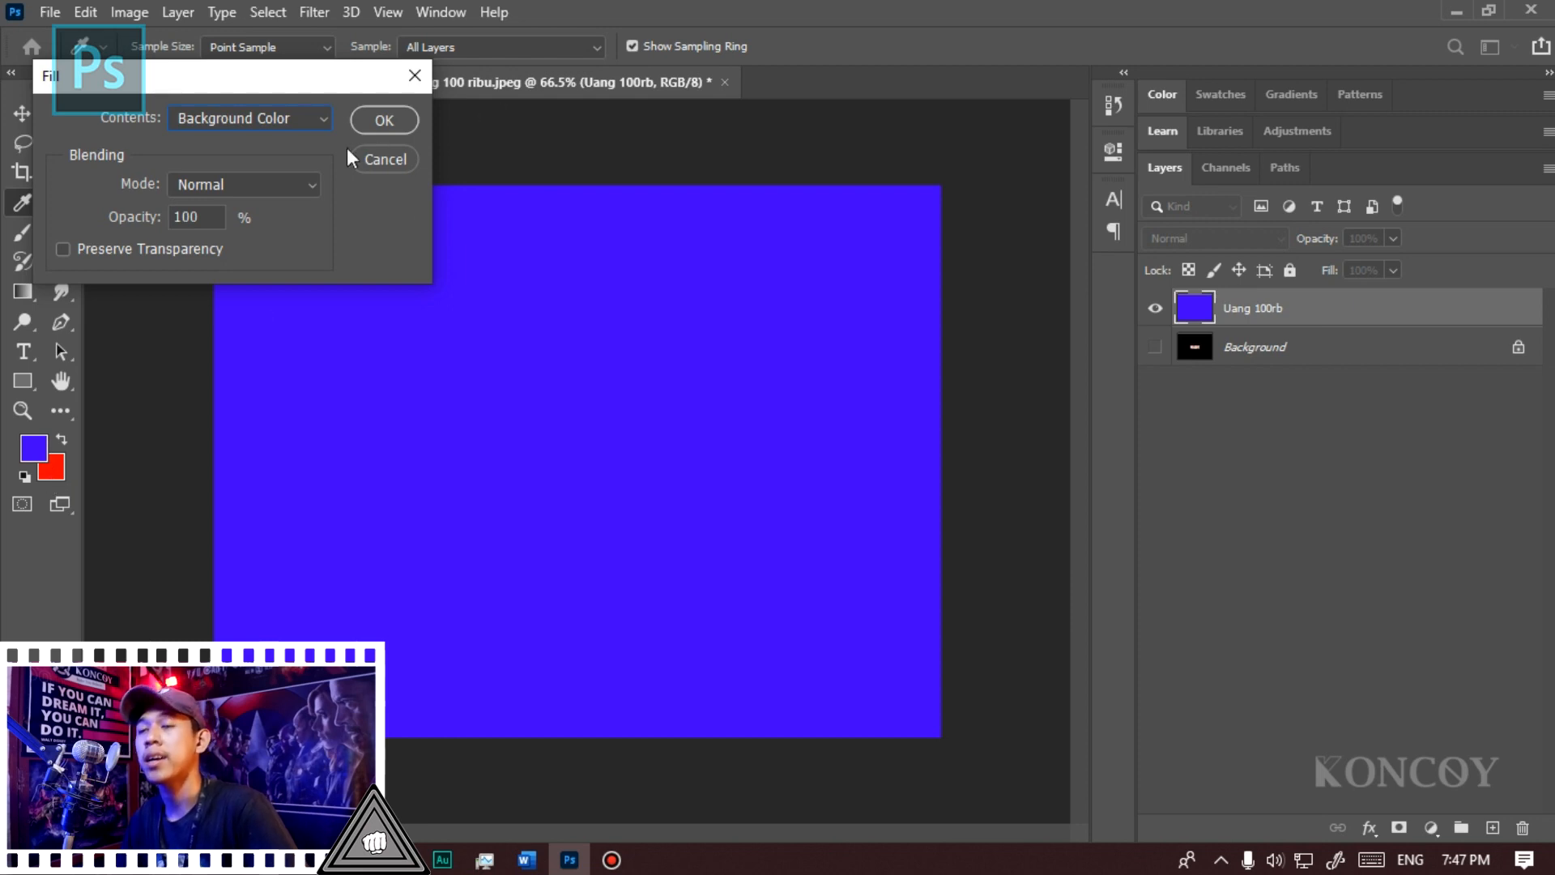
{"action": "left_click", "coordinate": [380, 121]}
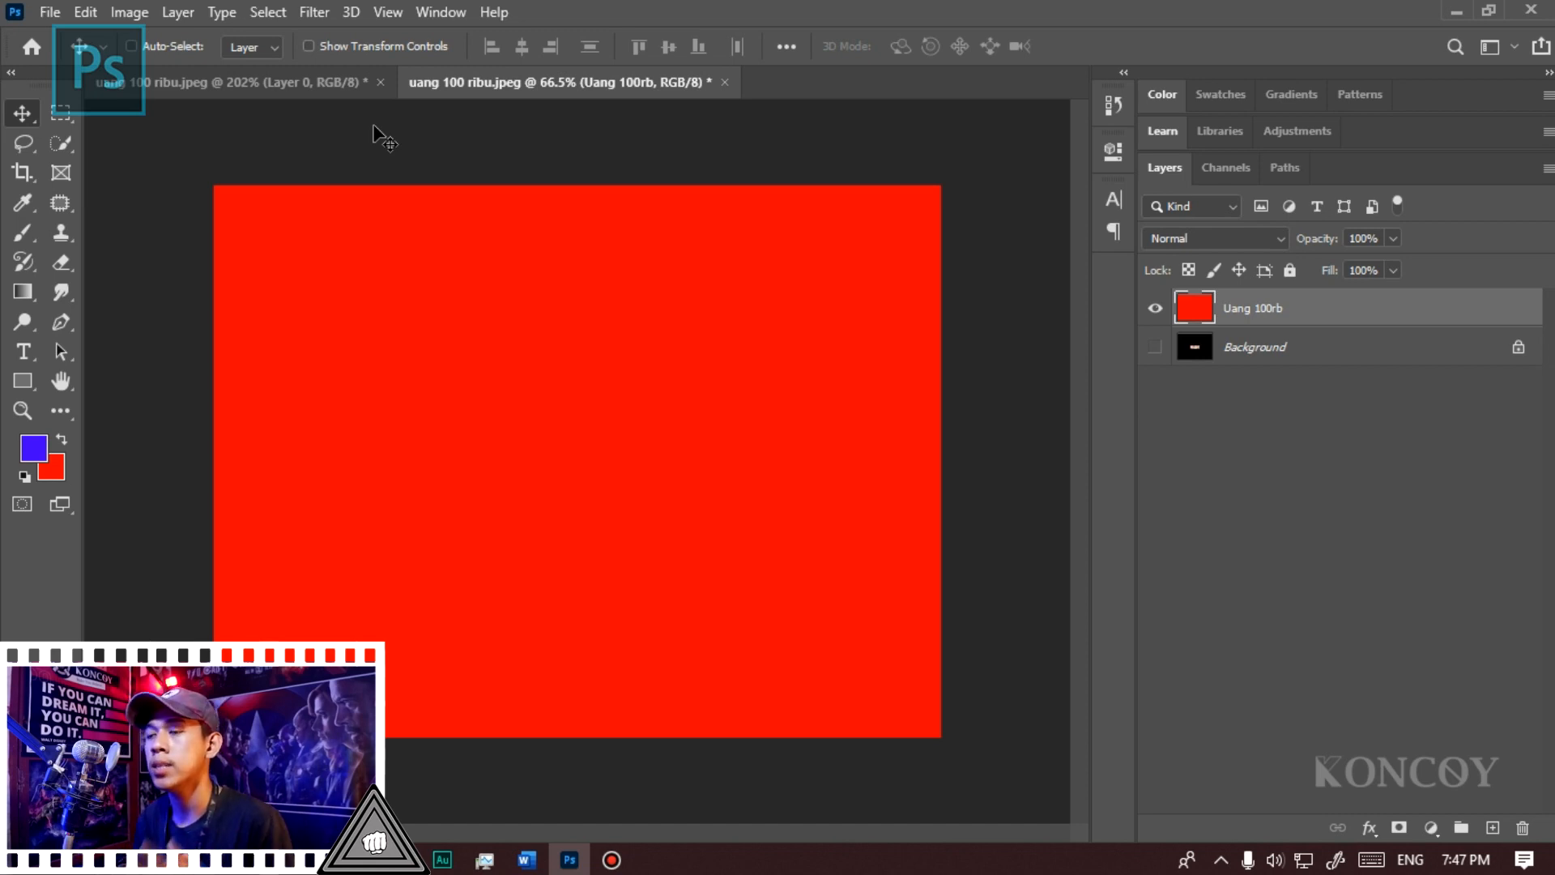
Step: Refill the Uang 100rb layer with the foreground colour and undo all the colour fills made on it
{"action": "key", "text": "alt+BackSpace"}
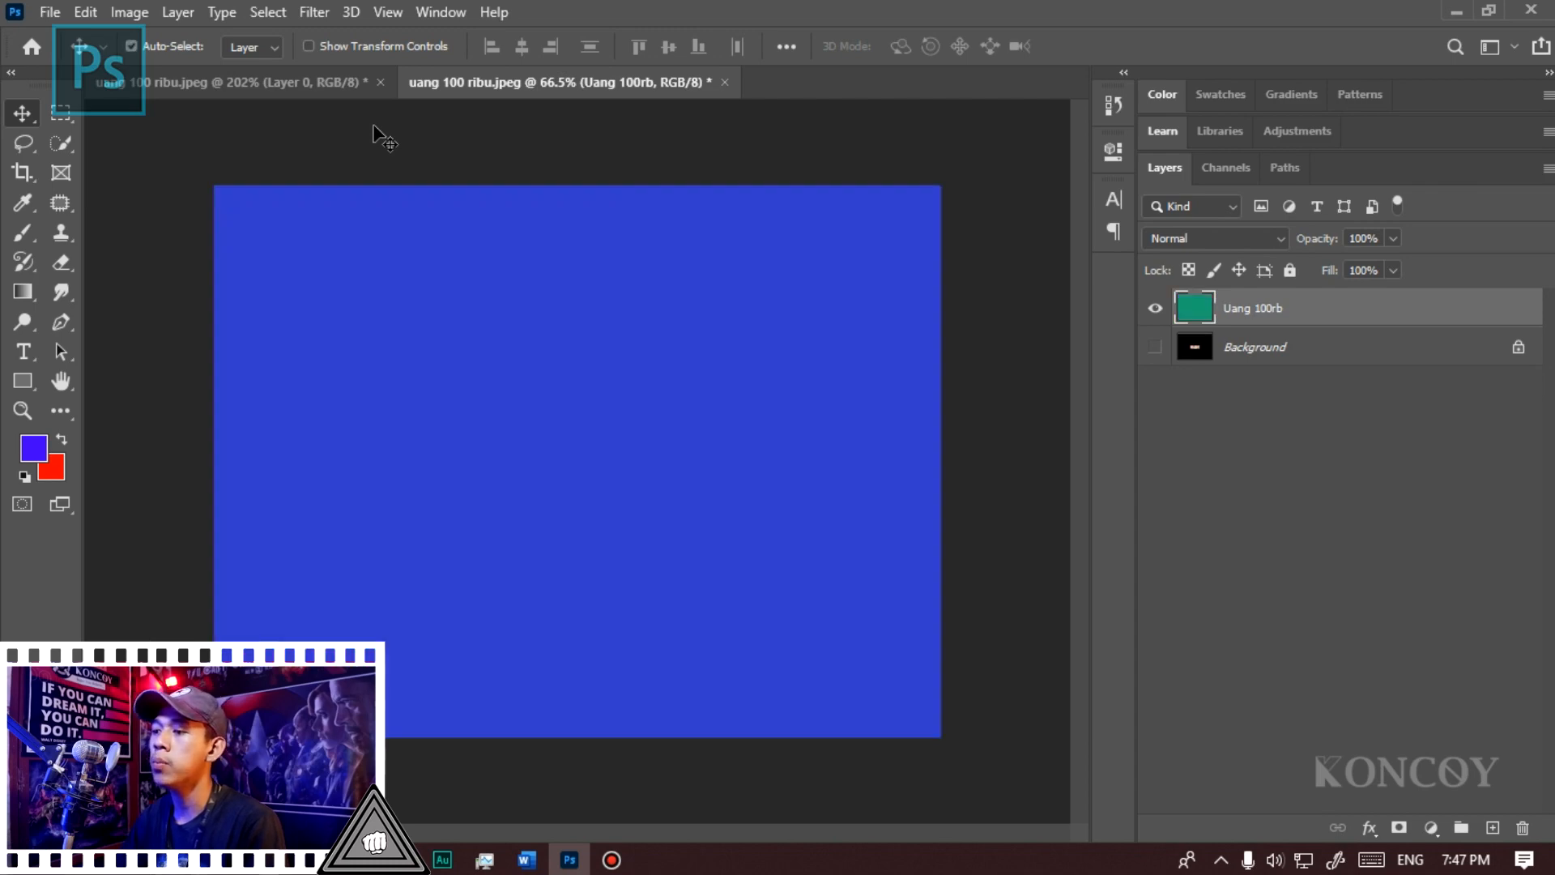
{"action": "key", "text": "ctrl+z"}
{"action": "key", "text": "ctrl+z"}
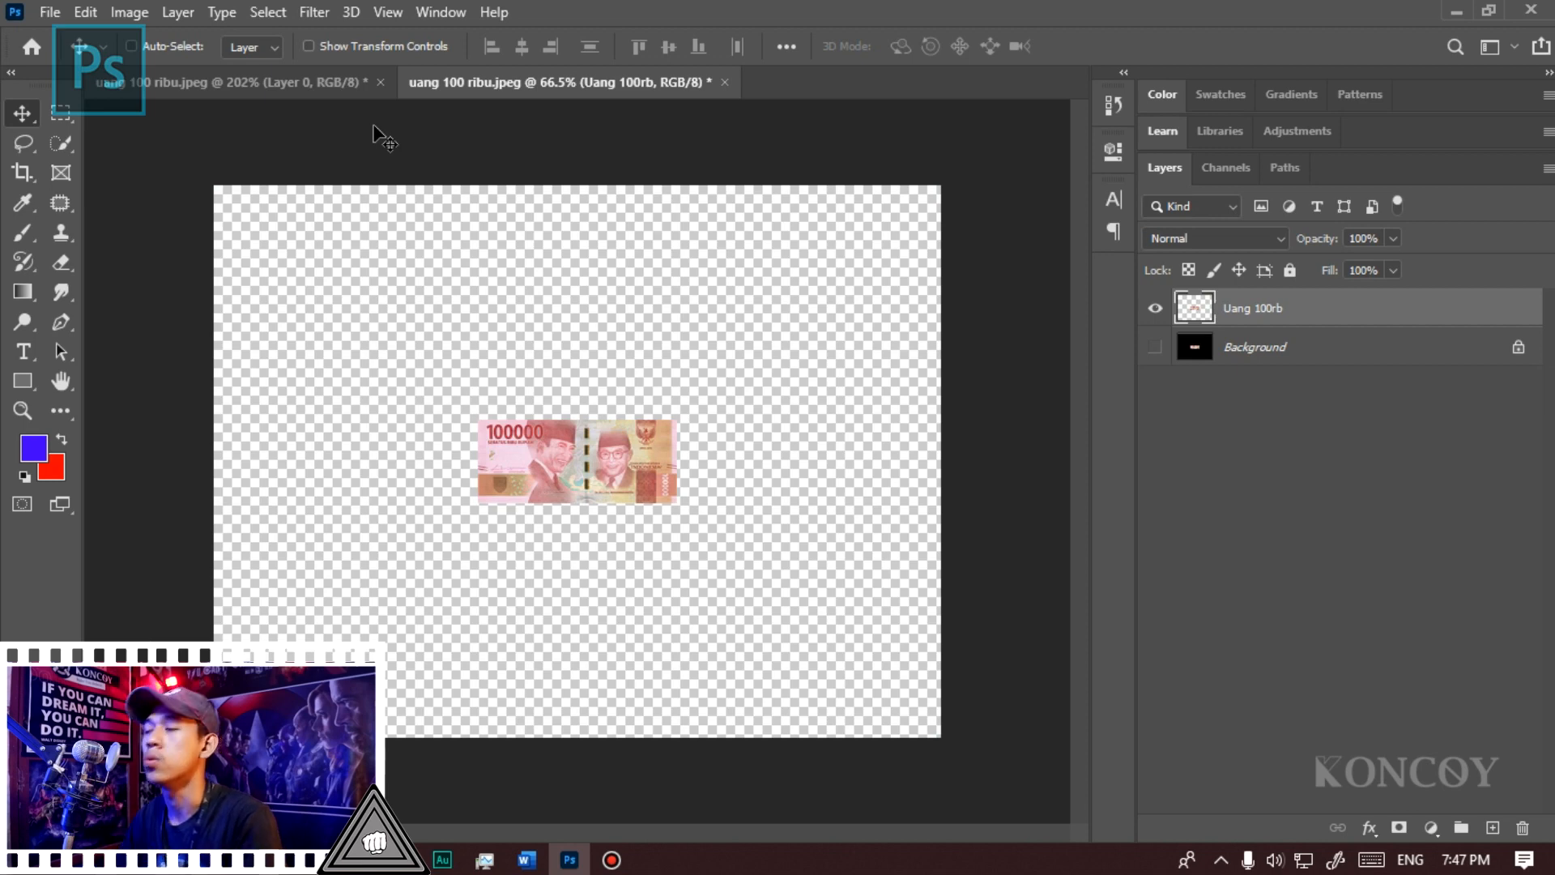
Step: Load the banknote's outline on the Uang 100rb layer as a selection and activate the Rectangular Marquee tool
{"action": "key", "text": "ctrl"}
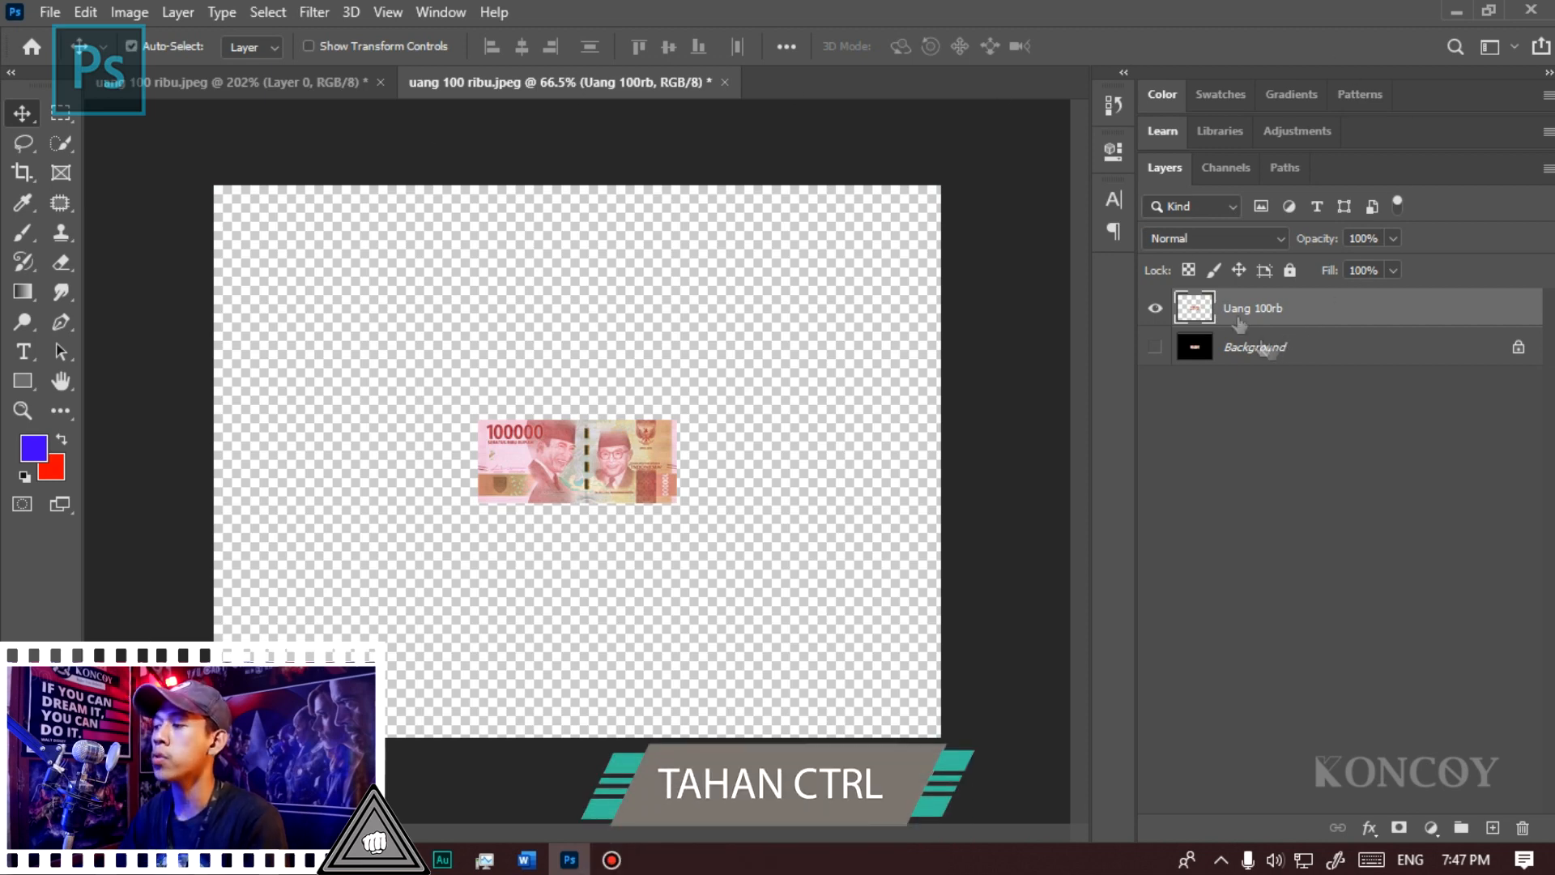
{"action": "left_click", "coordinate": [1188, 306], "text": "ctrl"}
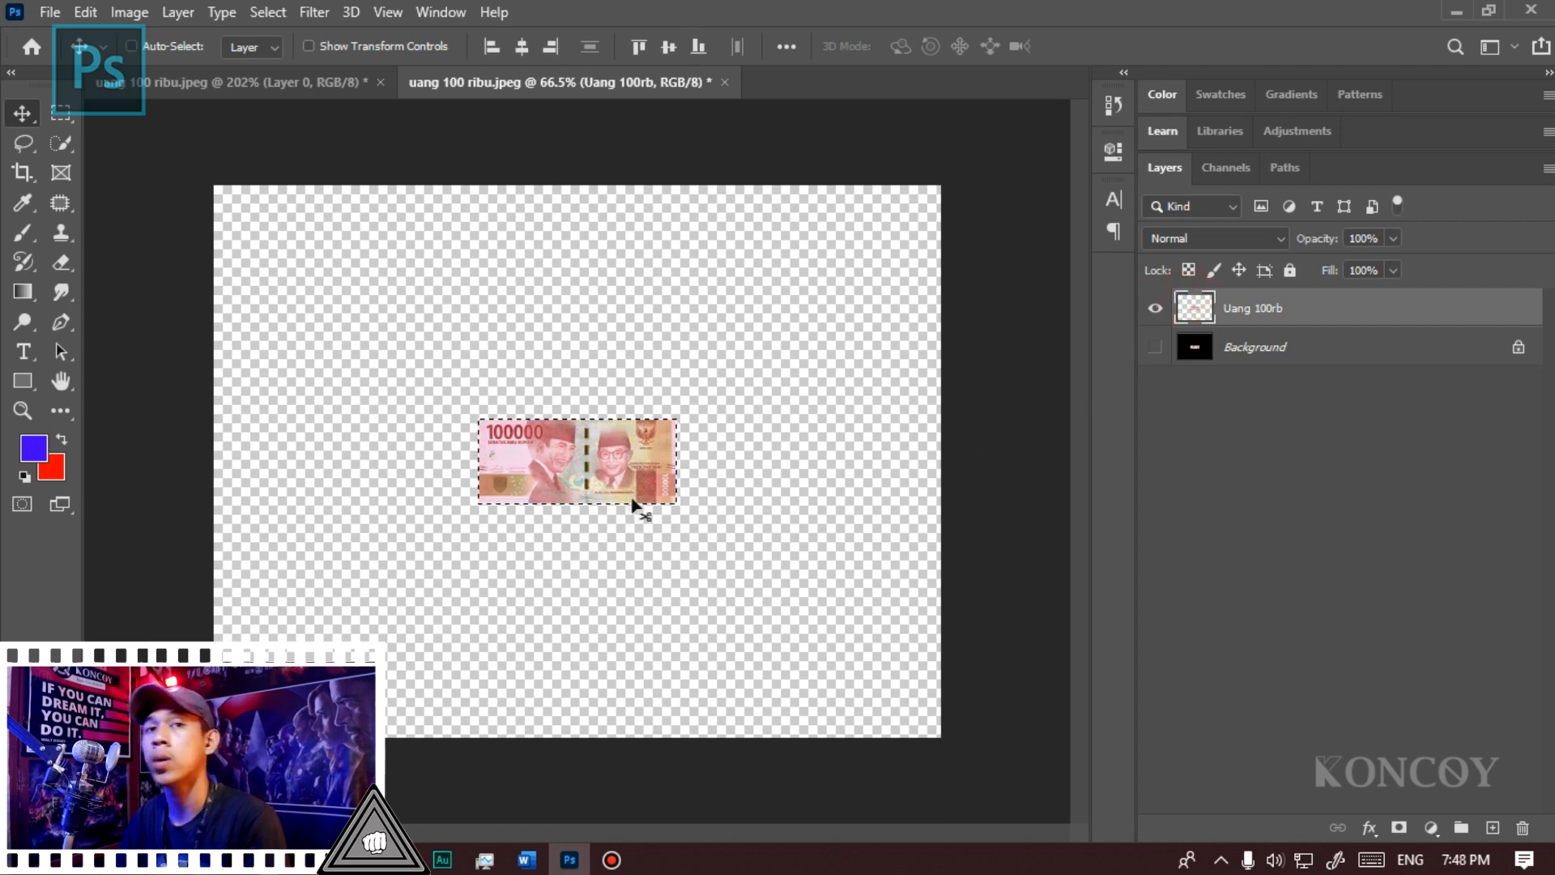
{"action": "left_click", "coordinate": [60, 119]}
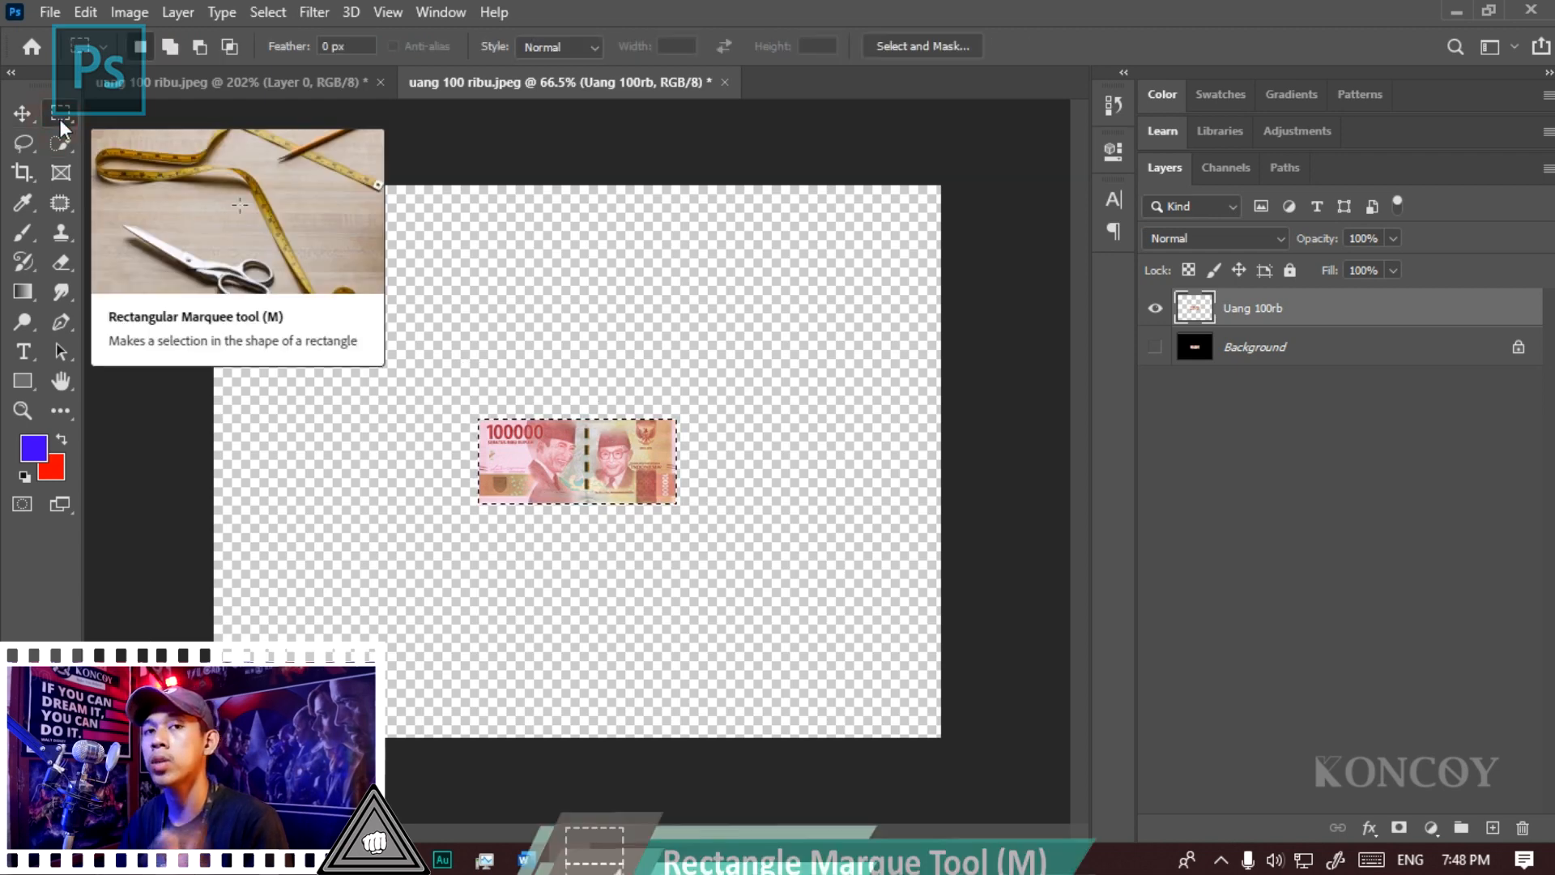
Step: Fill the selected banknote with the Background Color contents at 100% opacity, and undo the fill and clear the selection
{"action": "right_click", "coordinate": [591, 442]}
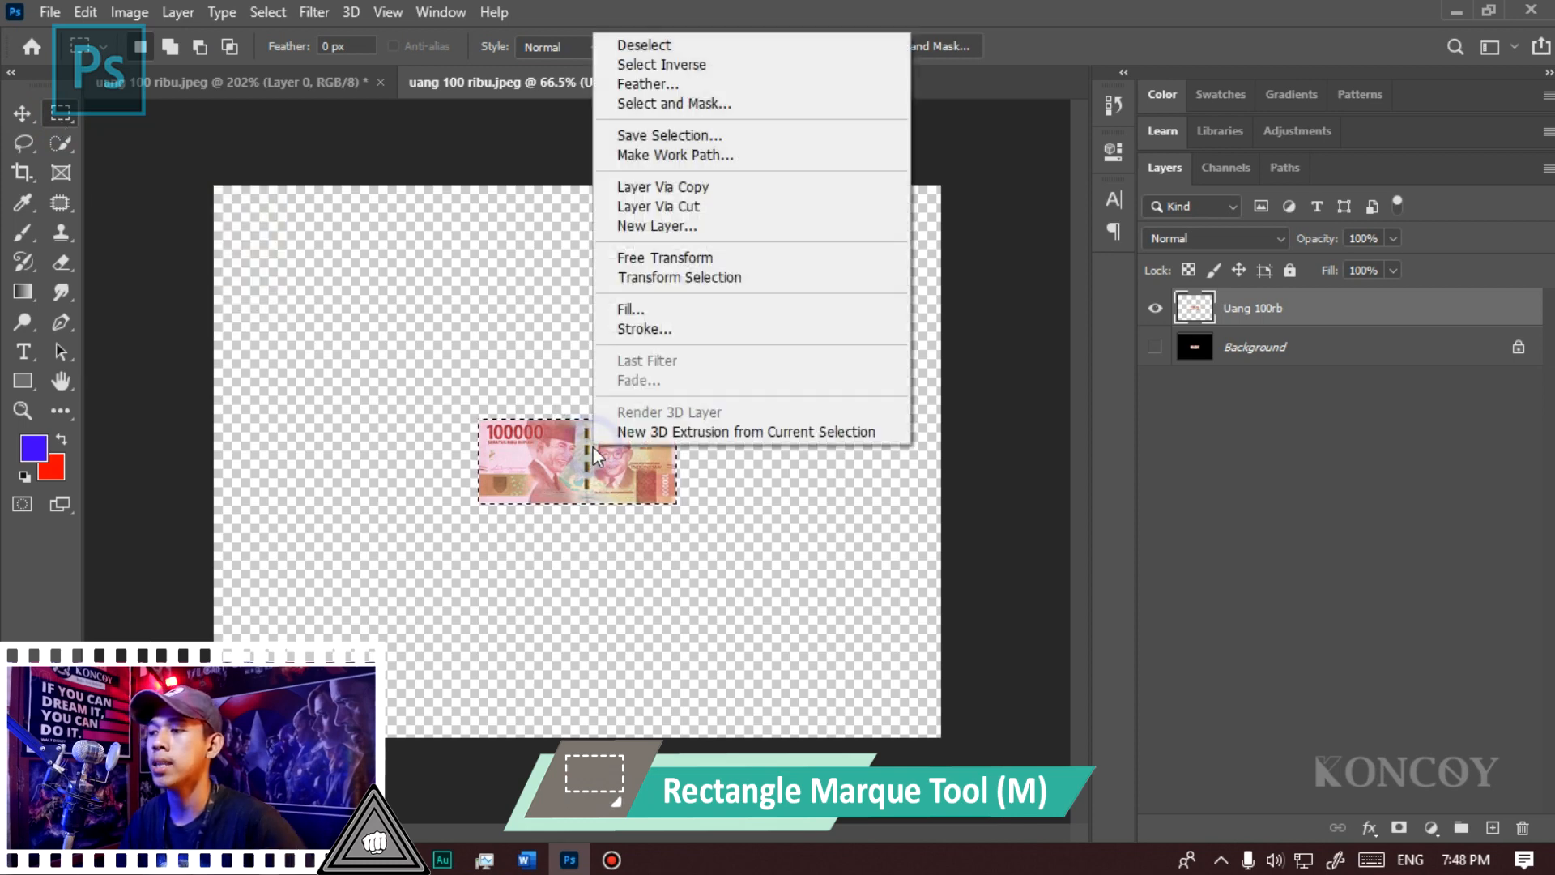
{"action": "left_click", "coordinate": [622, 315]}
{"action": "left_click", "coordinate": [247, 119]}
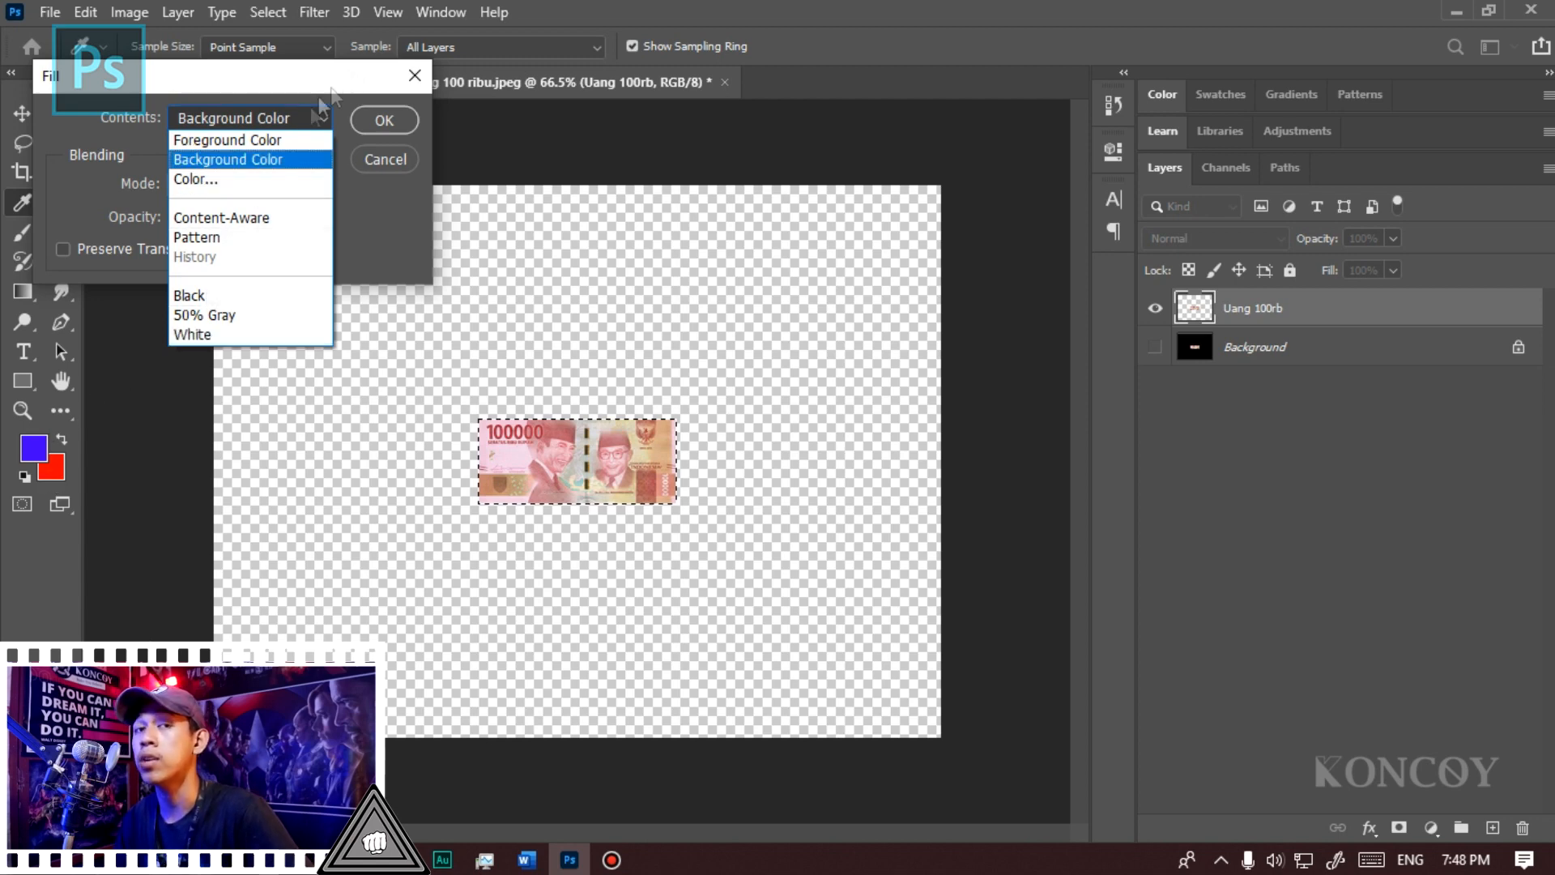
{"action": "left_click", "coordinate": [283, 159]}
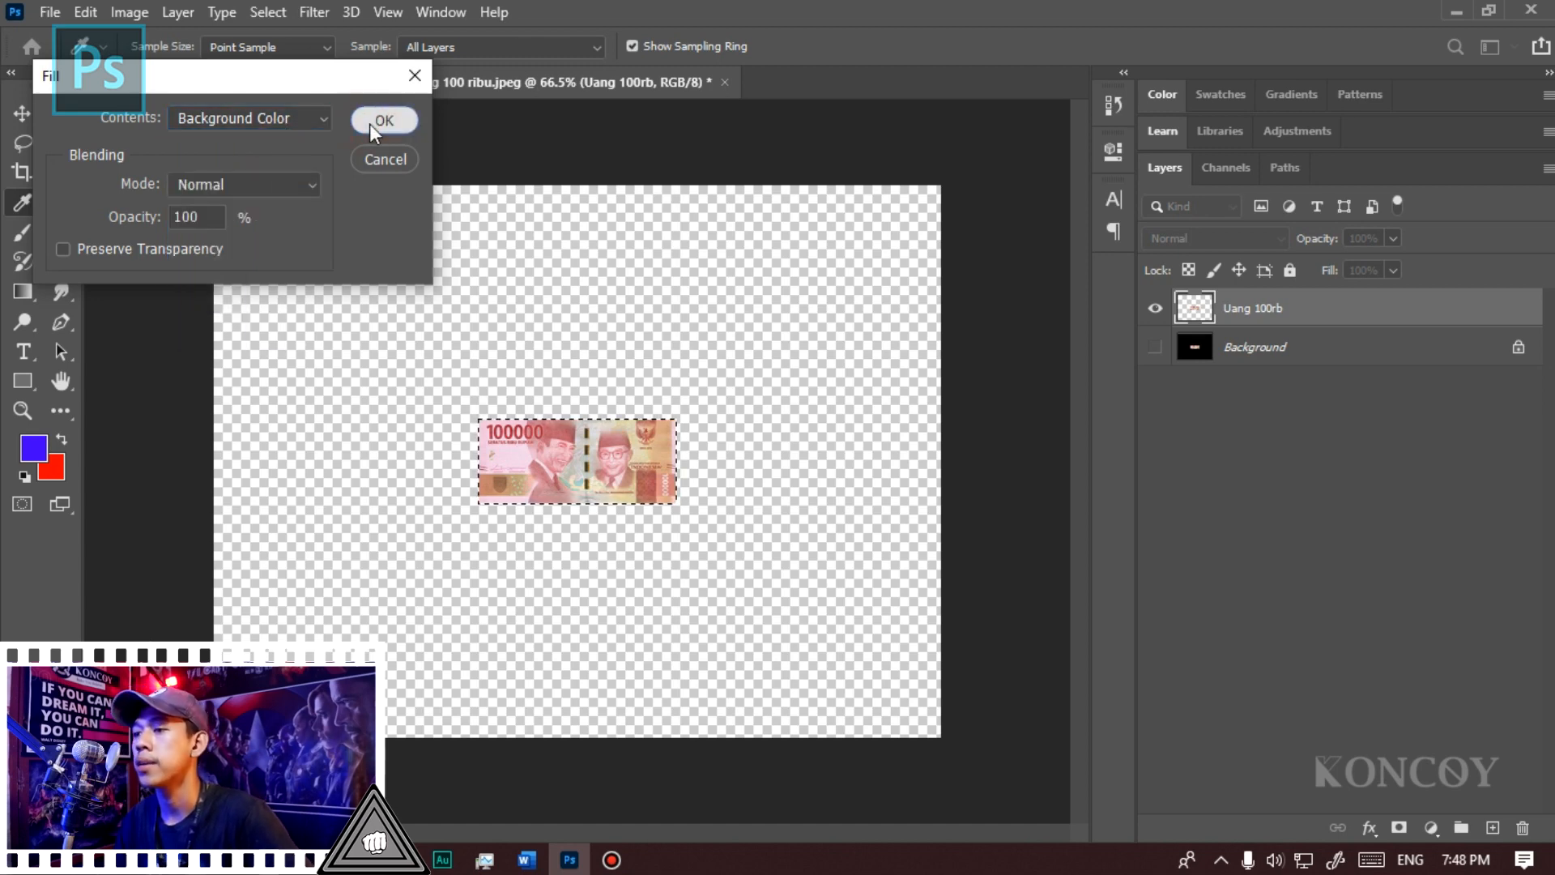
{"action": "left_click", "coordinate": [369, 122]}
{"action": "key", "text": "m"}
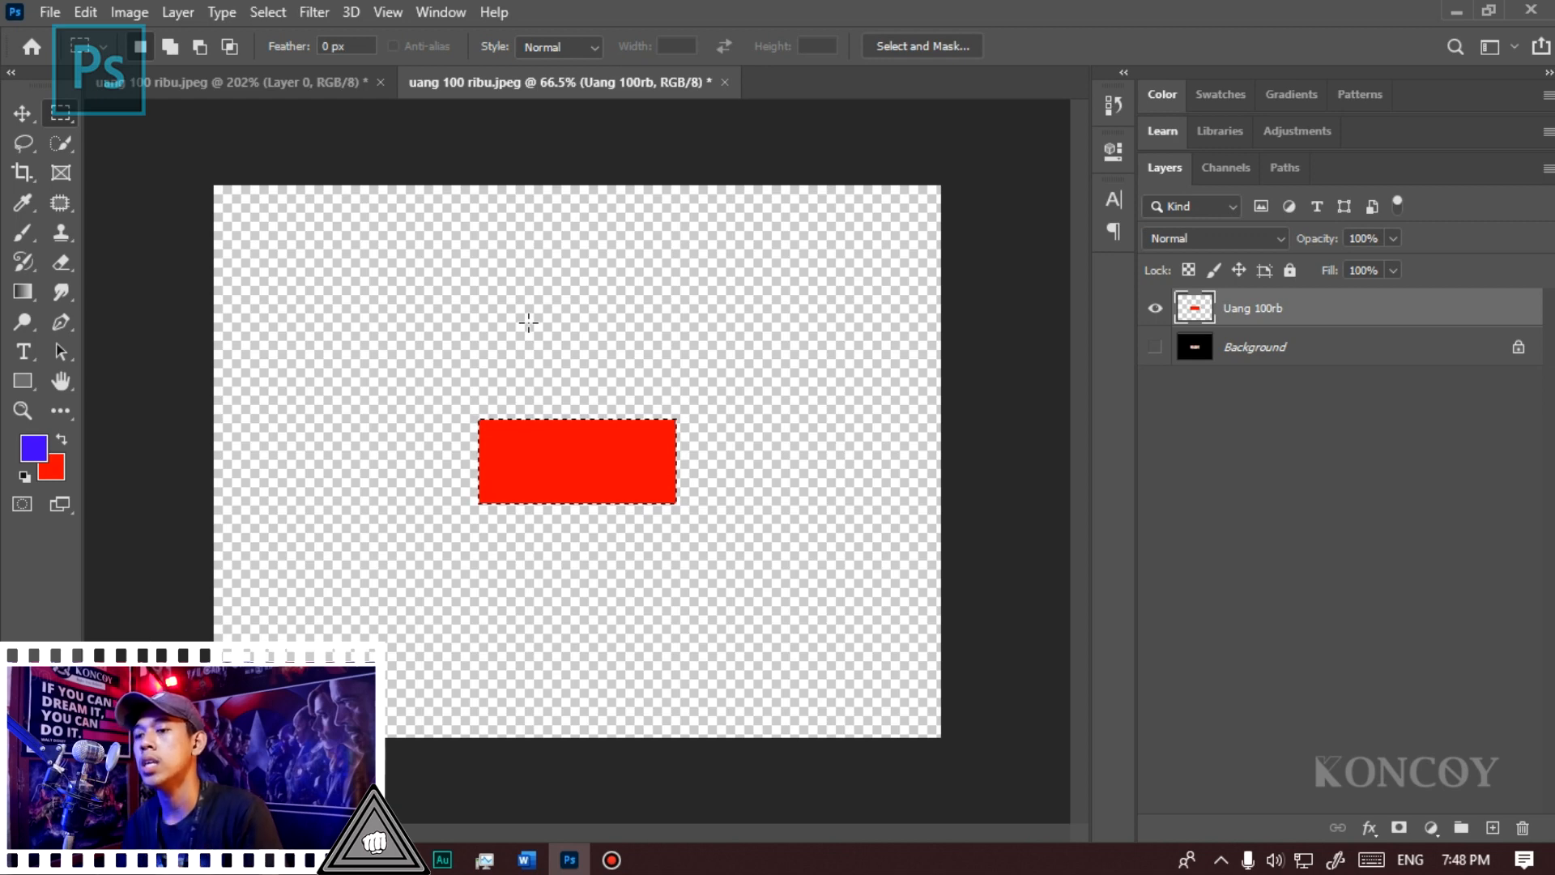
{"action": "key", "text": "ctrl+z"}
{"action": "key", "text": "ctrl+z"}
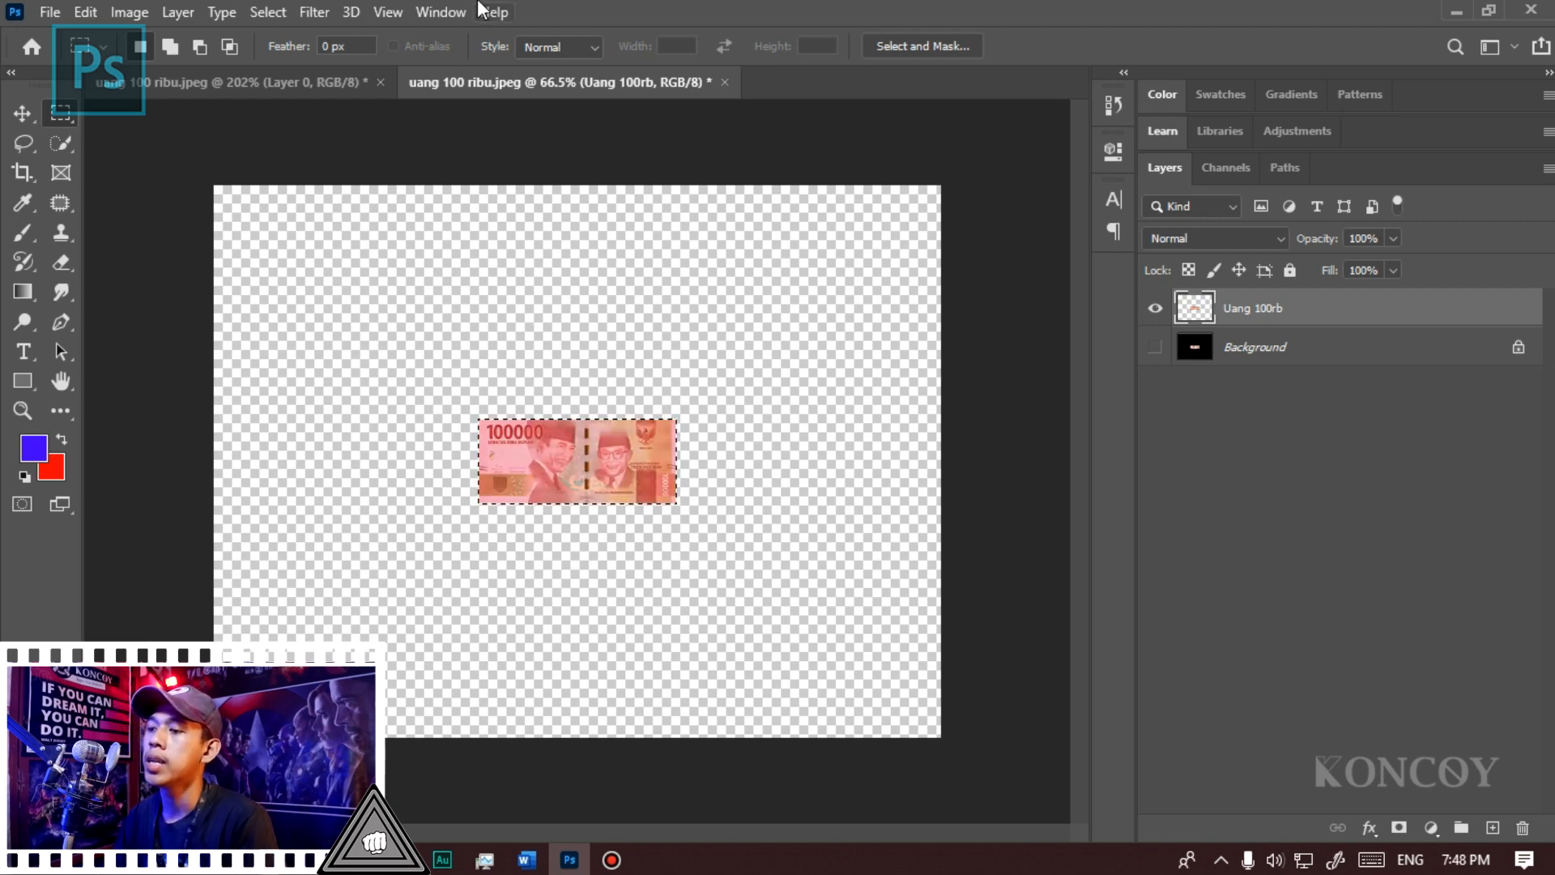
Step: Fill the whole Uang 100rb layer with a custom bright green using the Color contents option, and undo the fill
{"action": "left_click", "coordinate": [85, 12]}
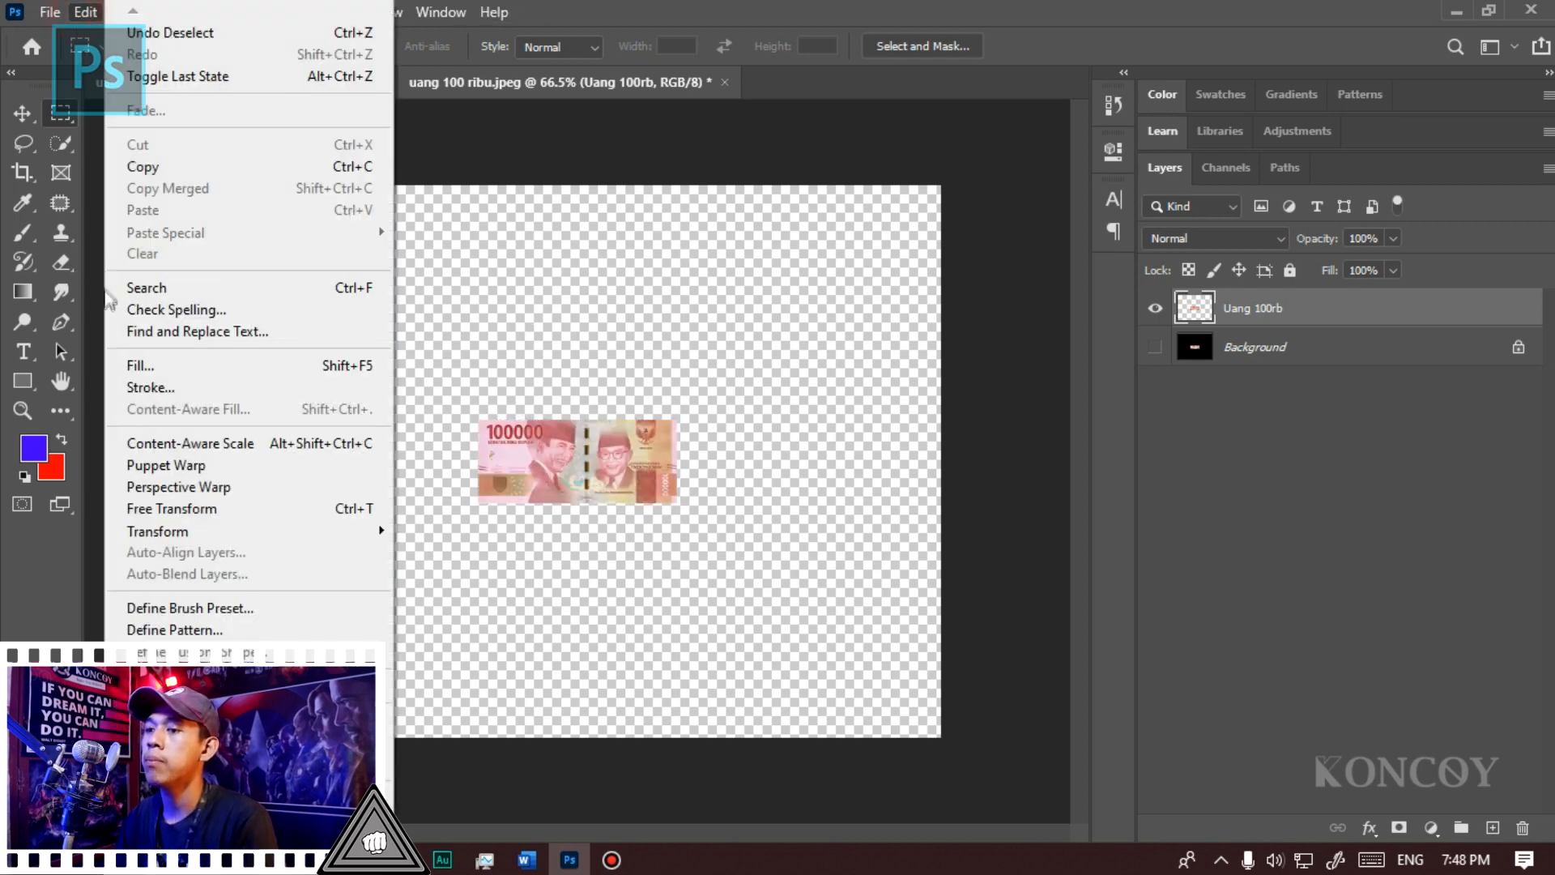
{"action": "left_click", "coordinate": [137, 361]}
{"action": "left_click", "coordinate": [297, 113]}
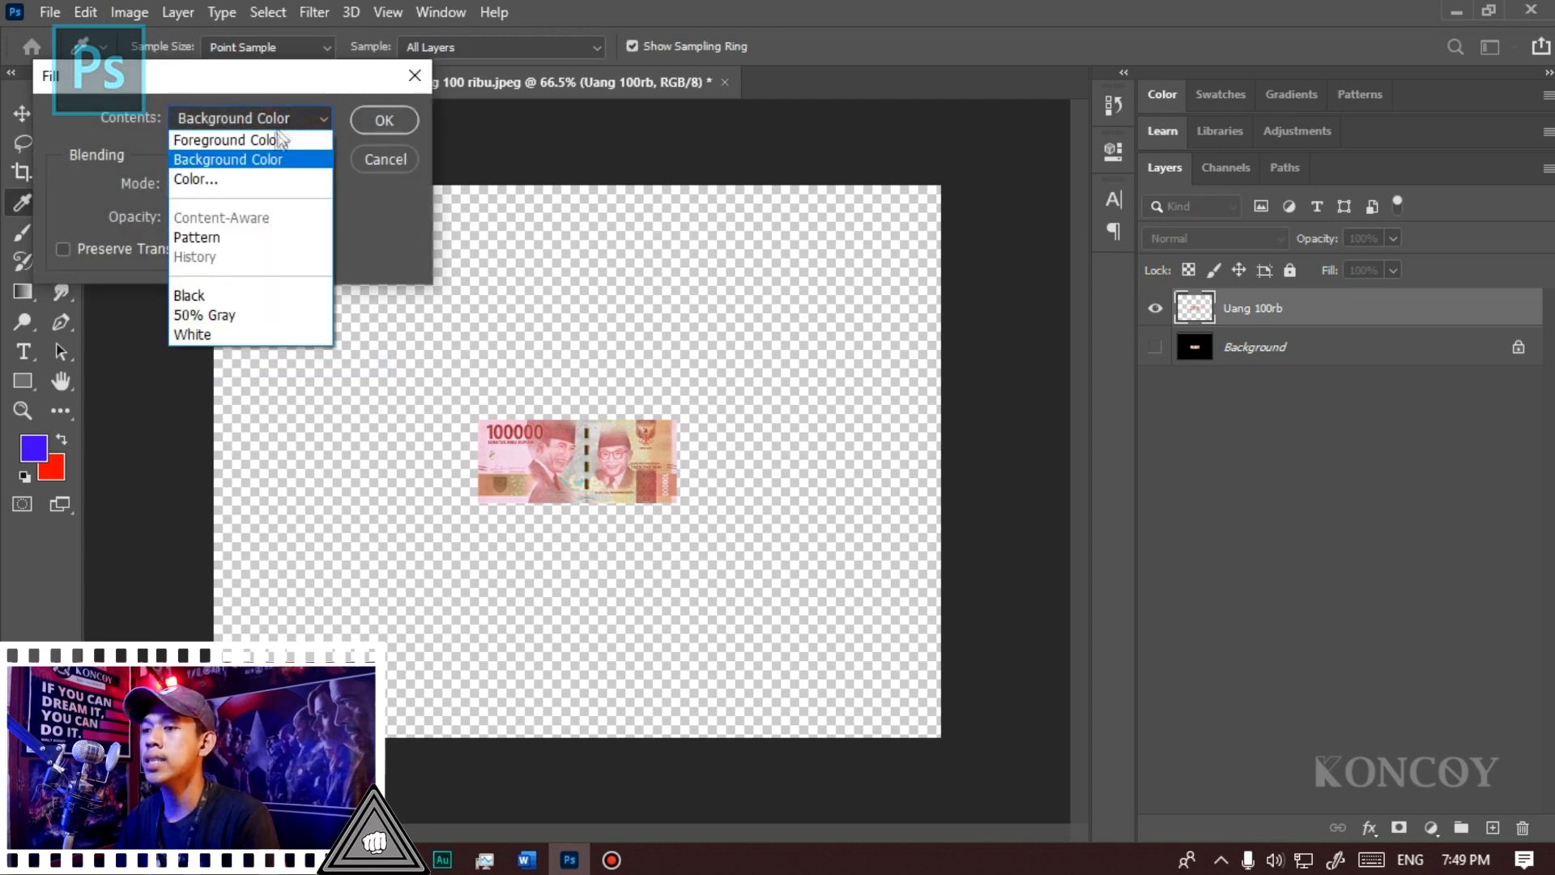
{"action": "left_click", "coordinate": [268, 180]}
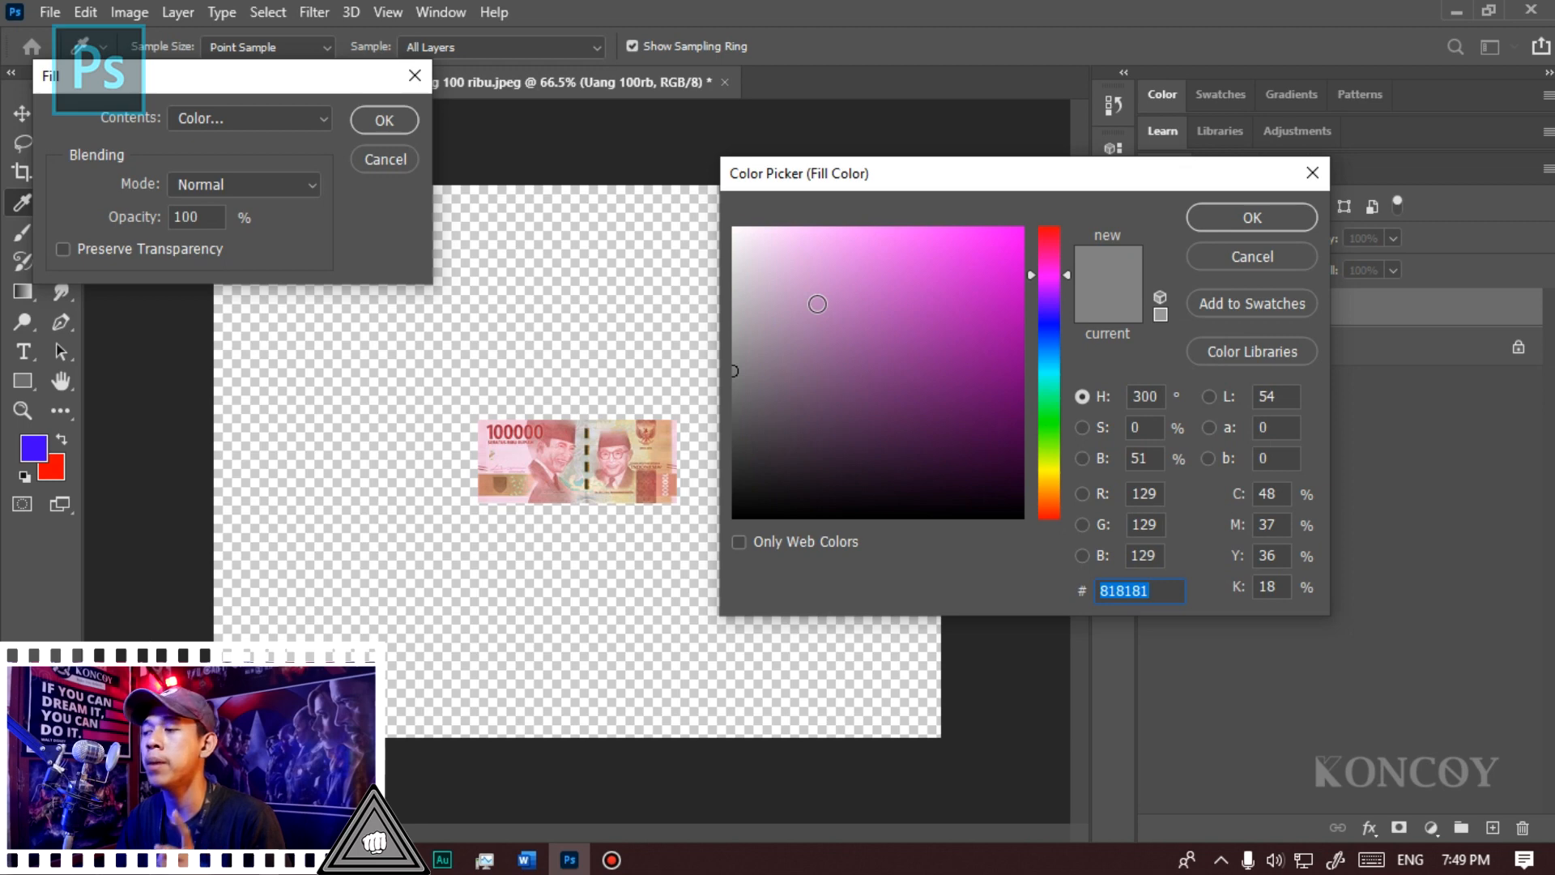
{"action": "left_click", "coordinate": [1048, 367]}
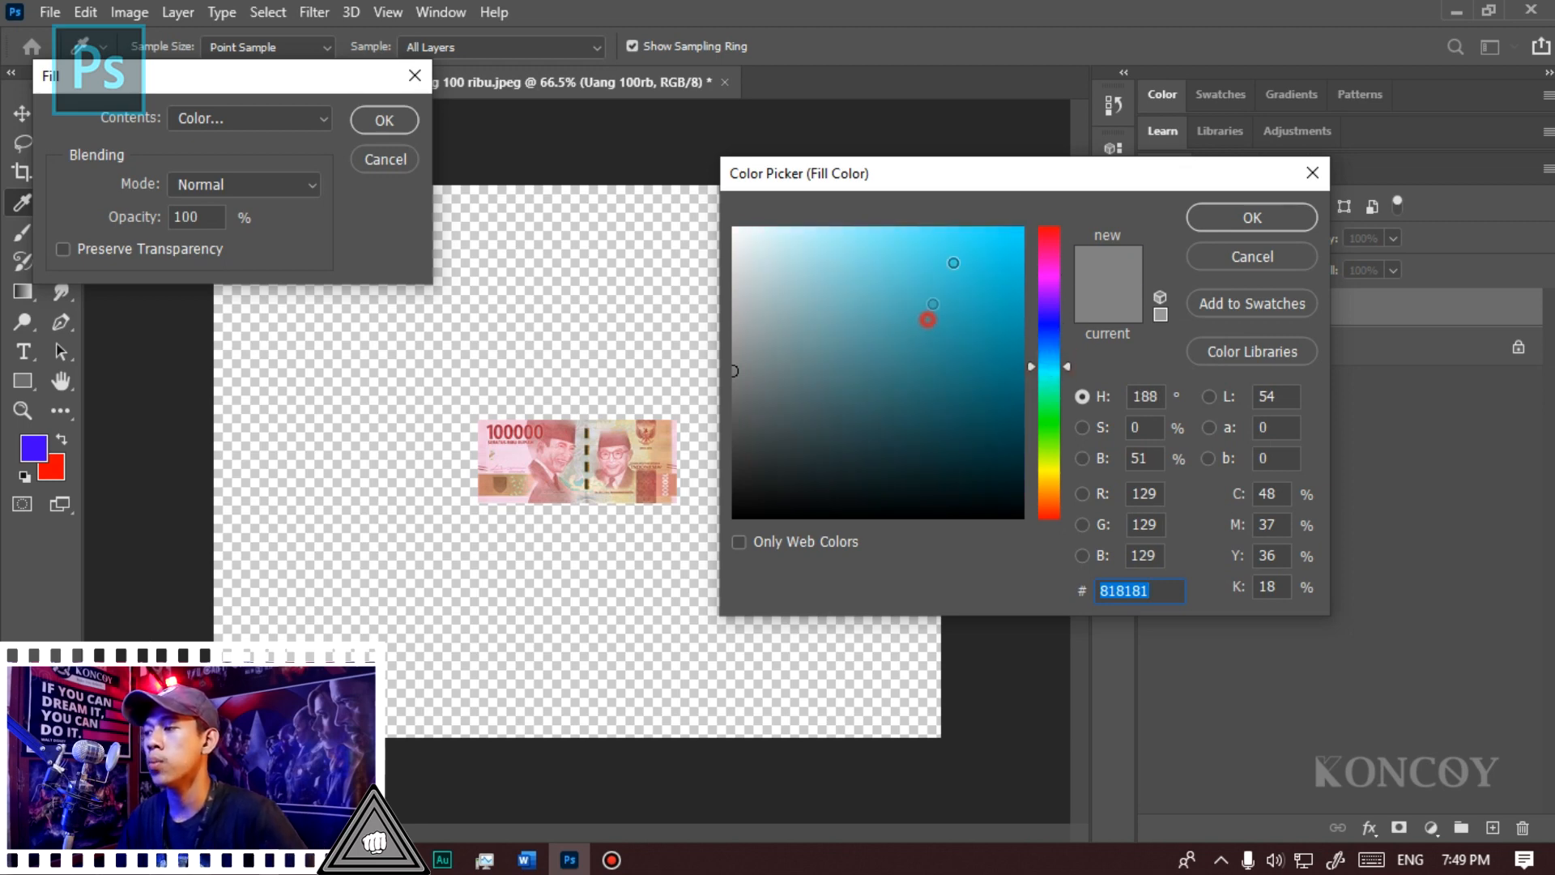
{"action": "left_click", "coordinate": [1018, 229]}
{"action": "left_click", "coordinate": [1049, 421]}
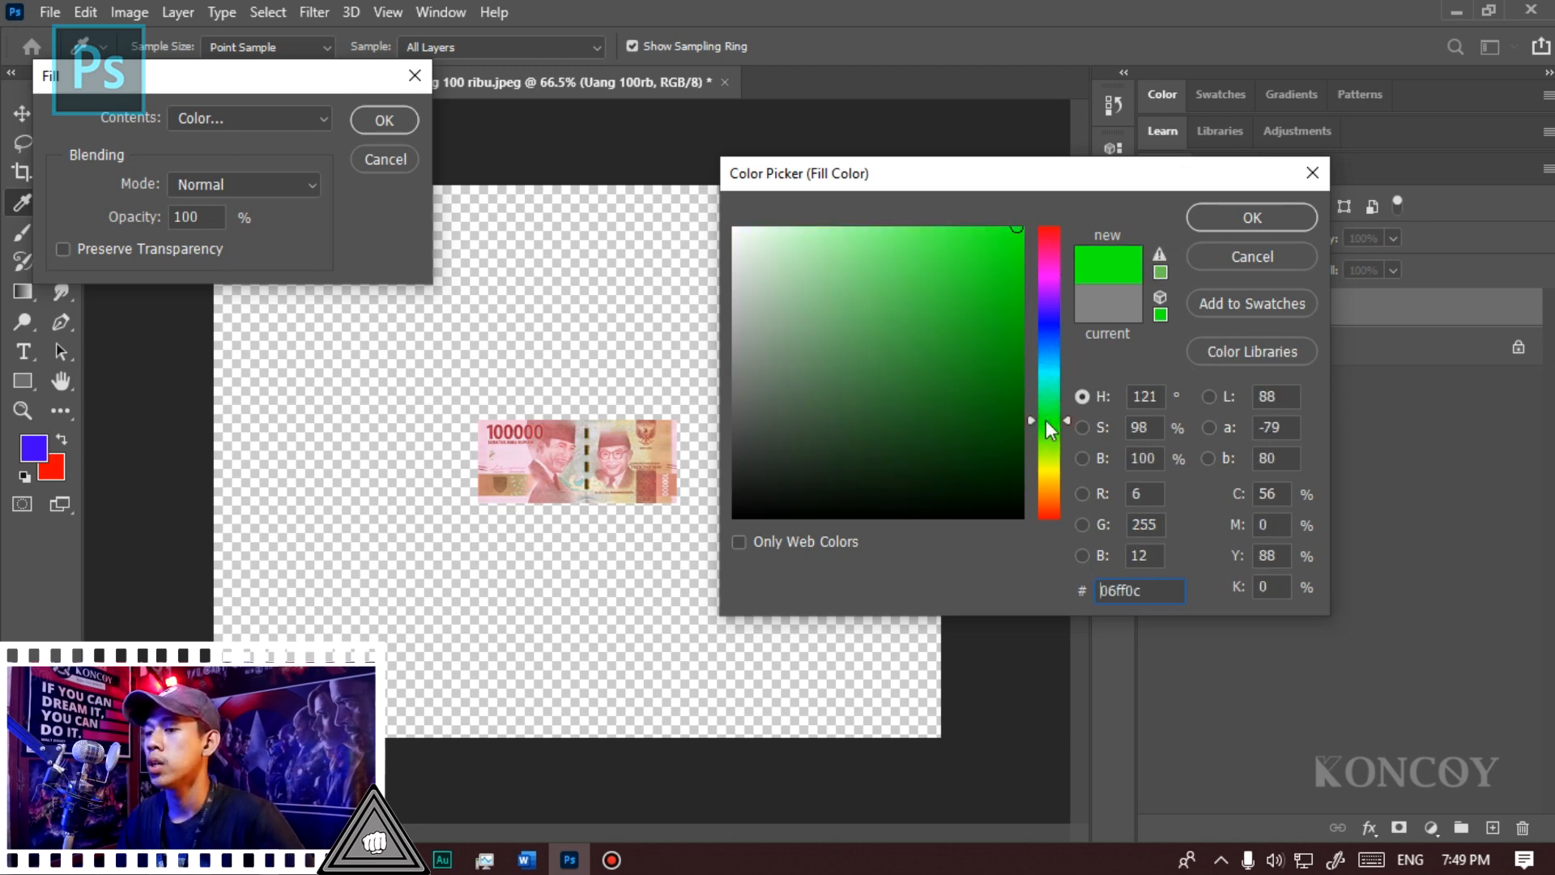
{"action": "left_click", "coordinate": [1252, 217]}
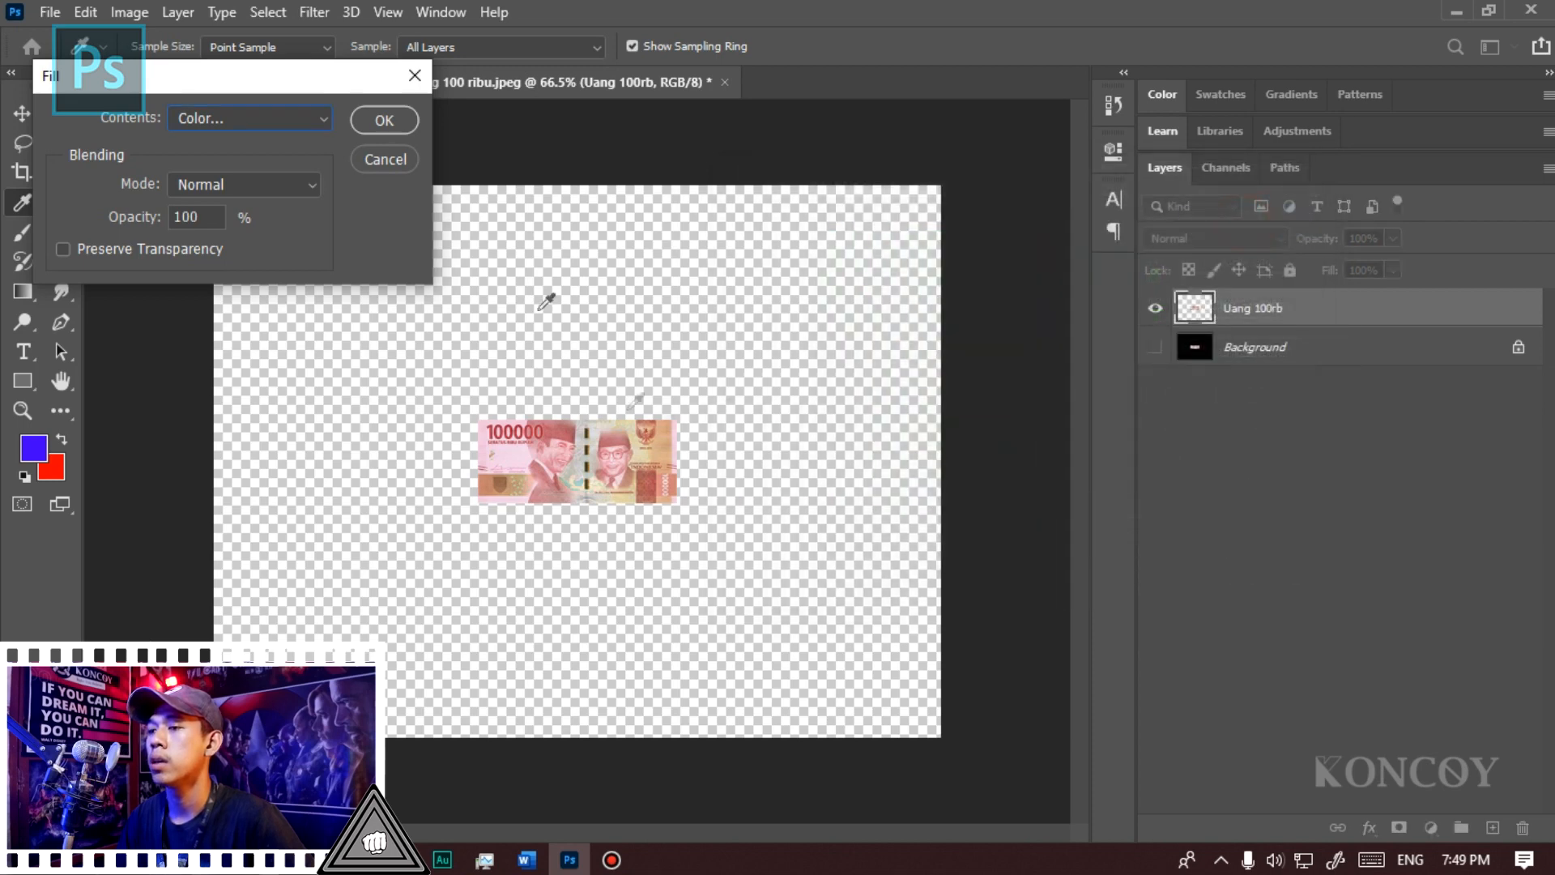
{"action": "left_click", "coordinate": [384, 120]}
{"action": "key", "text": "m"}
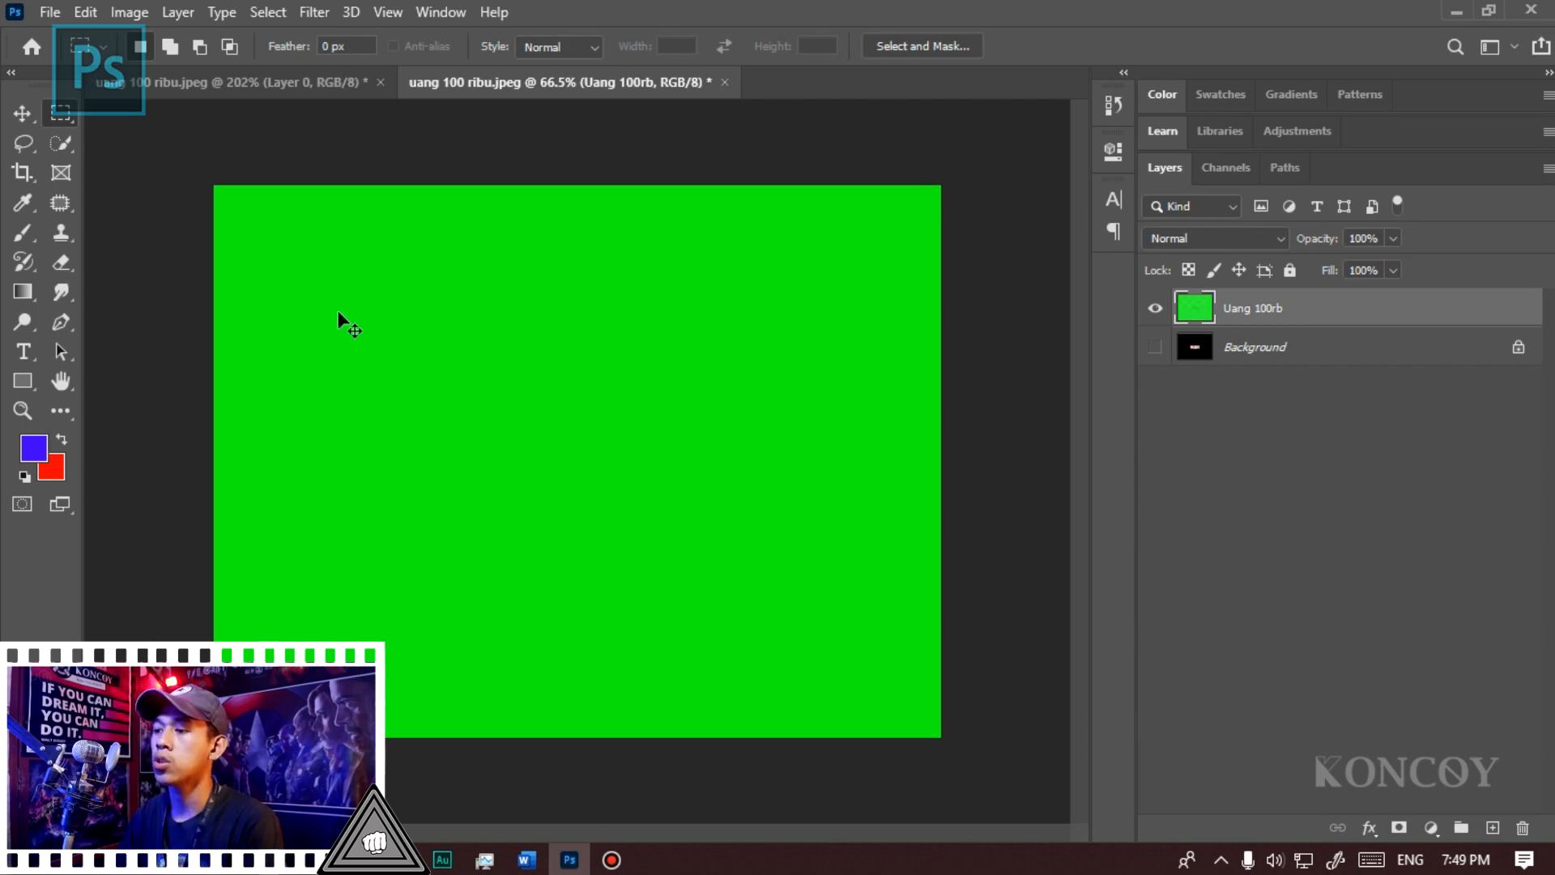
{"action": "key", "text": "ctrl+z"}
{"action": "left_click", "coordinate": [85, 11]}
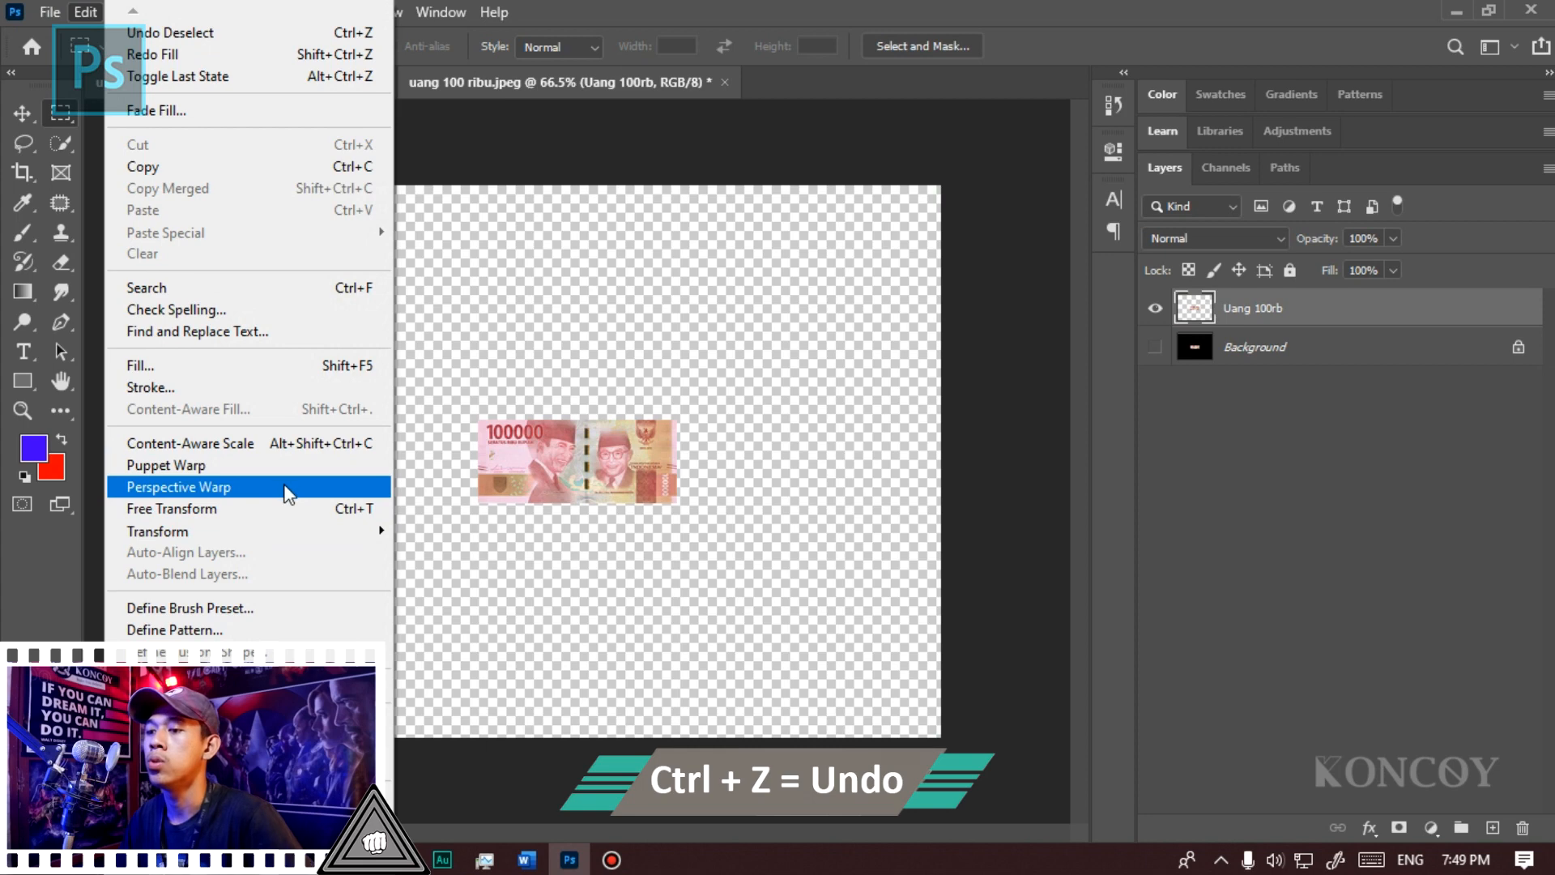
{"action": "left_click", "coordinate": [271, 368]}
{"action": "left_click", "coordinate": [288, 123]}
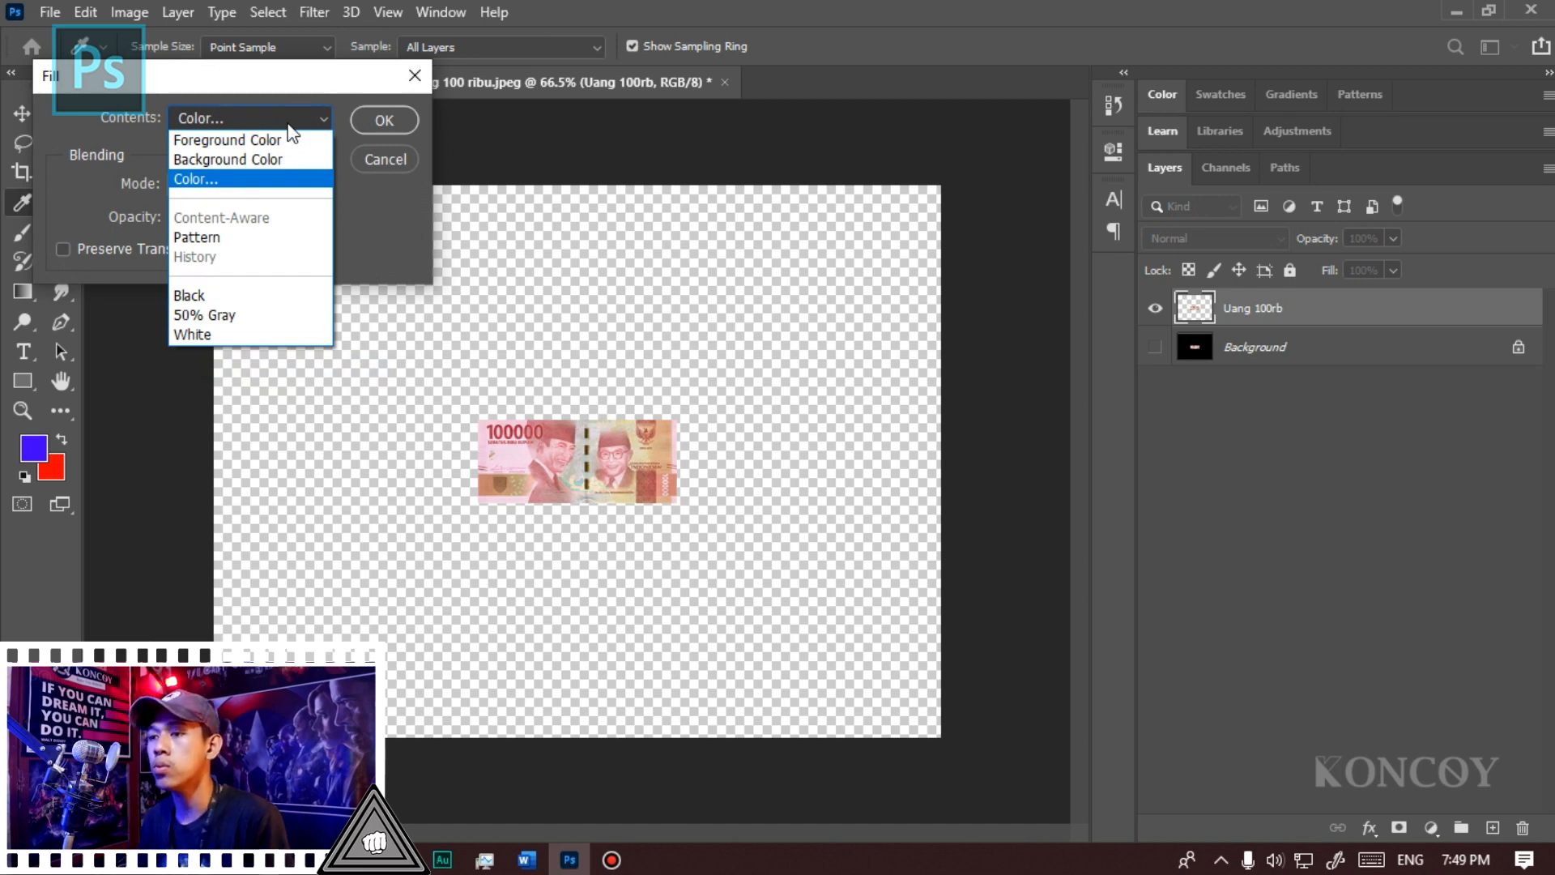
{"action": "left_click", "coordinate": [279, 179]}
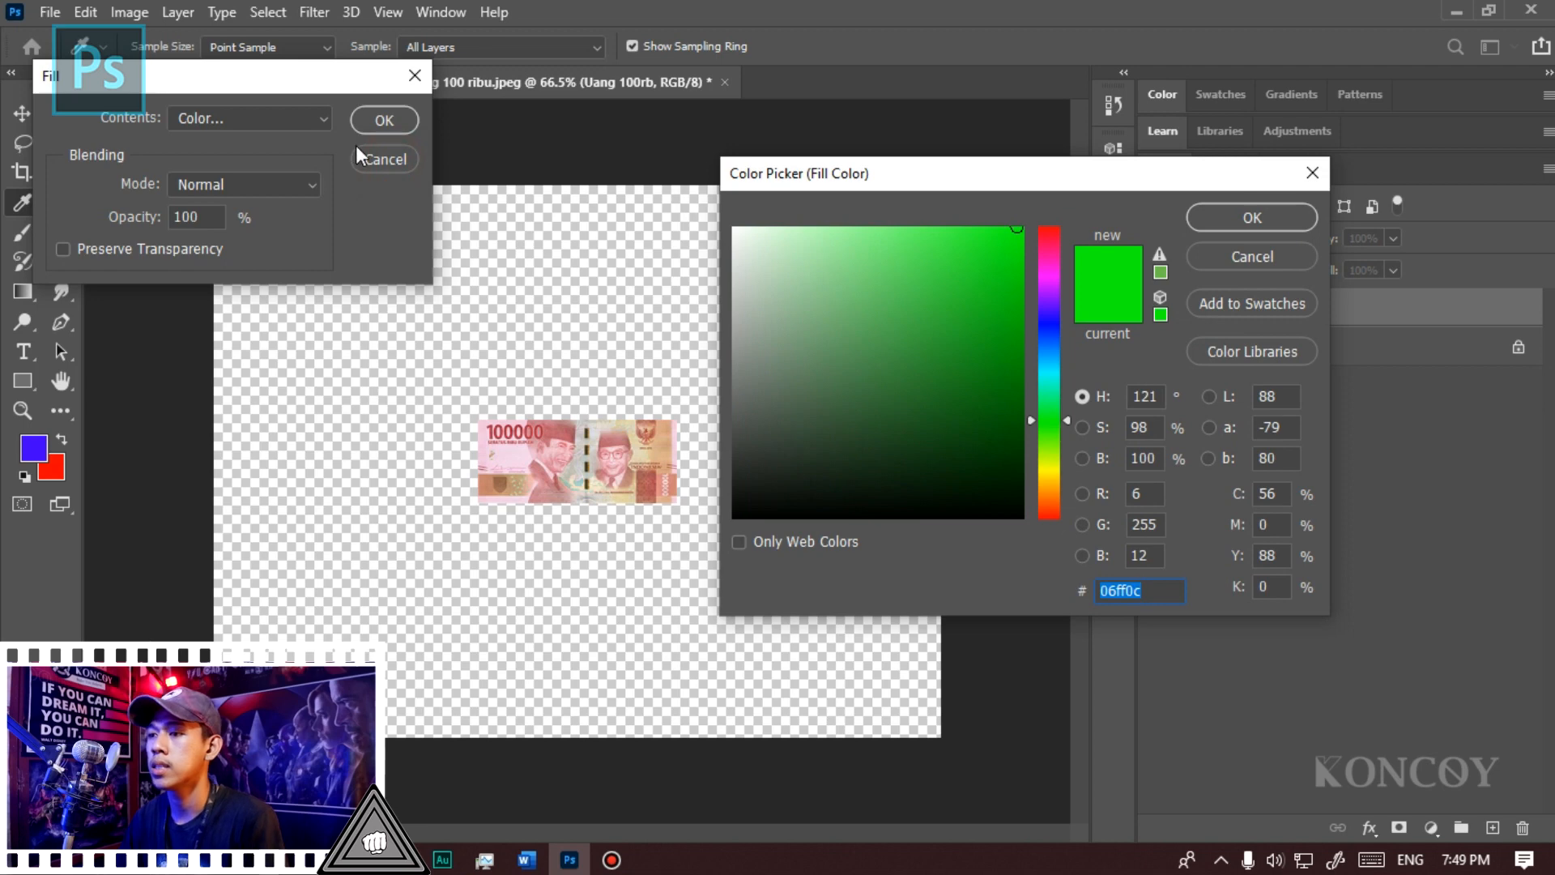
{"action": "key", "text": "Return"}
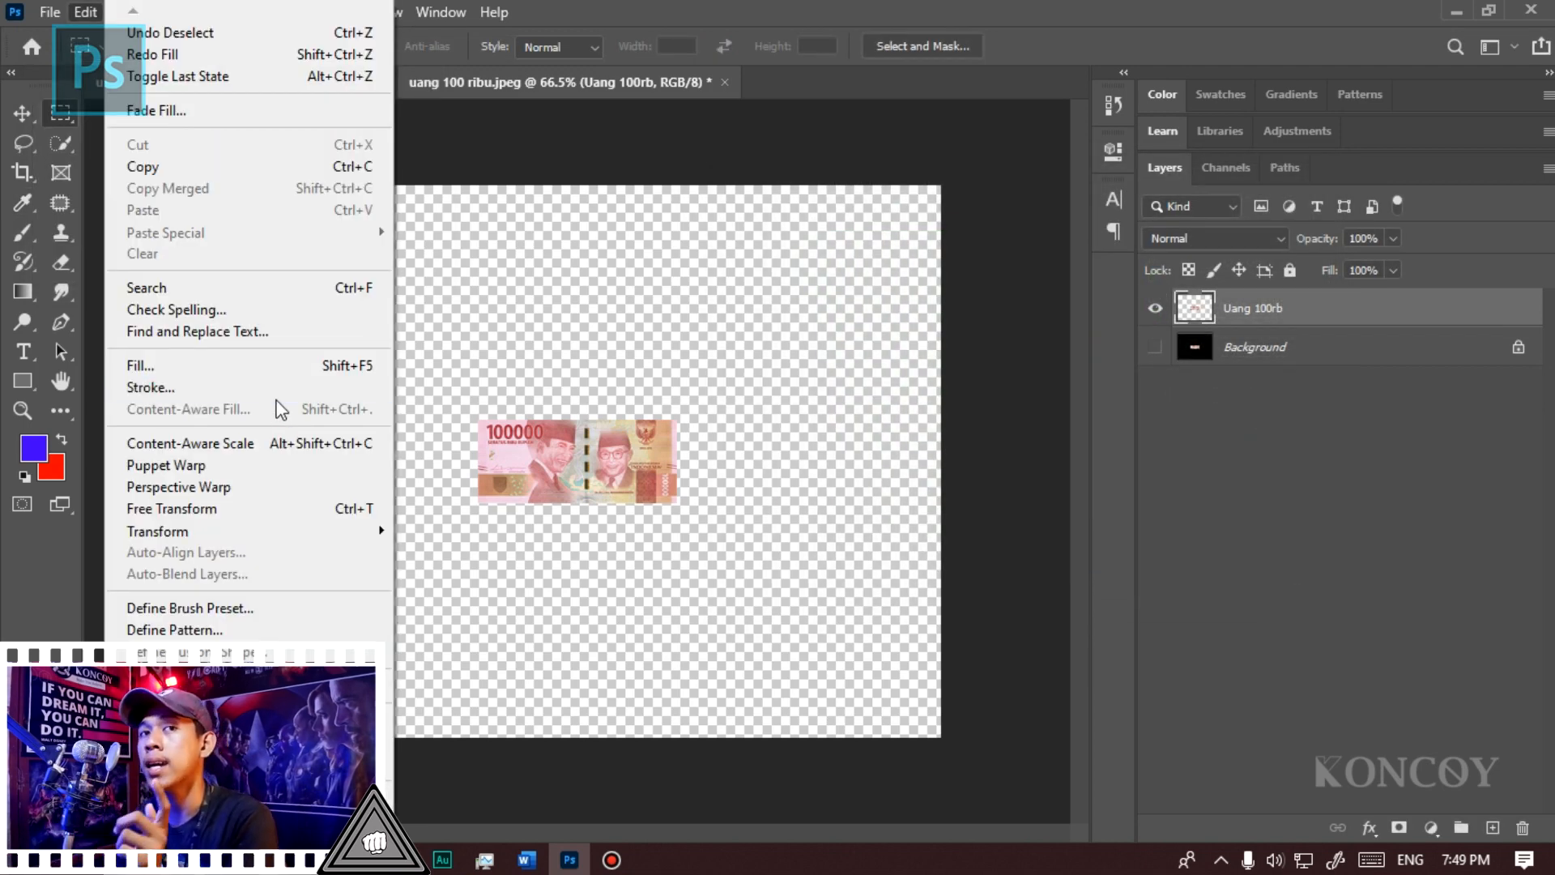
{"action": "left_click", "coordinate": [551, 444]}
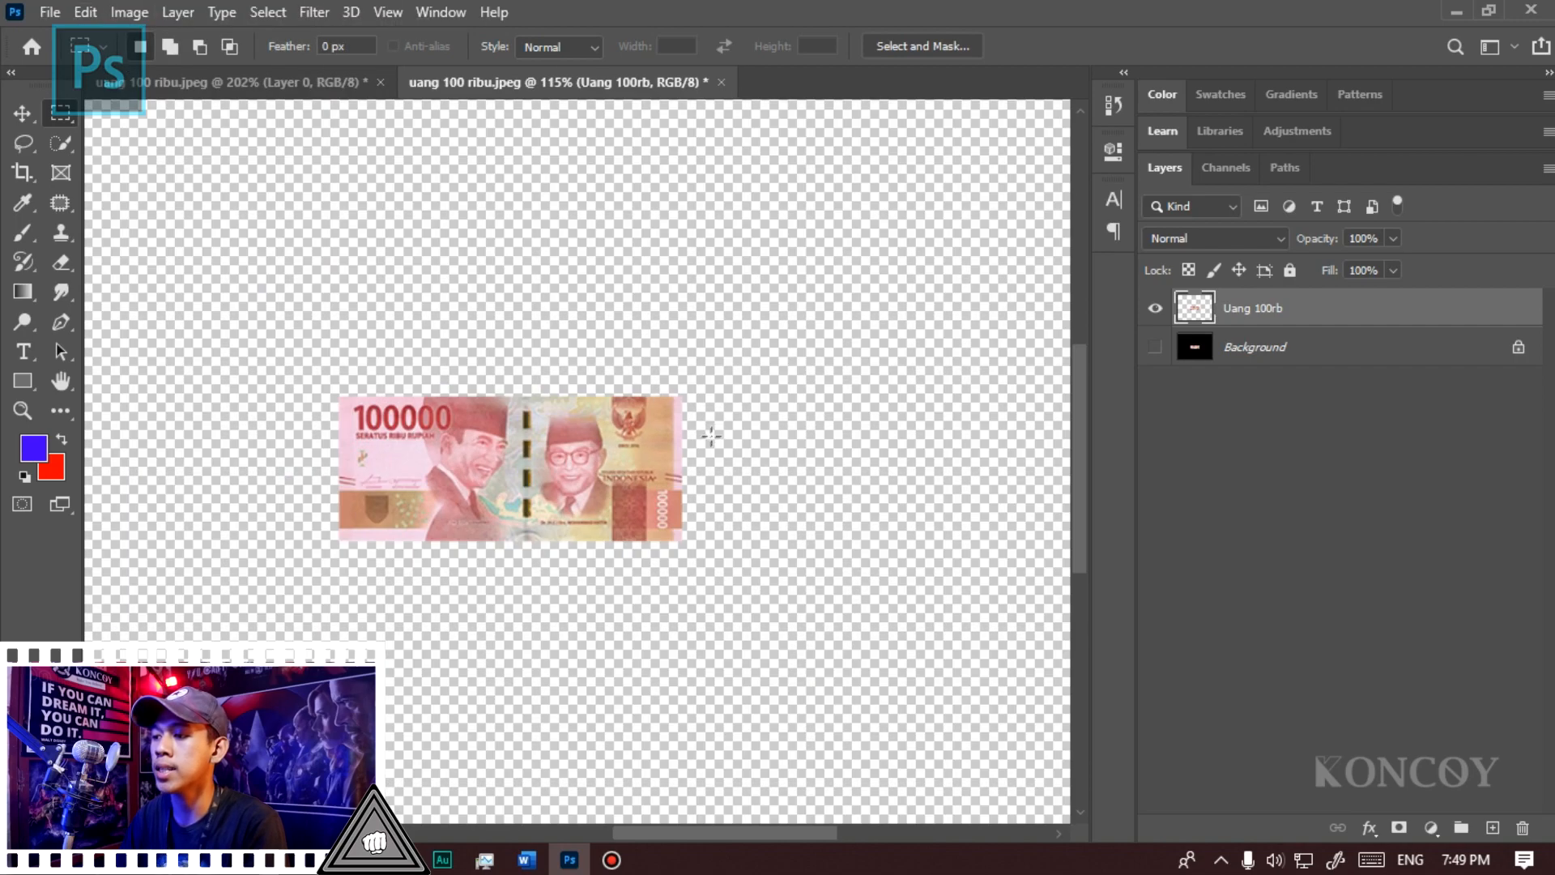
Step: Draw a narrow rectangular marquee selection around the dashed security thread between the banknote's two portraits
{"action": "scroll", "coordinate": [511, 367], "scroll_direction": "up", "scroll_amount": 5}
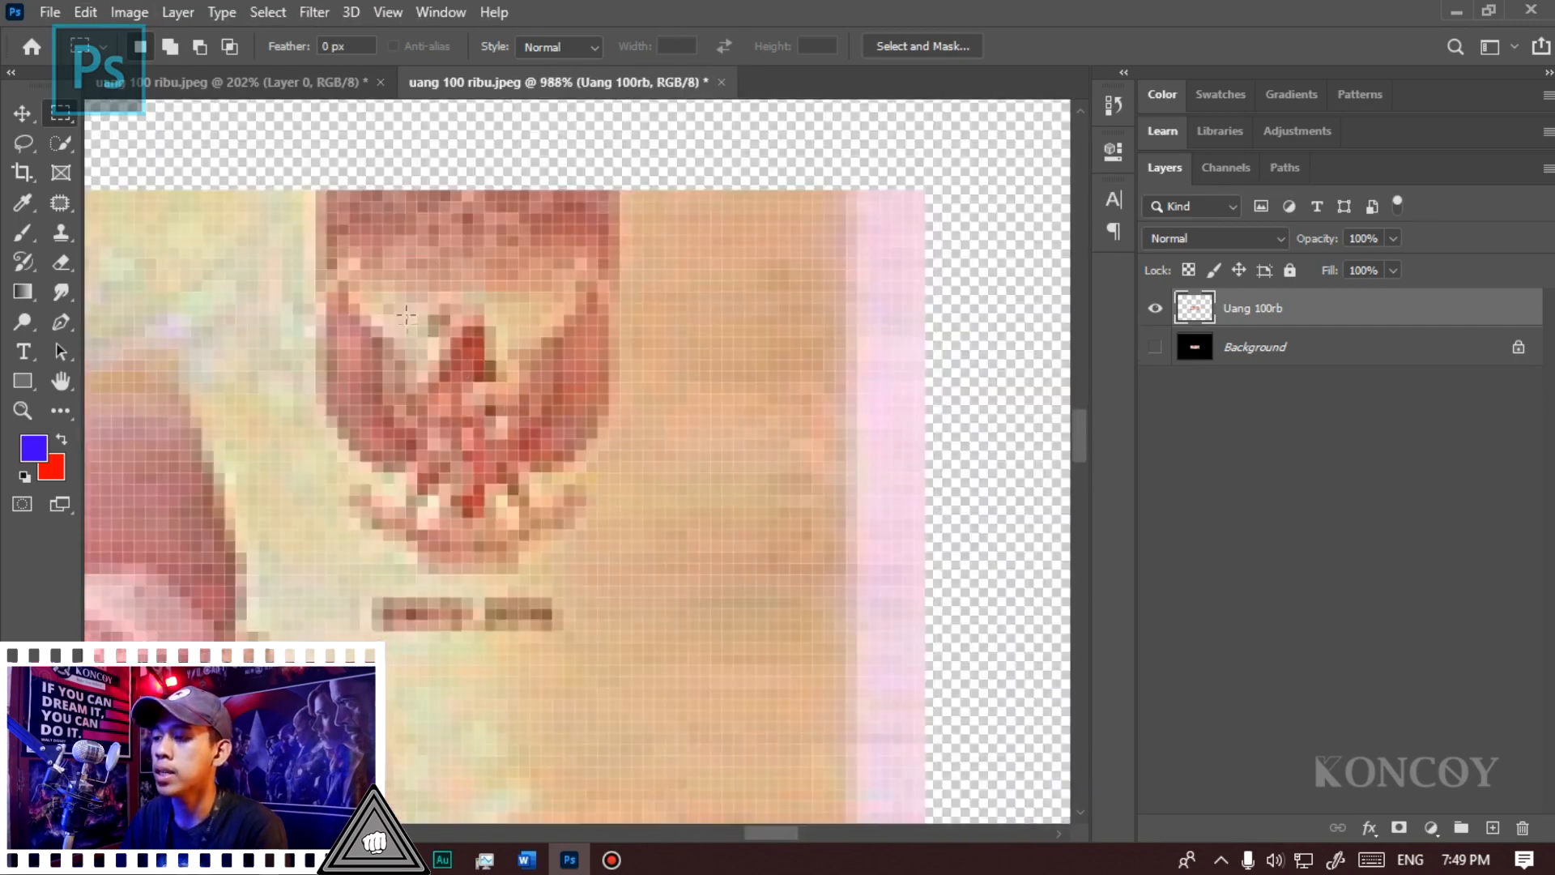
{"action": "scroll", "coordinate": [486, 306], "scroll_direction": "down", "scroll_amount": 5}
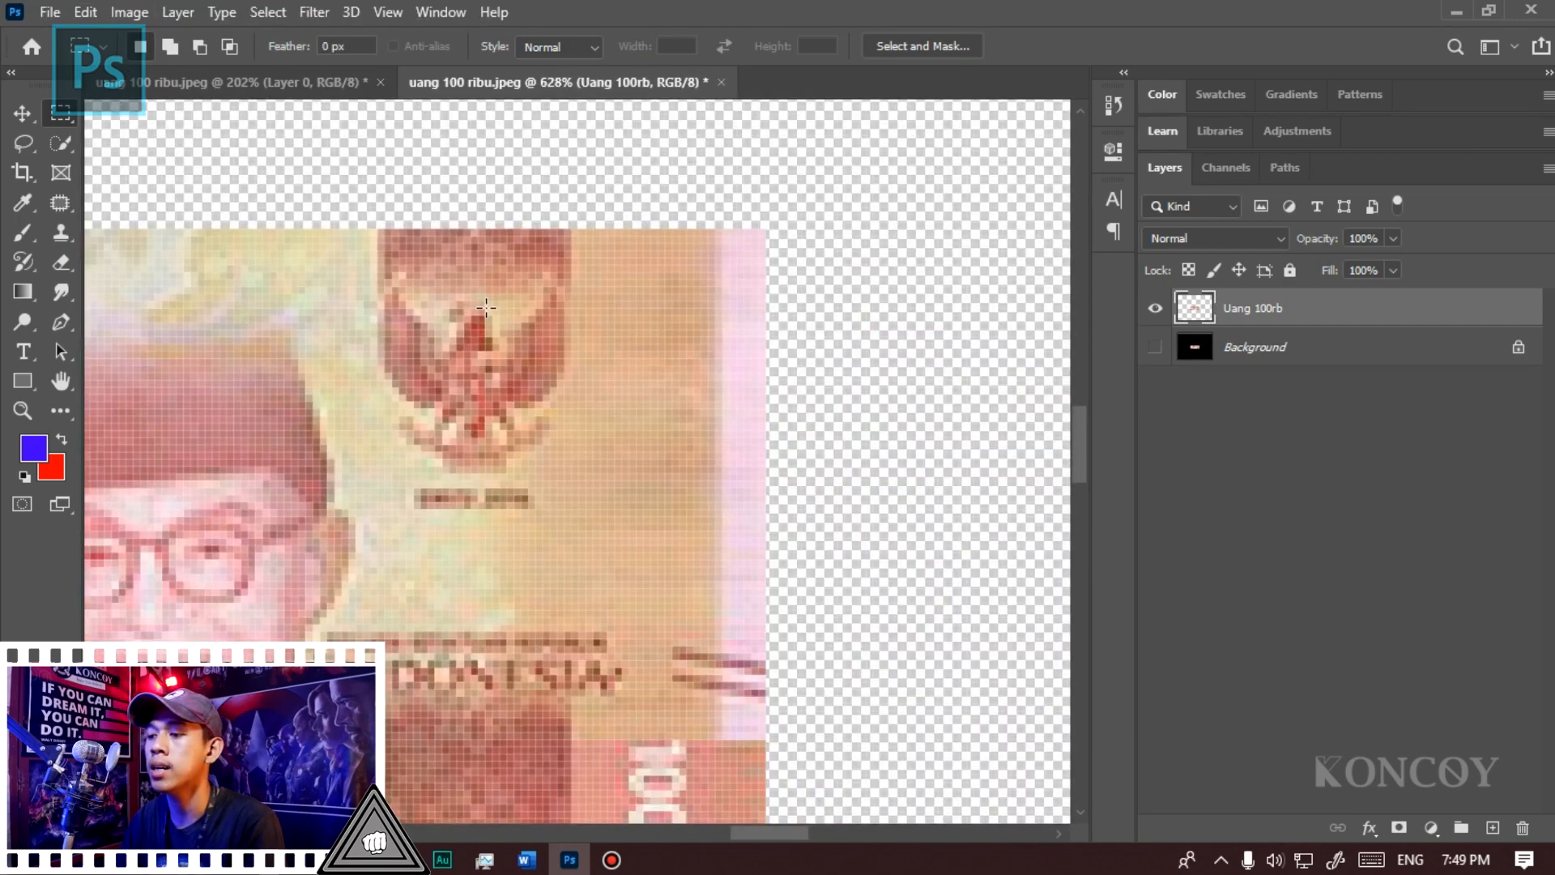
{"action": "scroll", "coordinate": [484, 369], "scroll_direction": "up", "scroll_amount": 5}
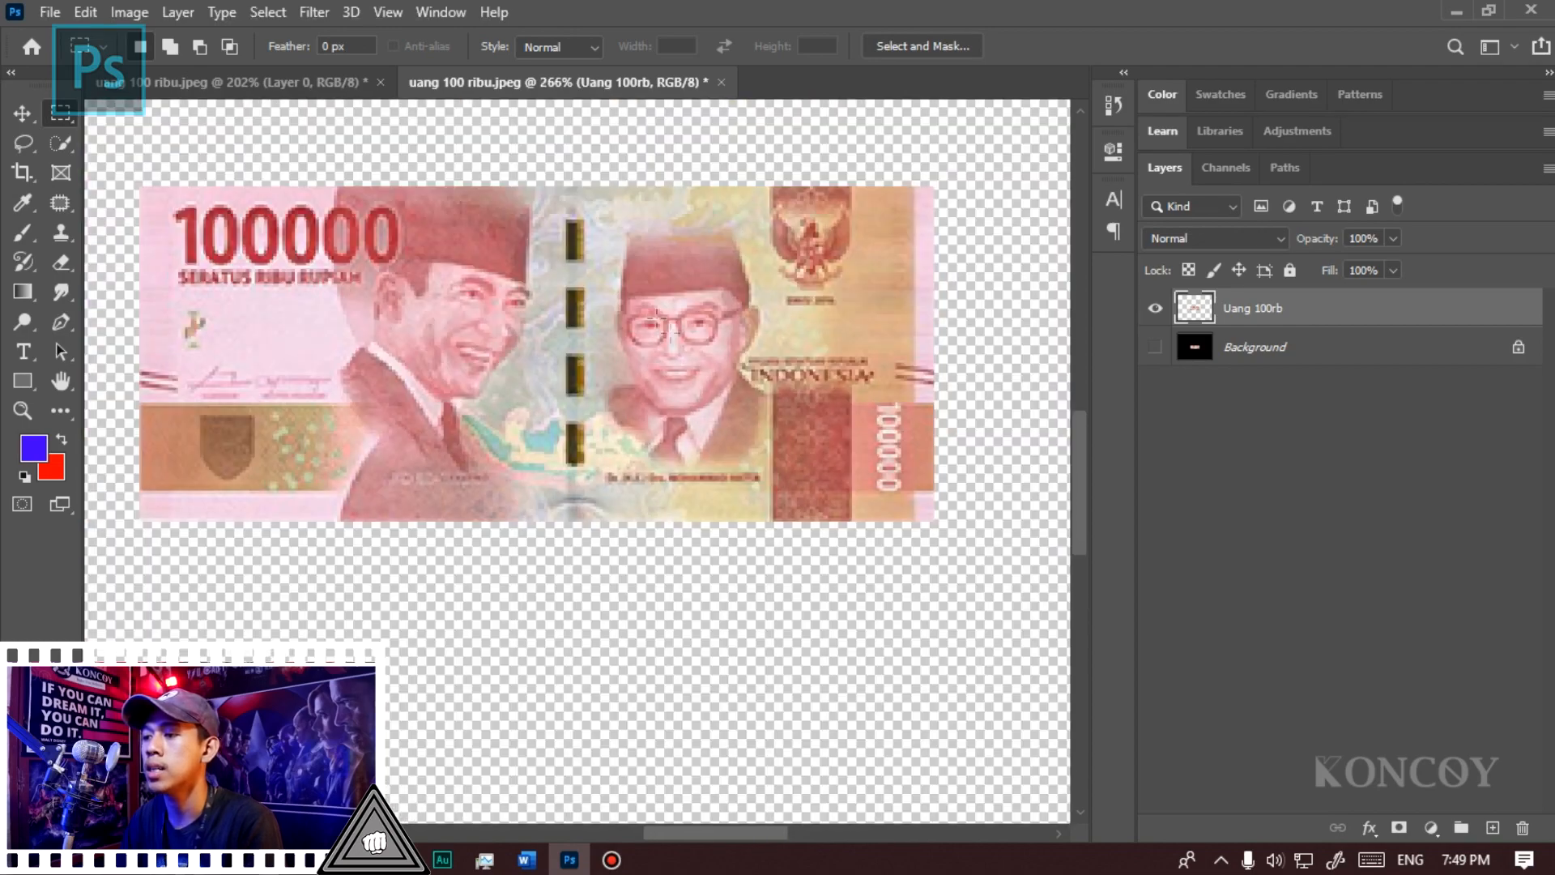
{"action": "scroll", "coordinate": [422, 324], "scroll_direction": "down", "scroll_amount": 1}
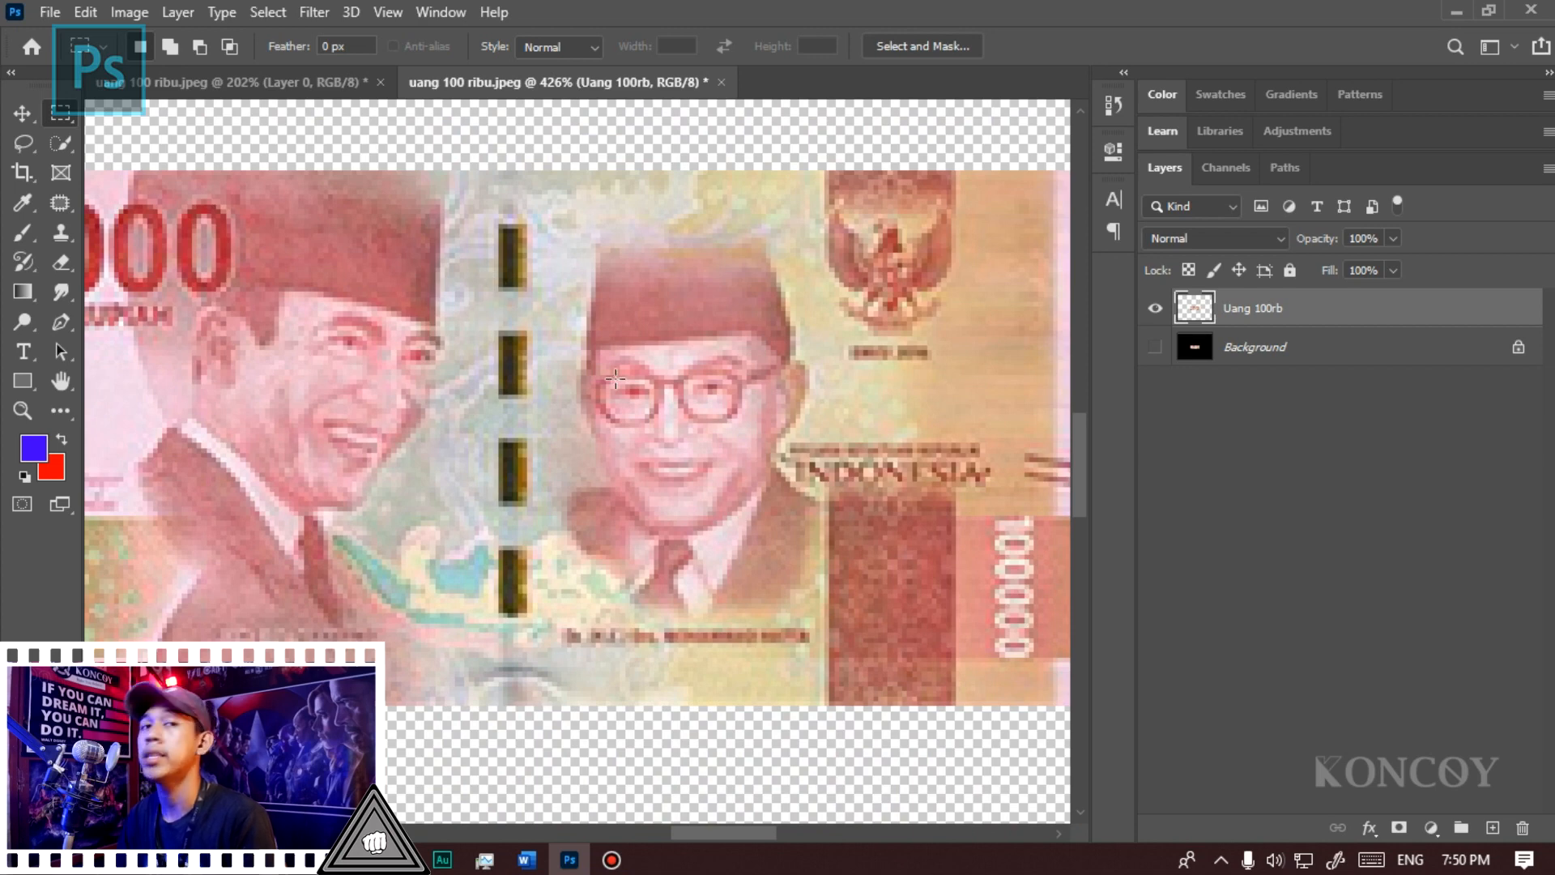
{"action": "left_click_drag", "start_coordinate": [479, 209], "coordinate": [547, 632]}
{"action": "left_click", "coordinate": [85, 11]}
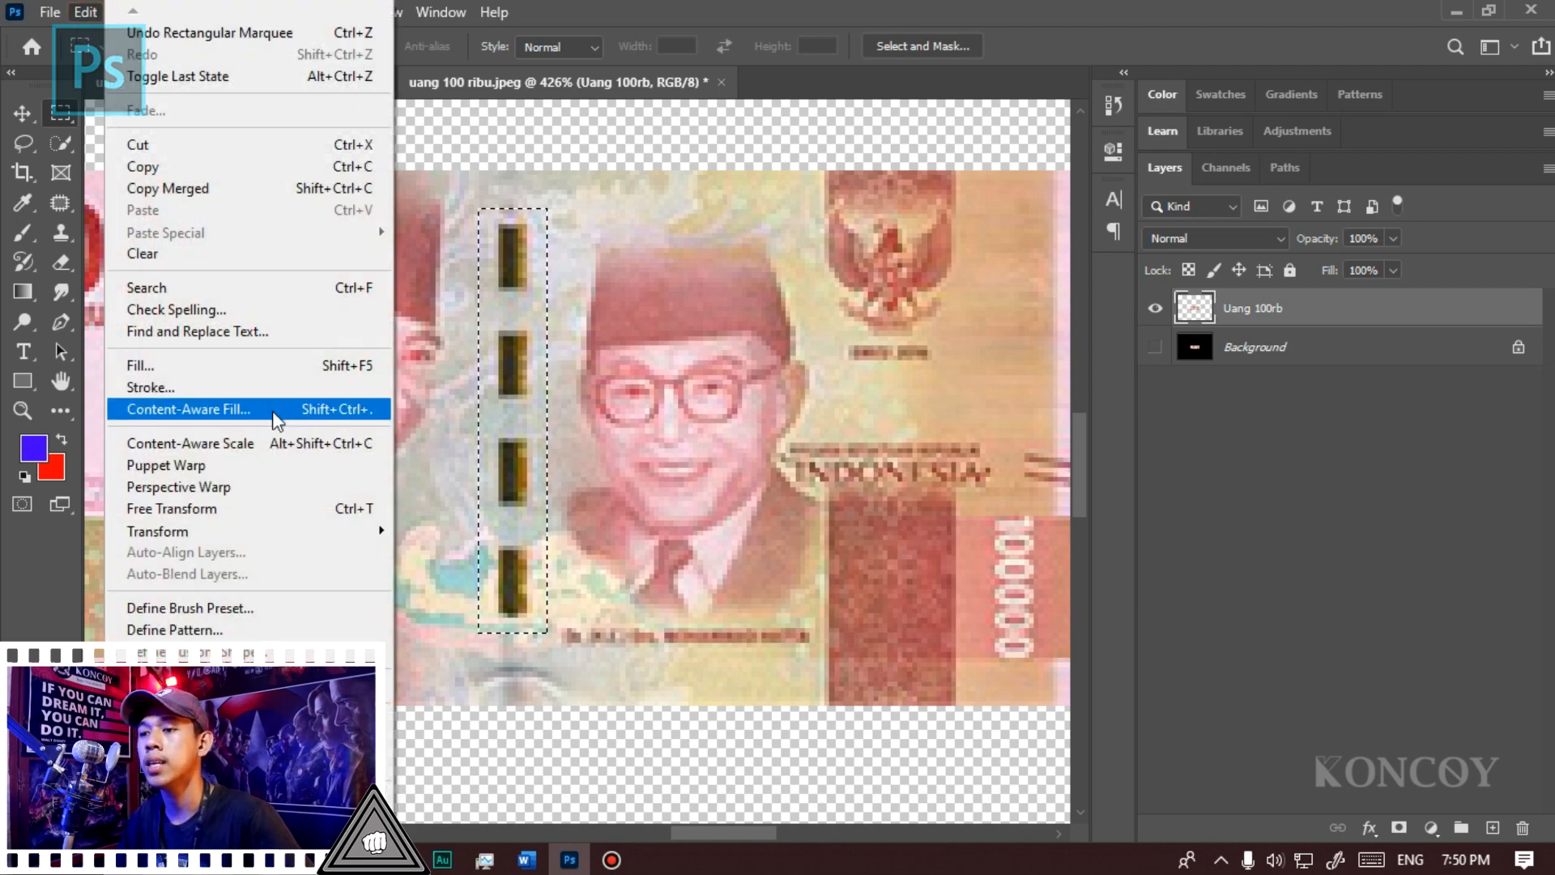
{"action": "left_click", "coordinate": [283, 379]}
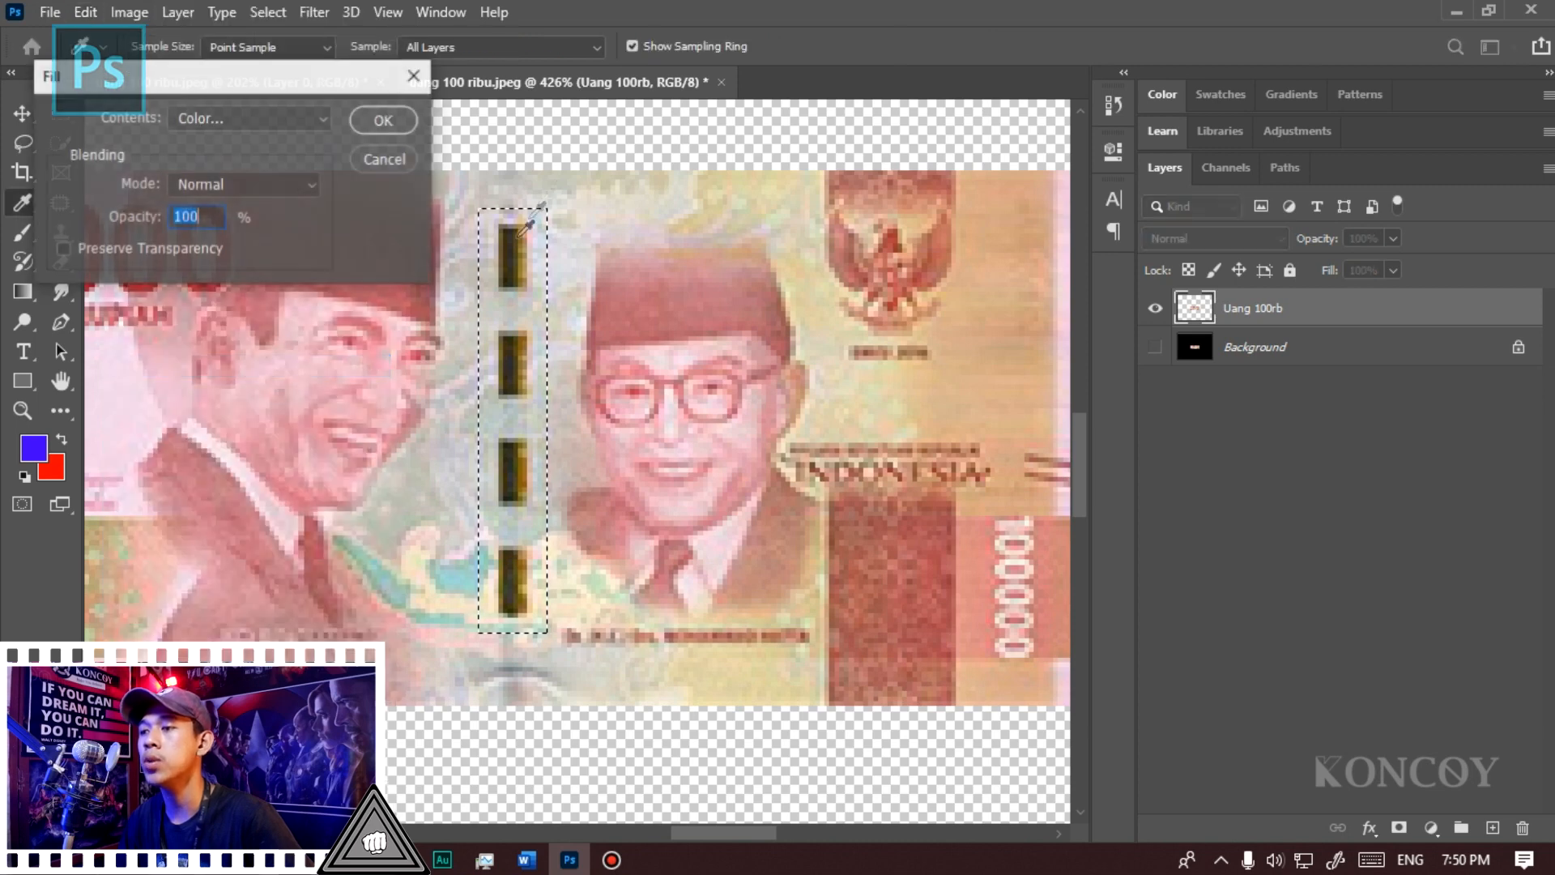
{"action": "left_click", "coordinate": [278, 122]}
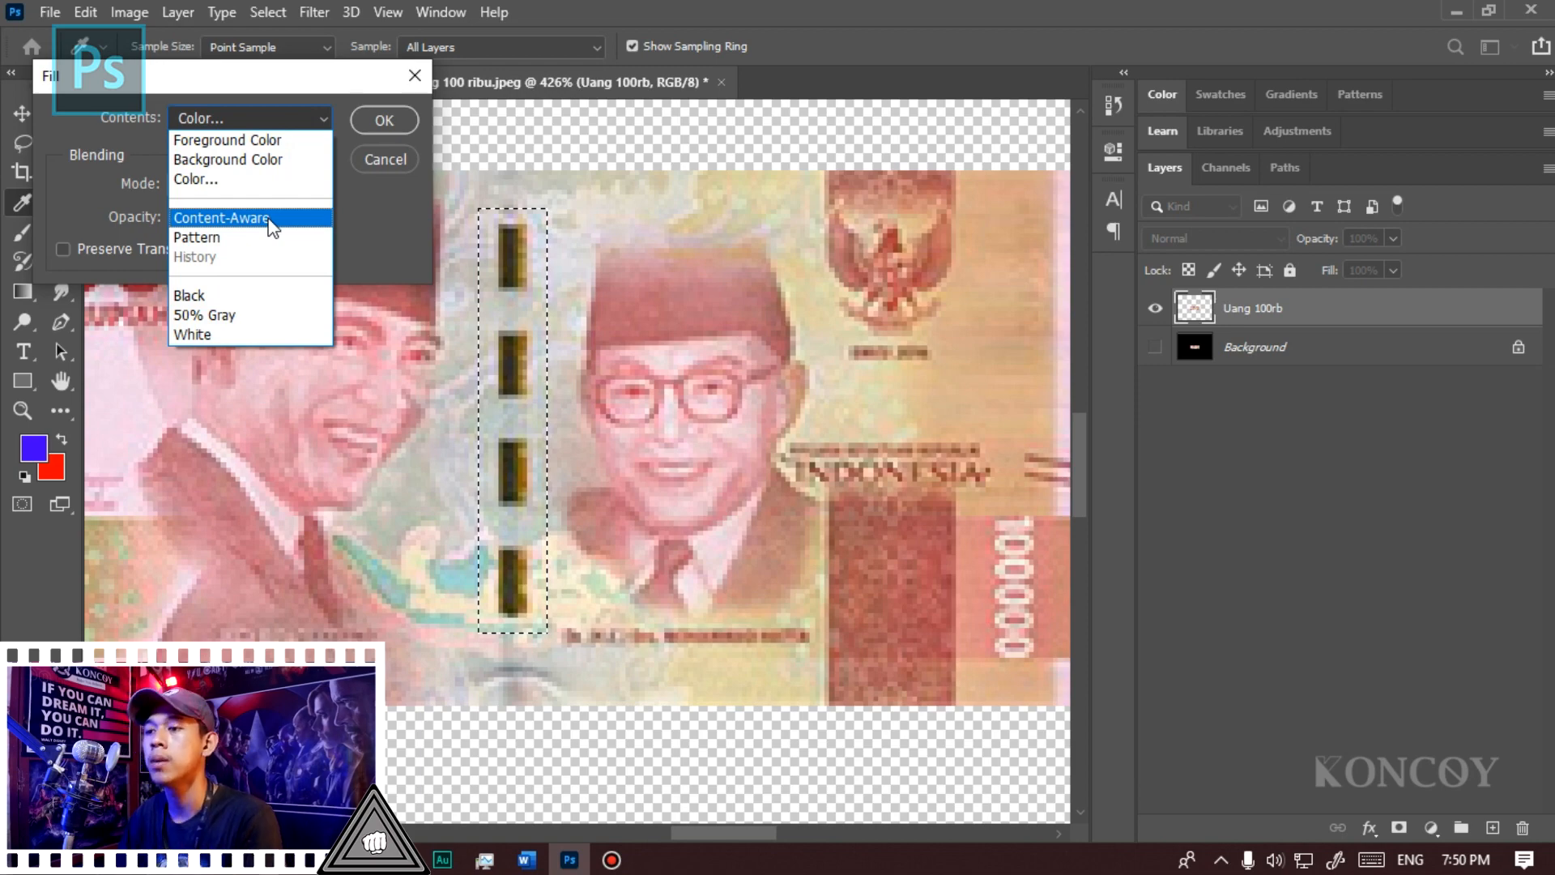
{"action": "left_click", "coordinate": [196, 179]}
{"action": "left_click", "coordinate": [1212, 219]}
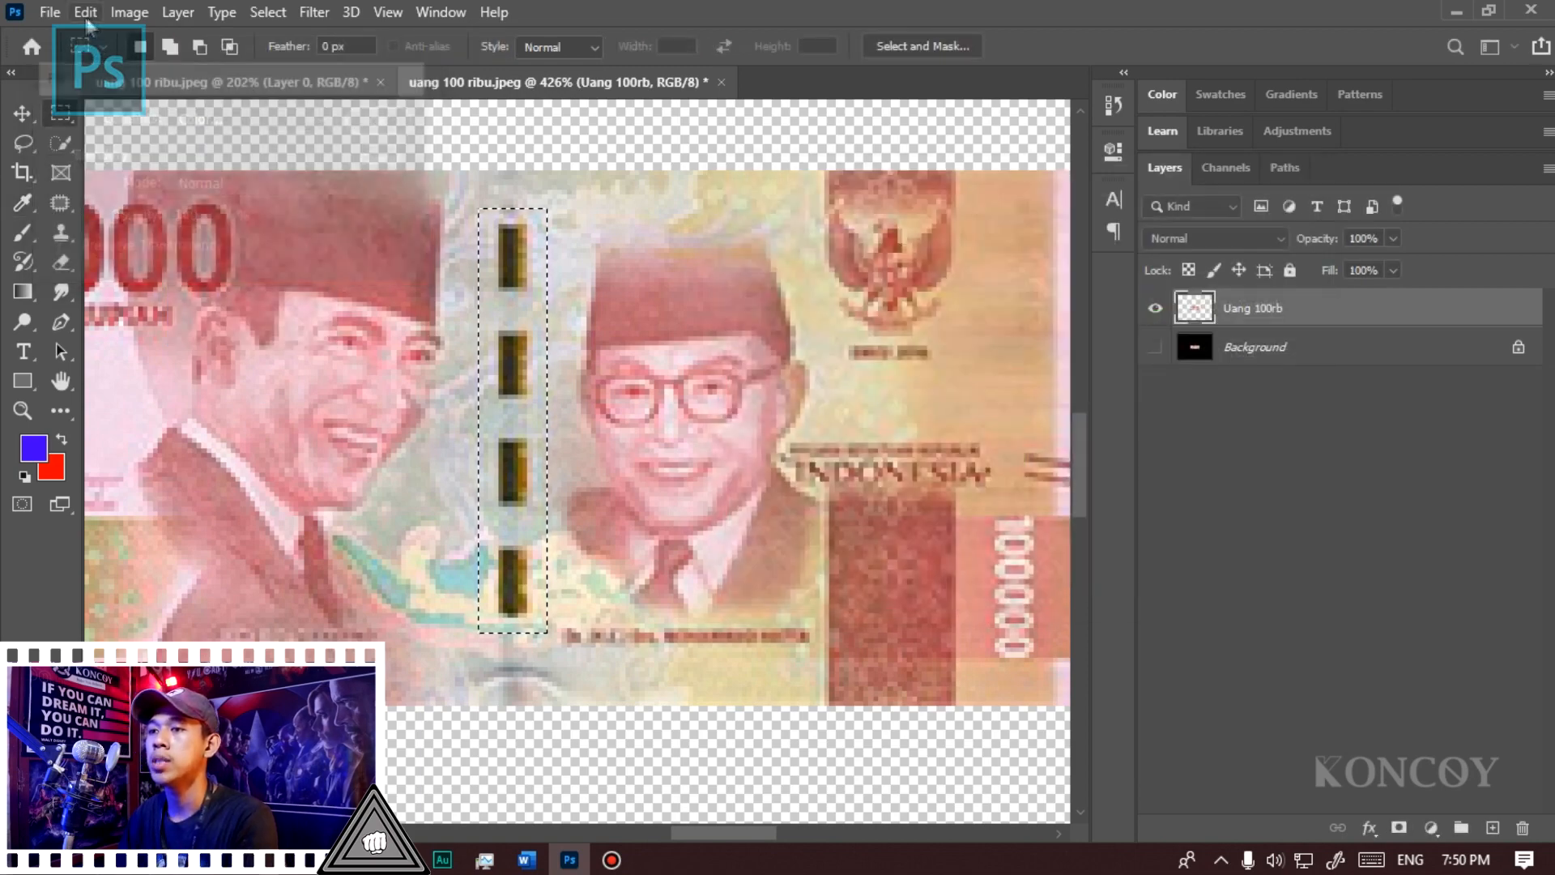
Step: Preview the removal of the selected security thread in the Content-Aware Fill workspace and leave without applying it
{"action": "left_click", "coordinate": [86, 12]}
{"action": "left_click", "coordinate": [230, 412]}
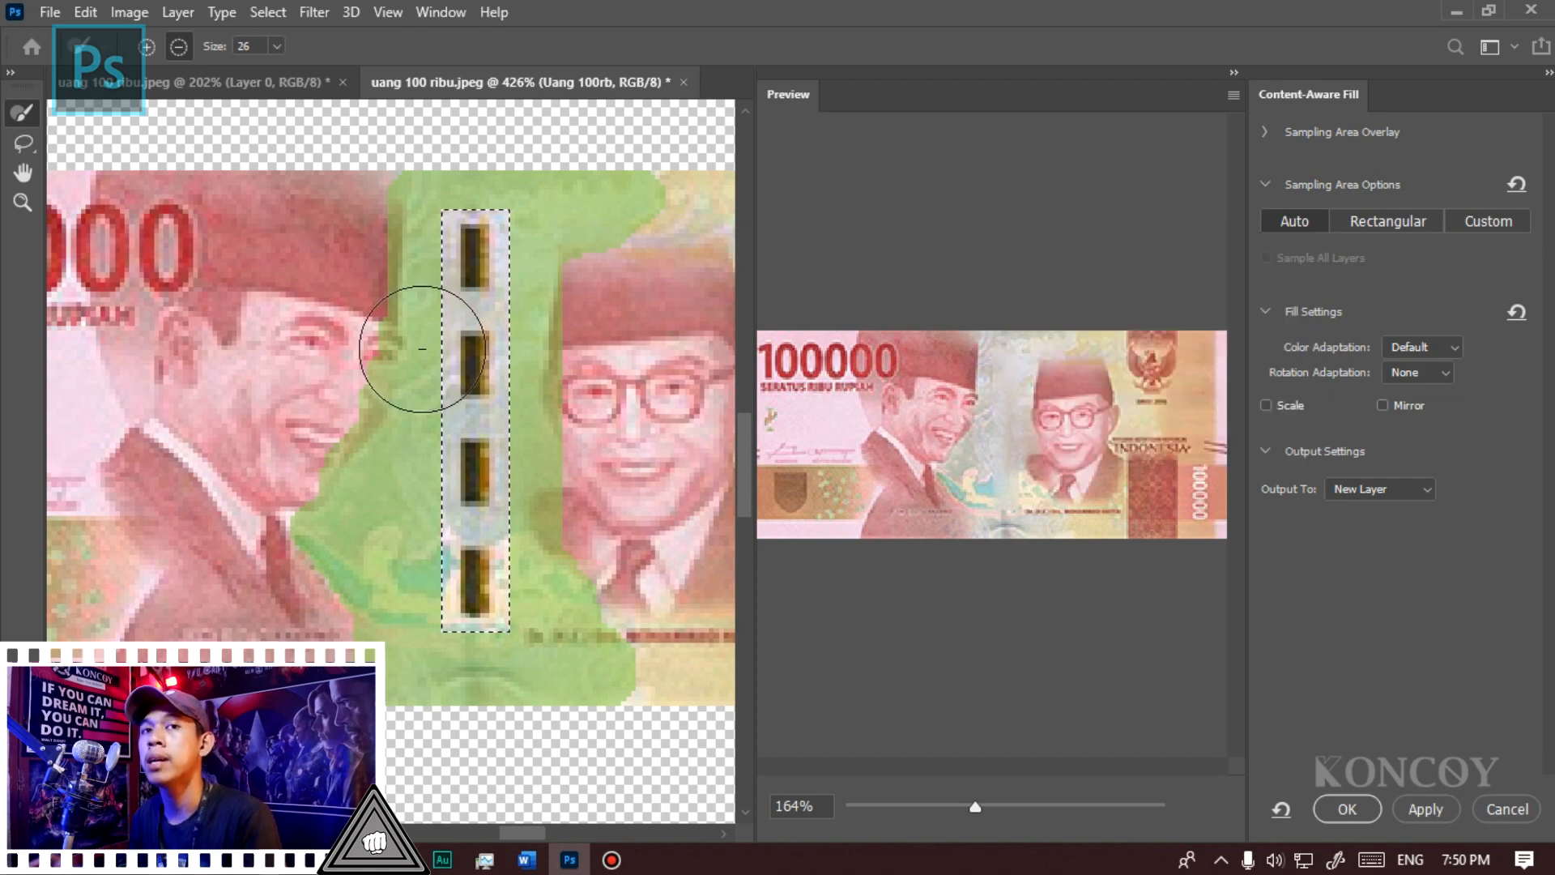
{"action": "key", "text": "Escape"}
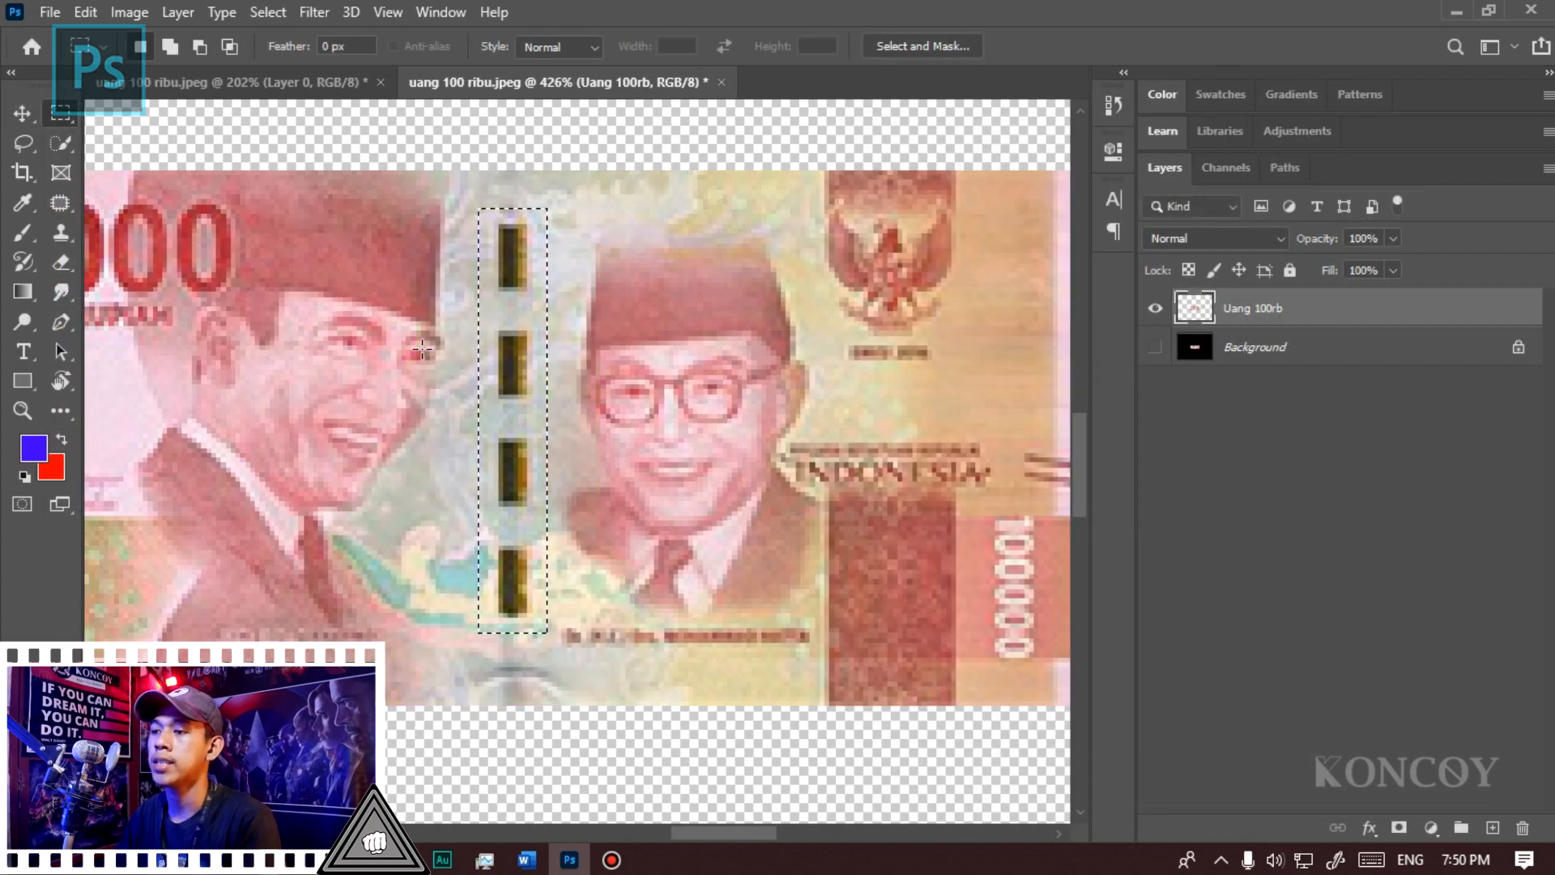
Step: Fill the selected security thread with Content-Aware contents, Color Adaptation on, Normal mode and 100% opacity, and deselect it
{"action": "left_click", "coordinate": [86, 11]}
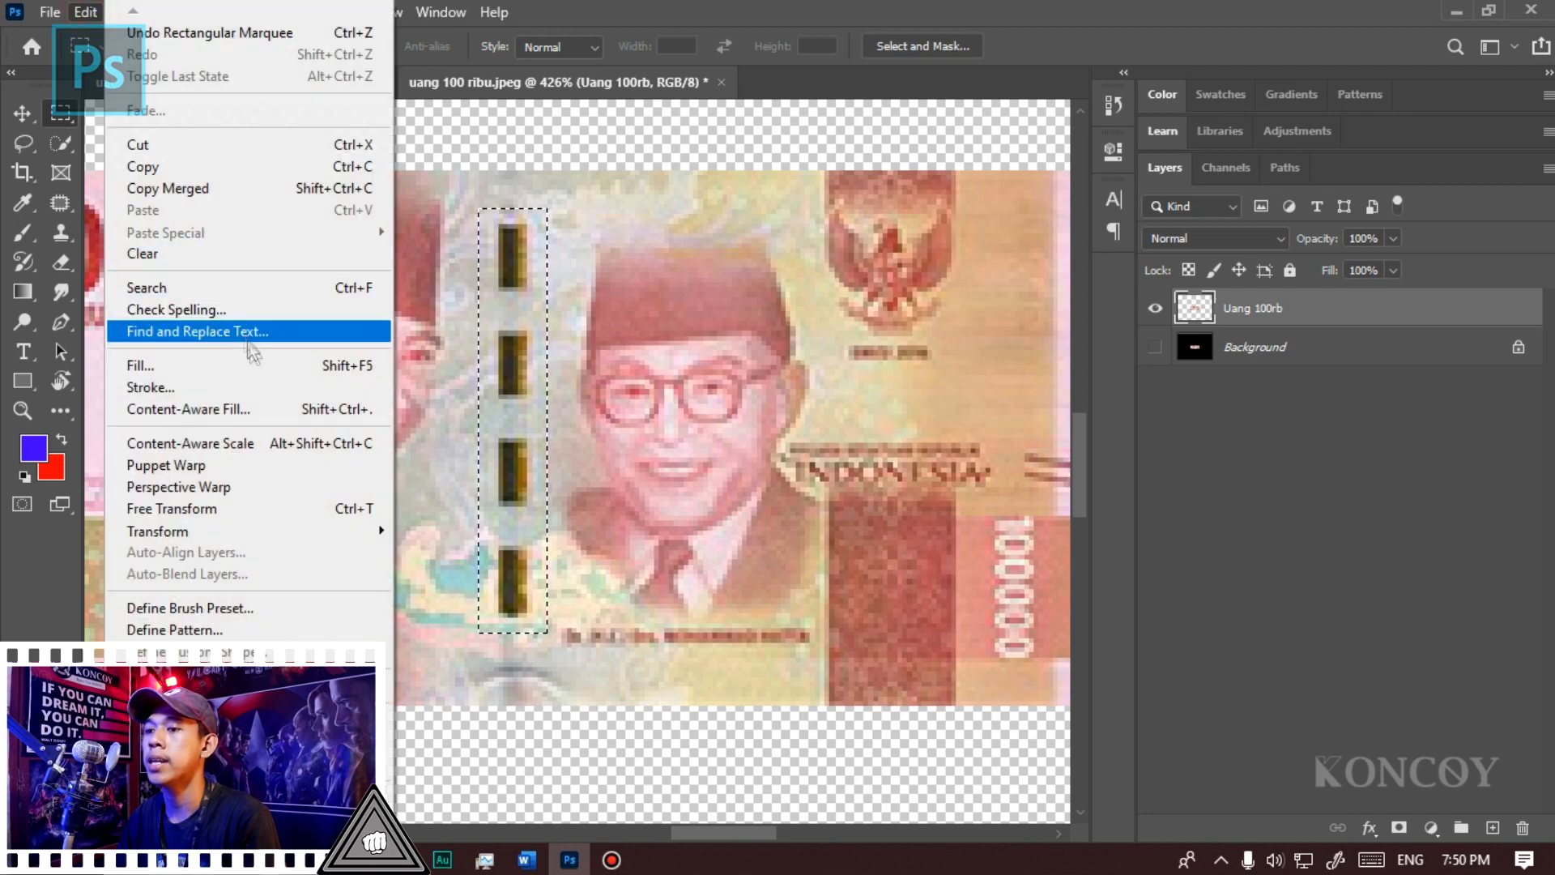
{"action": "left_click", "coordinate": [257, 366]}
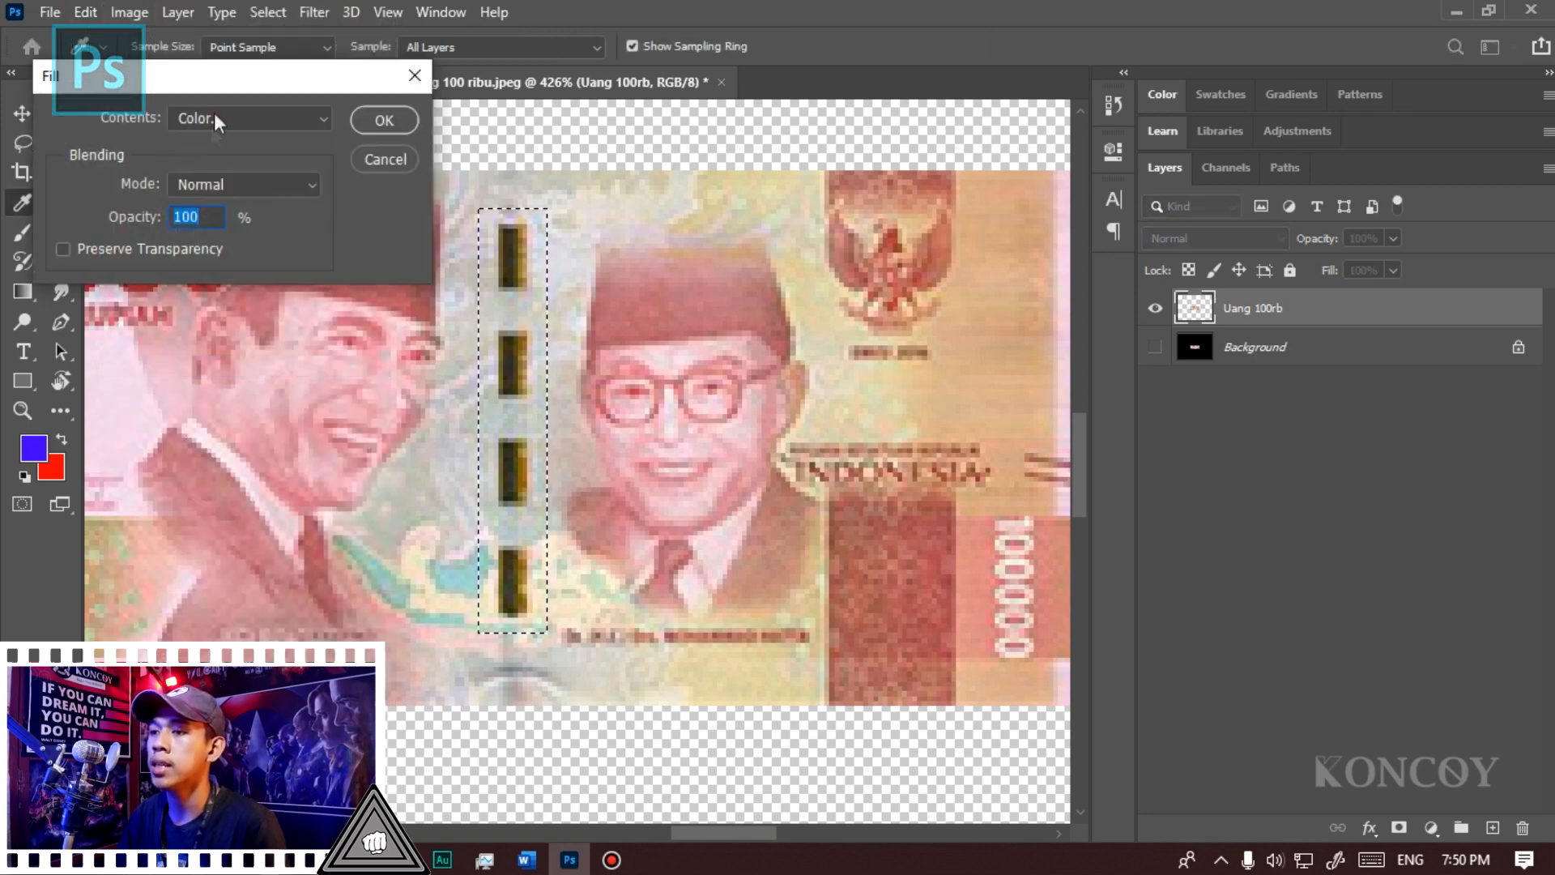
{"action": "left_click", "coordinate": [213, 118]}
{"action": "left_click", "coordinate": [235, 217]}
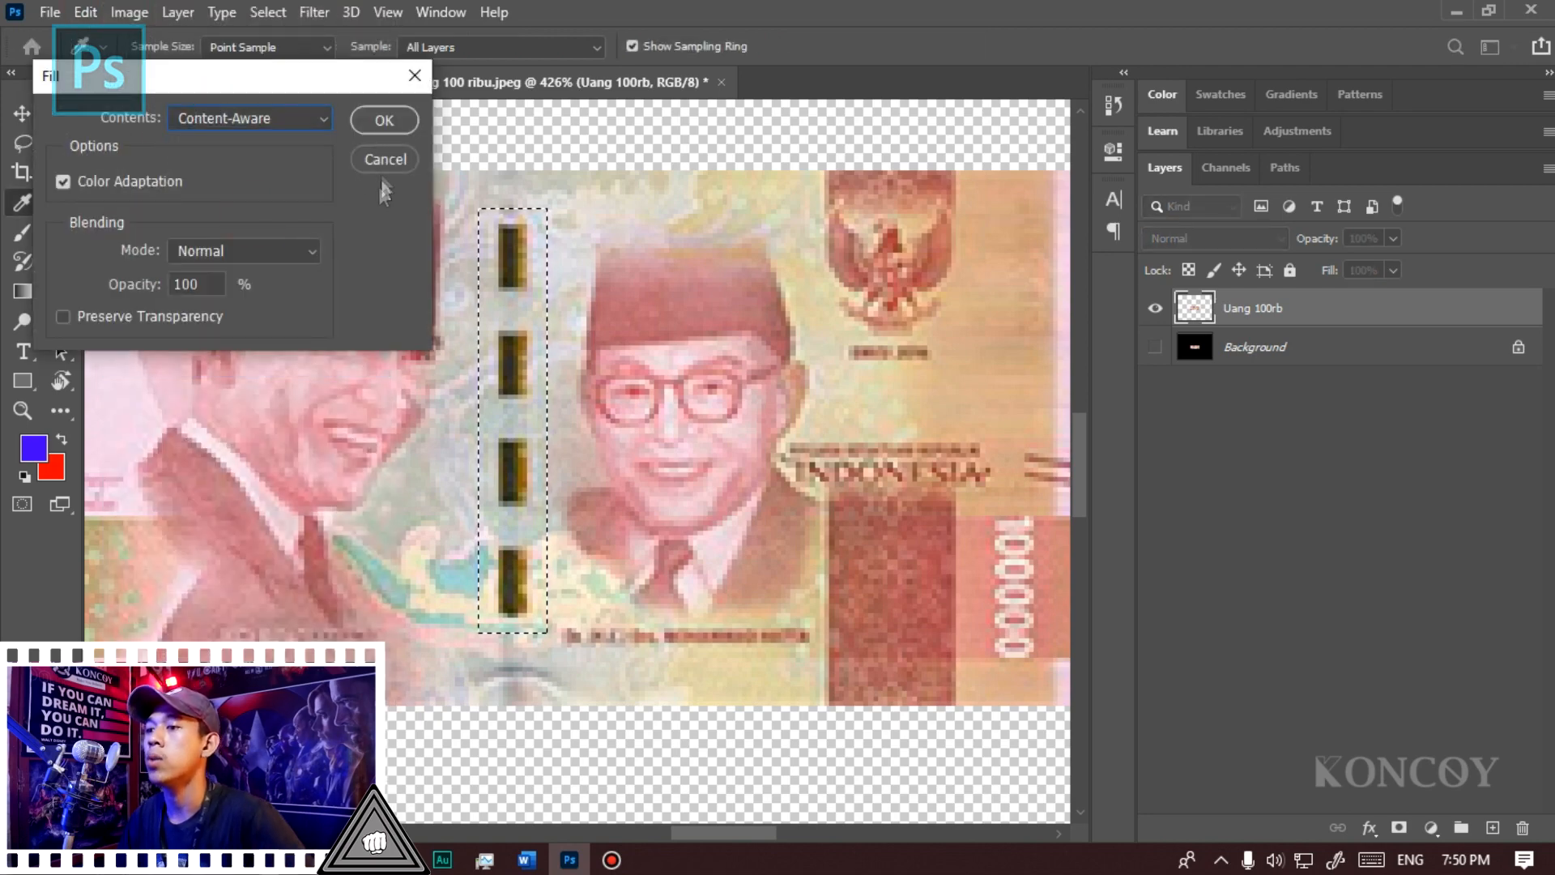
{"action": "left_click", "coordinate": [384, 120]}
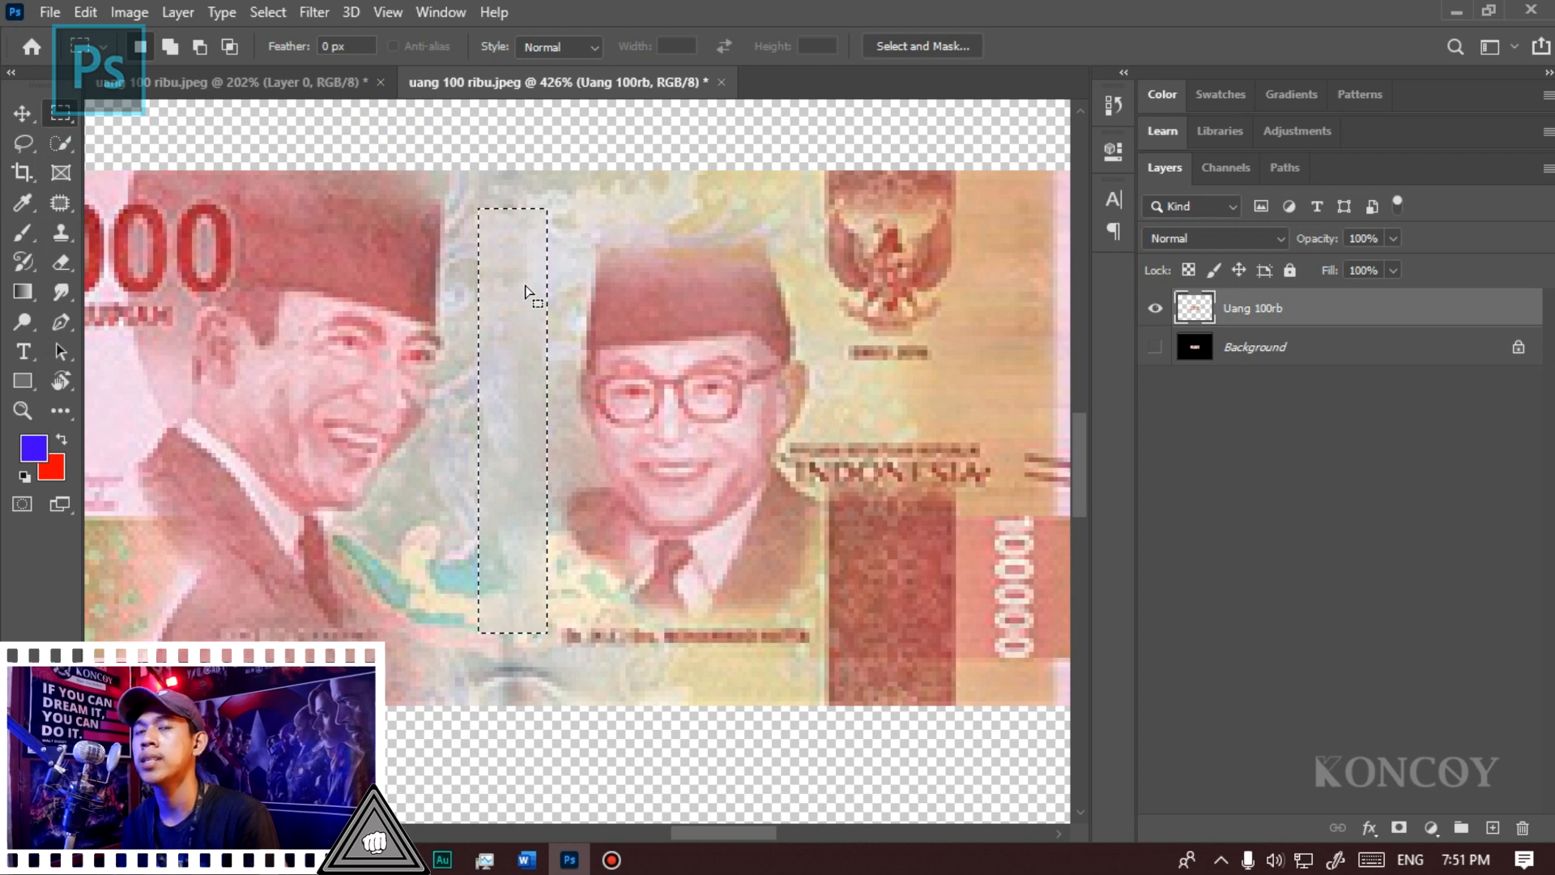
{"action": "key", "text": "ctrl+d"}
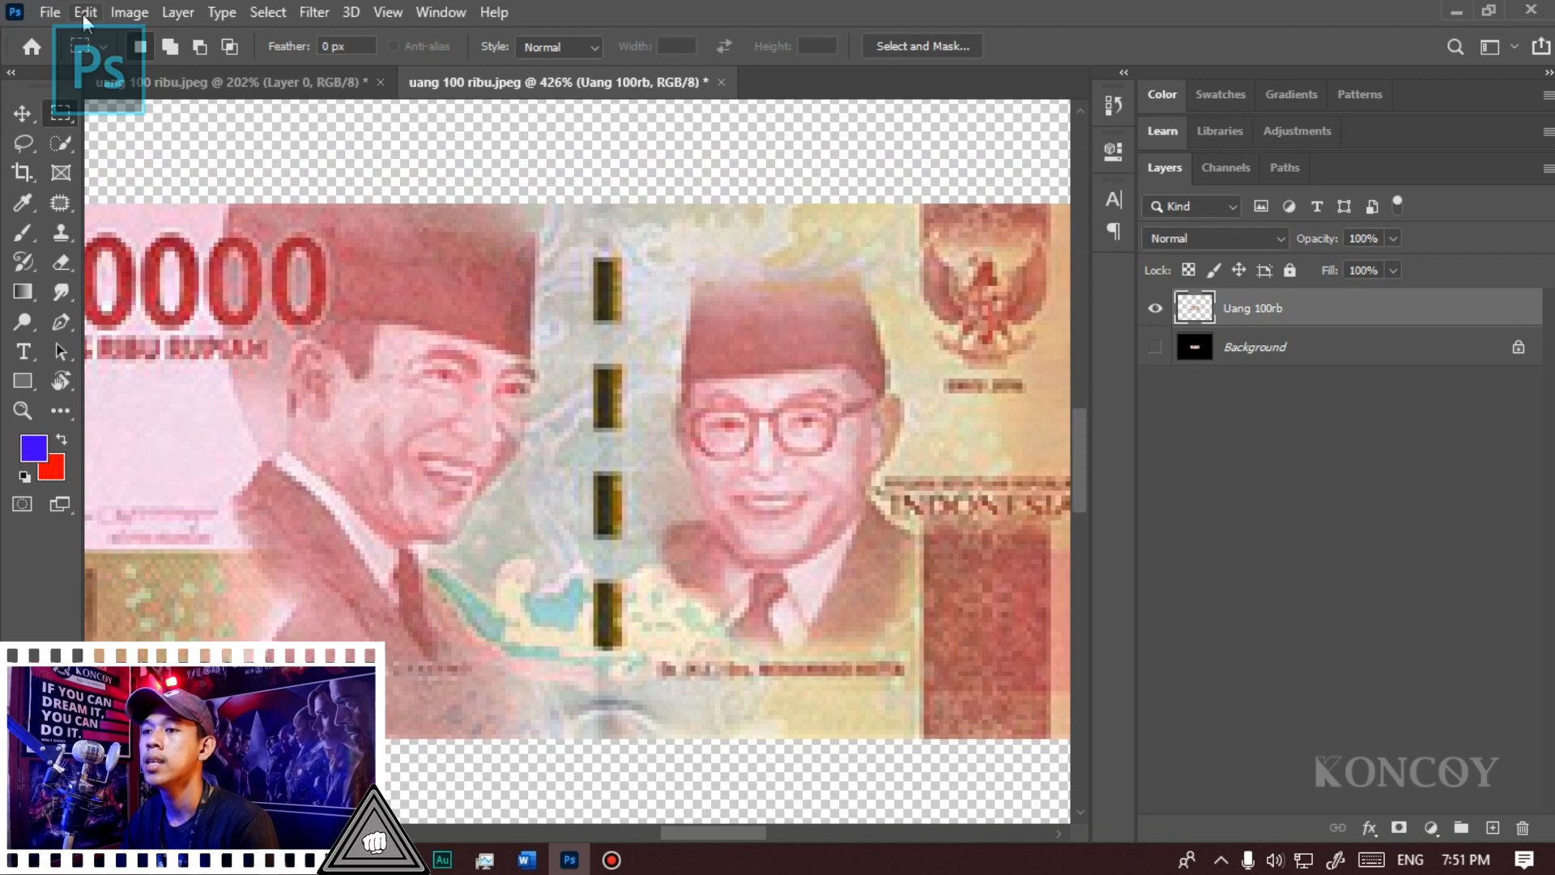
Step: Examine the contents options of the Fill command and leave it without filling the layer
{"action": "left_click", "coordinate": [85, 12]}
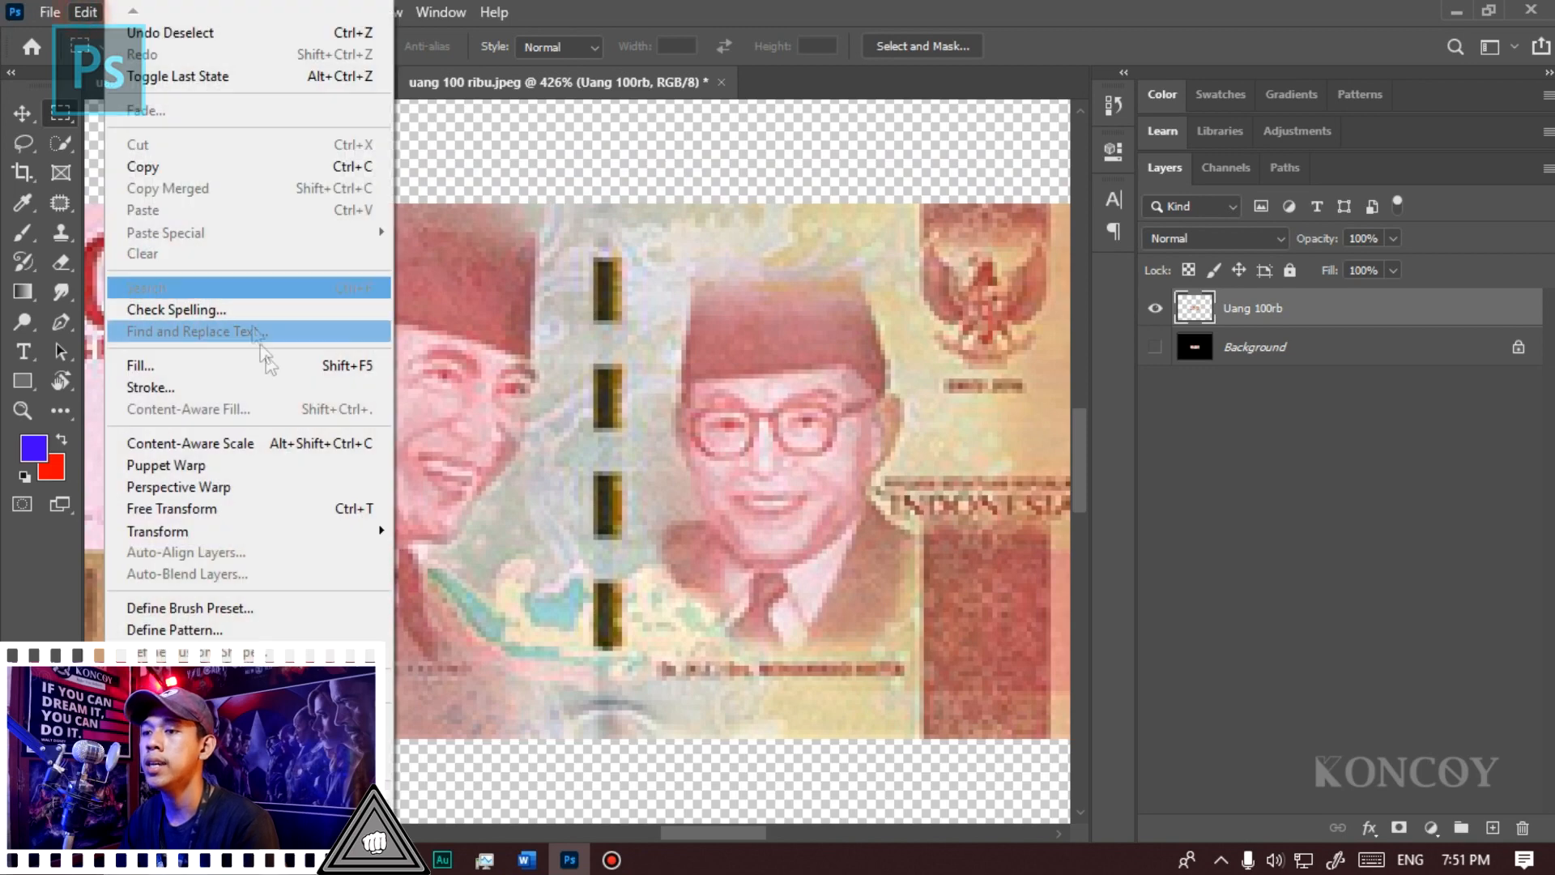
{"action": "left_click", "coordinate": [243, 365]}
{"action": "left_click", "coordinate": [259, 119]}
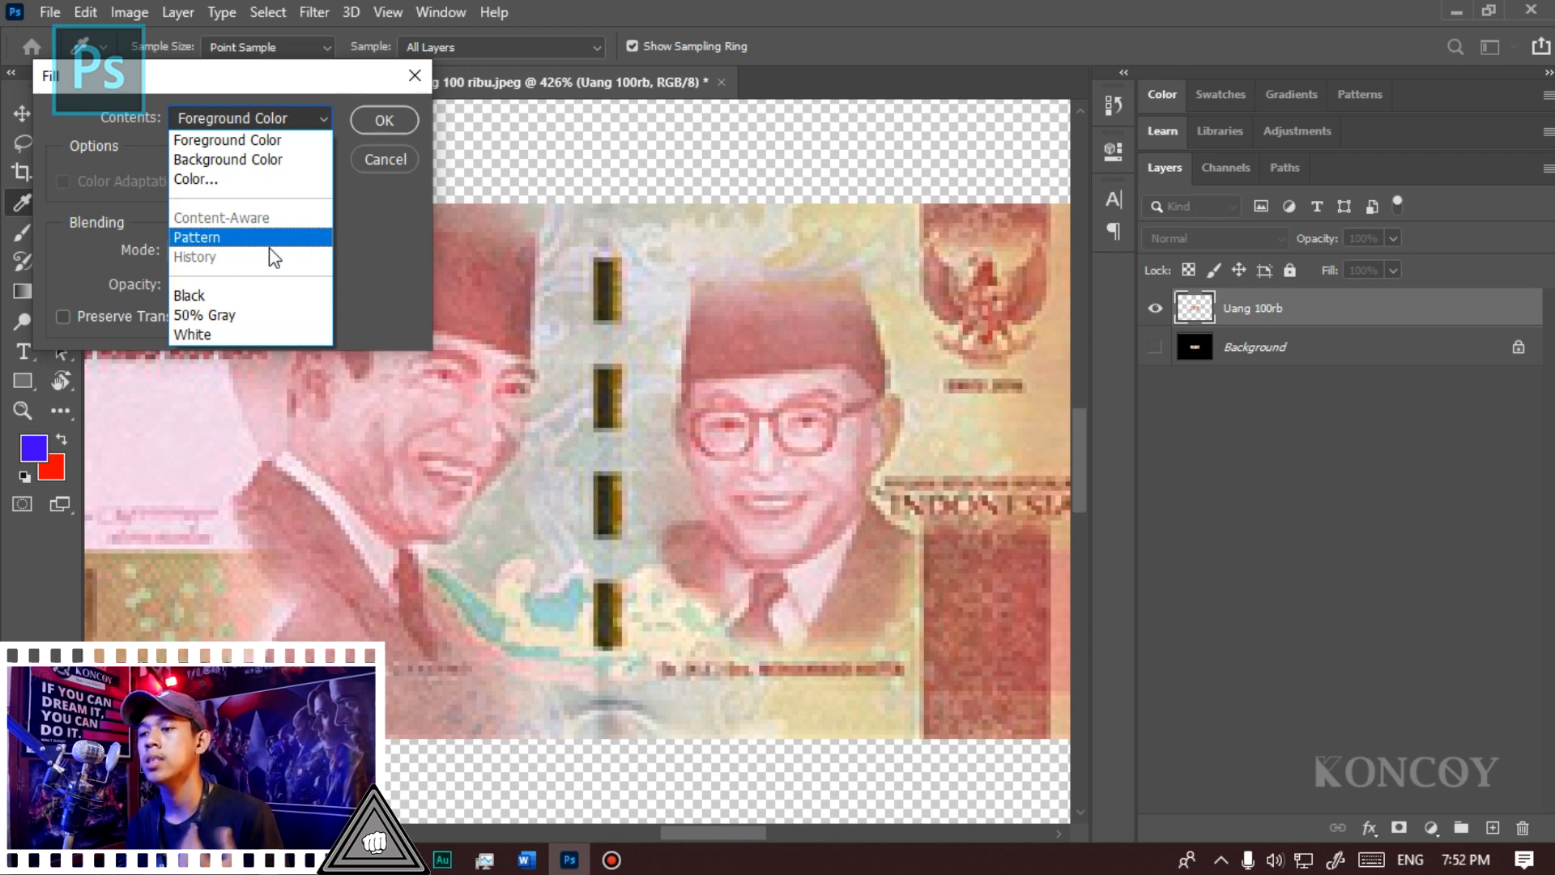
{"action": "left_click", "coordinate": [750, 251]}
{"action": "key", "text": "alt"}
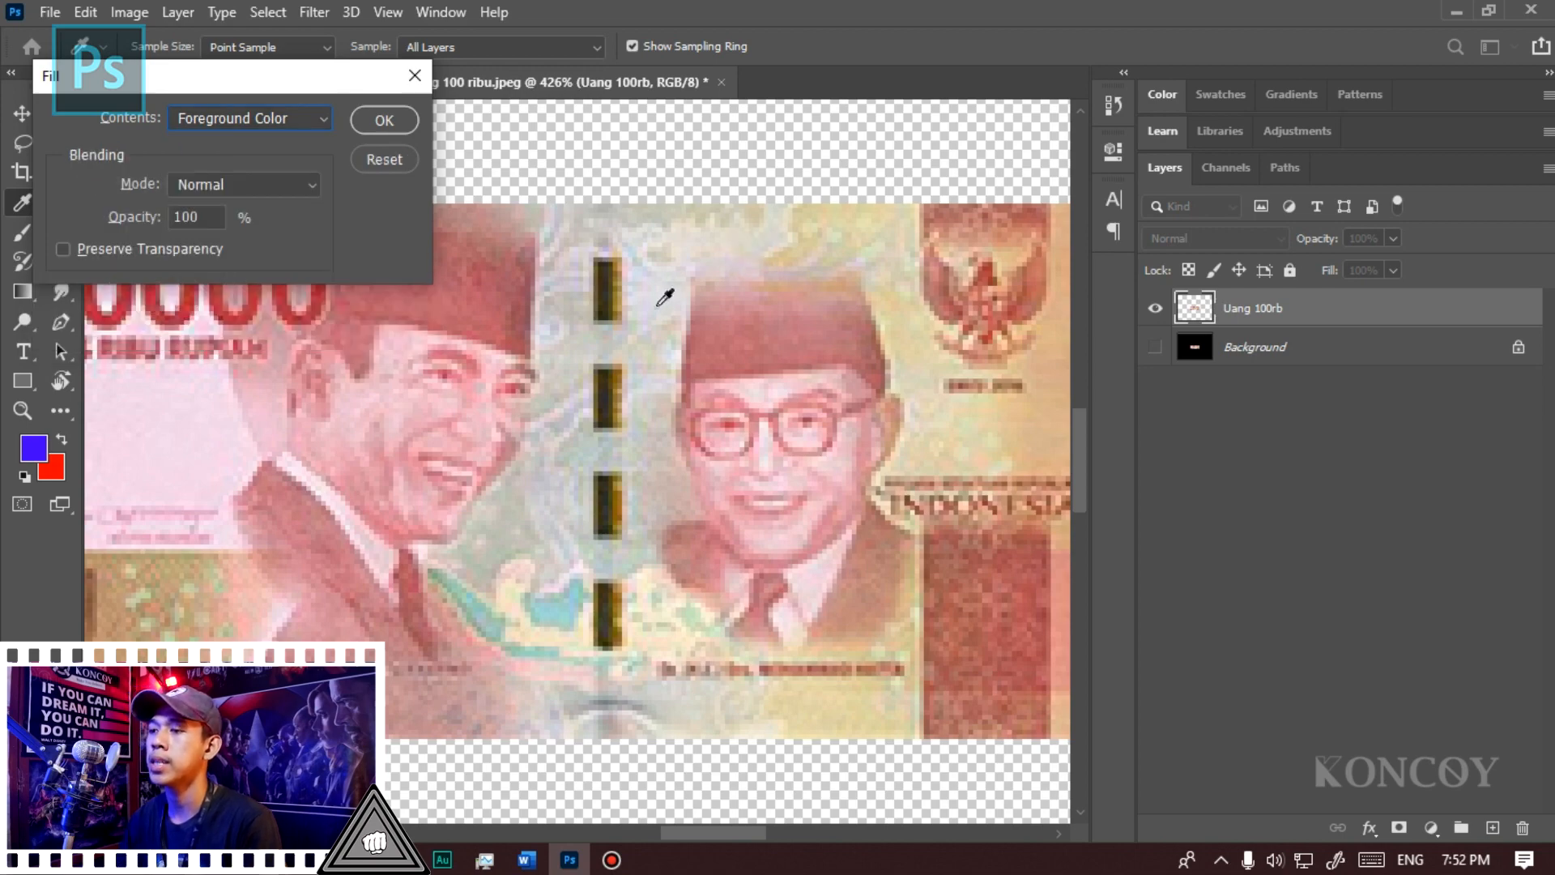
{"action": "left_click", "coordinate": [385, 160]}
Step: Define the banknote image as a pattern, keeping the name "uang 100 ribu.jpeg"
{"action": "scroll", "coordinate": [390, 369], "scroll_direction": "down", "scroll_amount": 3}
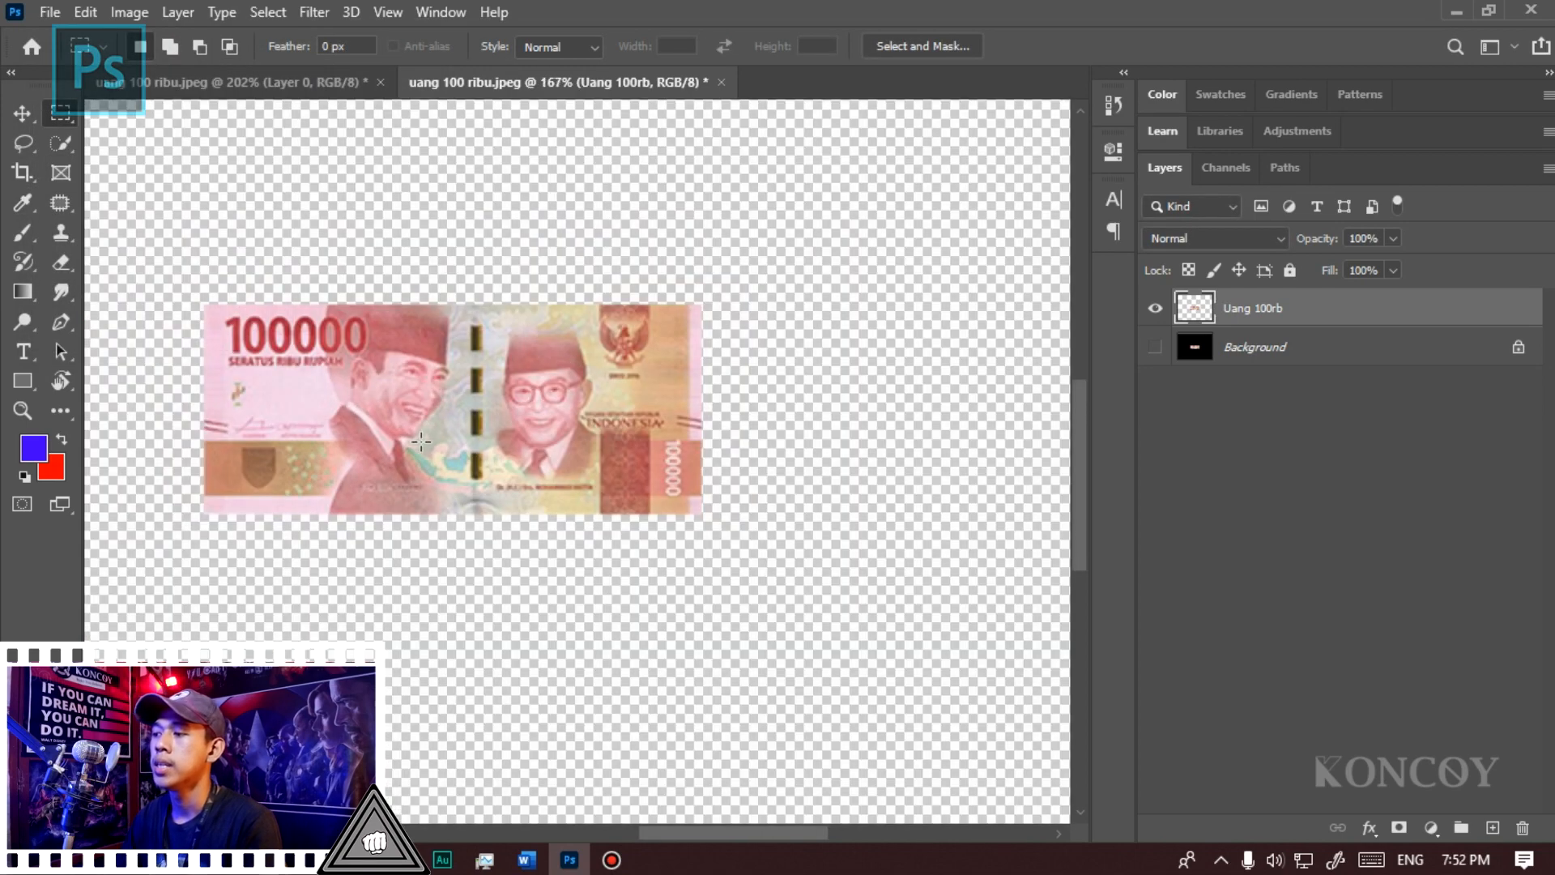
{"action": "scroll", "coordinate": [417, 445], "scroll_direction": "up", "scroll_amount": 1}
{"action": "left_click", "coordinate": [86, 11]}
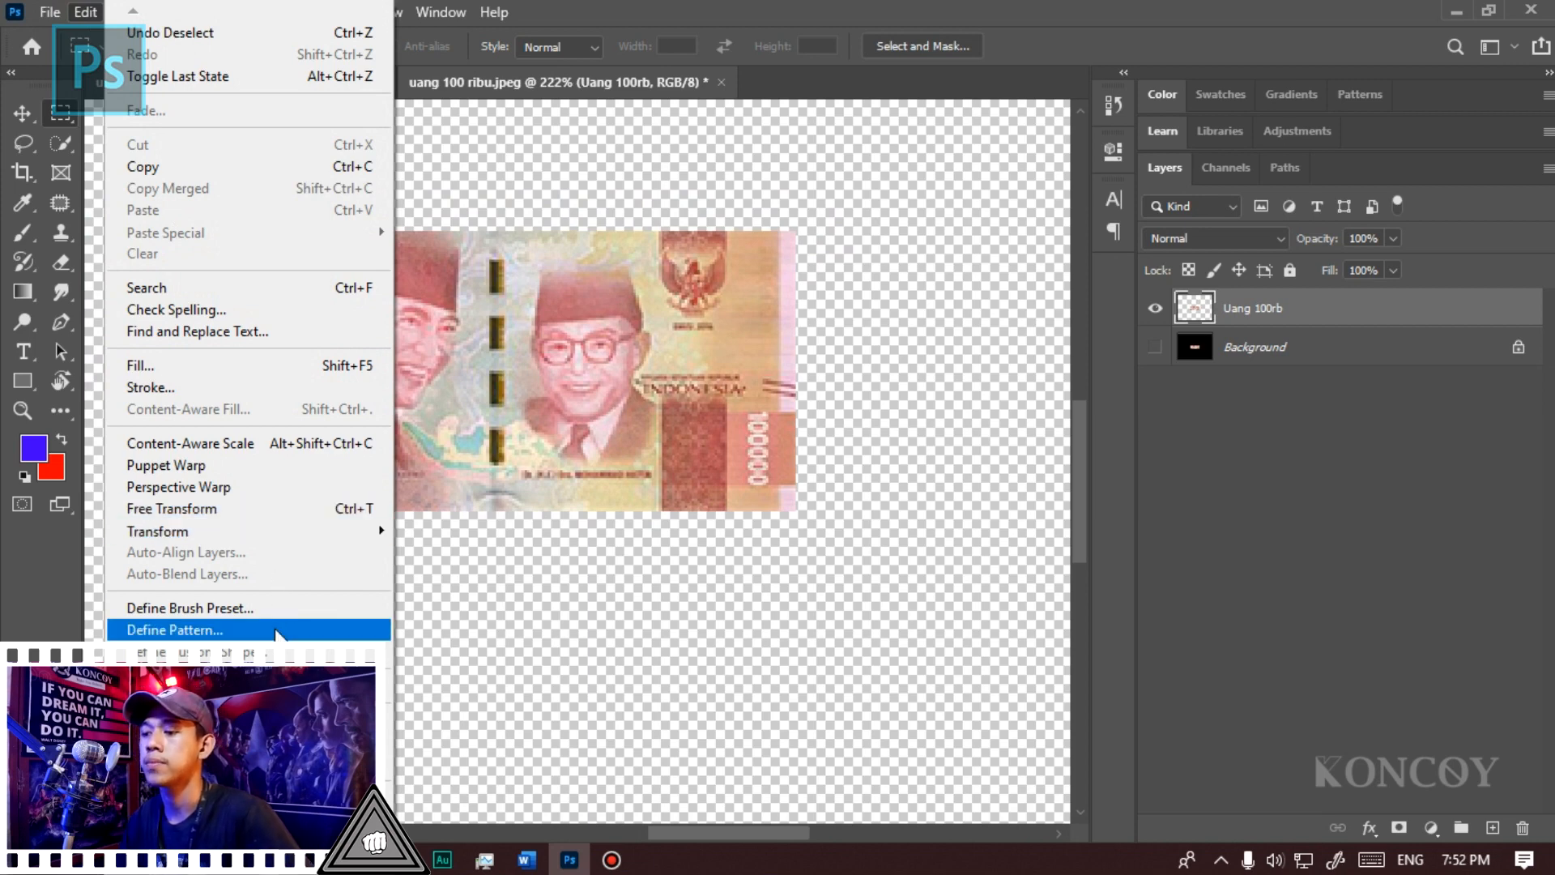
{"action": "left_click", "coordinate": [277, 630]}
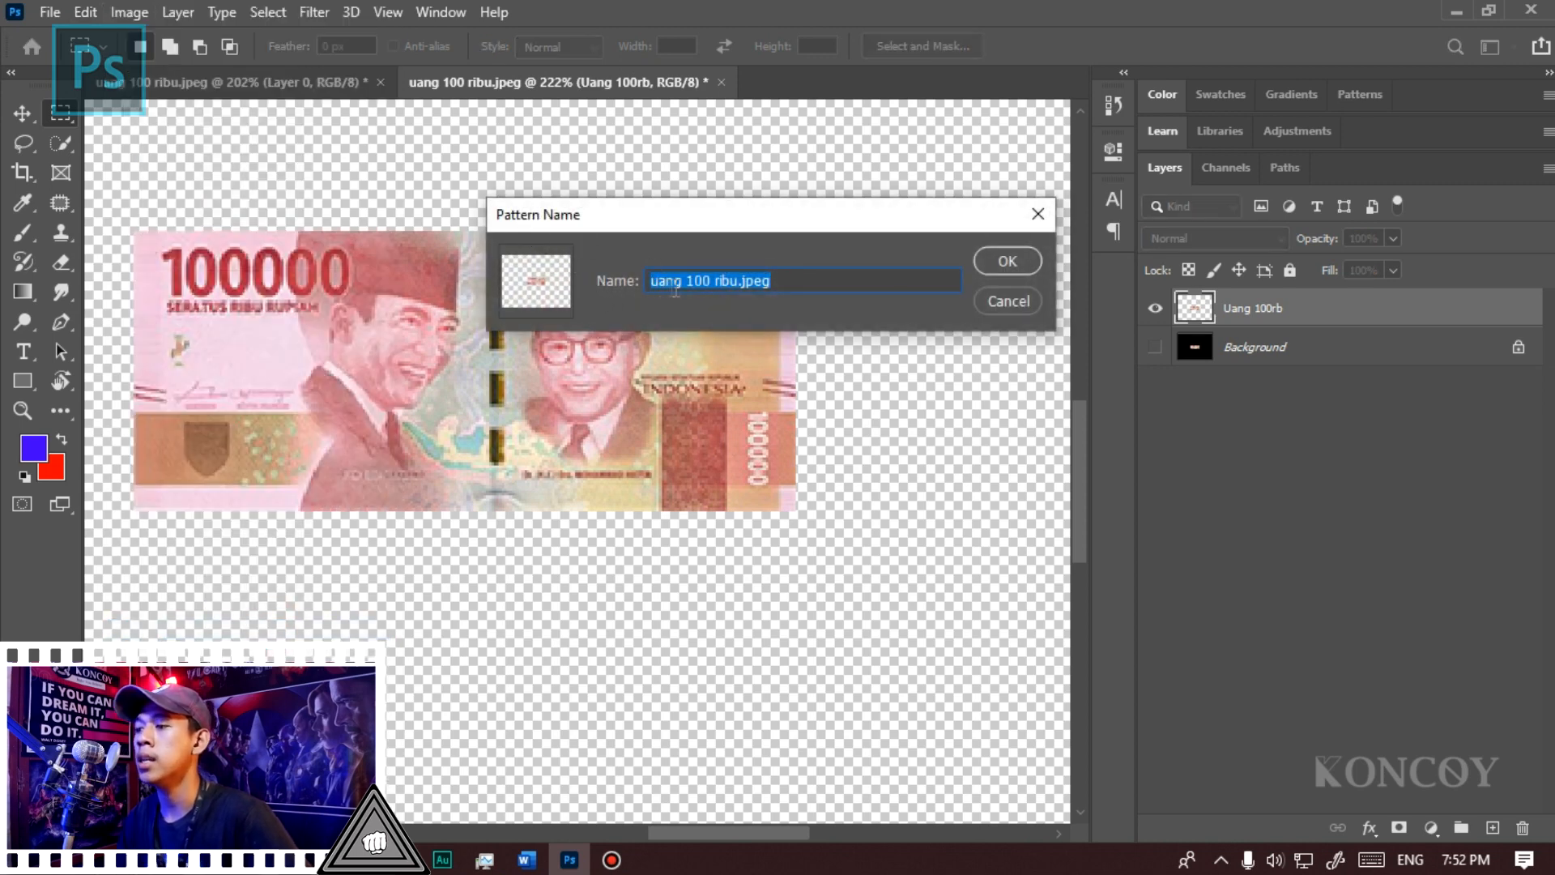
{"action": "left_click", "coordinate": [732, 282]}
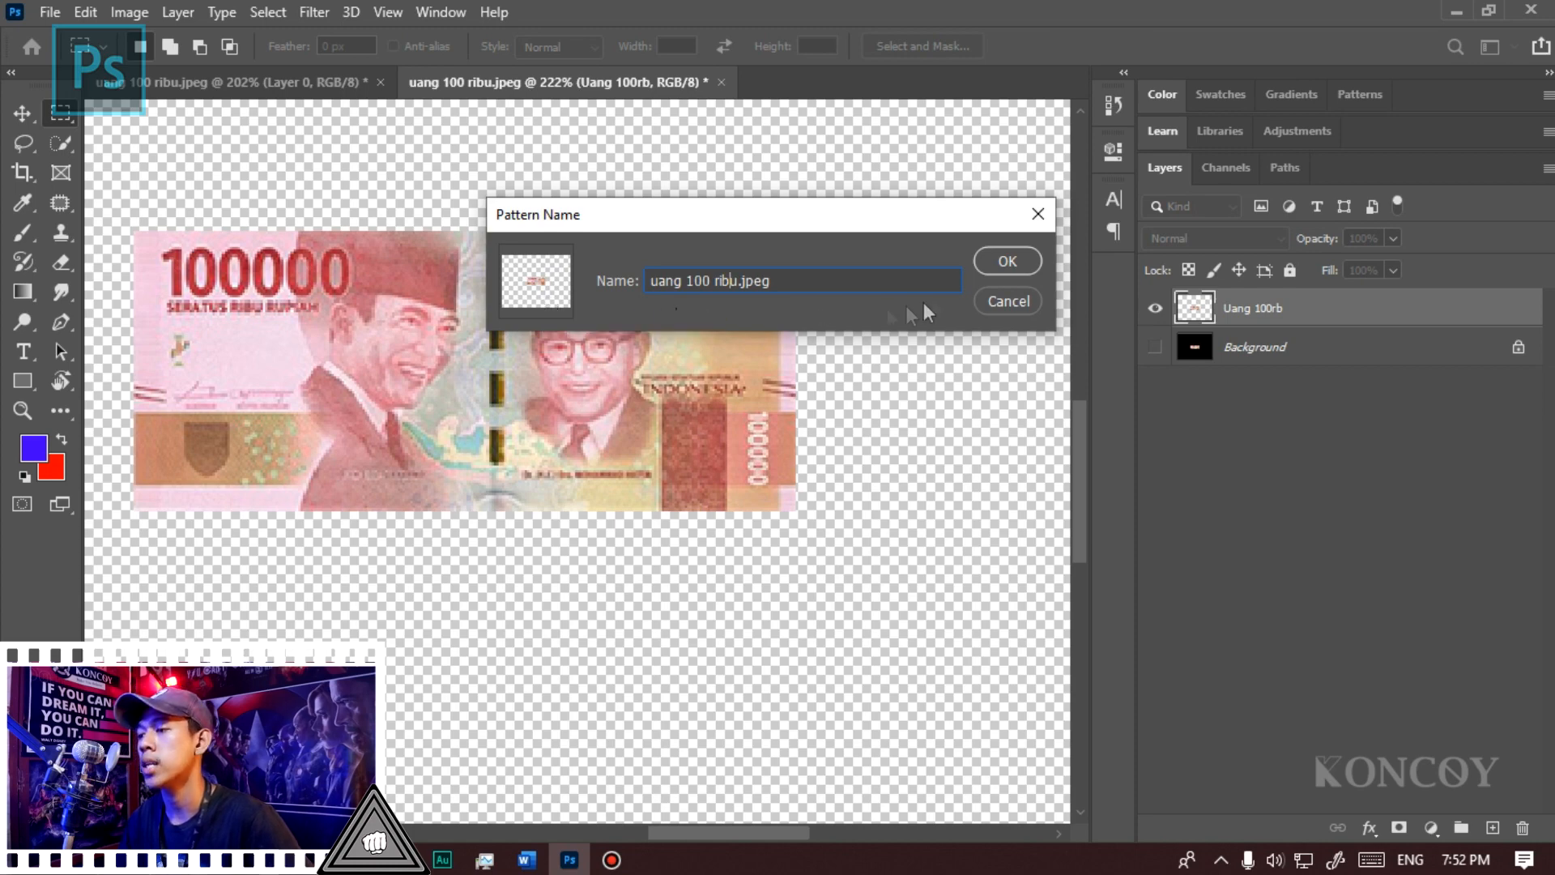
{"action": "left_click", "coordinate": [1005, 261]}
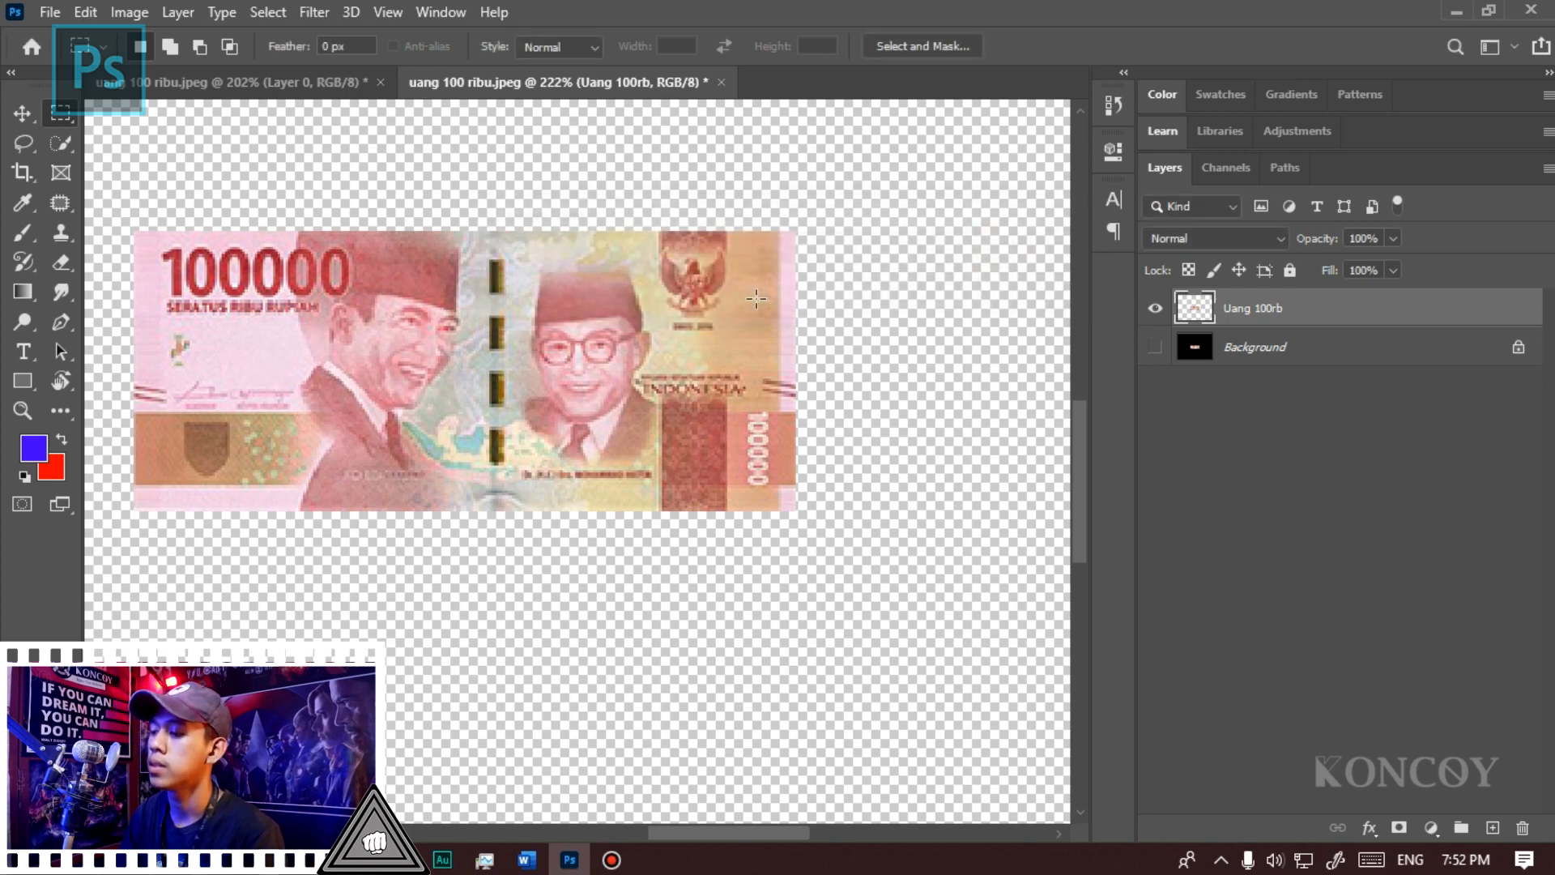
Step: Start a fill of the Uang 100rb layer with Pattern contents and the banknote as the custom pattern
{"action": "key", "text": "ctrl+0"}
{"action": "key", "text": "v"}
{"action": "scroll", "coordinate": [640, 386], "scroll_direction": "down", "scroll_amount": 1}
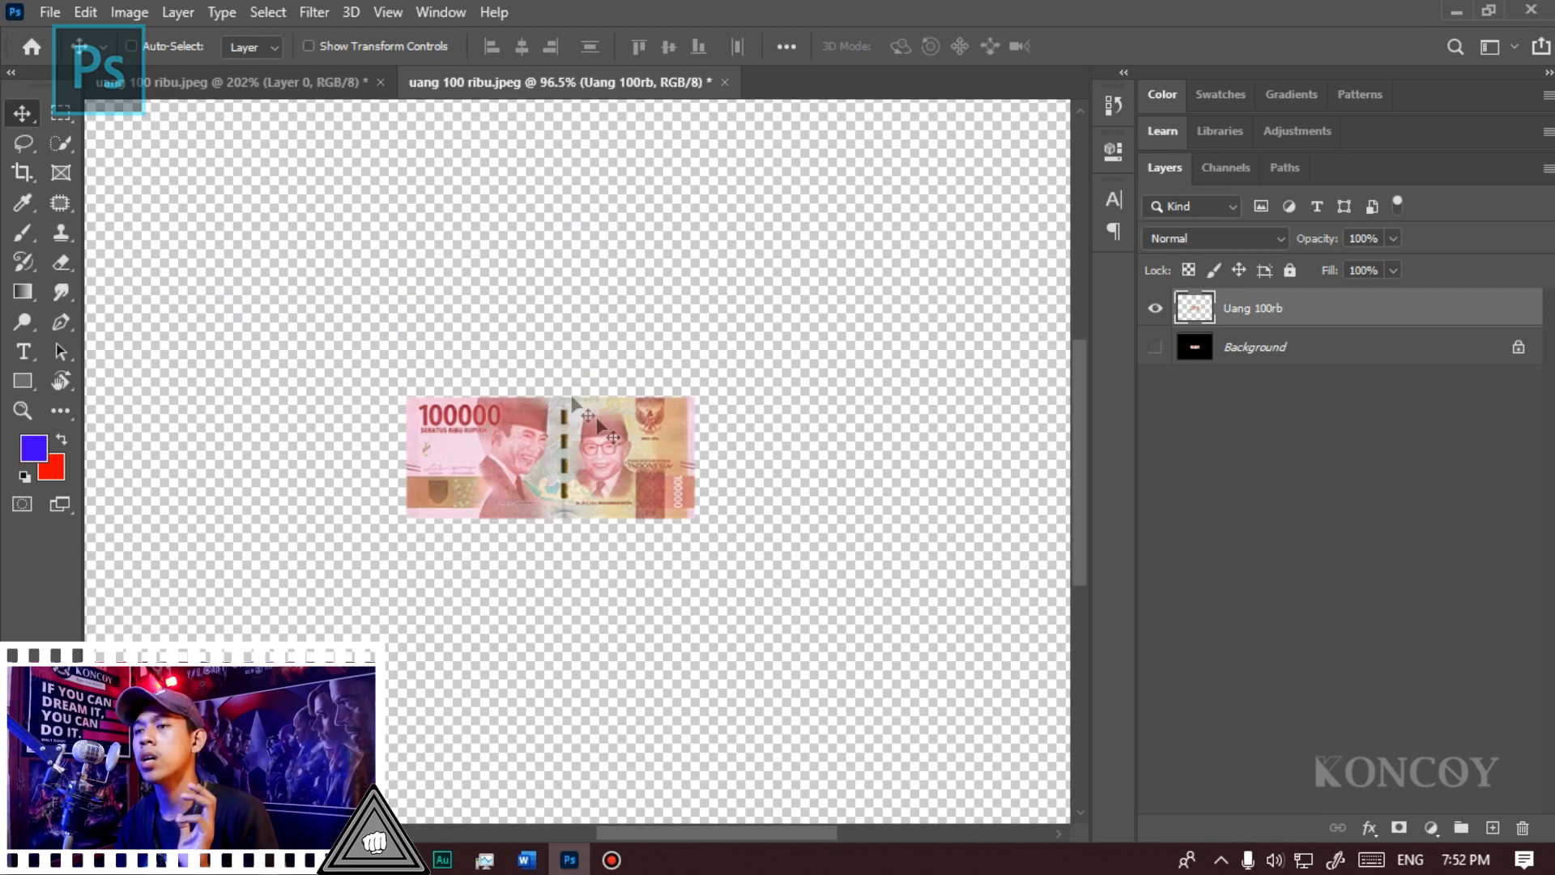
{"action": "left_click", "coordinate": [89, 11]}
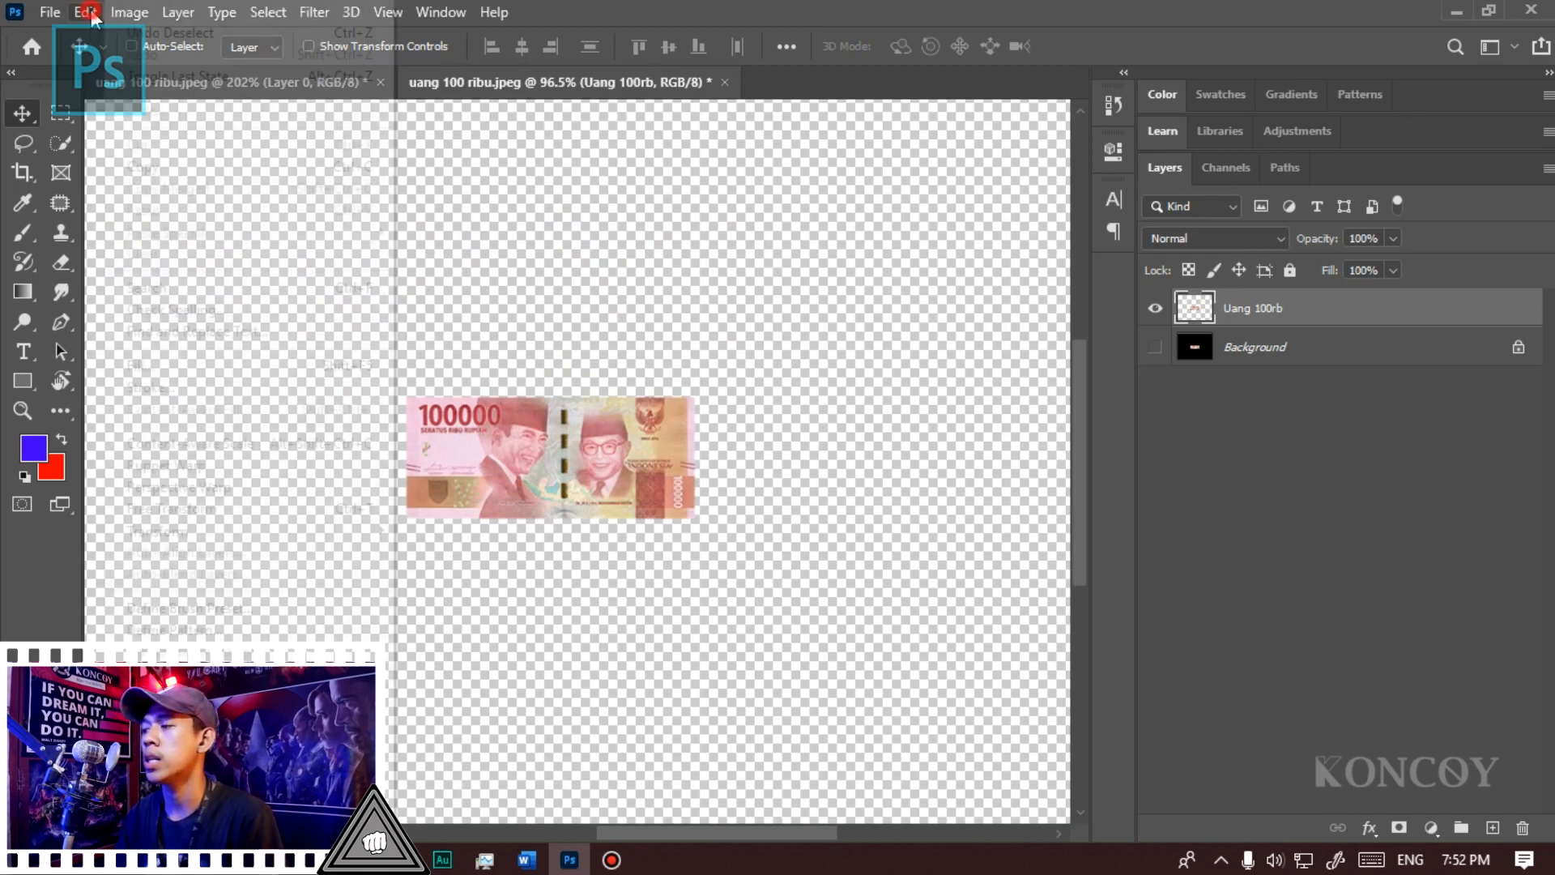
{"action": "left_click", "coordinate": [223, 366]}
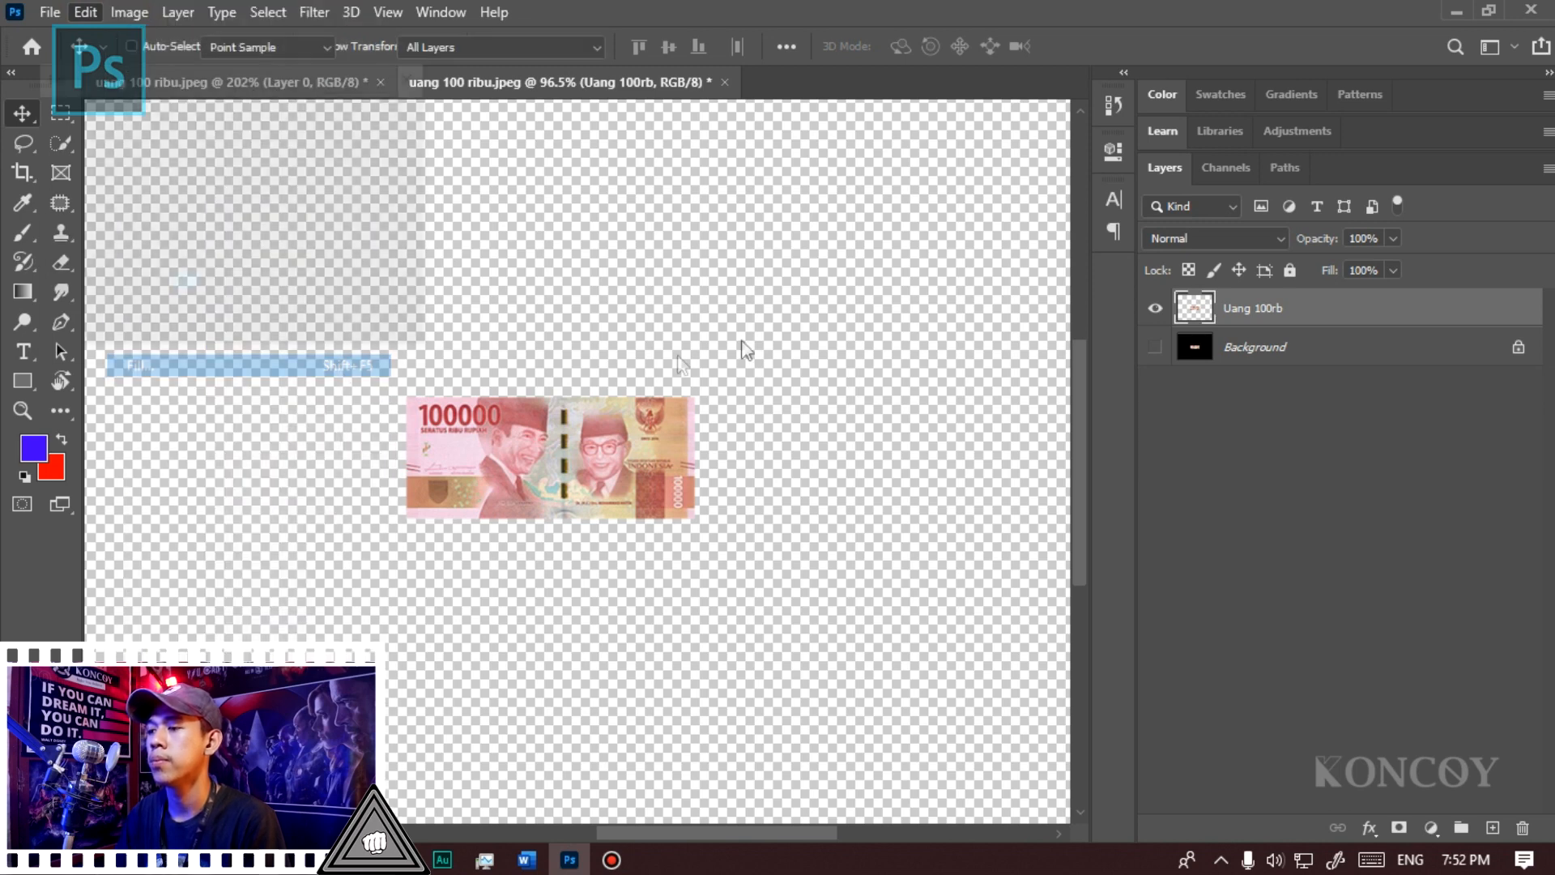
{"action": "left_click", "coordinate": [289, 117]}
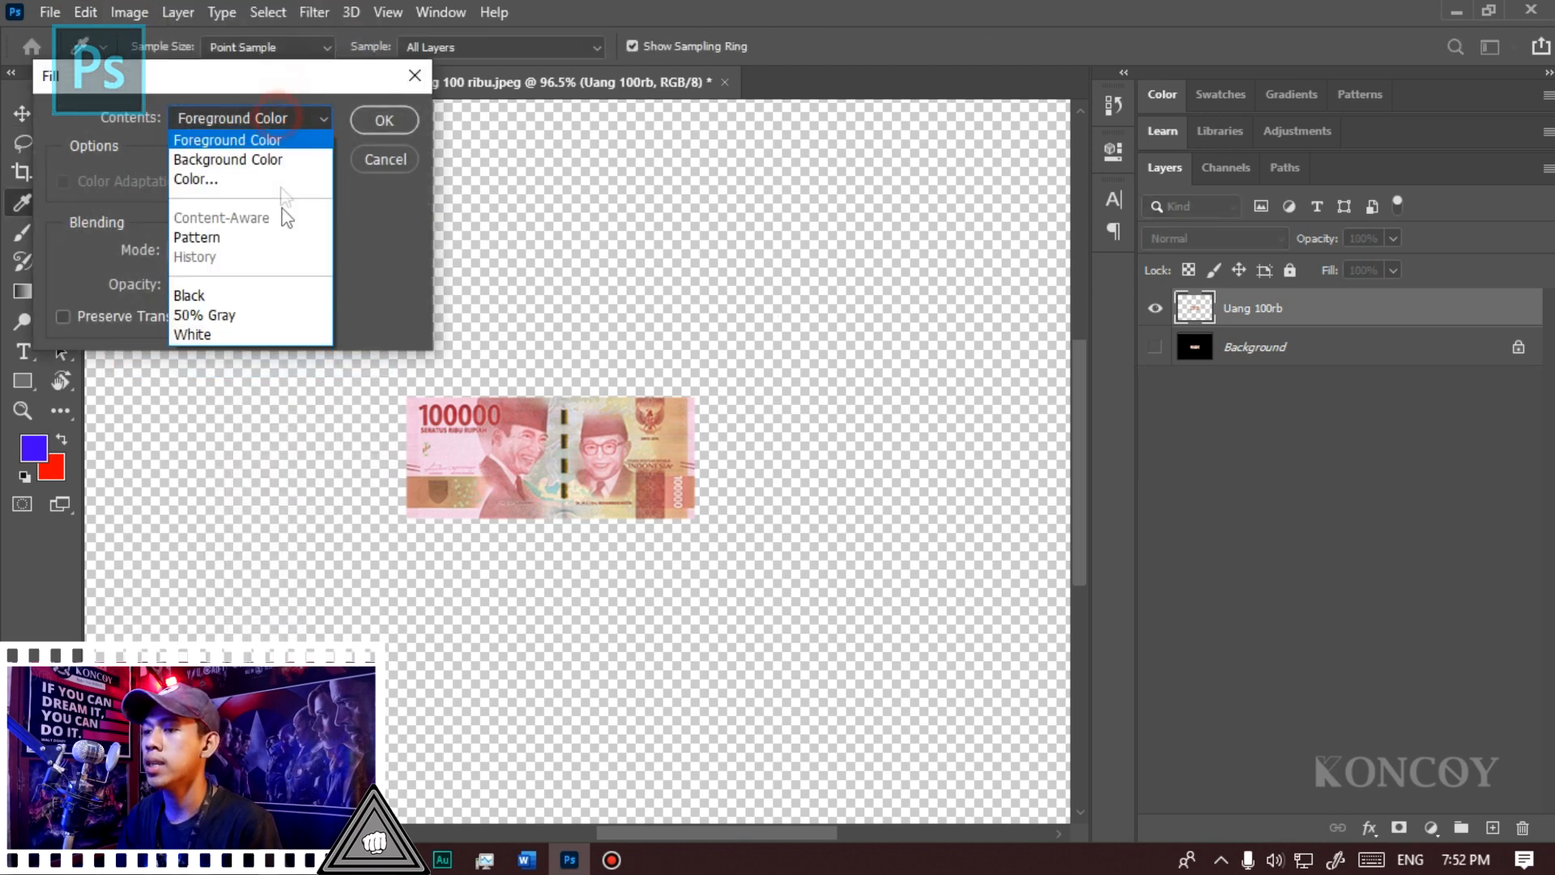
{"action": "left_click", "coordinate": [263, 234]}
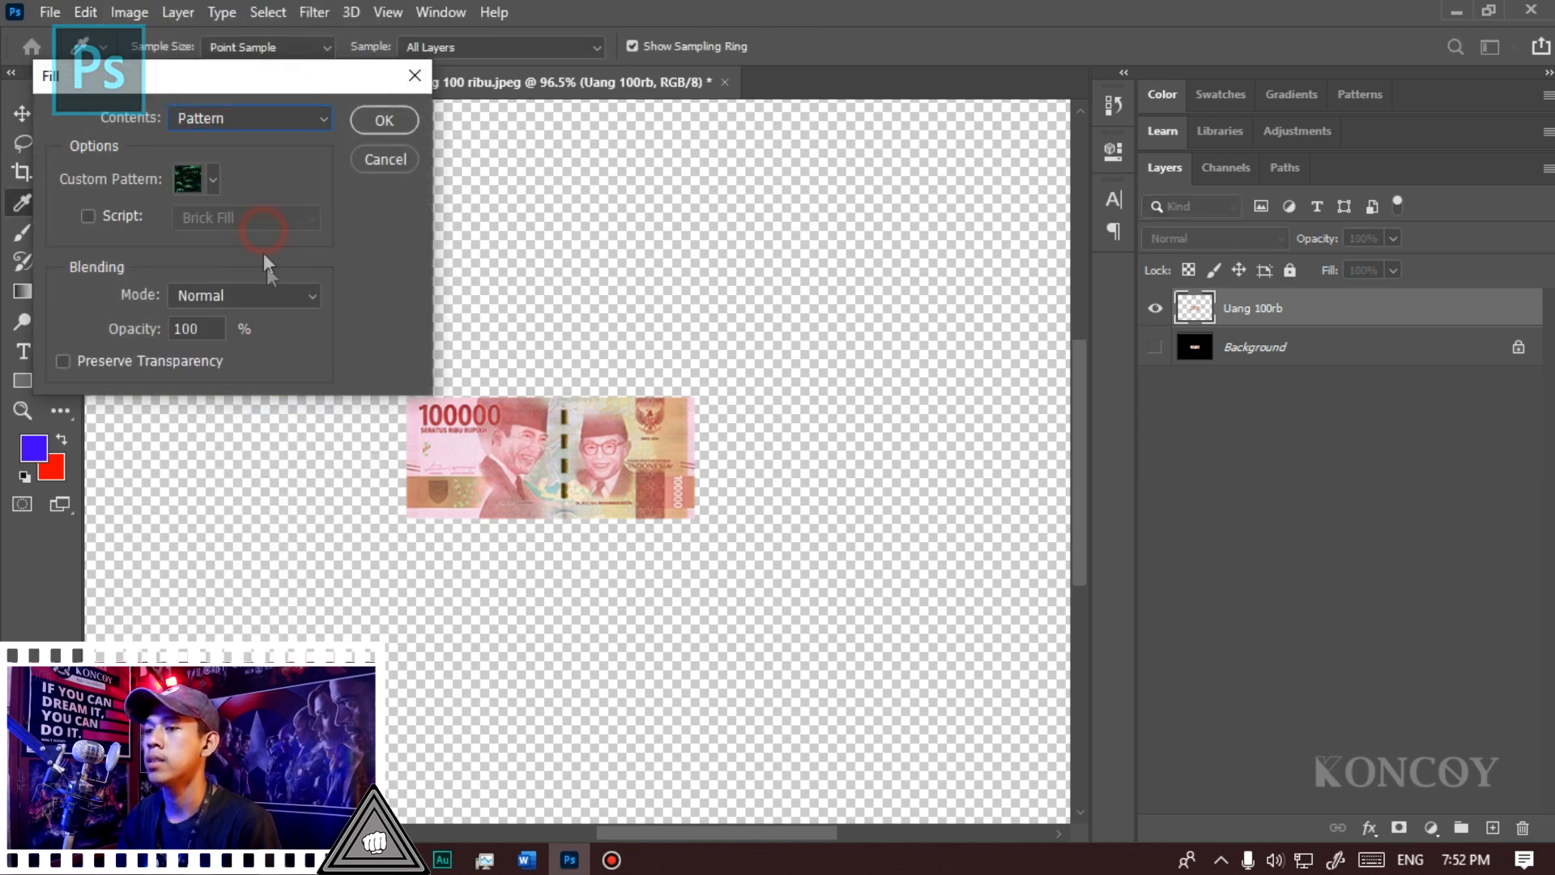
{"action": "left_click", "coordinate": [213, 179]}
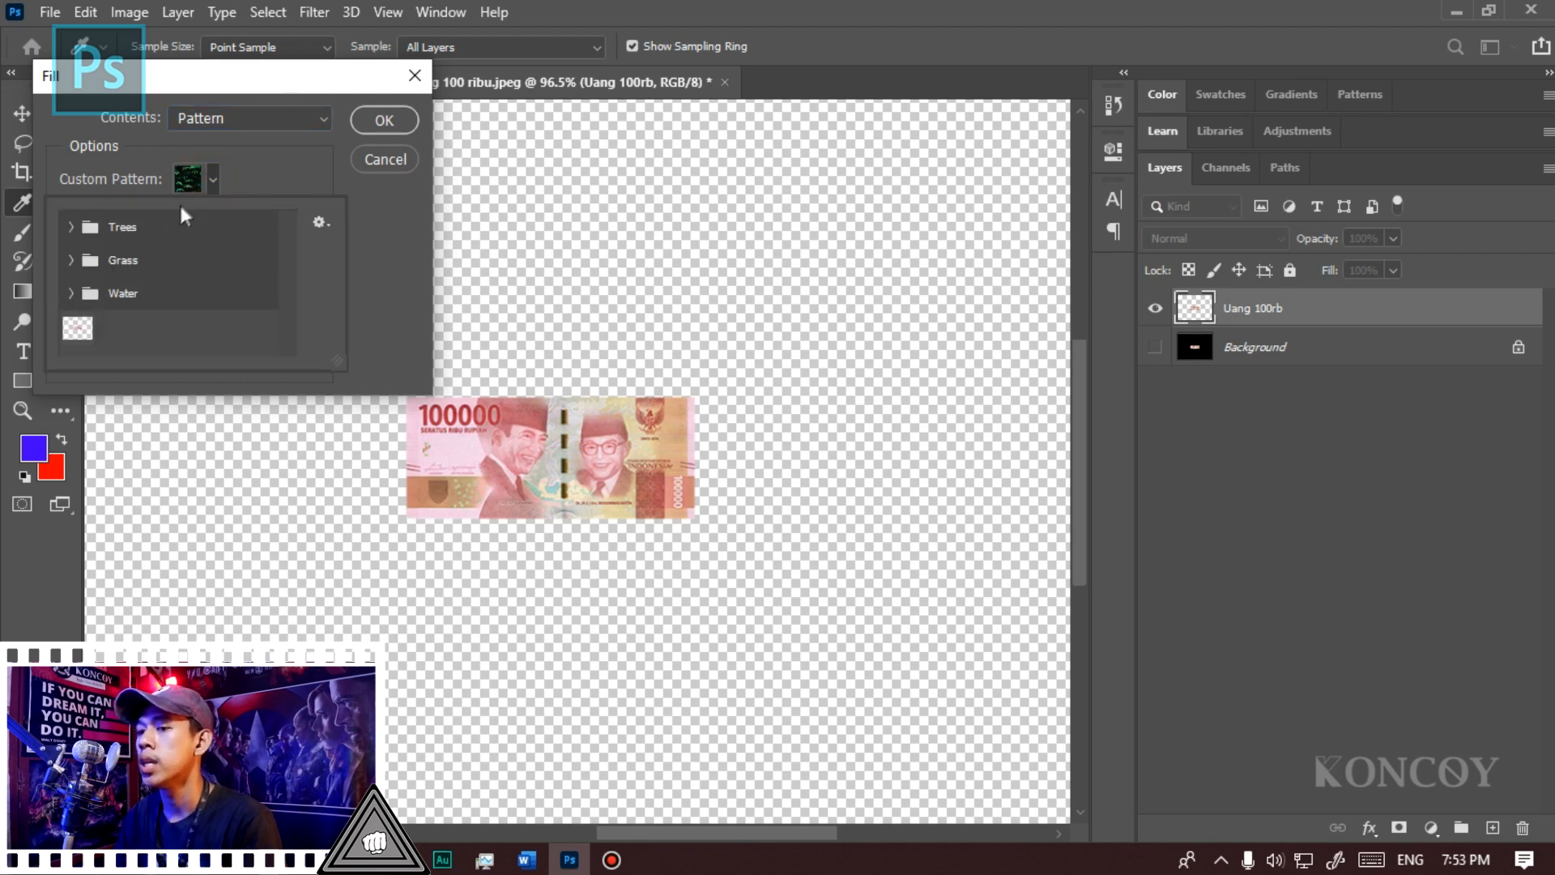
{"action": "left_click", "coordinate": [78, 333]}
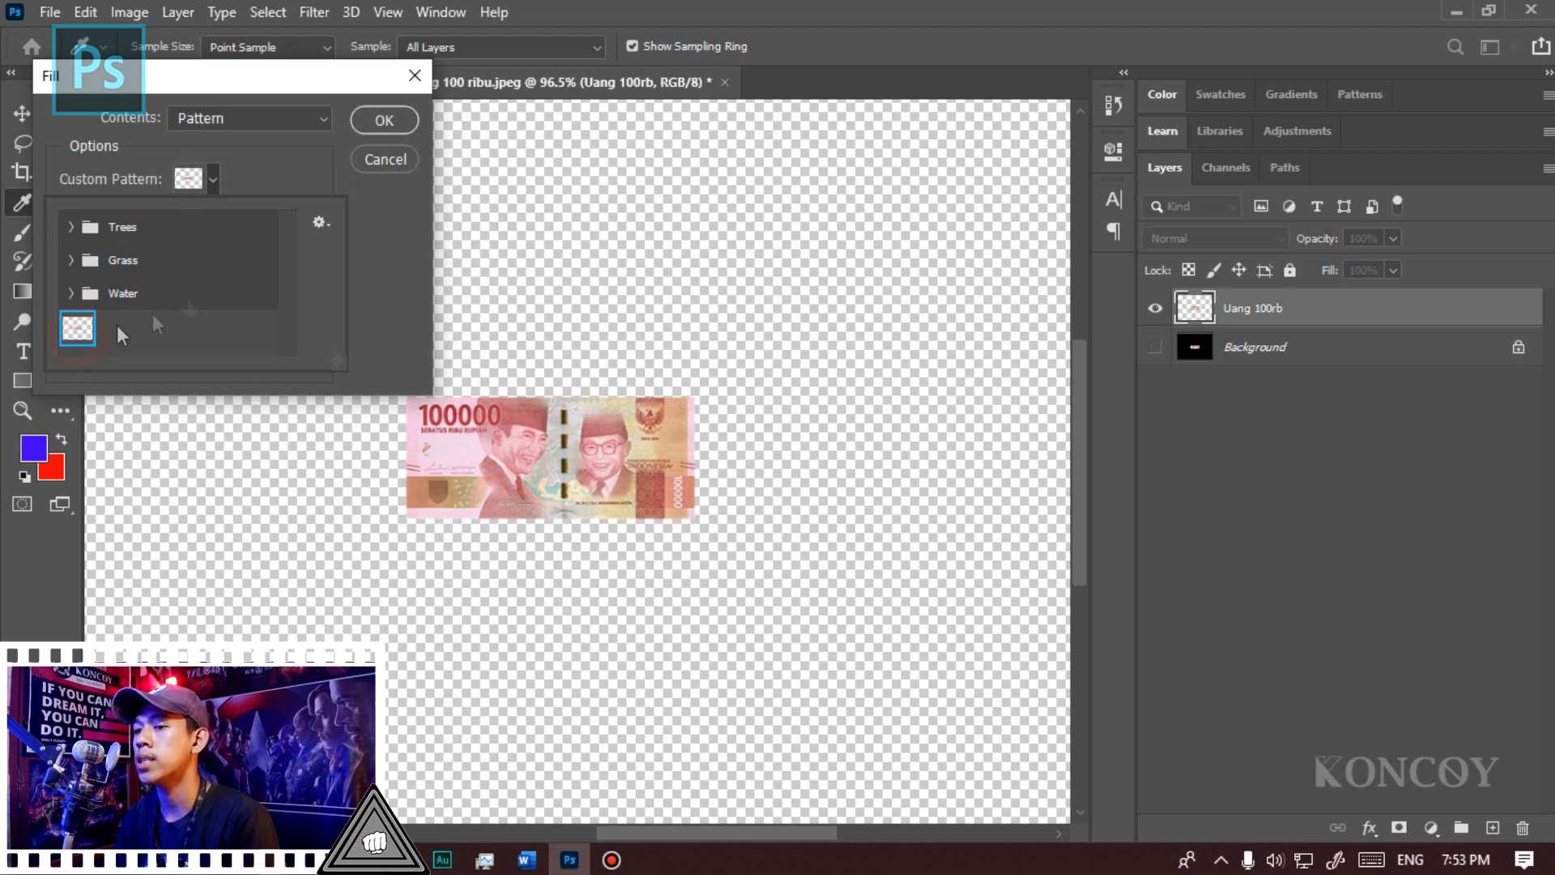
{"action": "left_click", "coordinate": [389, 260]}
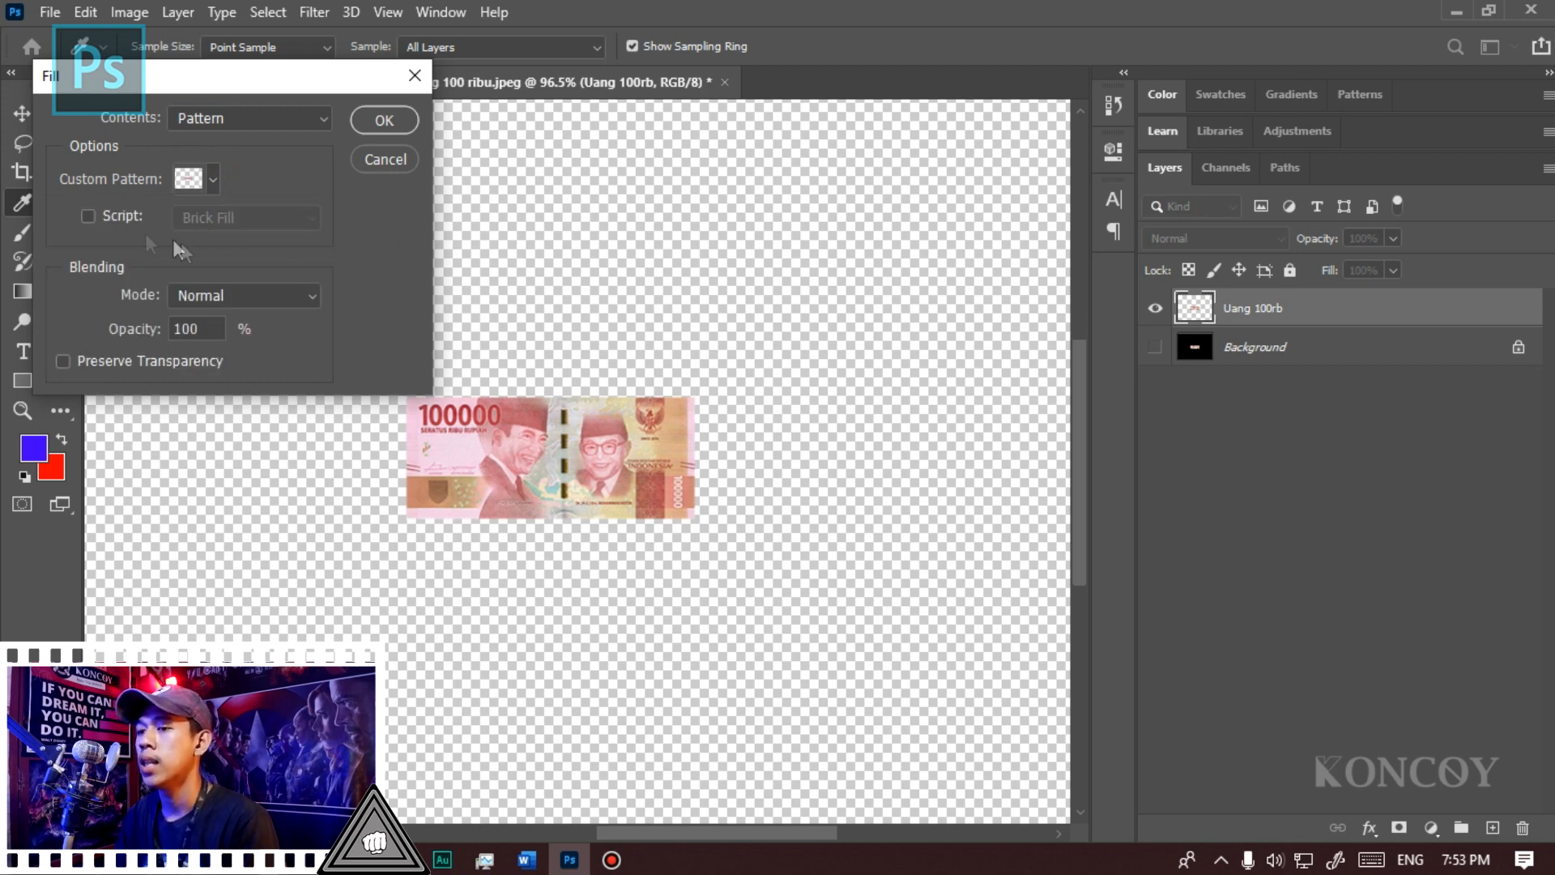
Step: Enable the Random Fill script for the pattern fill and open its settings, with Normal mode and 100% opacity
{"action": "left_click", "coordinate": [86, 215]}
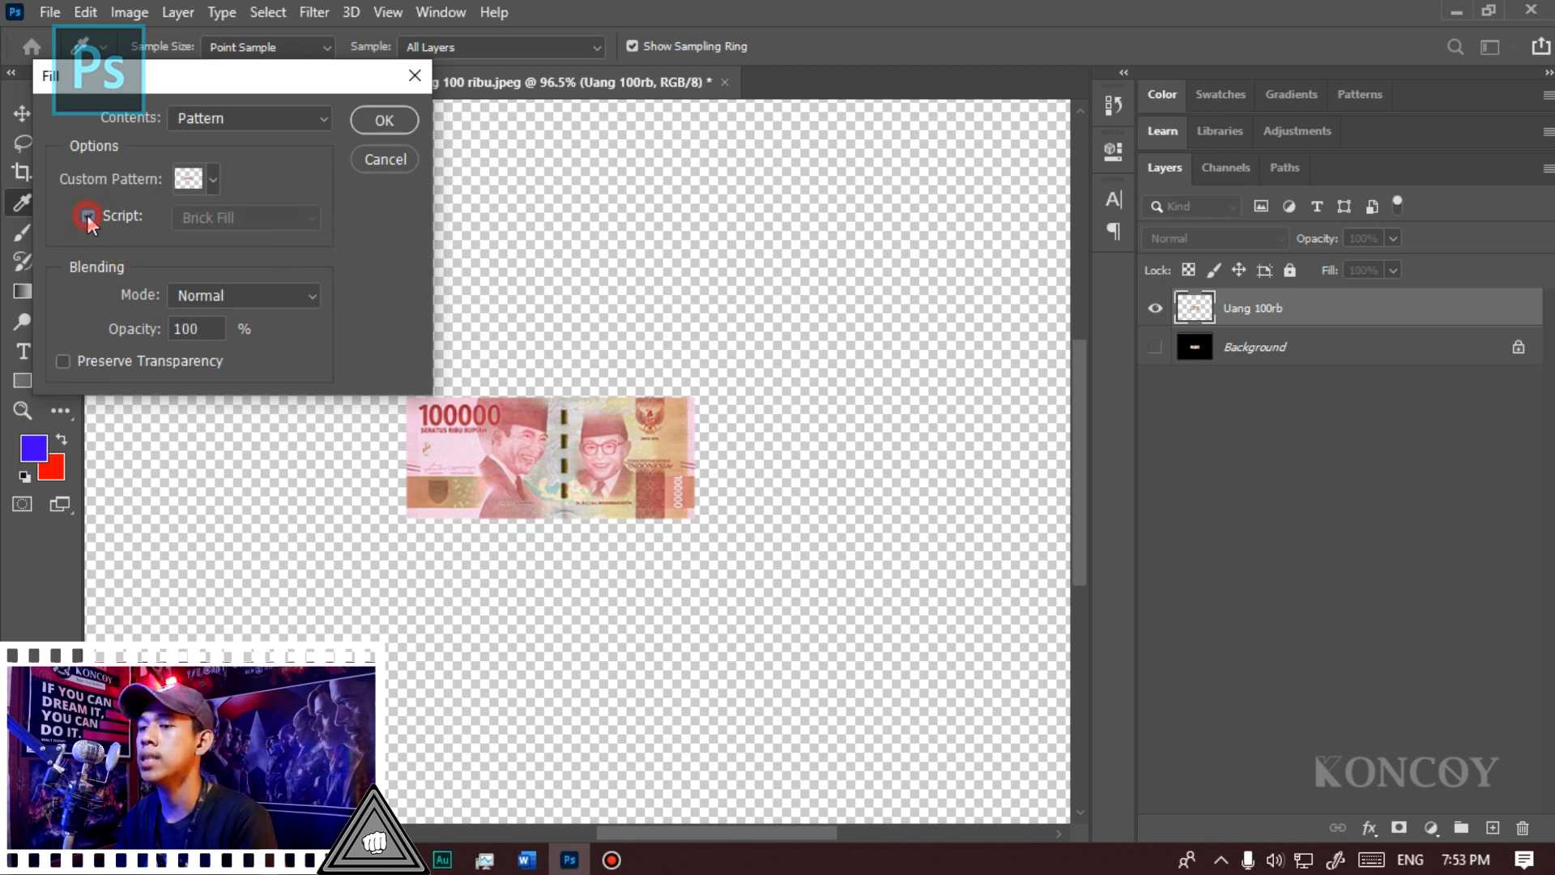
{"action": "left_click", "coordinate": [239, 218]}
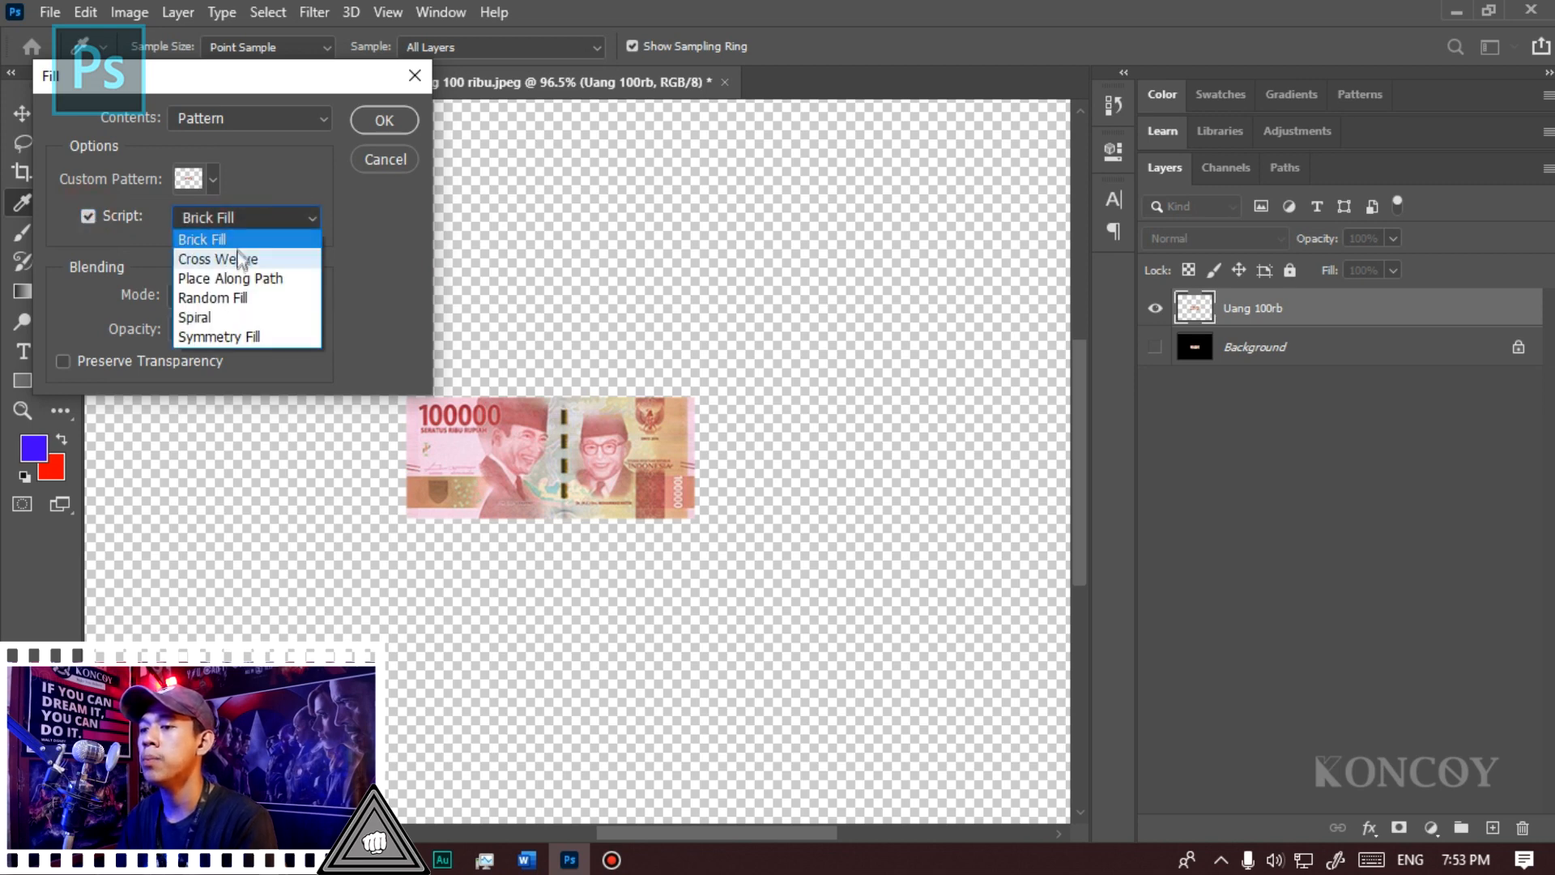
{"action": "left_click", "coordinate": [237, 305]}
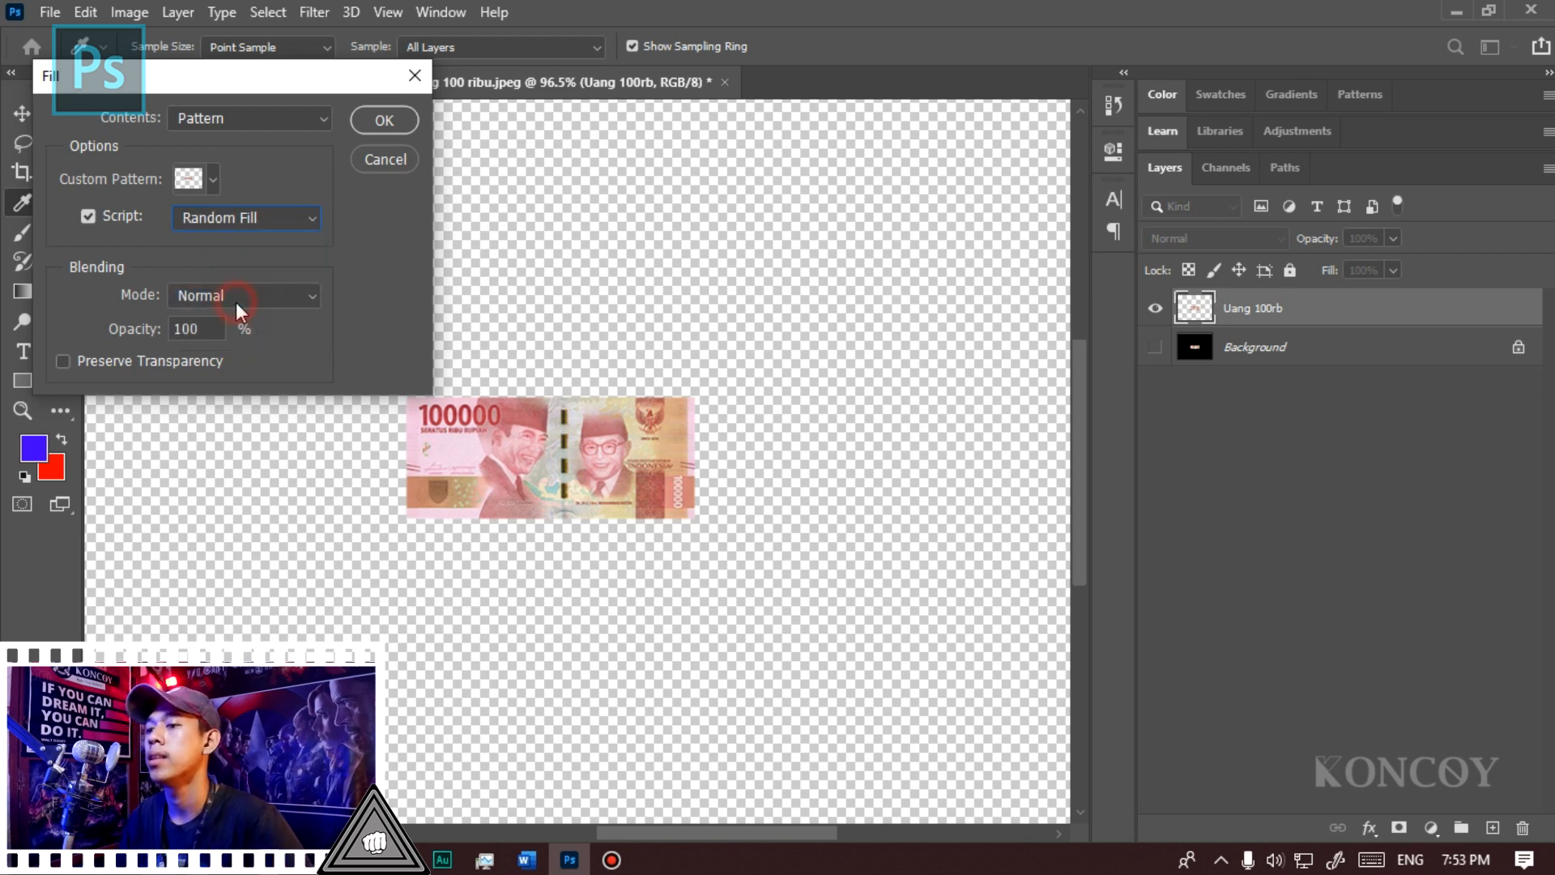
{"action": "left_click", "coordinate": [371, 124]}
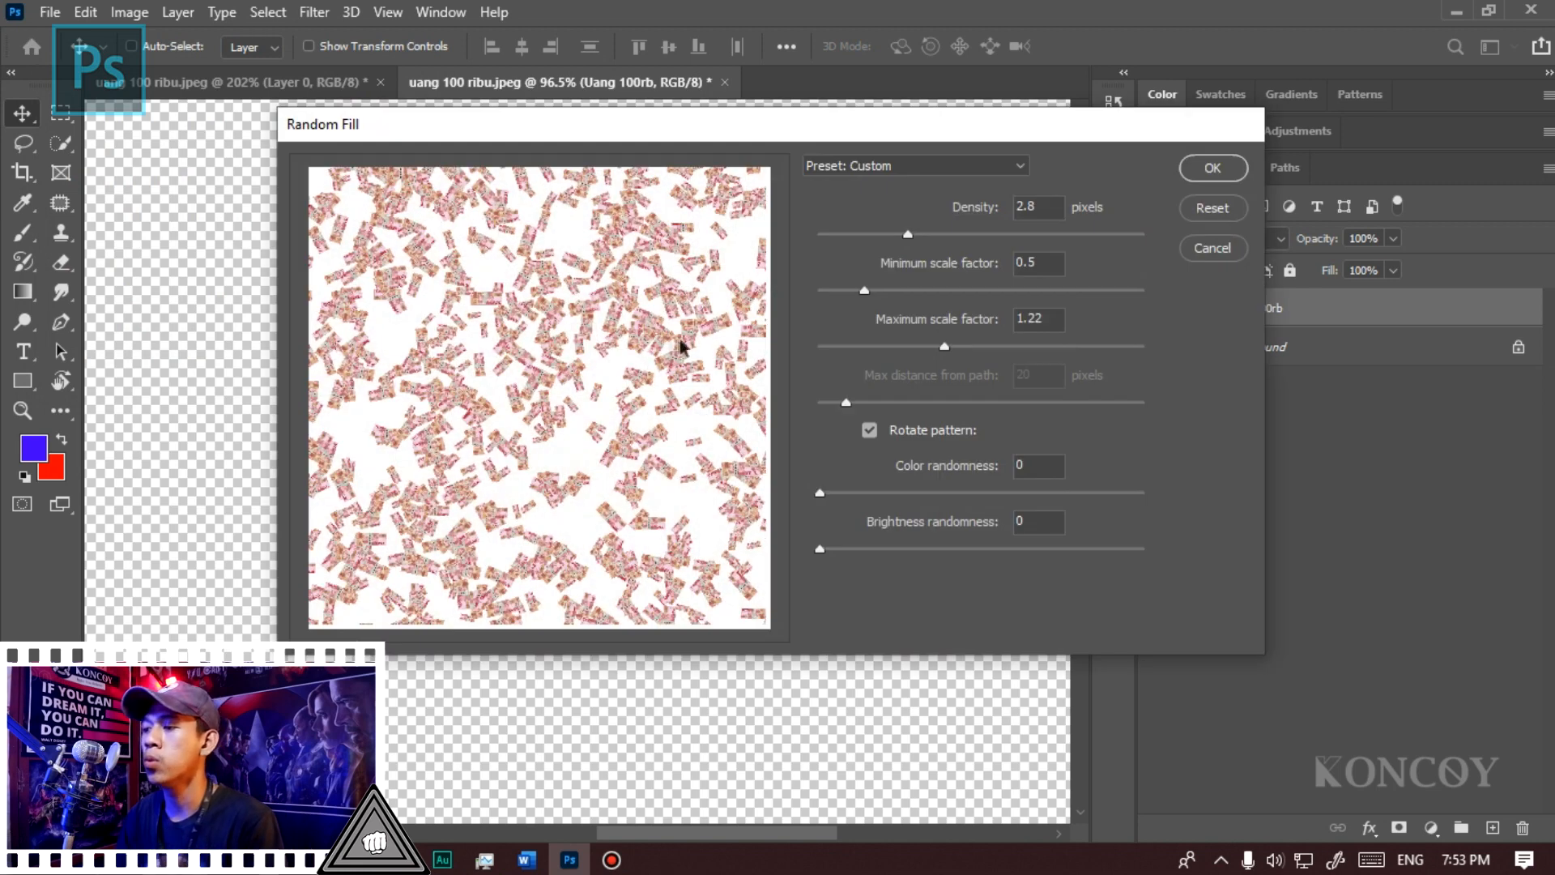
Step: Set the Random Fill density to 6 pixels
{"action": "left_click", "coordinate": [564, 365]}
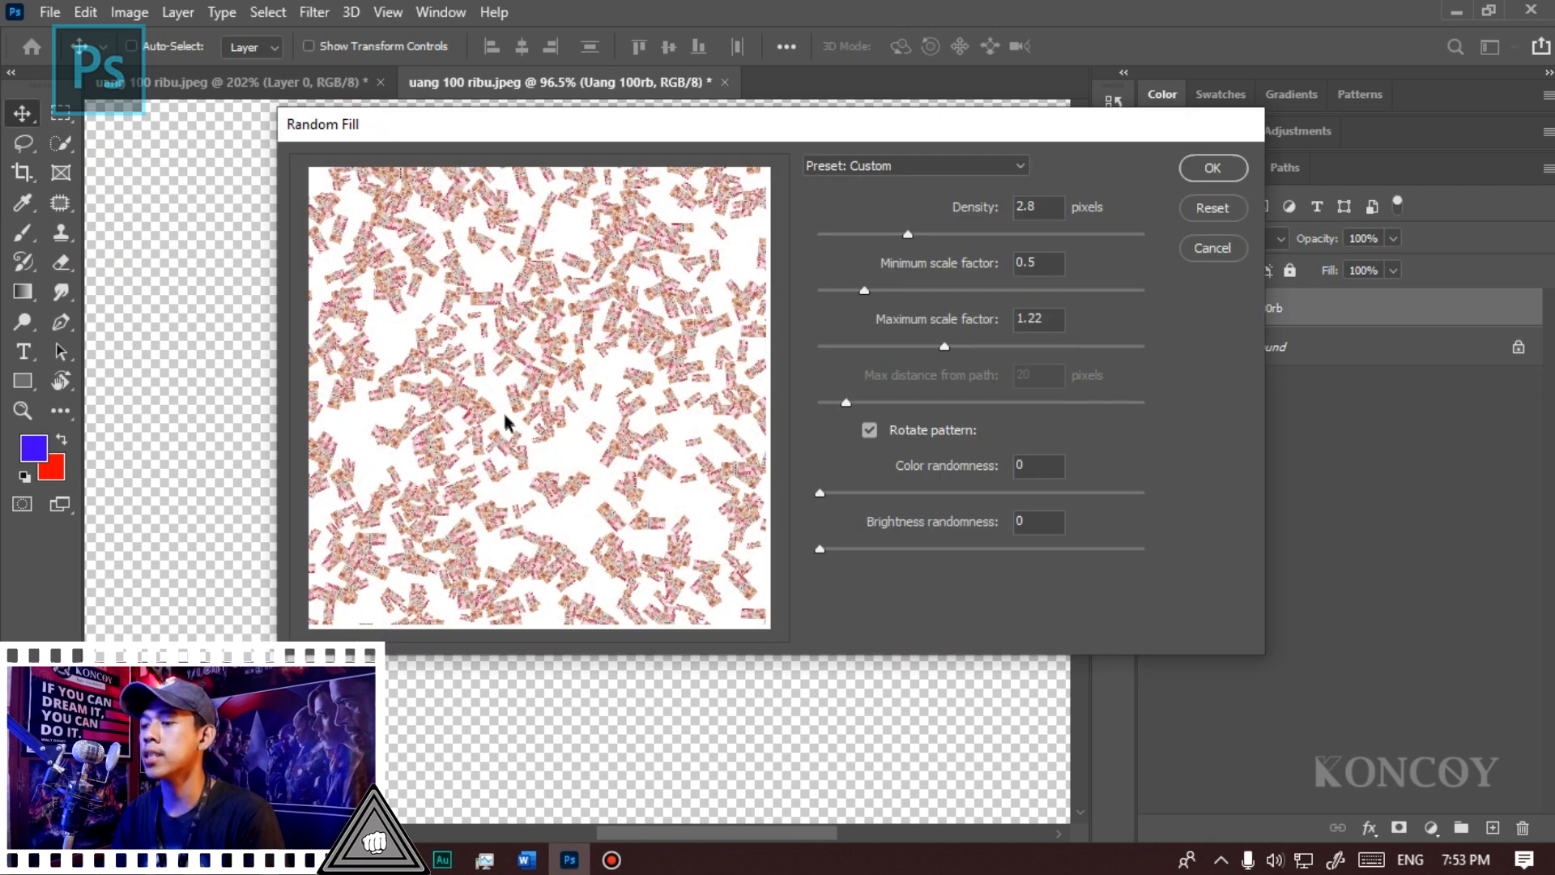
{"action": "left_click", "coordinate": [975, 240]}
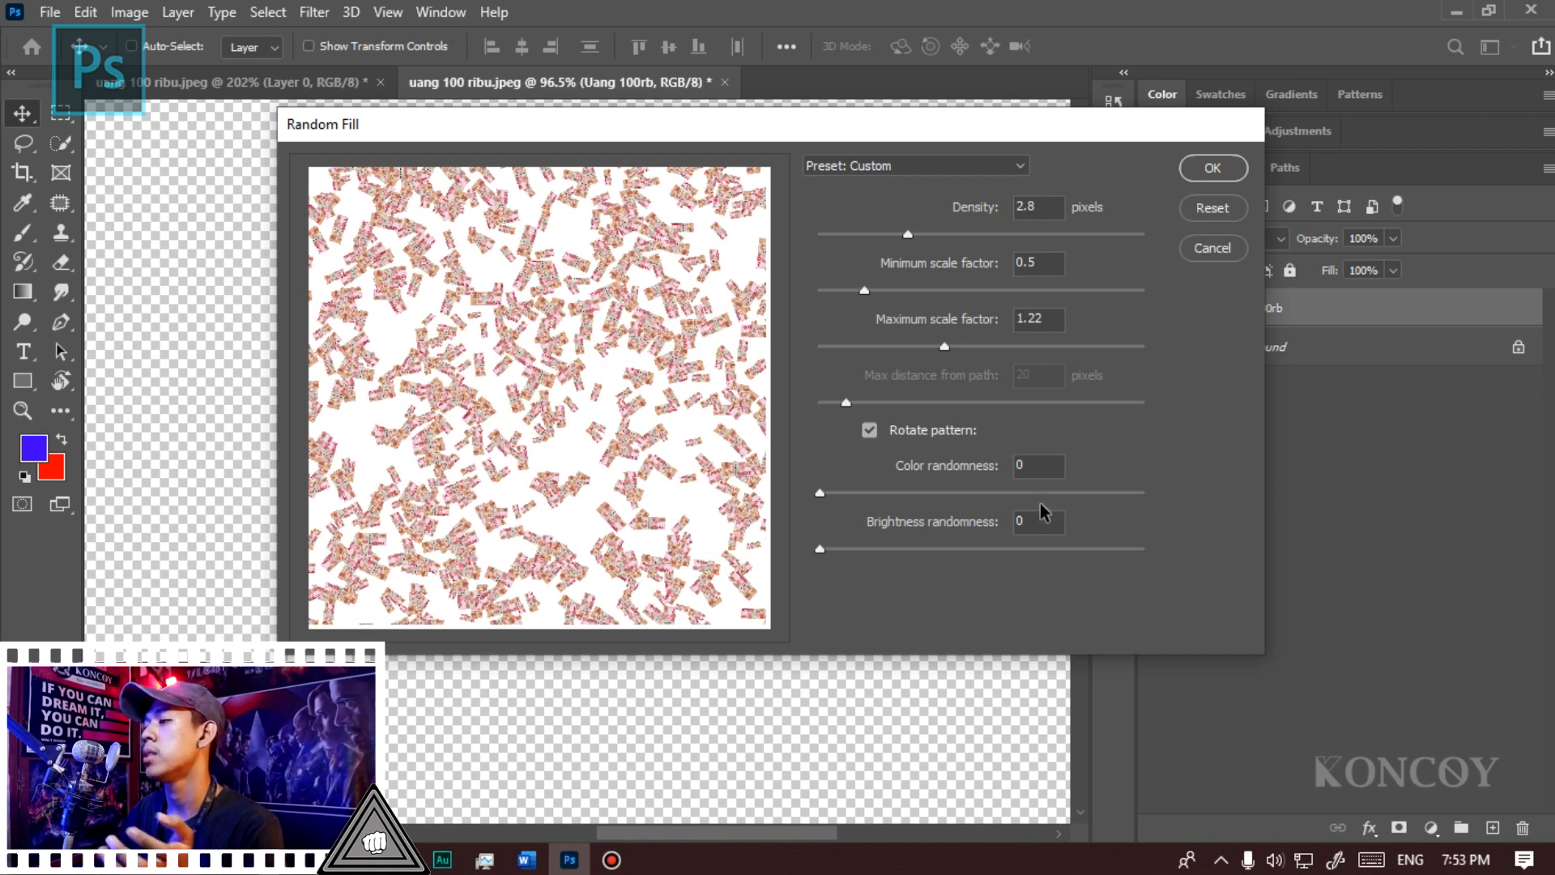
{"action": "left_click_drag", "start_coordinate": [908, 234], "coordinate": [1038, 243]}
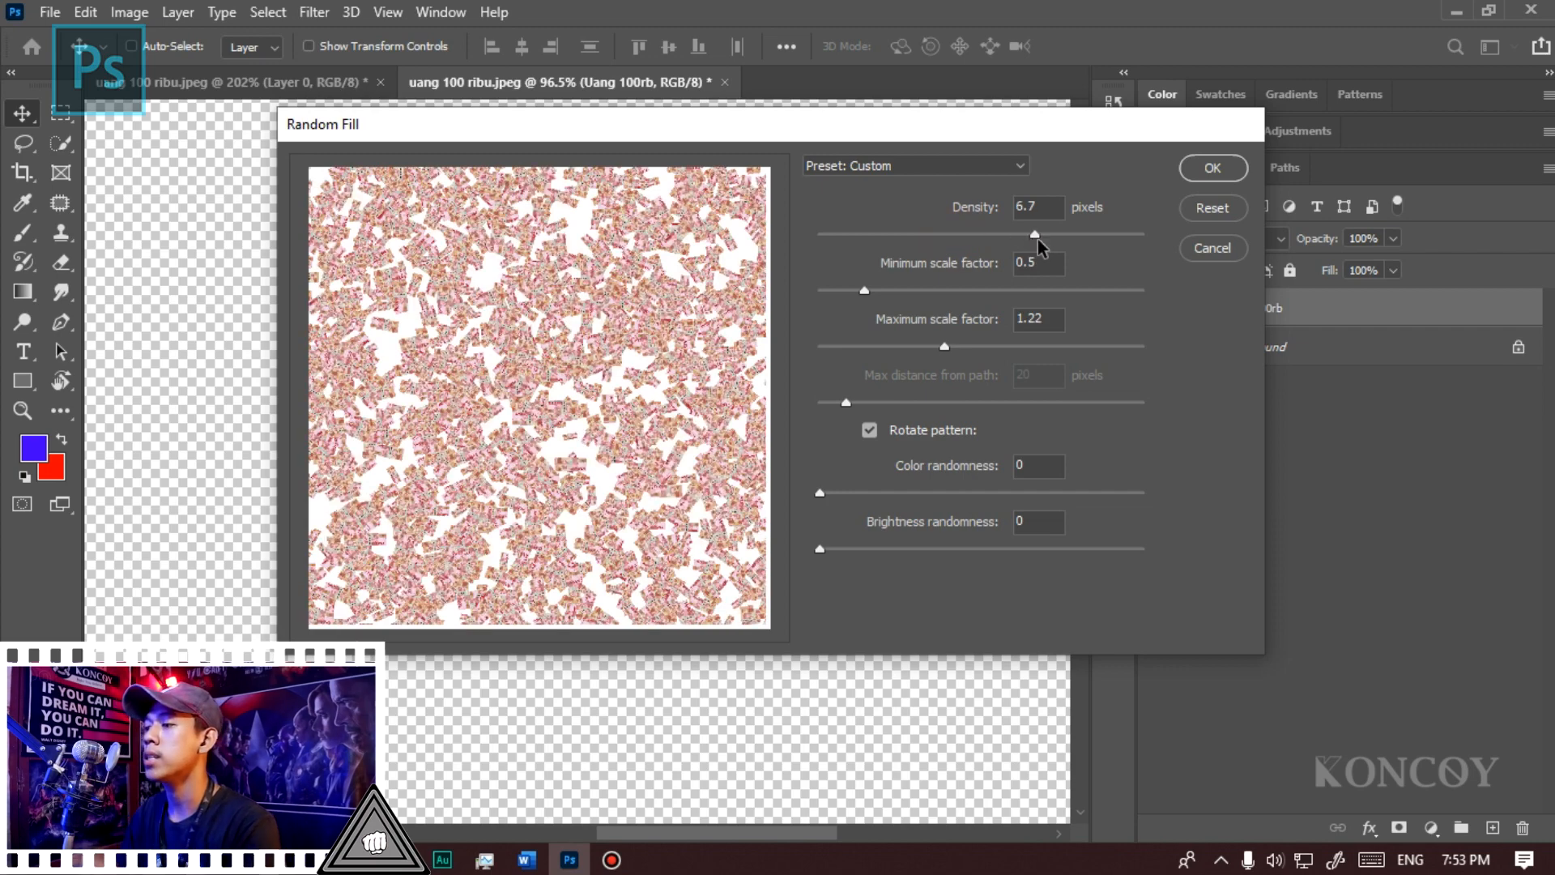
{"action": "left_click_drag", "start_coordinate": [890, 234], "coordinate": [1011, 237]}
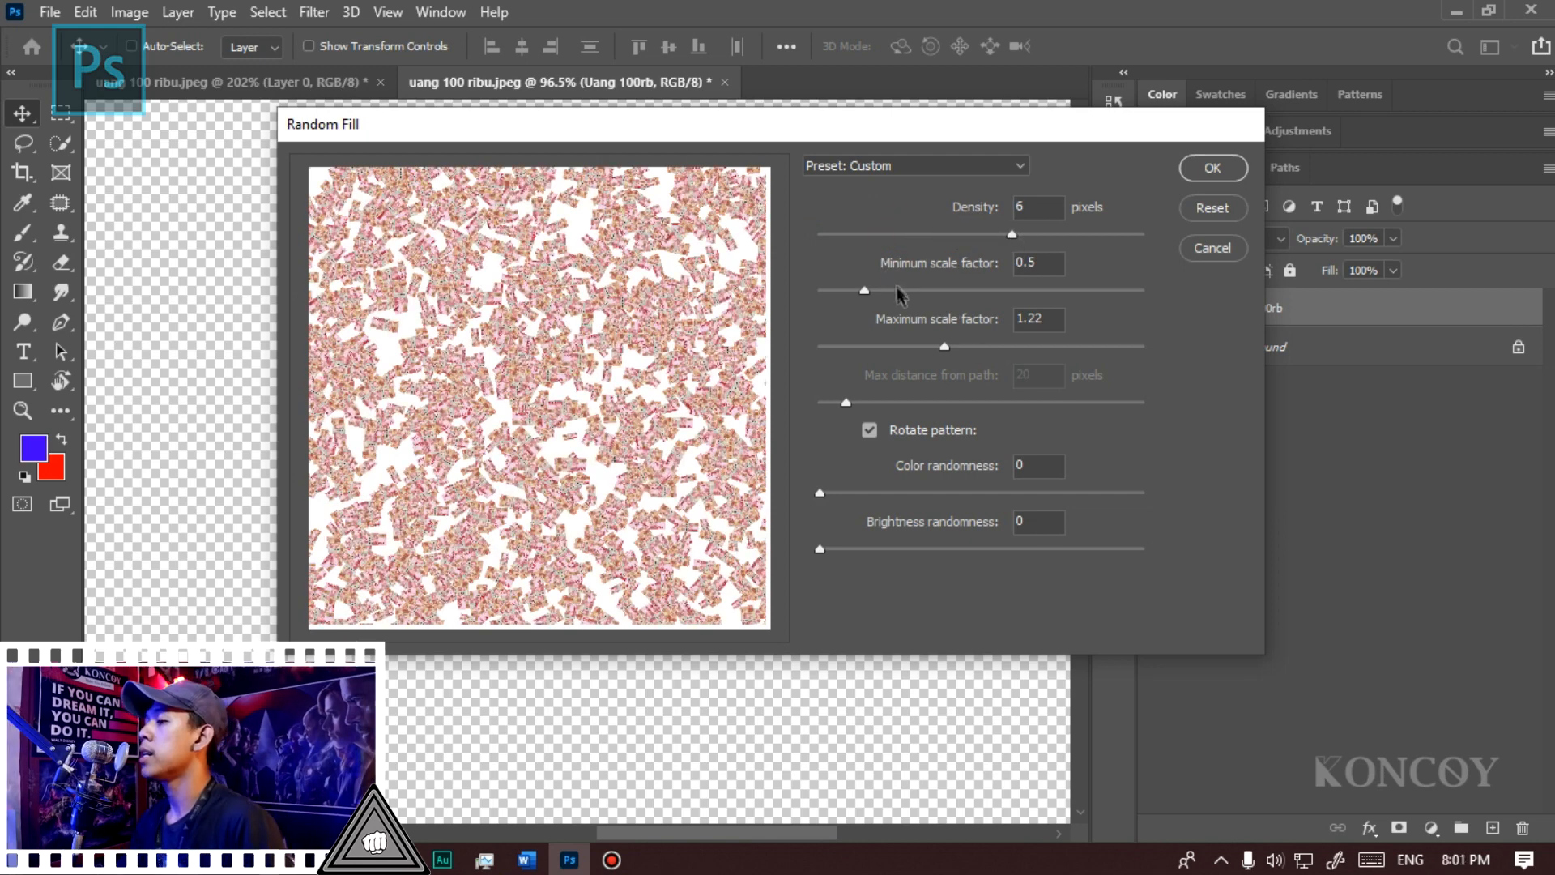
Step: Set the Random Fill minimum scale factor to 1.31 and the maximum scale factor to 2.55
{"action": "left_click", "coordinate": [978, 291]}
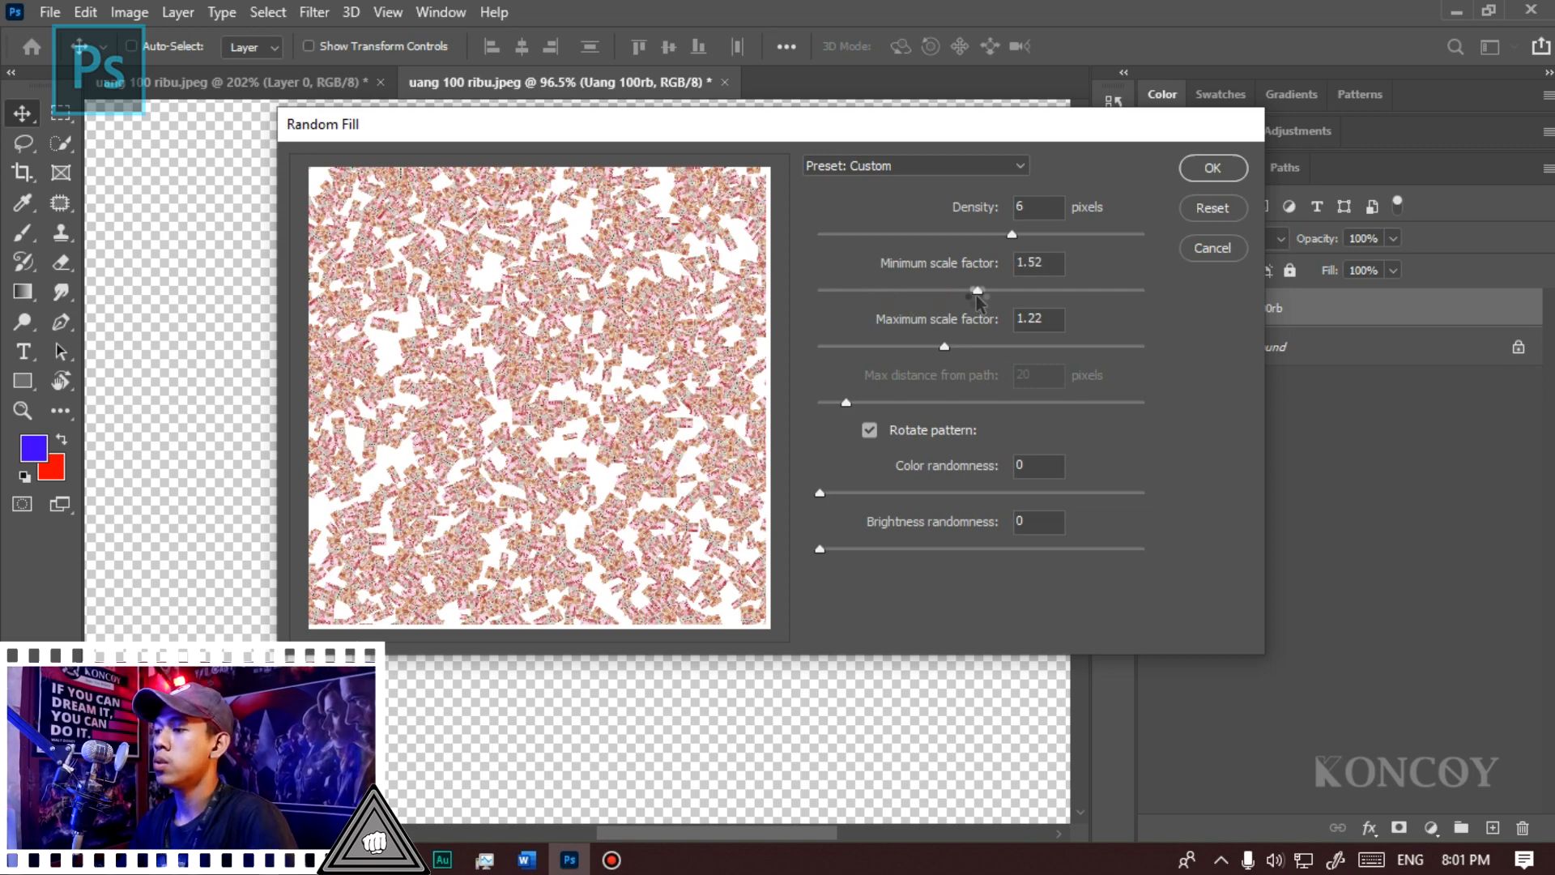
{"action": "left_click_drag", "start_coordinate": [978, 292], "coordinate": [1125, 294]}
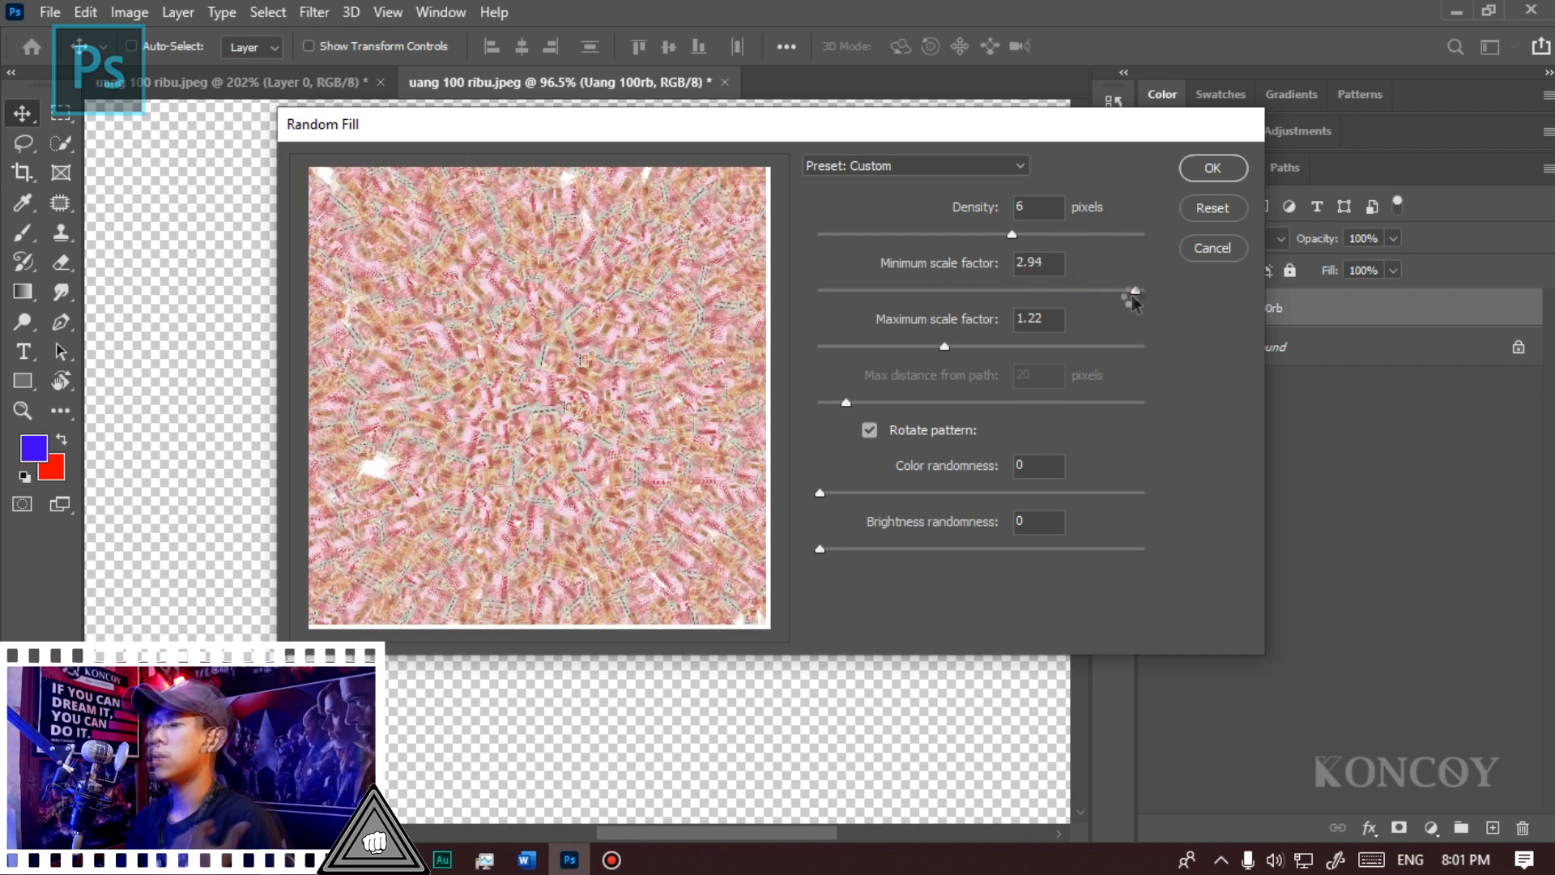
{"action": "left_click", "coordinate": [957, 291]}
{"action": "left_click_drag", "start_coordinate": [957, 292], "coordinate": [954, 292]}
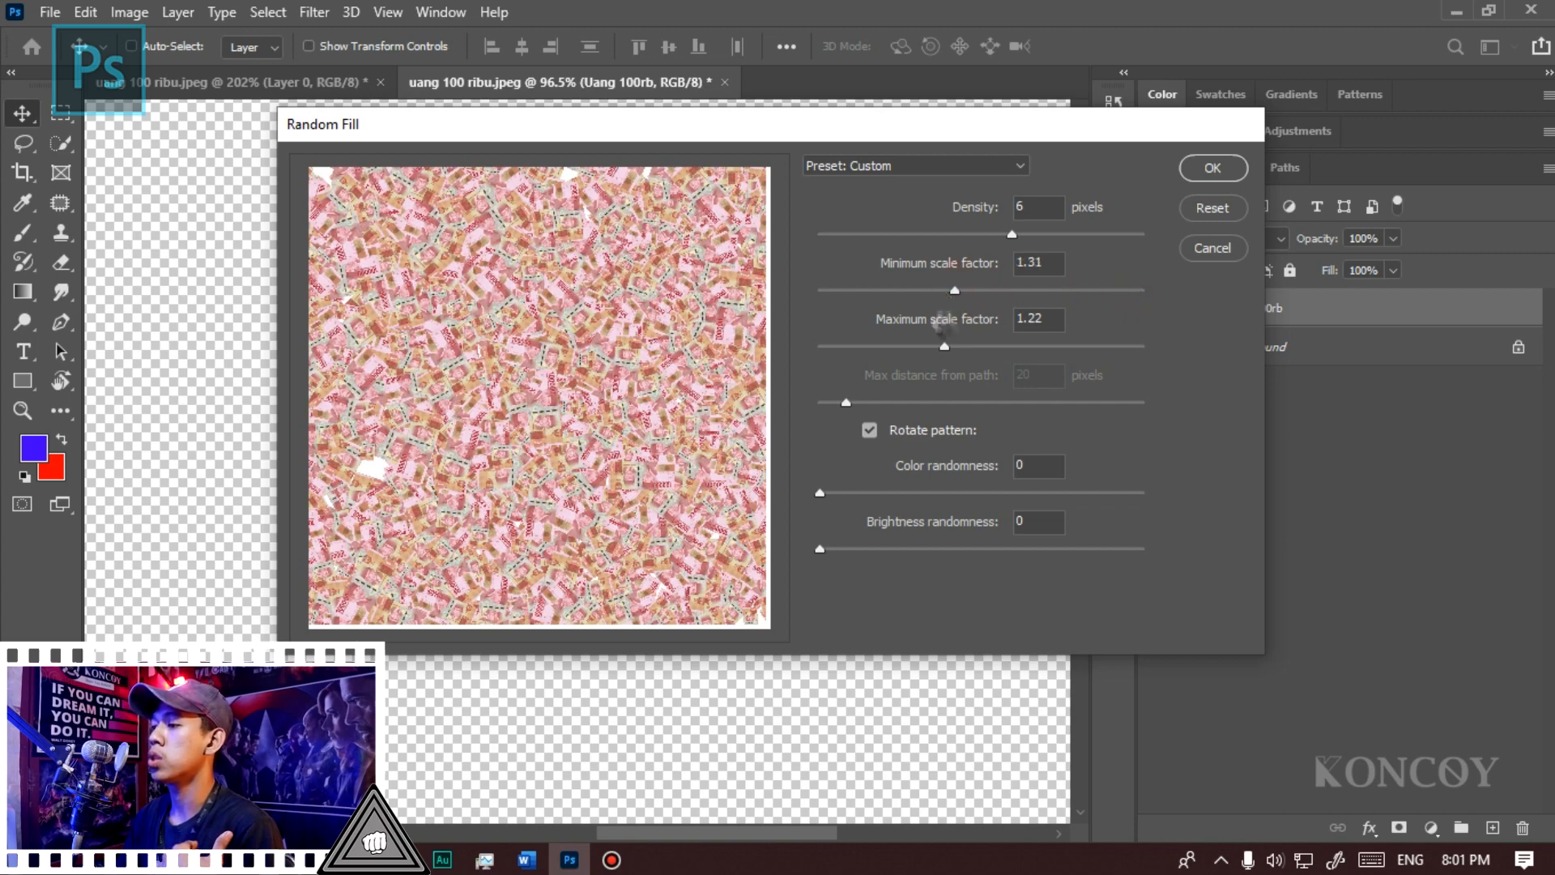
{"action": "left_click", "coordinate": [987, 348]}
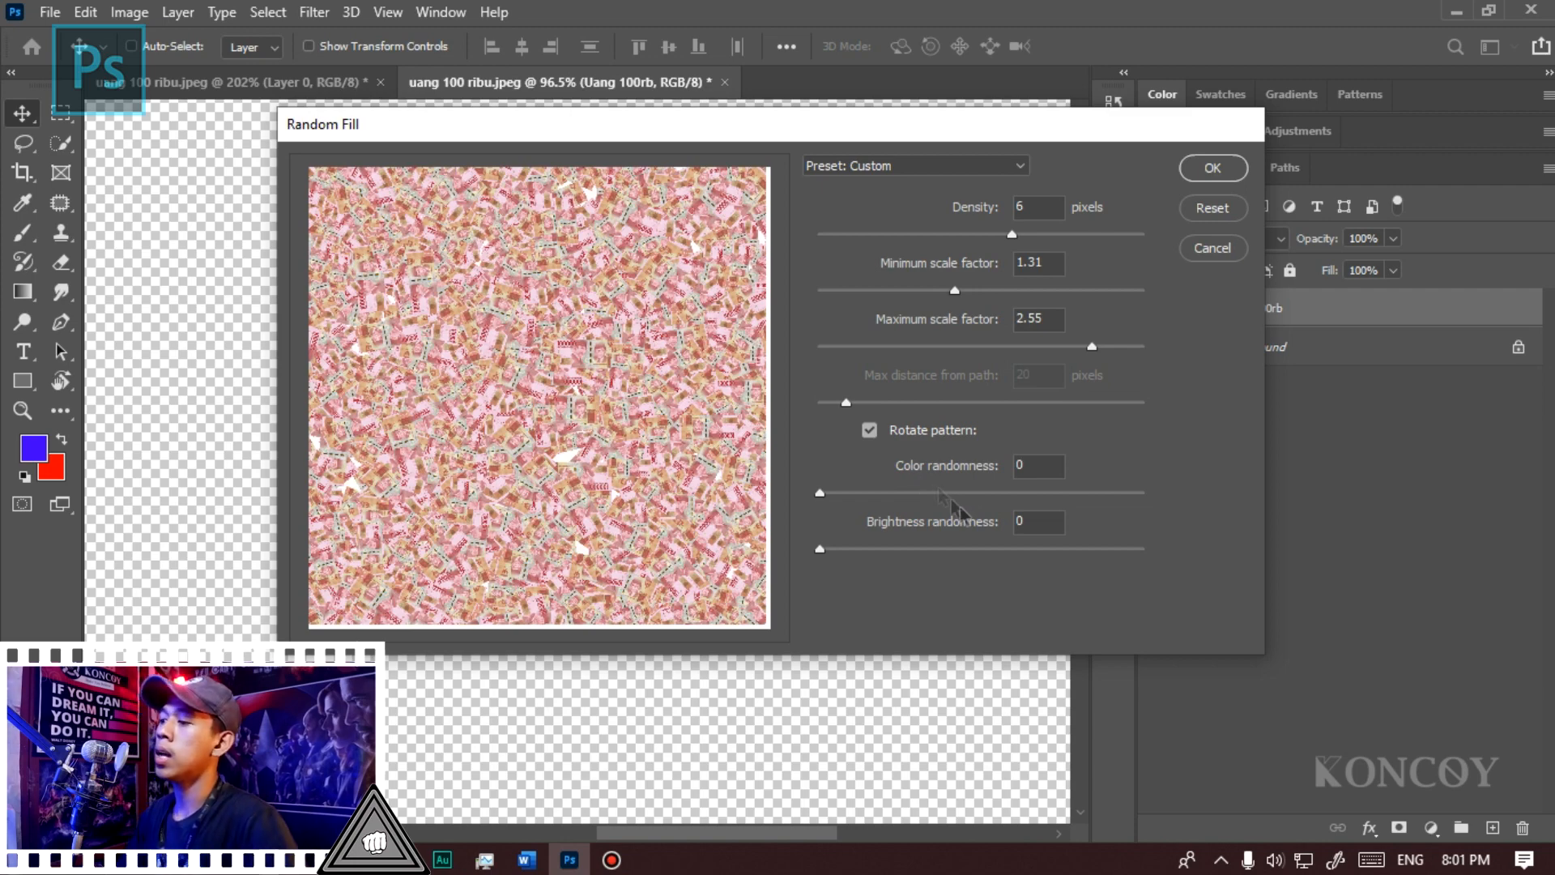
Step: Try a color randomness of 0.28 and a brightness randomness of 0.38 in the Random Fill
{"action": "left_click", "coordinate": [1000, 492]}
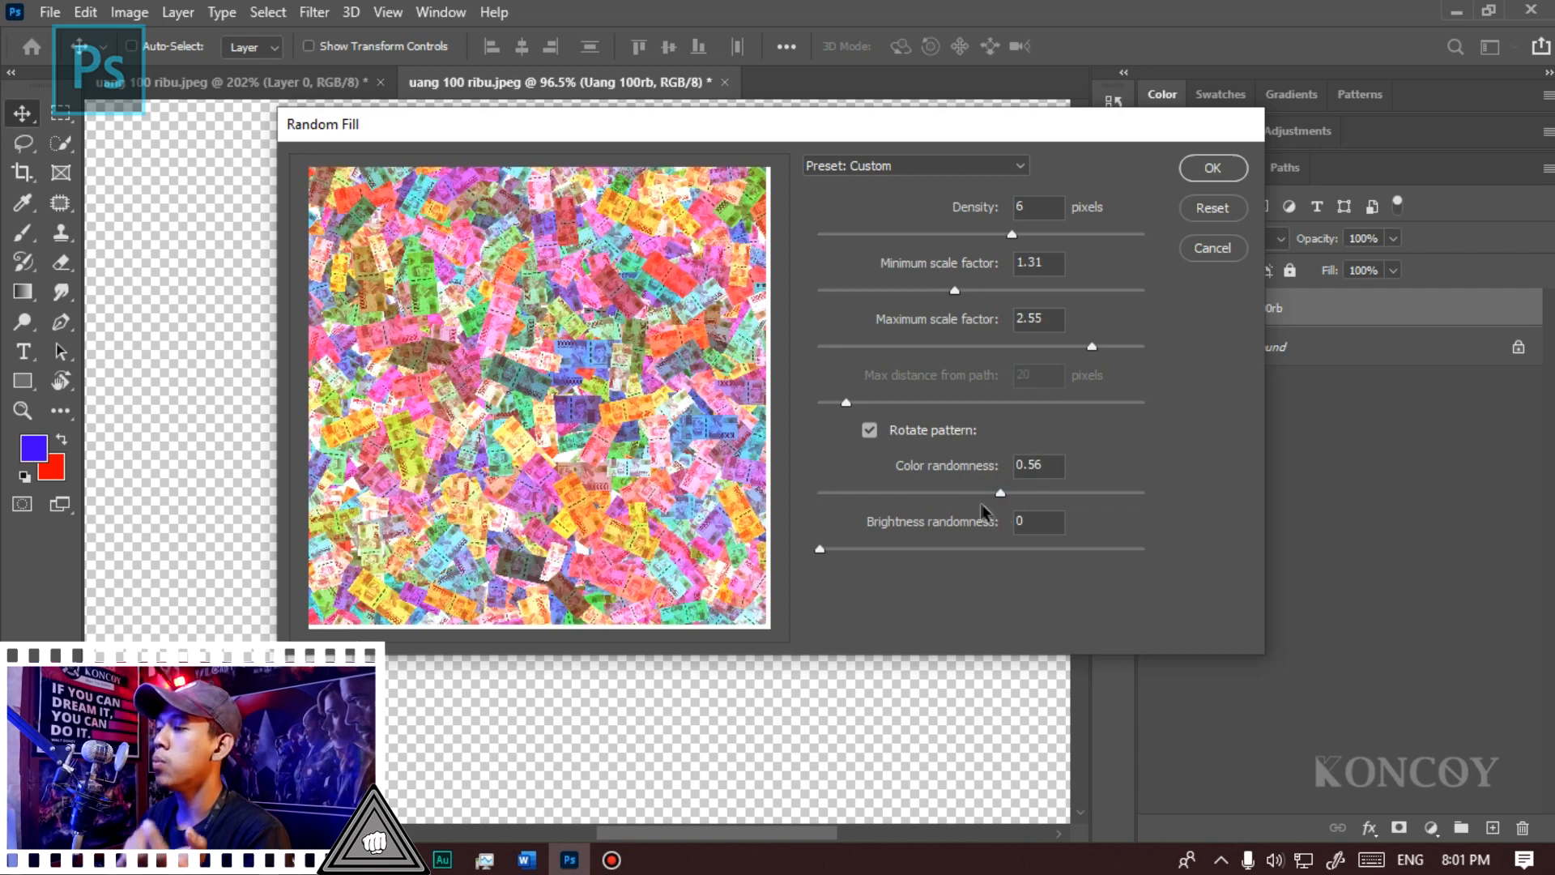
{"action": "left_click_drag", "start_coordinate": [937, 495], "coordinate": [993, 553]}
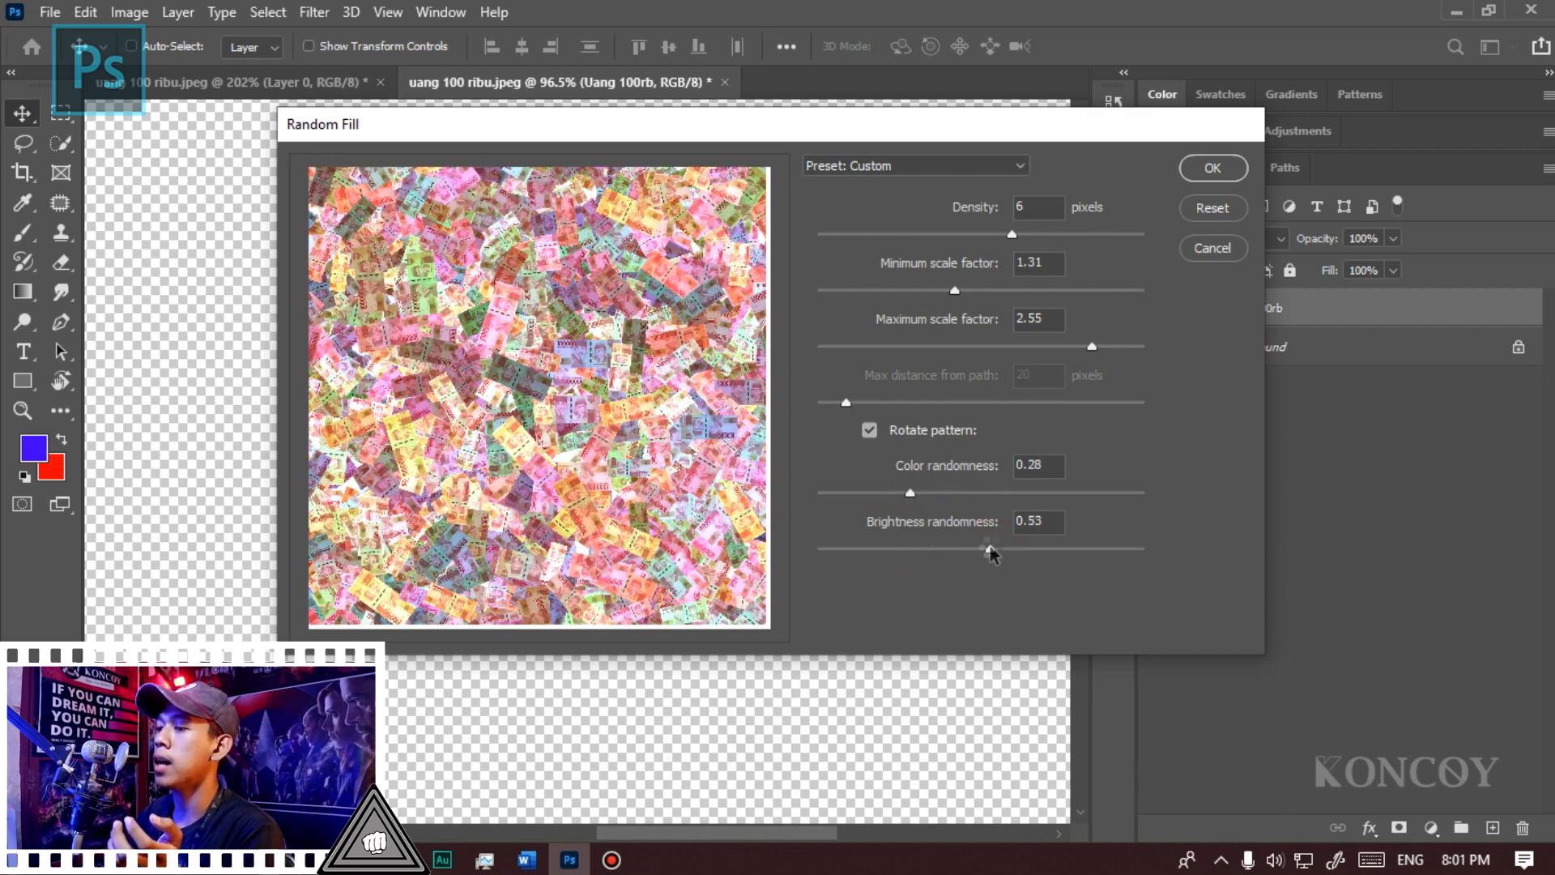
{"action": "left_click", "coordinate": [945, 548]}
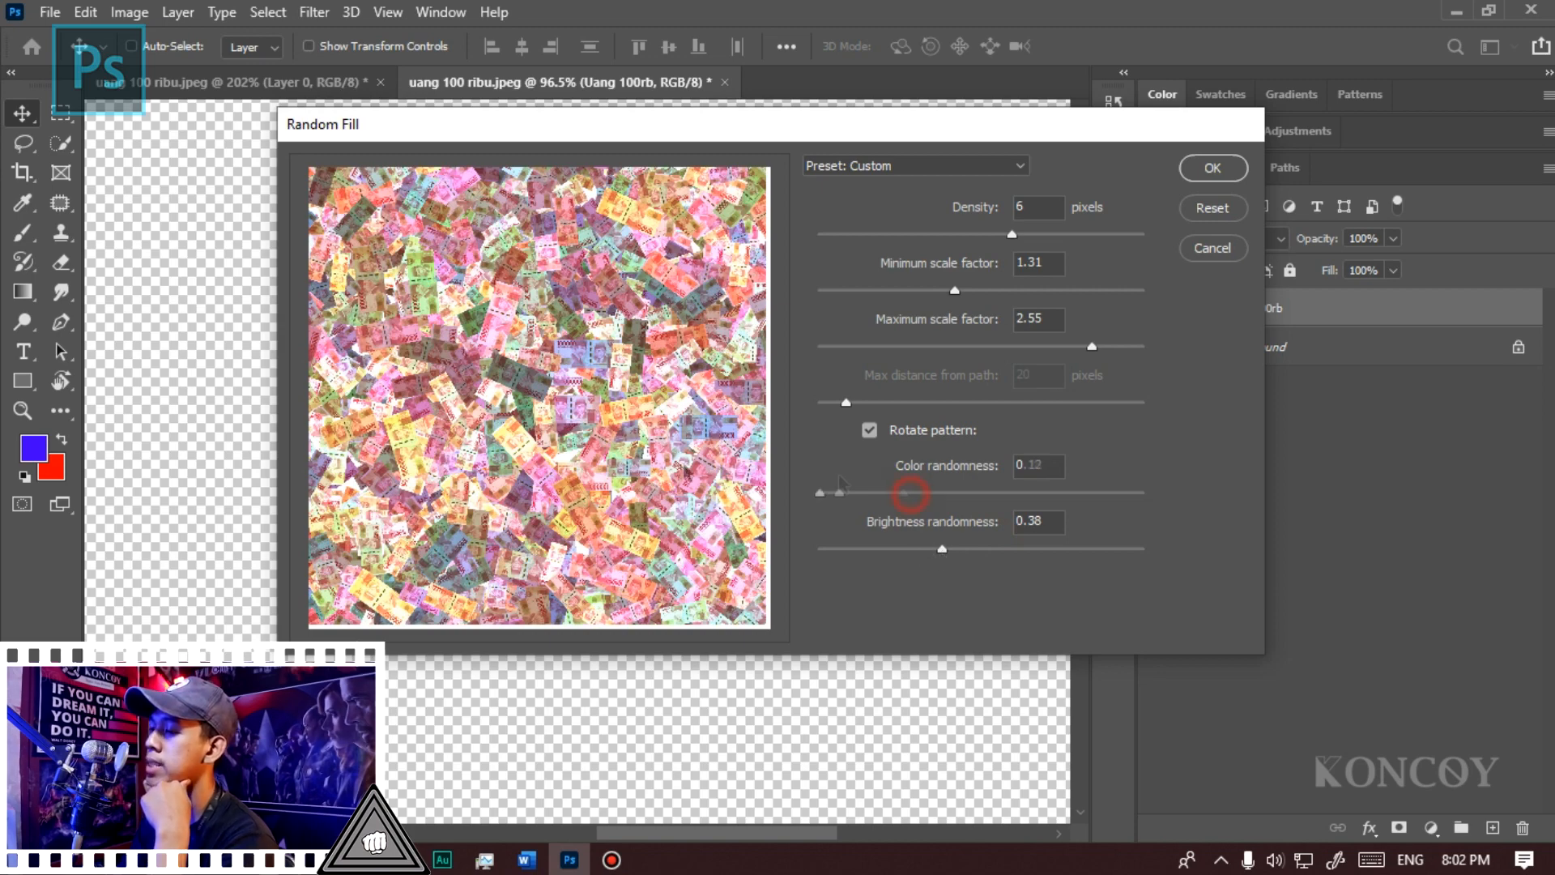
Step: Set color and brightness randomness to 0, and cancel the Random Fill after viewing its preset options
{"action": "left_click_drag", "start_coordinate": [910, 492], "coordinate": [820, 492]}
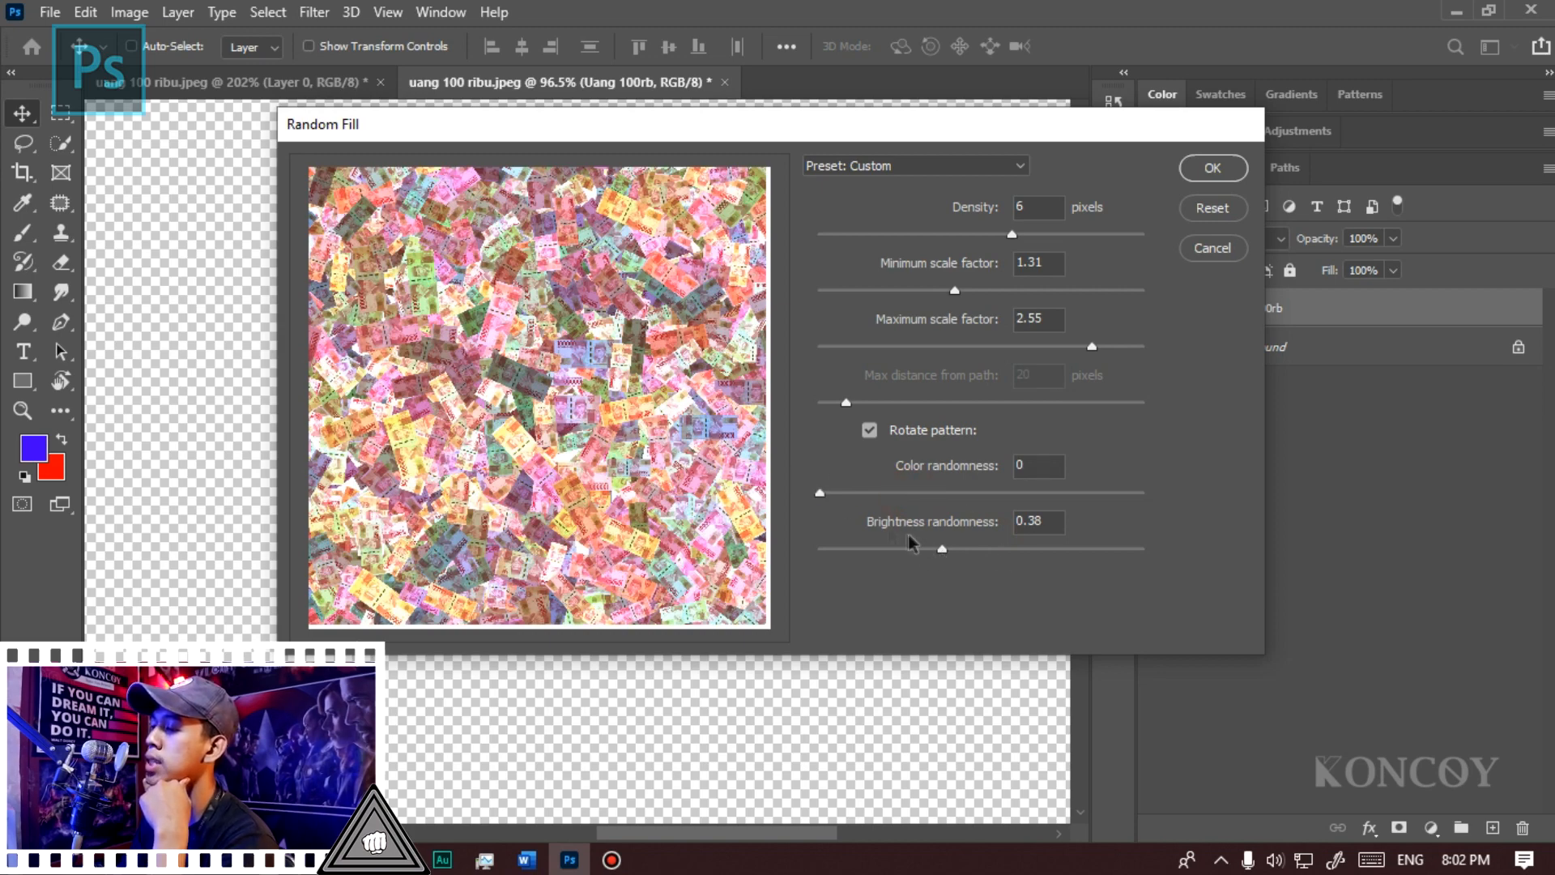
{"action": "left_click", "coordinate": [942, 549]}
{"action": "left_click_drag", "start_coordinate": [942, 549], "coordinate": [759, 547]}
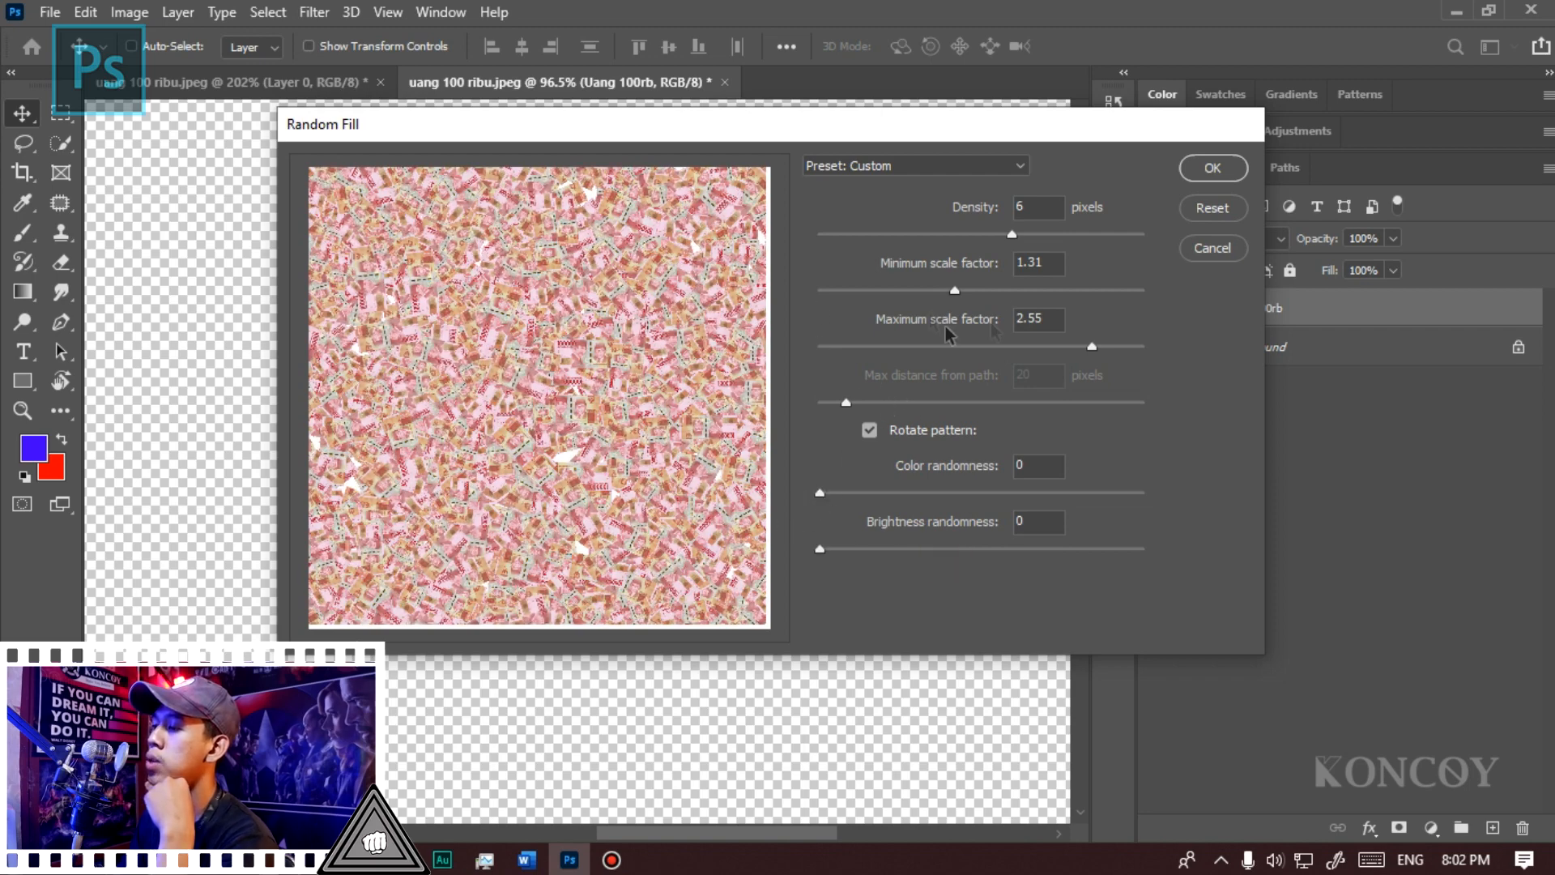
{"action": "left_click", "coordinate": [968, 166]}
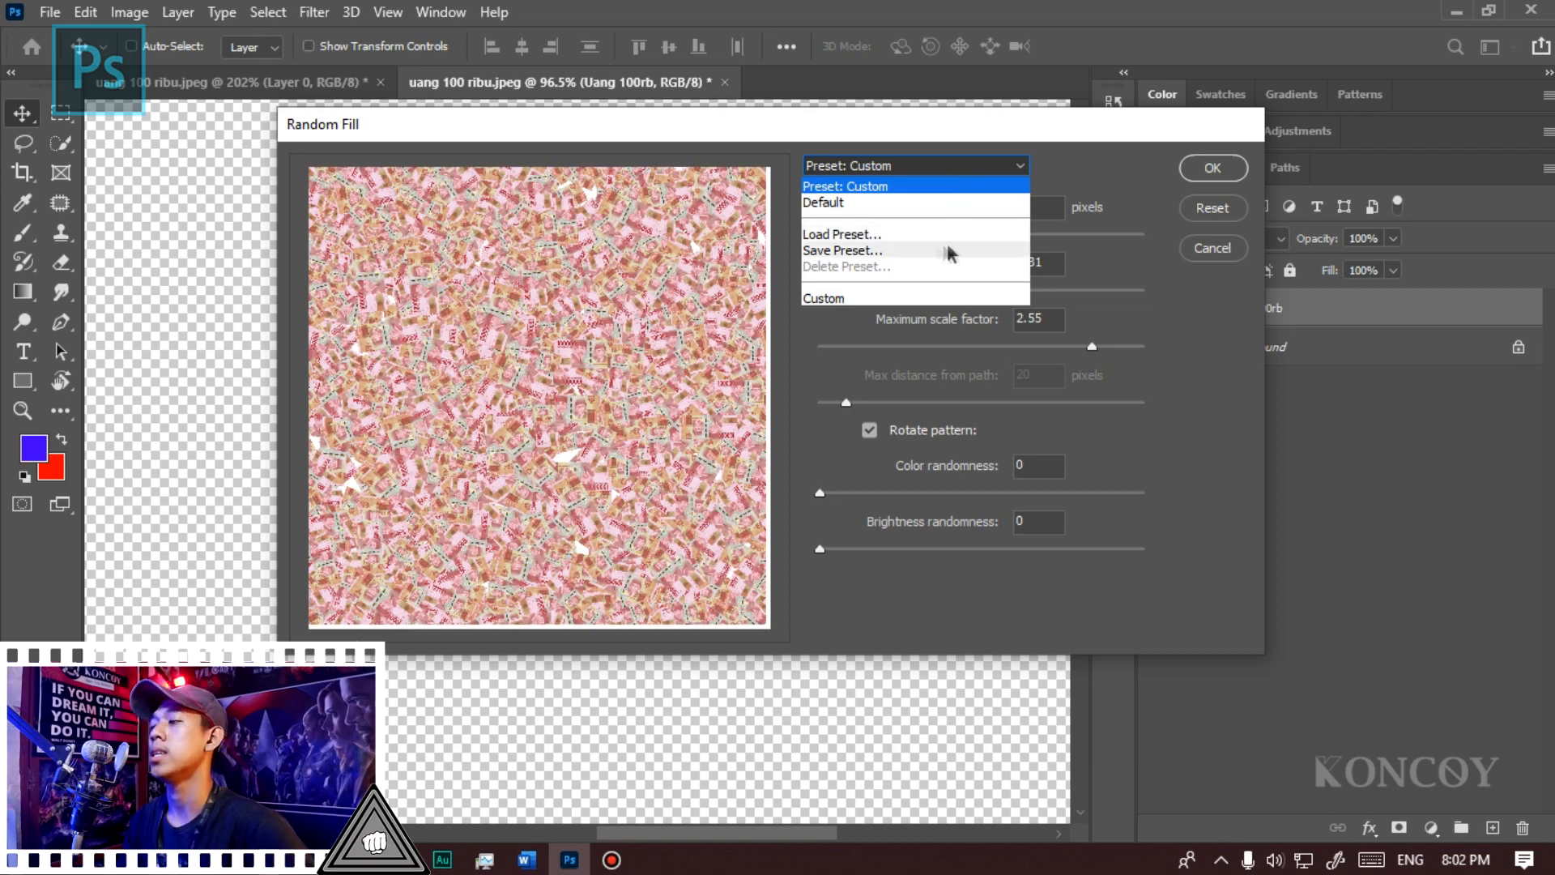
{"action": "left_click", "coordinate": [1216, 248]}
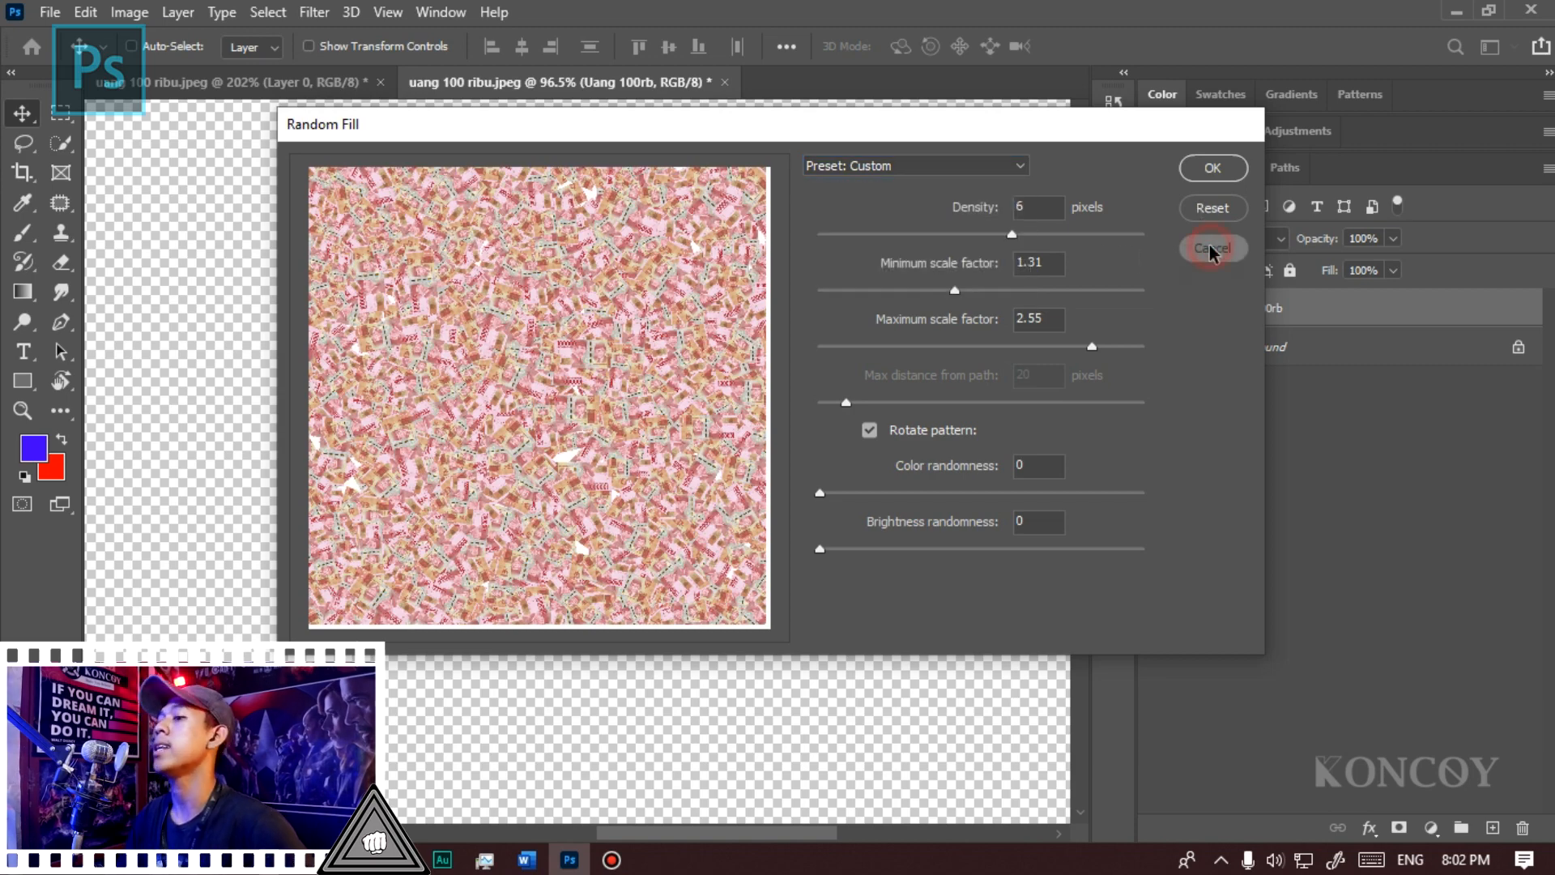
Step: Try a Brick Fill script with the banknote pattern, using a spacing of -646 pixels and a pattern scale of 0.77
{"action": "left_click", "coordinate": [1213, 248]}
{"action": "left_click", "coordinate": [85, 11]}
{"action": "left_click", "coordinate": [381, 358]}
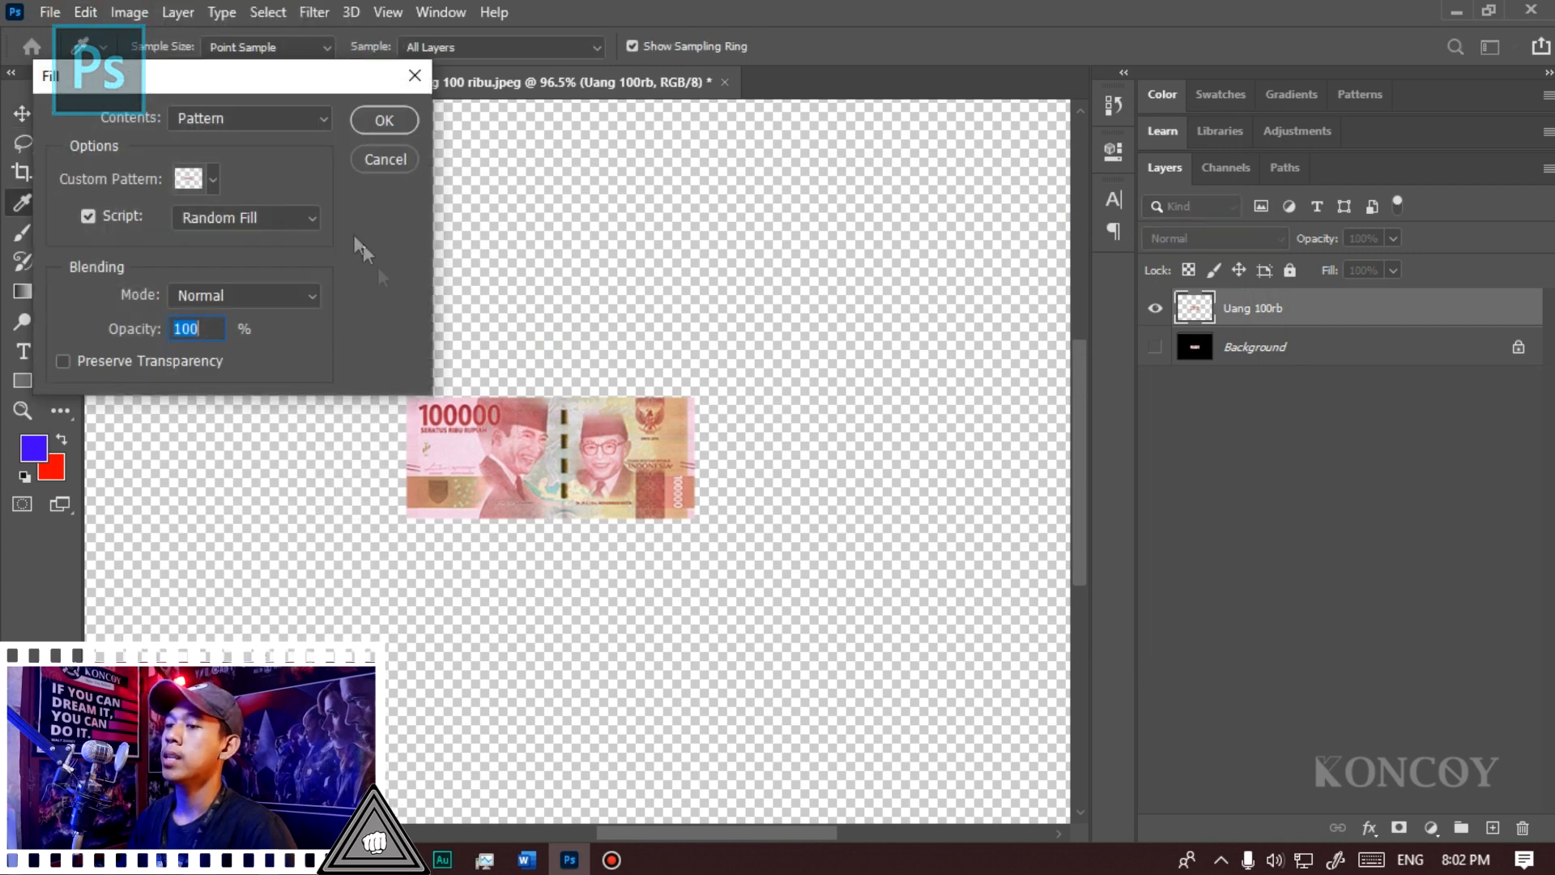
{"action": "left_click", "coordinate": [272, 220]}
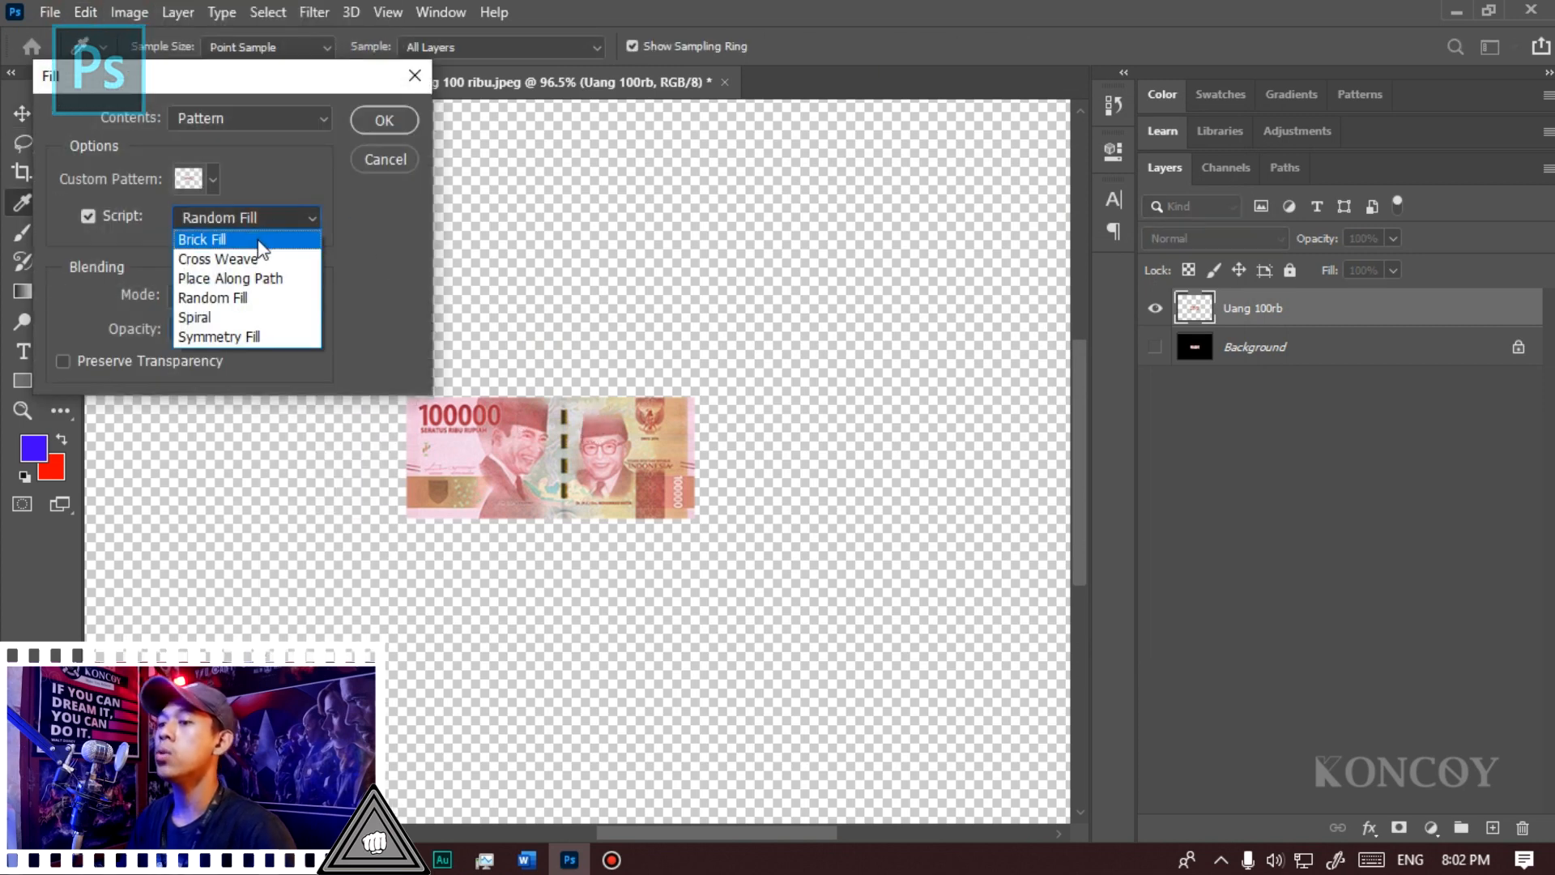
{"action": "left_click", "coordinate": [257, 240]}
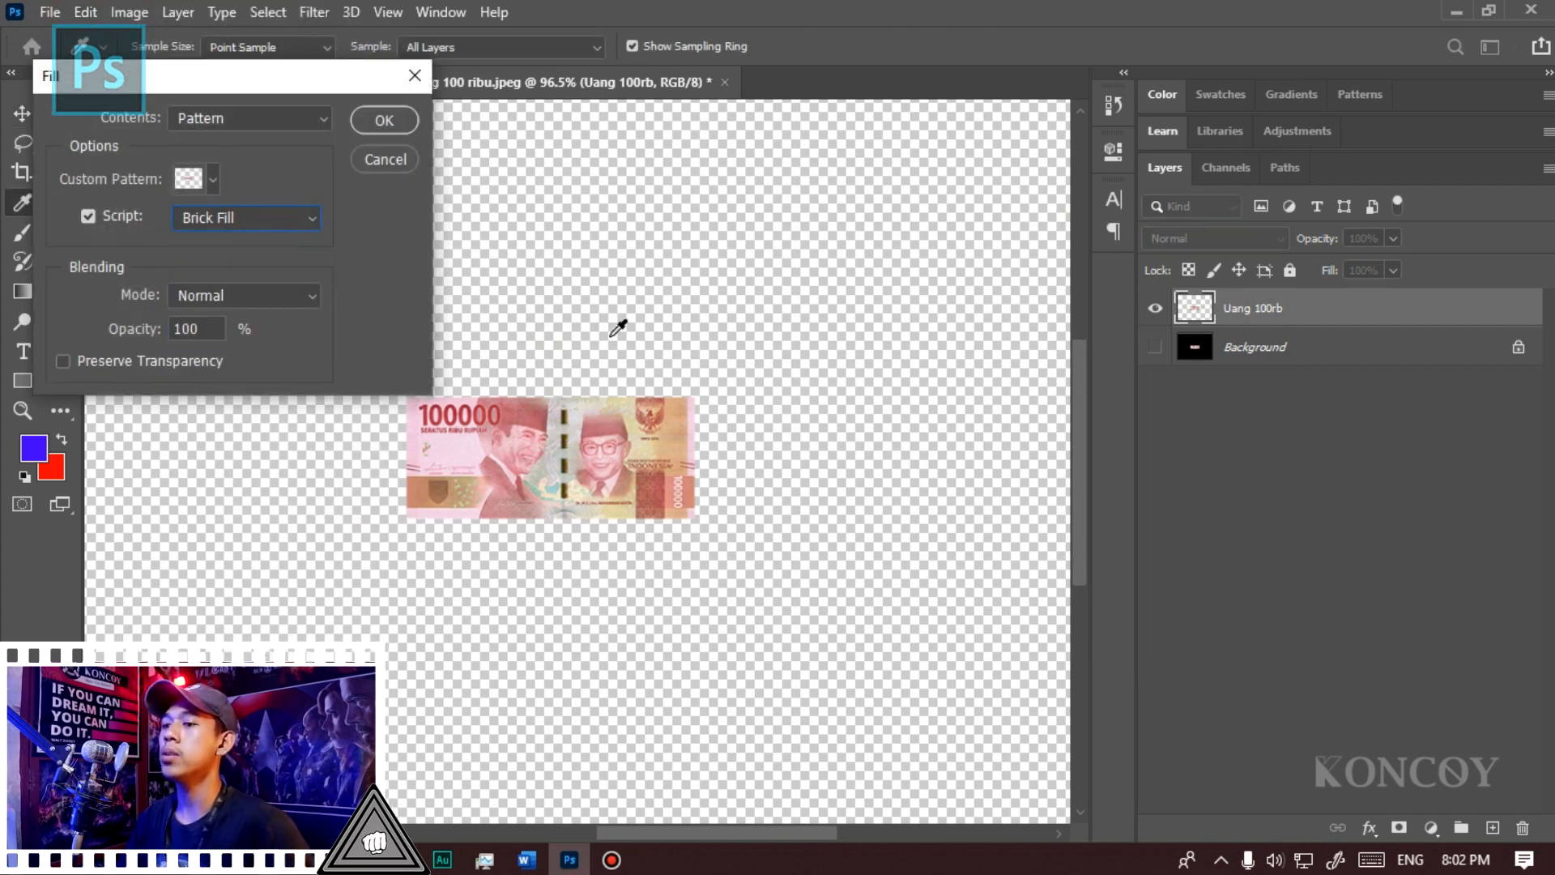
{"action": "left_click", "coordinate": [385, 122]}
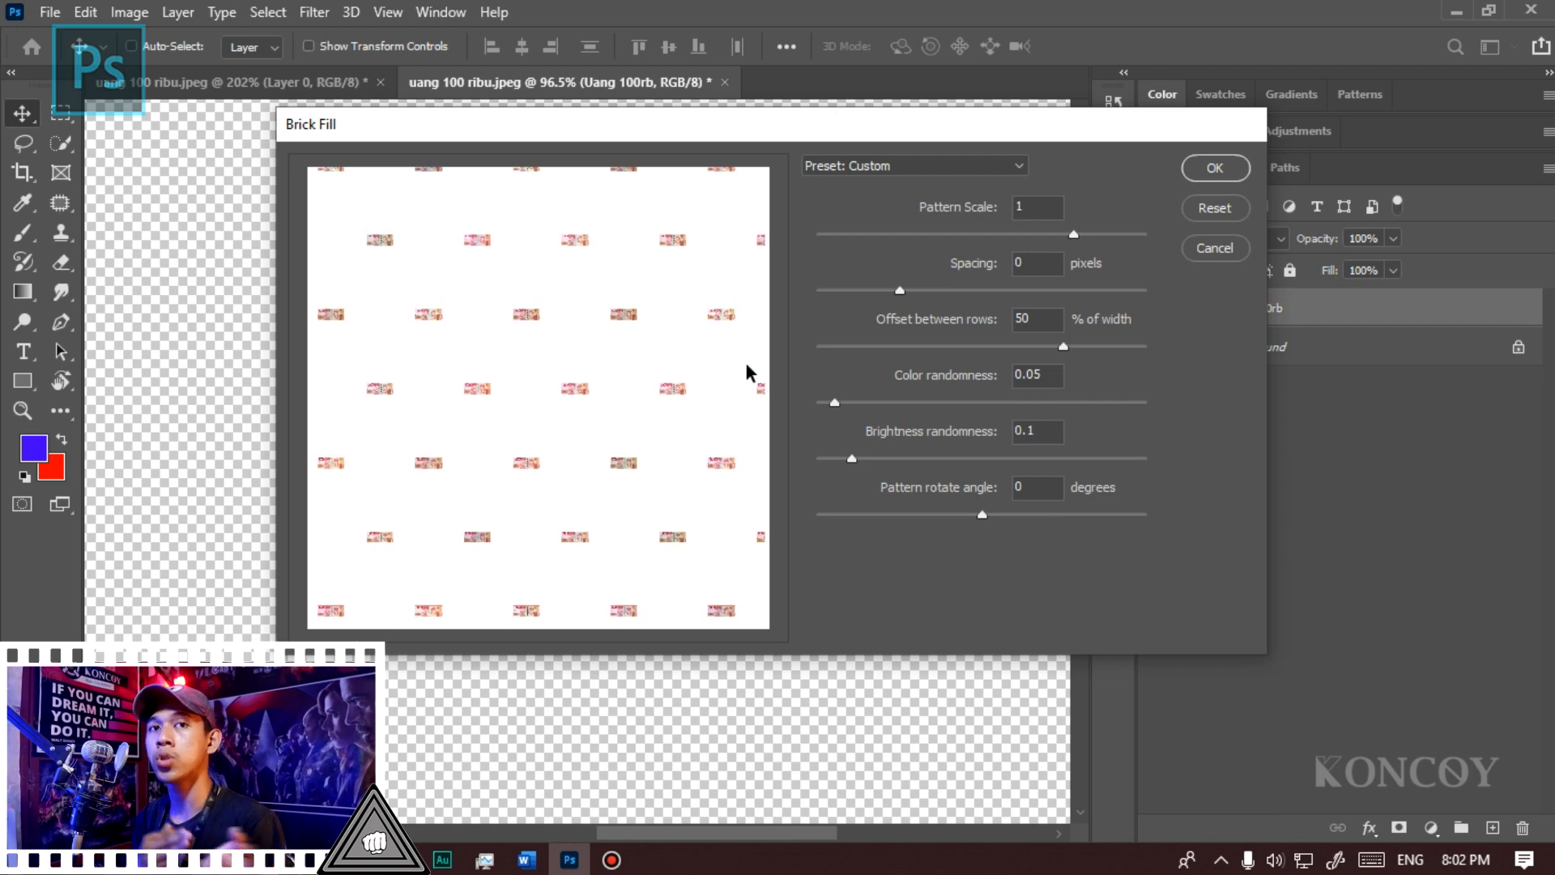
{"action": "left_click_drag", "start_coordinate": [1012, 292], "coordinate": [844, 293]}
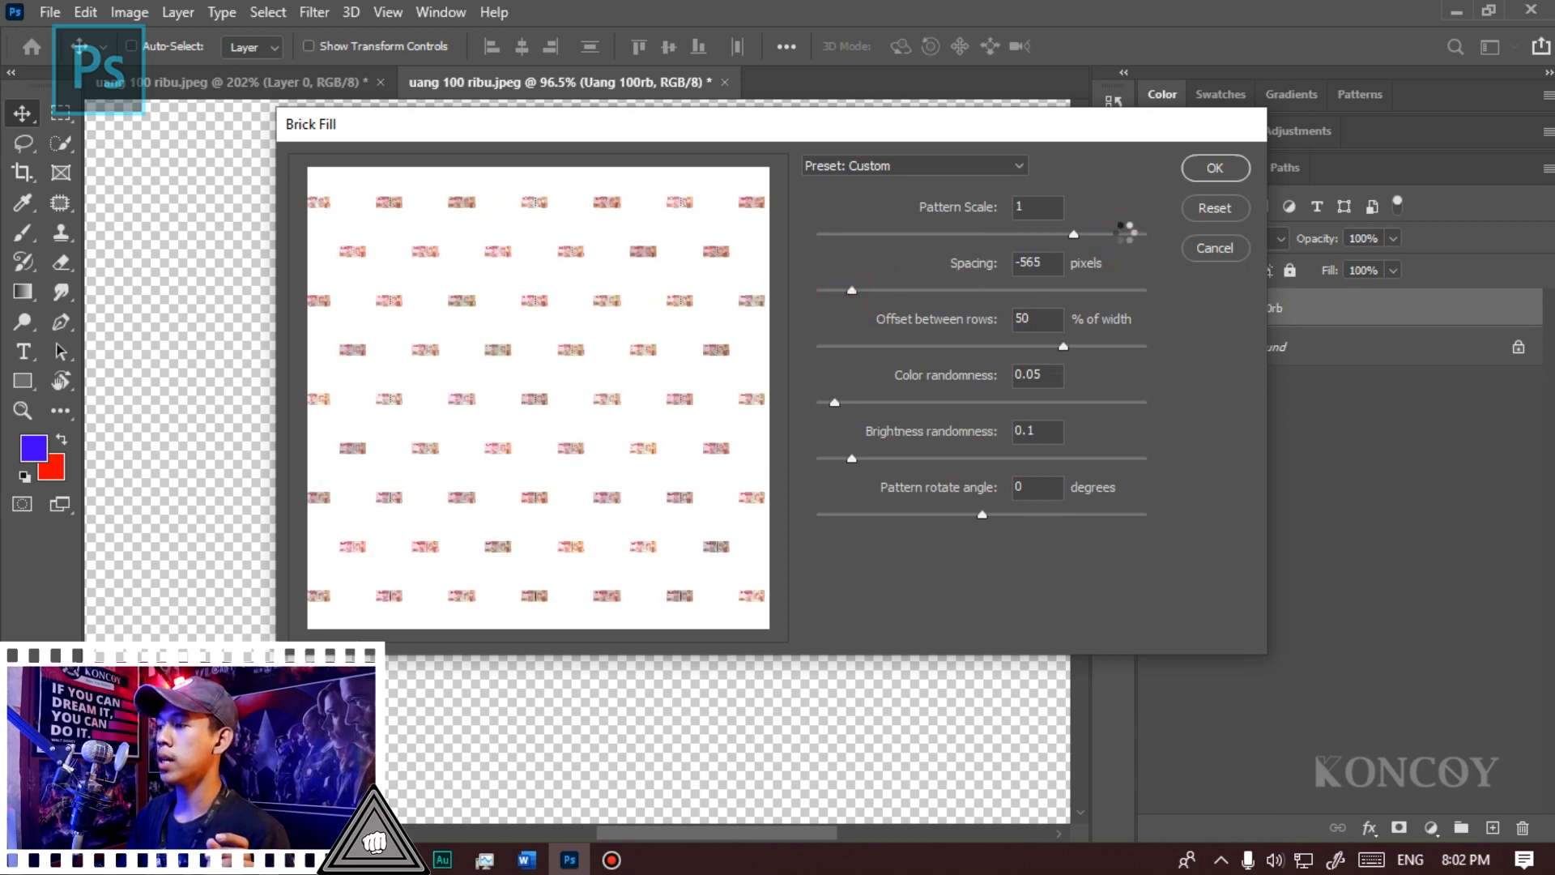
{"action": "left_click_drag", "start_coordinate": [1073, 235], "coordinate": [960, 237]}
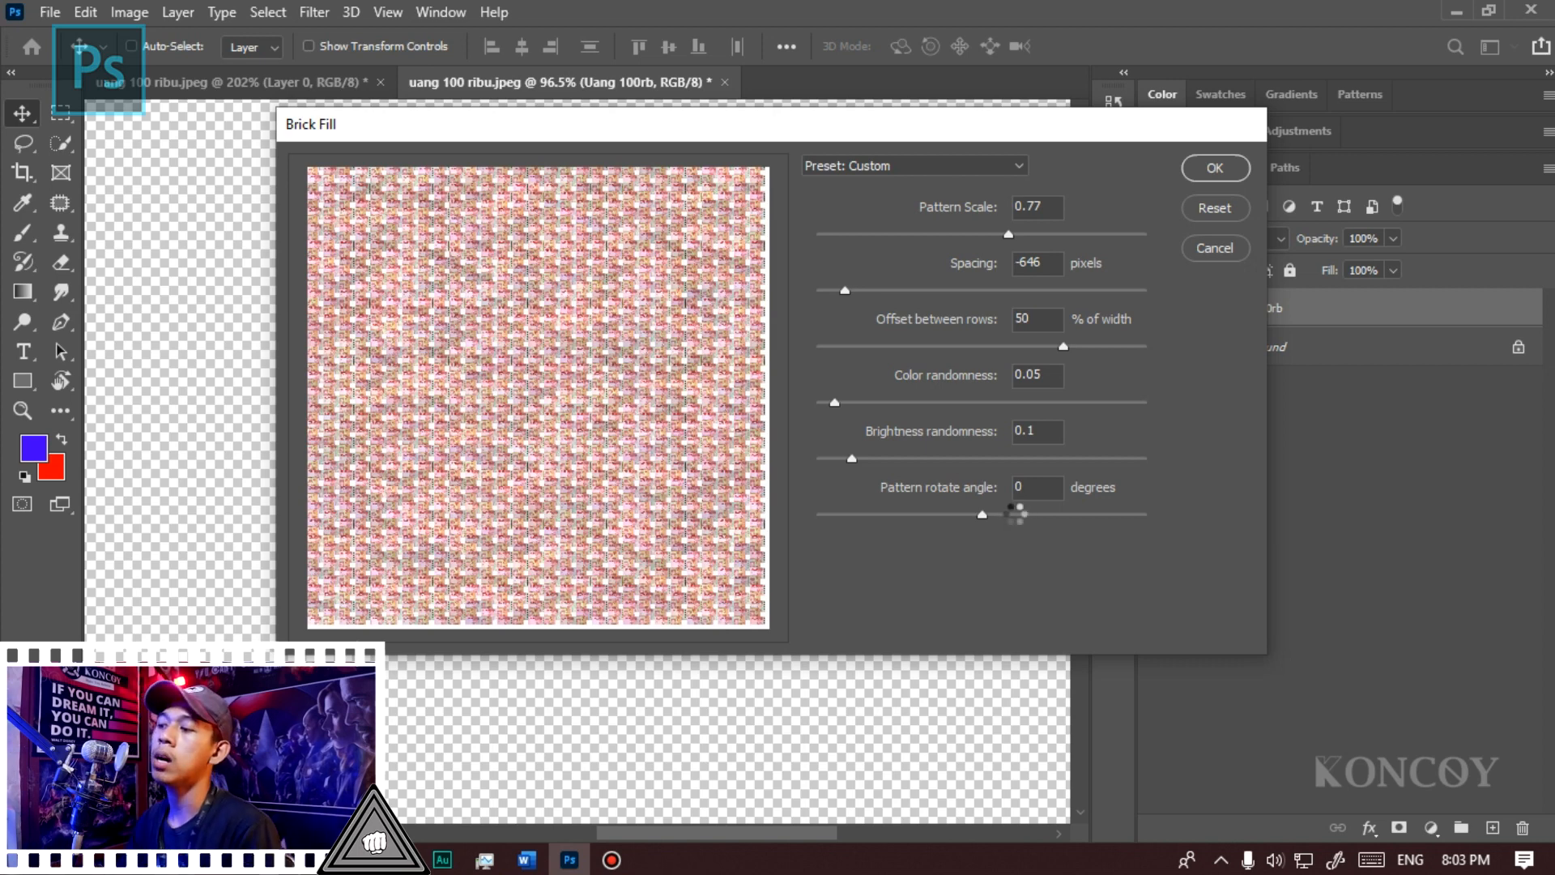
{"action": "left_click", "coordinate": [1210, 167]}
{"action": "key", "text": "Escape"}
Step: Try a Cross Weave script fill with the banknote pattern at a spacing of 1551 pixels, and cancel it
{"action": "scroll", "coordinate": [518, 354], "scroll_direction": "down", "scroll_amount": 4}
{"action": "scroll", "coordinate": [519, 353], "scroll_direction": "up", "scroll_amount": 7}
{"action": "scroll", "coordinate": [503, 348], "scroll_direction": "down", "scroll_amount": 4}
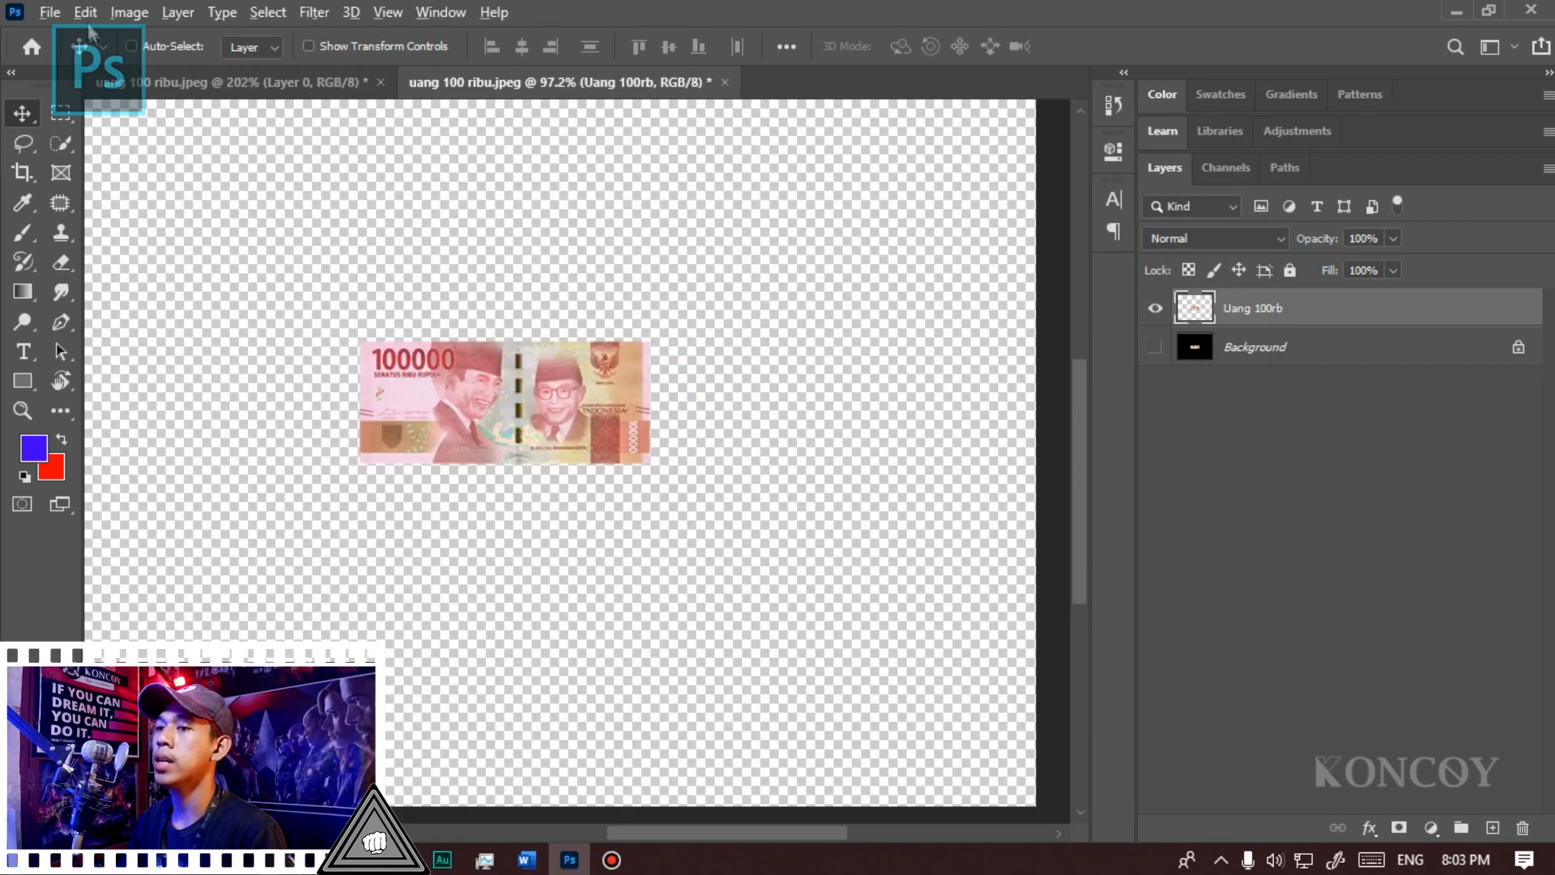
{"action": "left_click", "coordinate": [85, 12]}
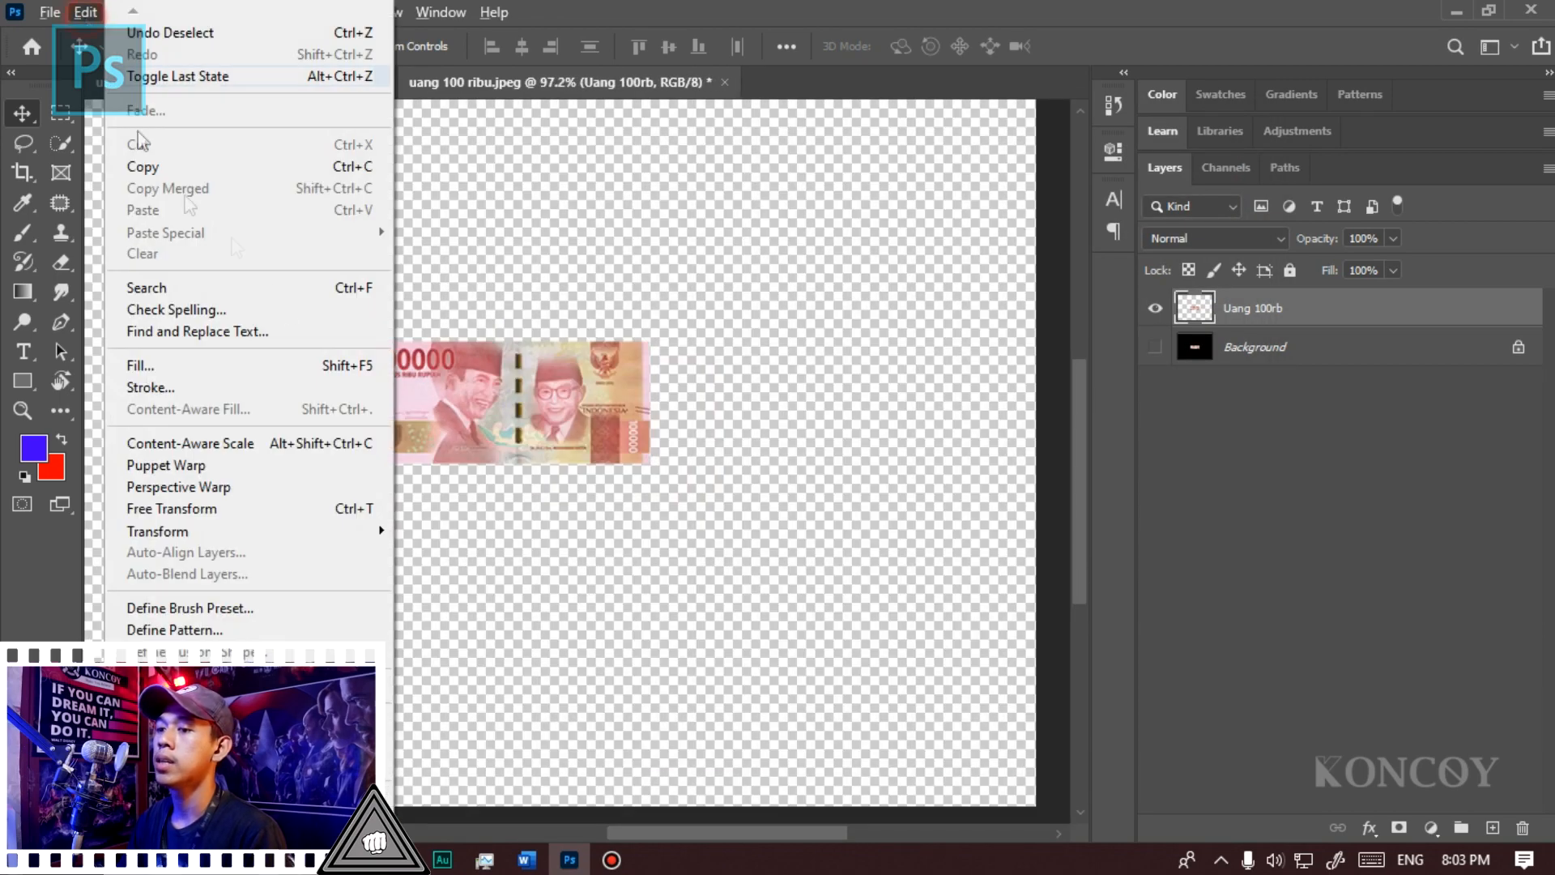
{"action": "left_click", "coordinate": [330, 369]}
{"action": "left_click", "coordinate": [223, 220]}
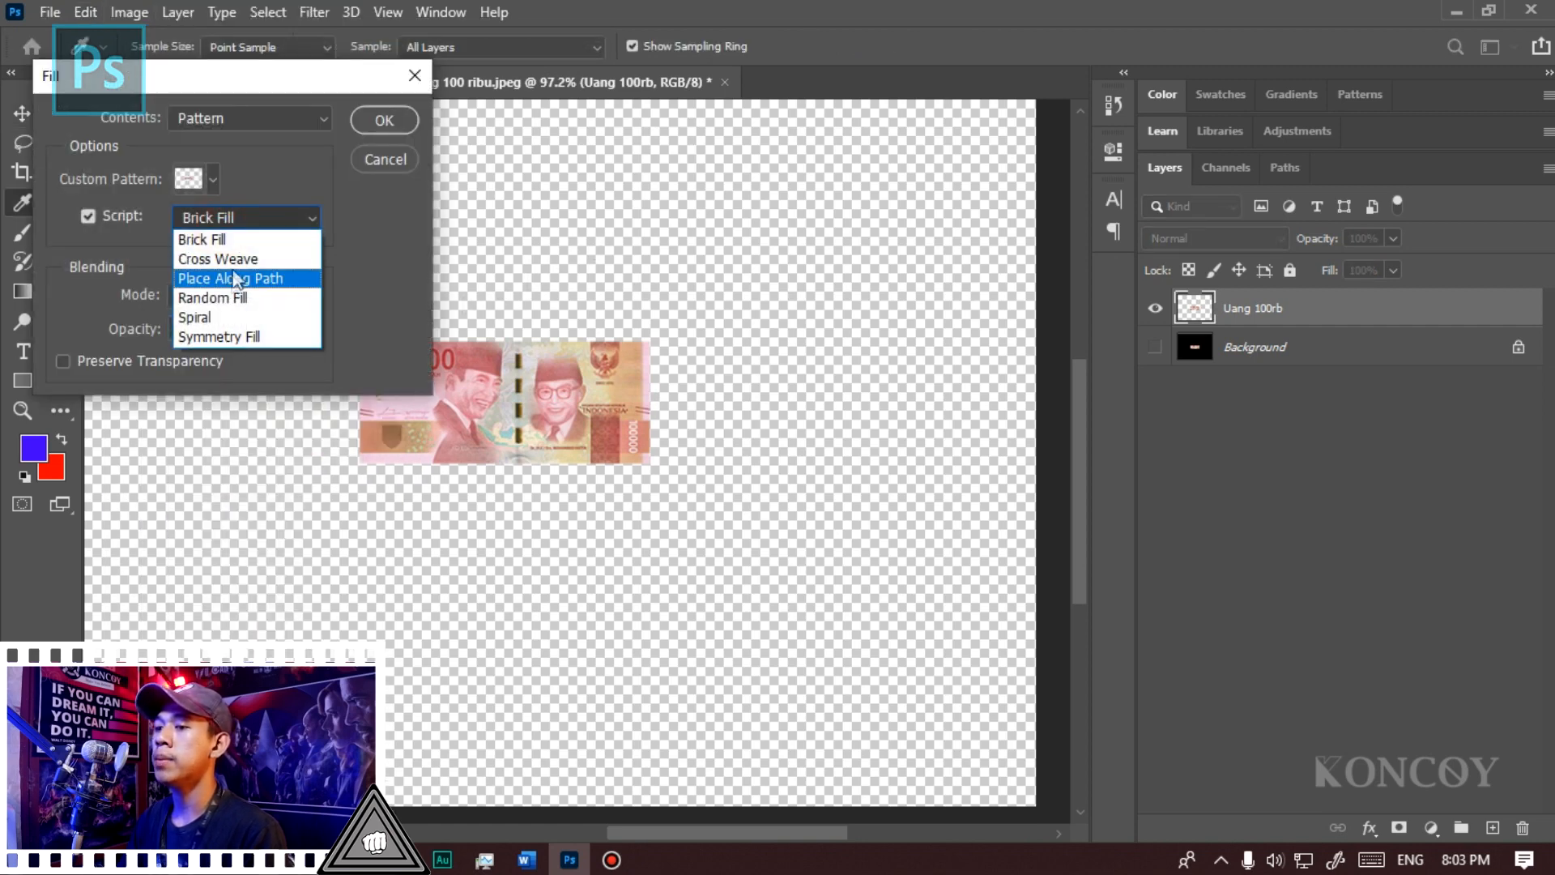
{"action": "left_click", "coordinate": [233, 262]}
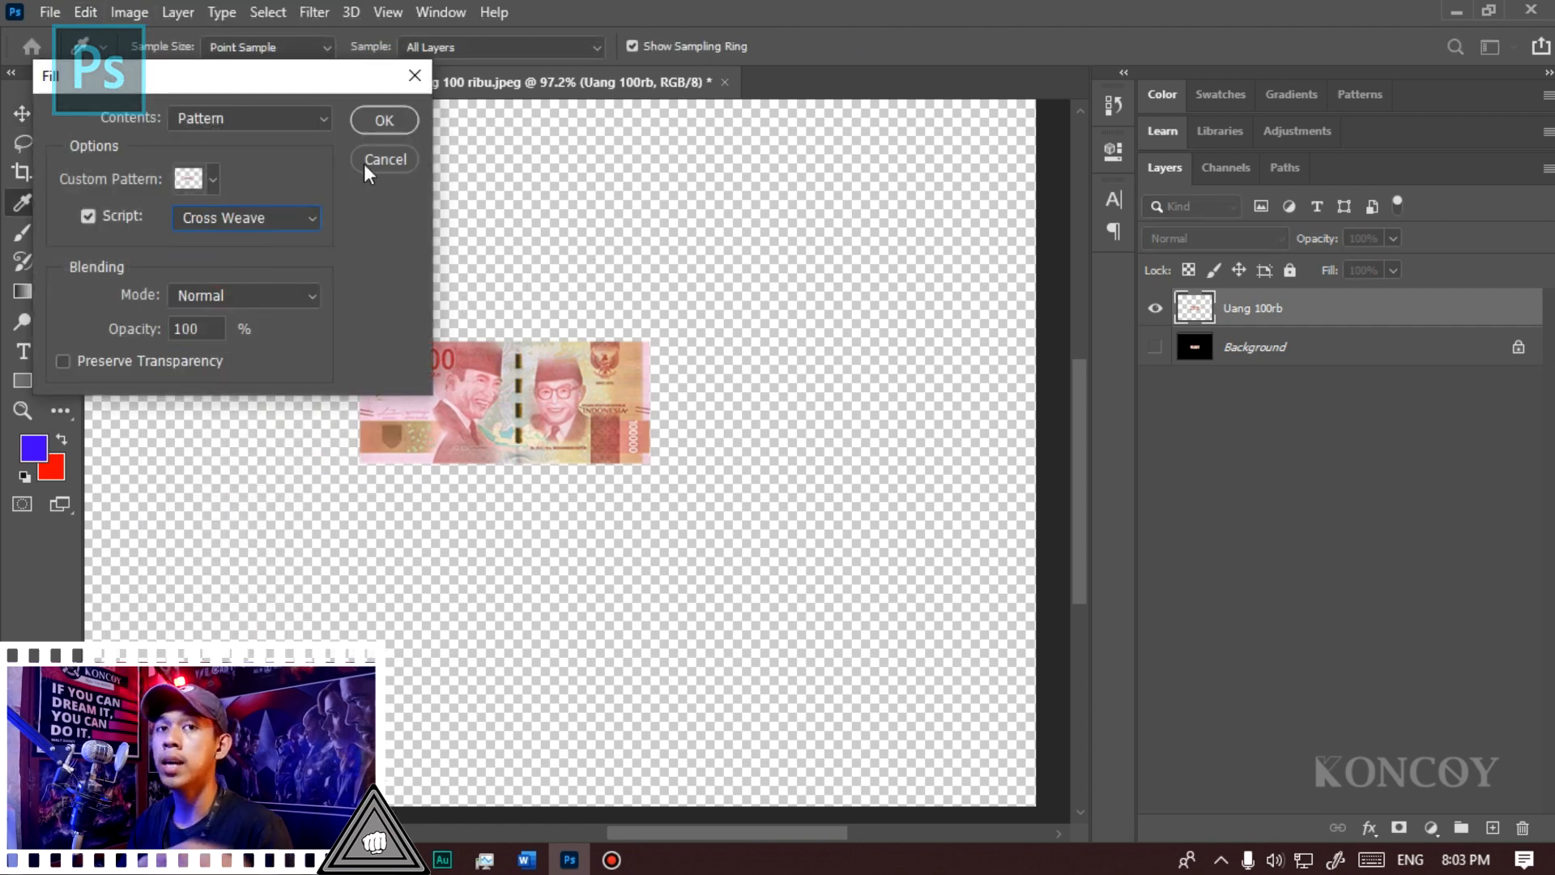
{"action": "left_click", "coordinate": [375, 120]}
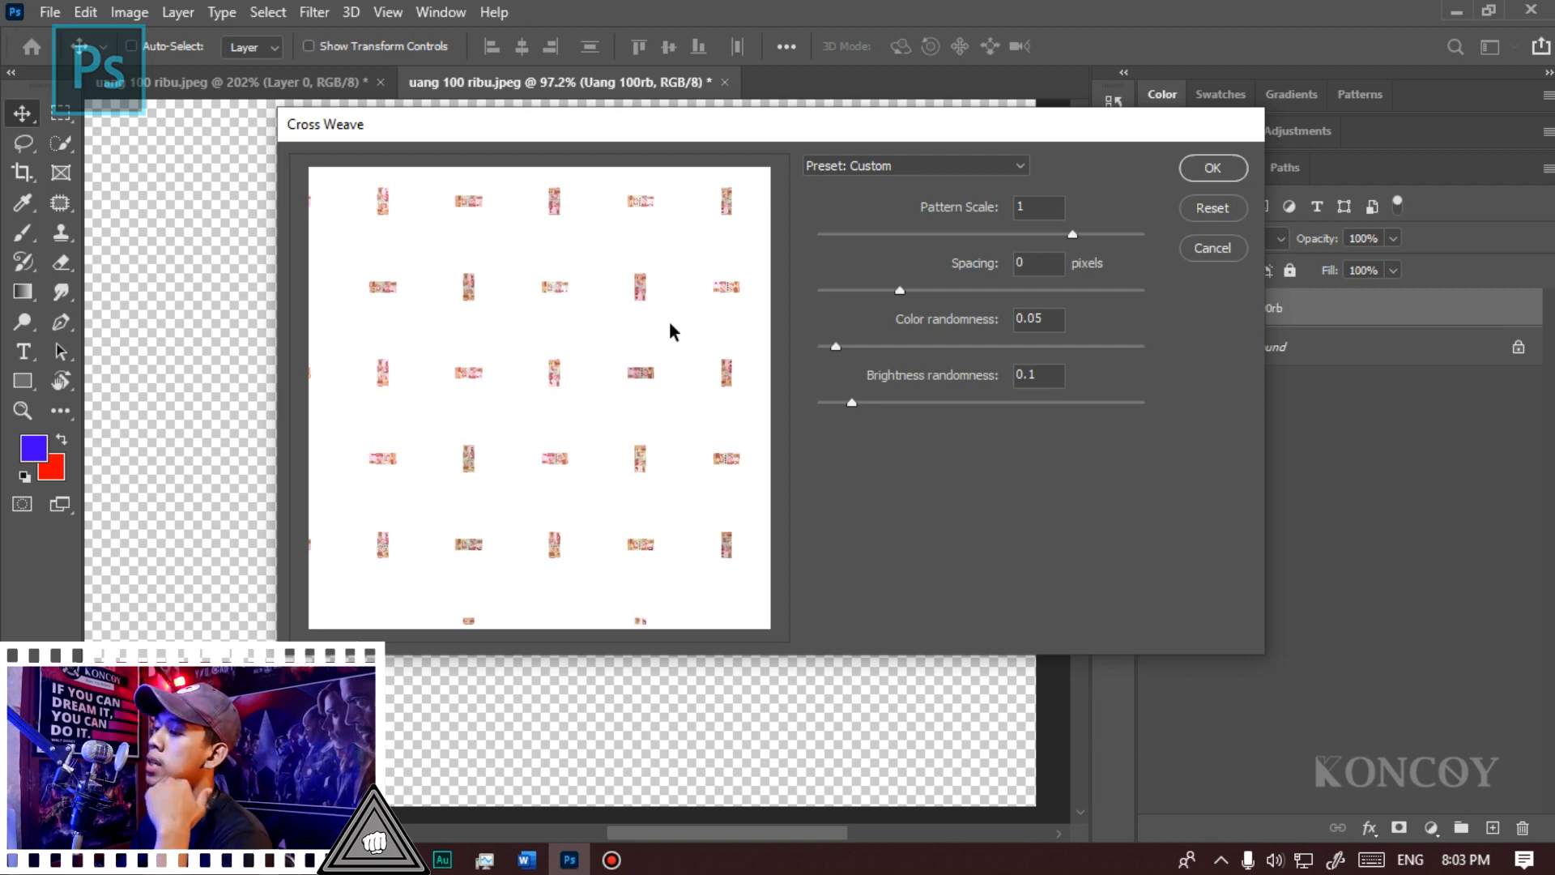
{"action": "left_click", "coordinate": [1032, 289]}
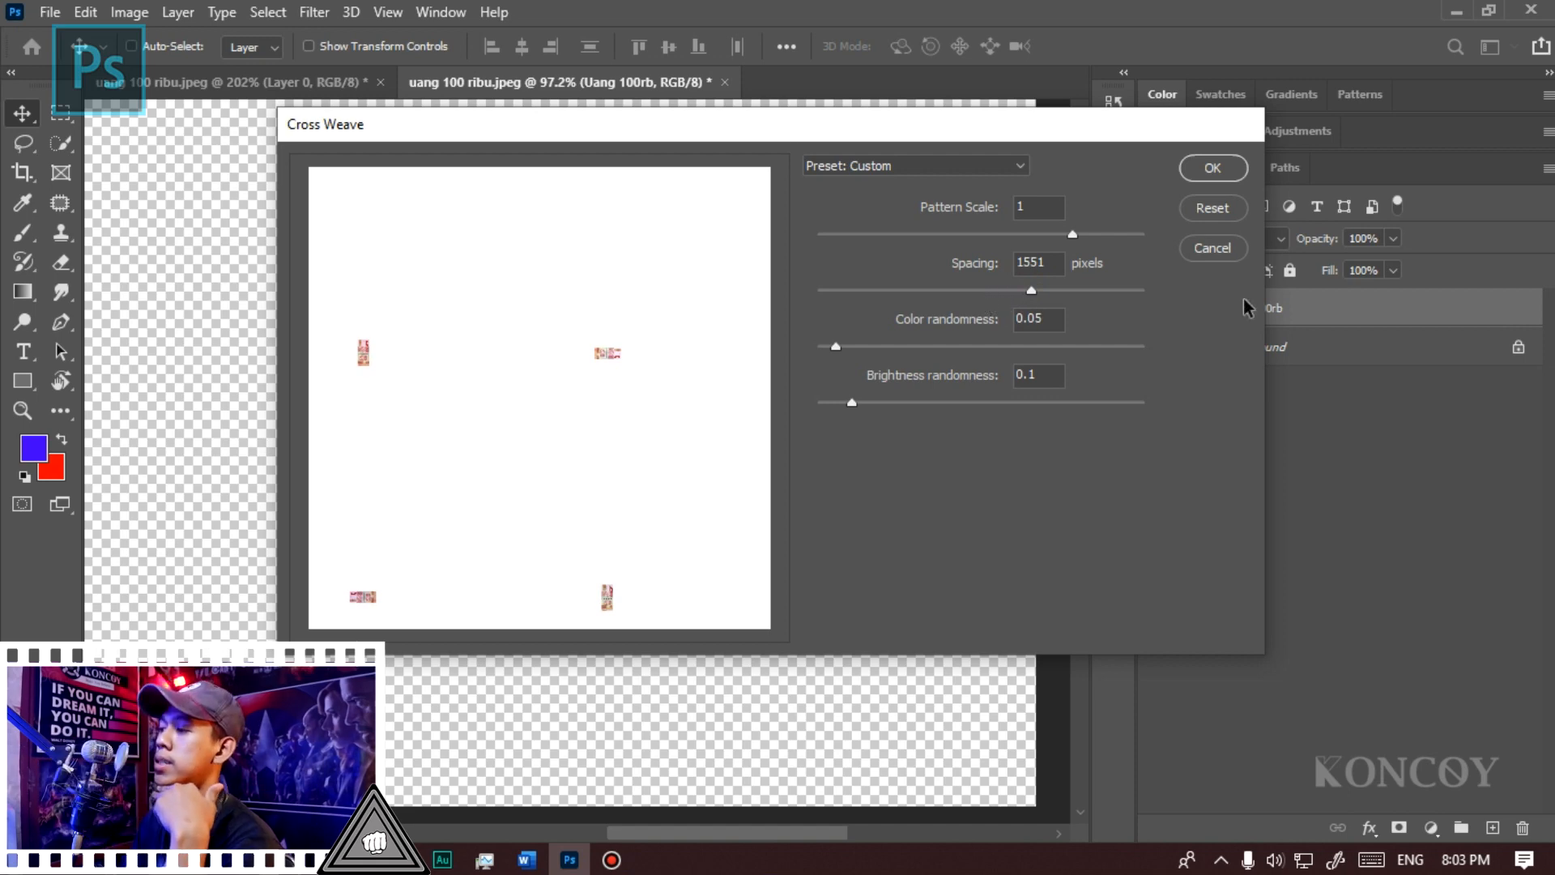
{"action": "left_click", "coordinate": [1210, 250]}
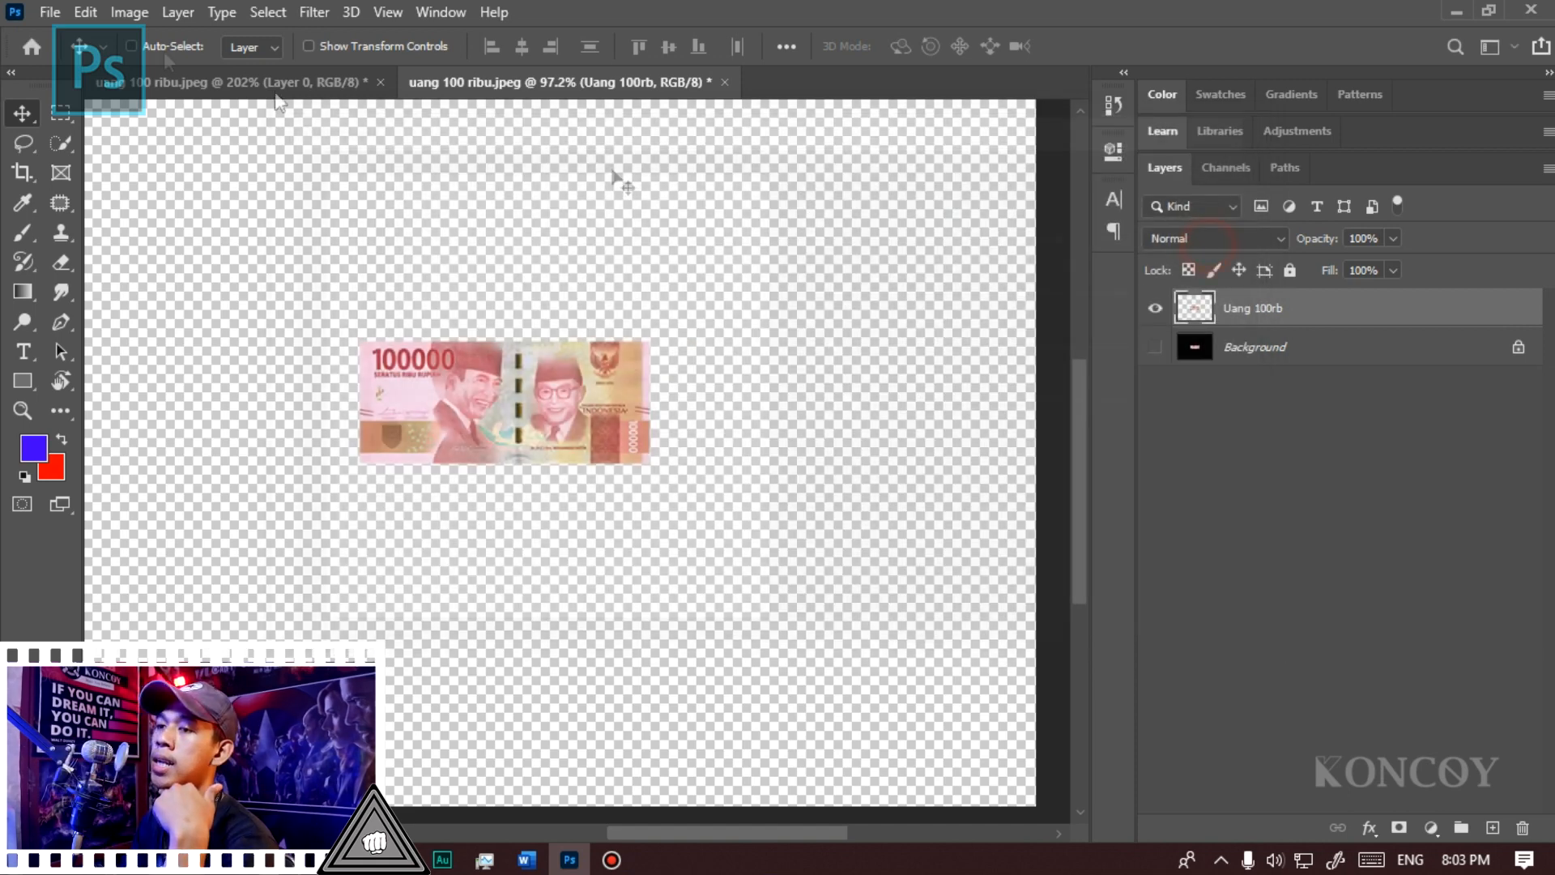
Step: Try to fill the banknote layer with the custom pattern using the Place Along Path script
{"action": "left_click", "coordinate": [130, 12]}
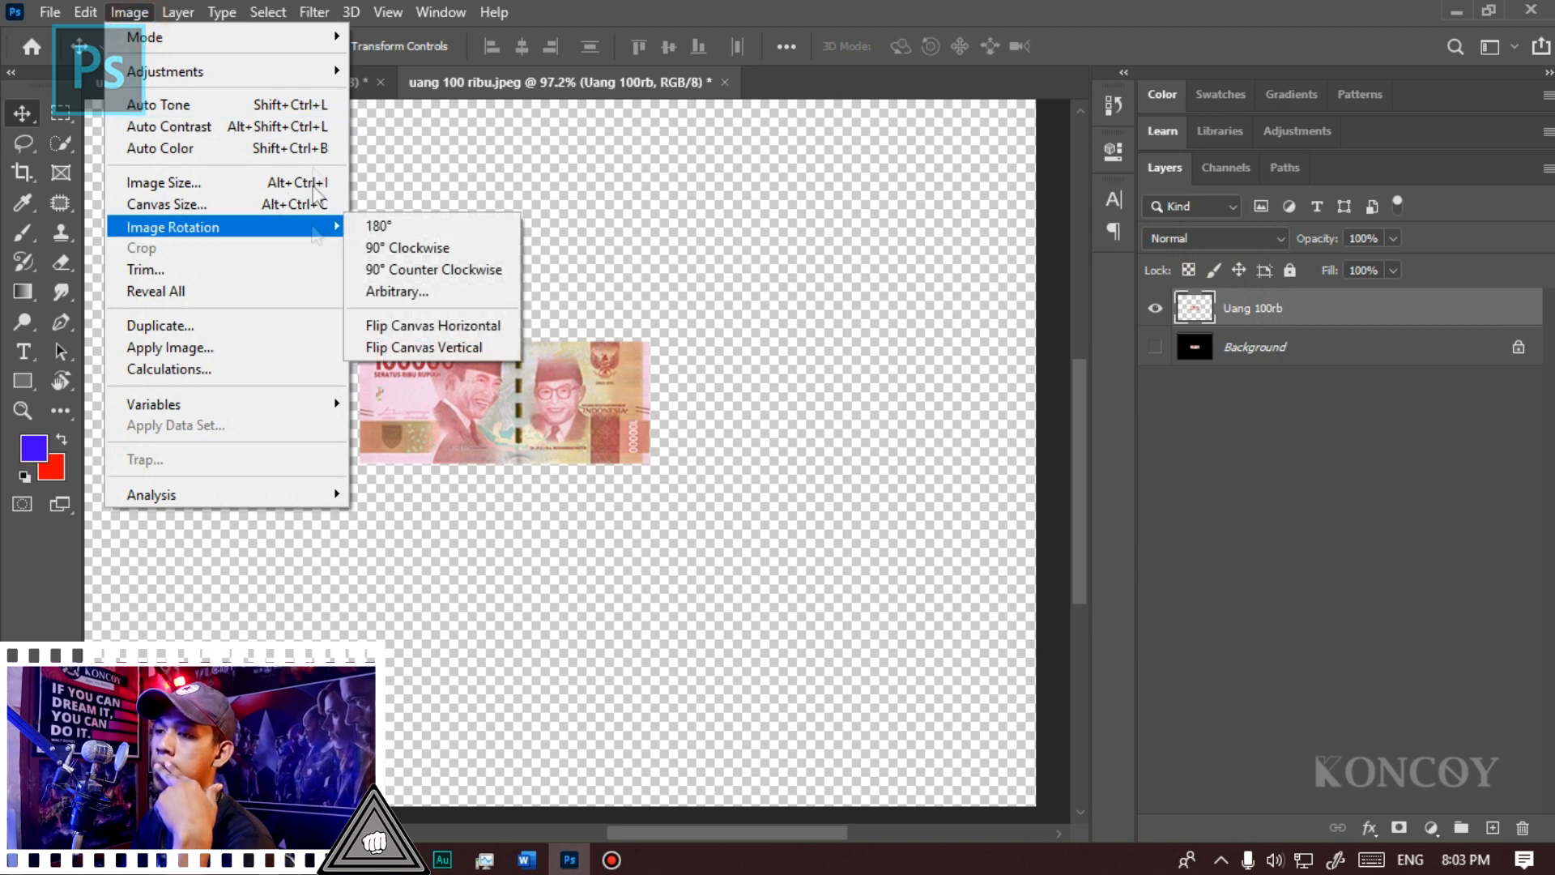
{"action": "mouse_move", "coordinate": [85, 12]}
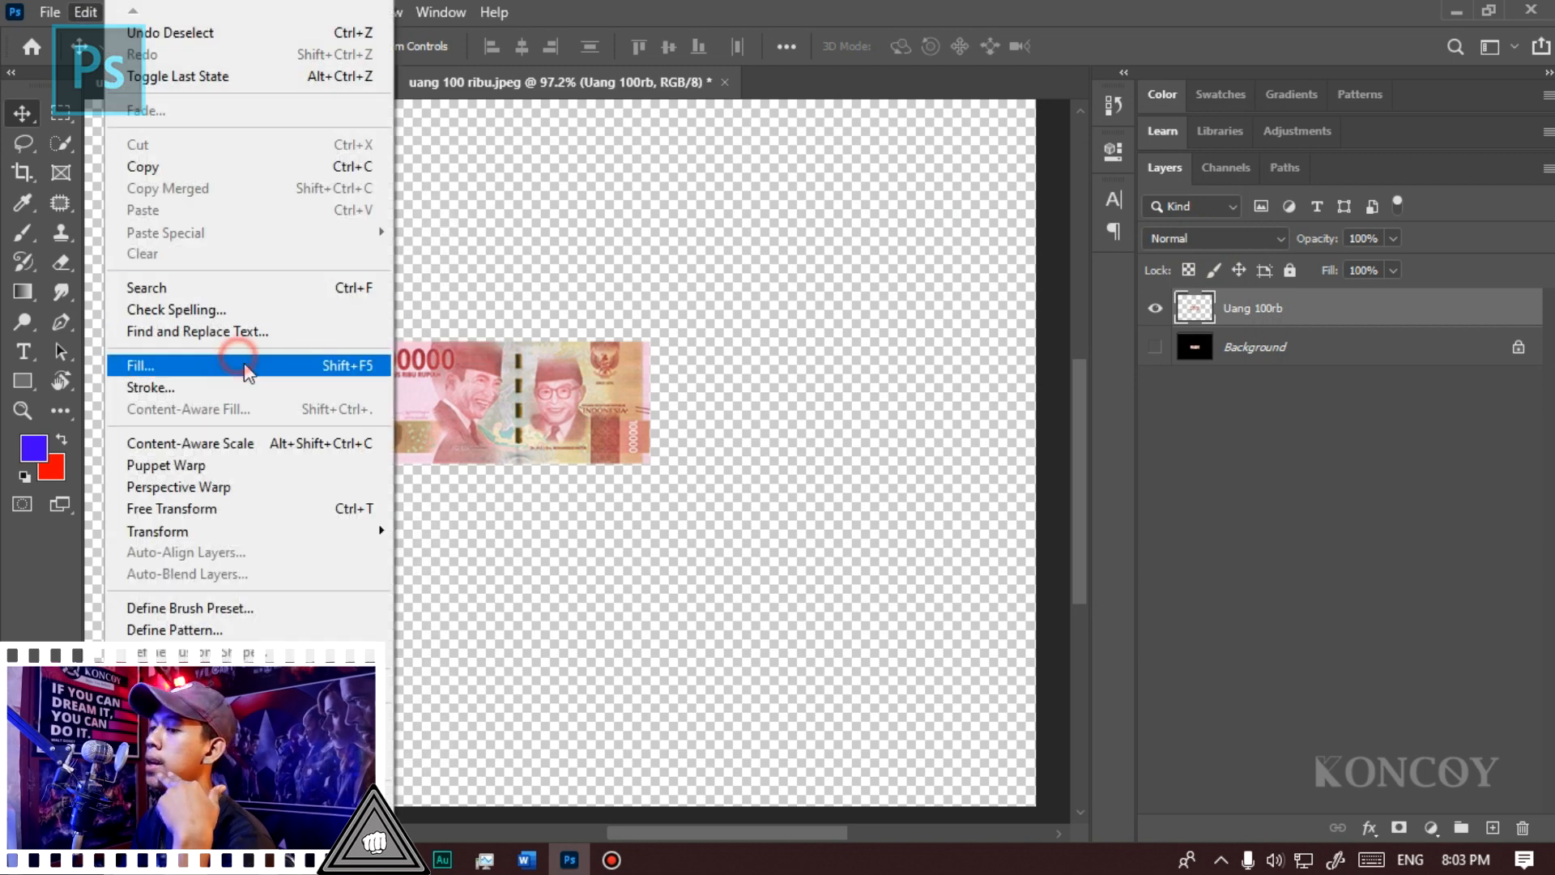
{"action": "left_click", "coordinate": [202, 366]}
{"action": "left_click", "coordinate": [807, 293]}
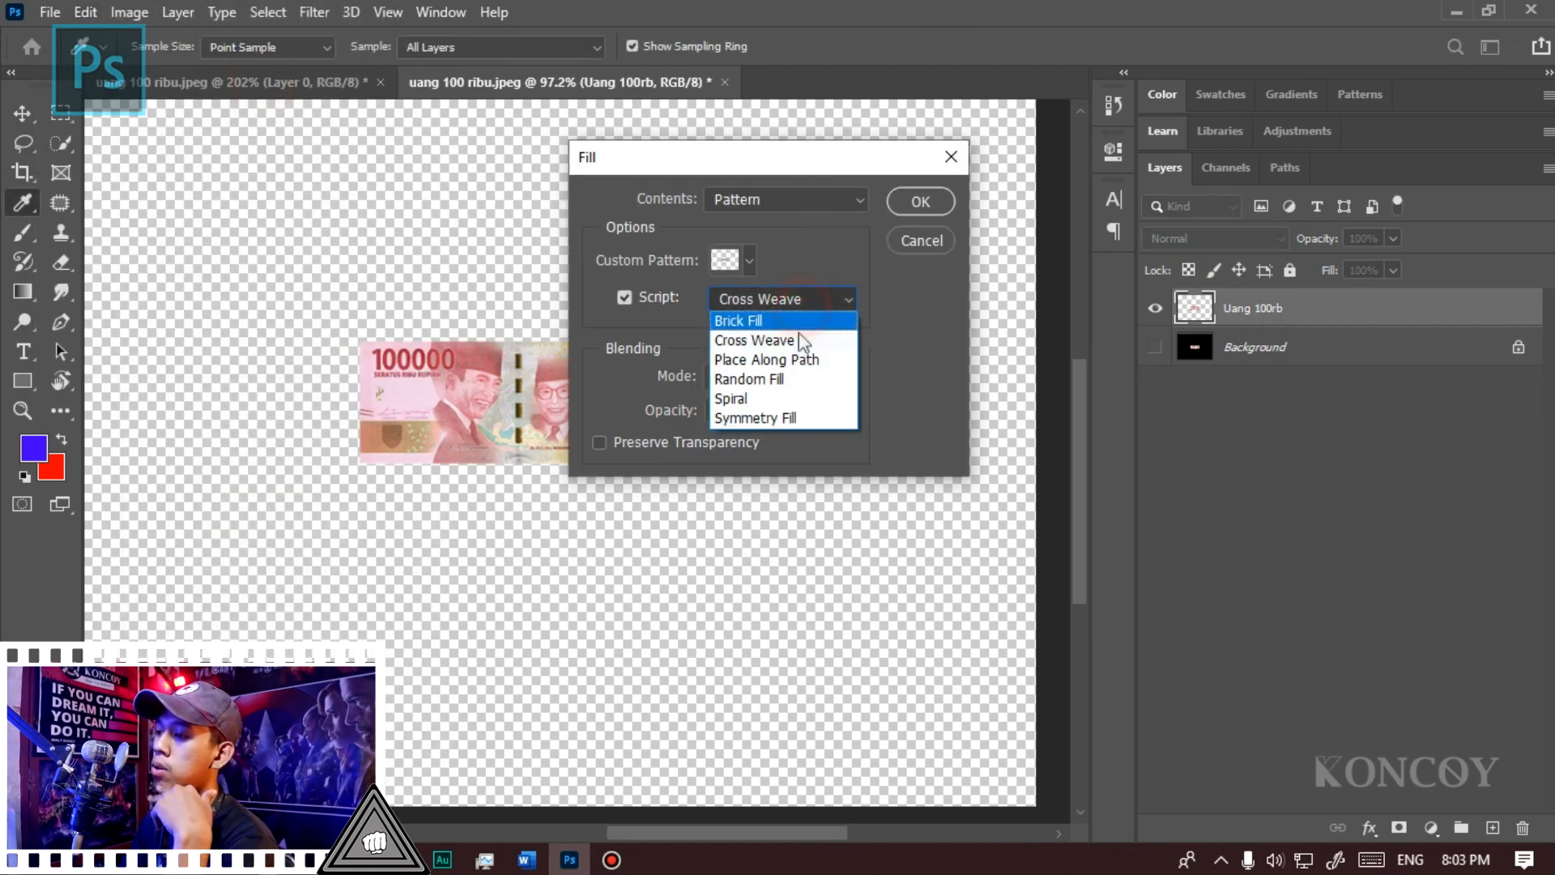
{"action": "left_click", "coordinate": [794, 356]}
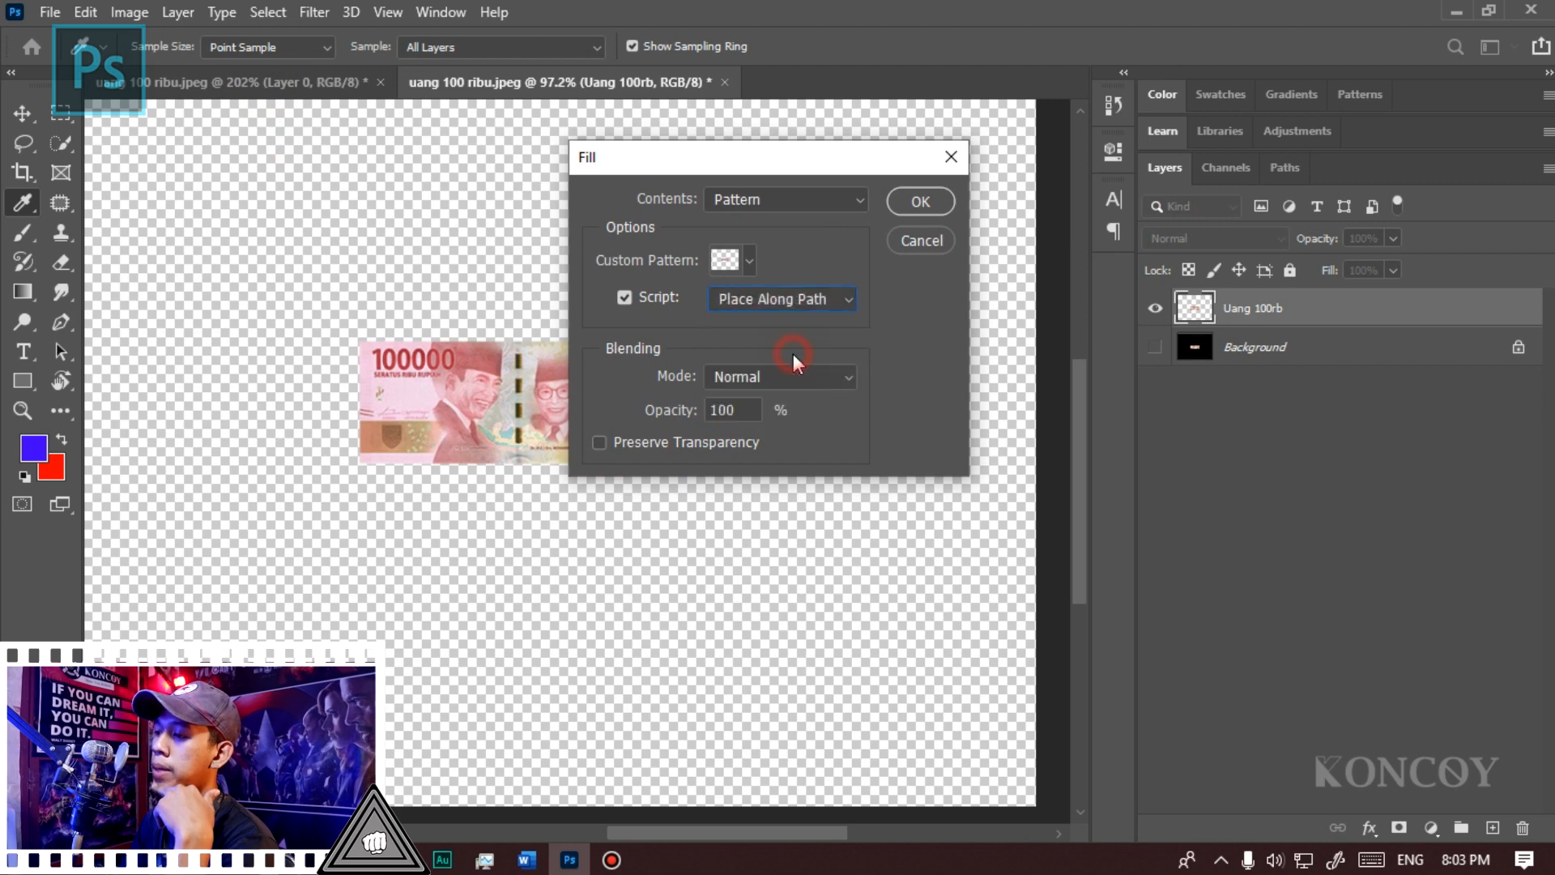
{"action": "left_click", "coordinate": [912, 201]}
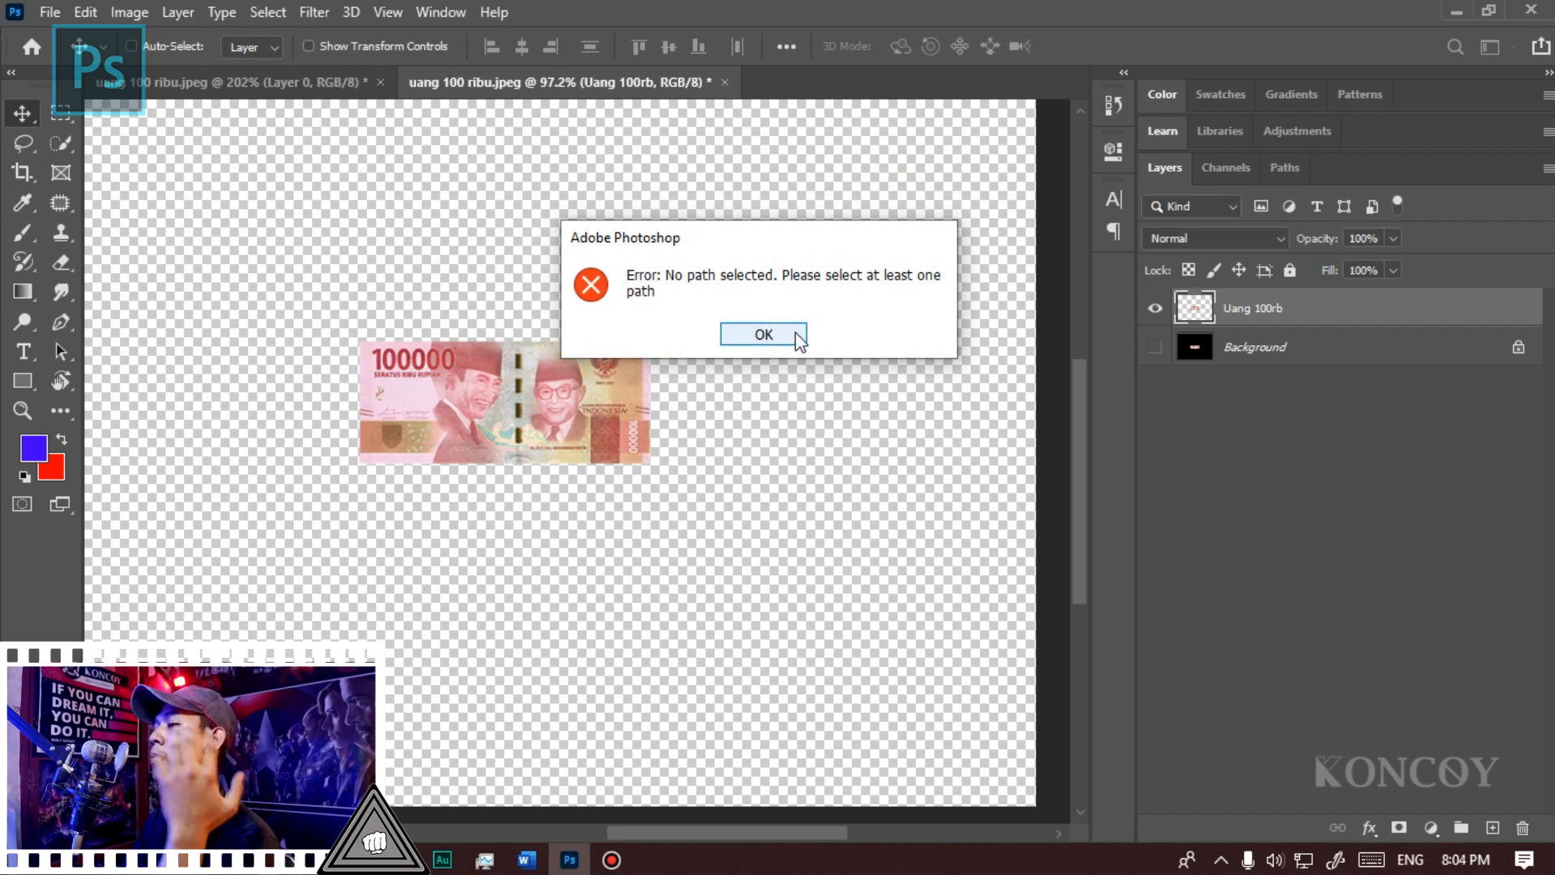
{"action": "left_click", "coordinate": [784, 331]}
Step: Draw an open path of seven straight-joined anchor points with the Pen tool in Path mode, below and left of the banknote
{"action": "scroll", "coordinate": [656, 324], "scroll_direction": "down", "scroll_amount": 5}
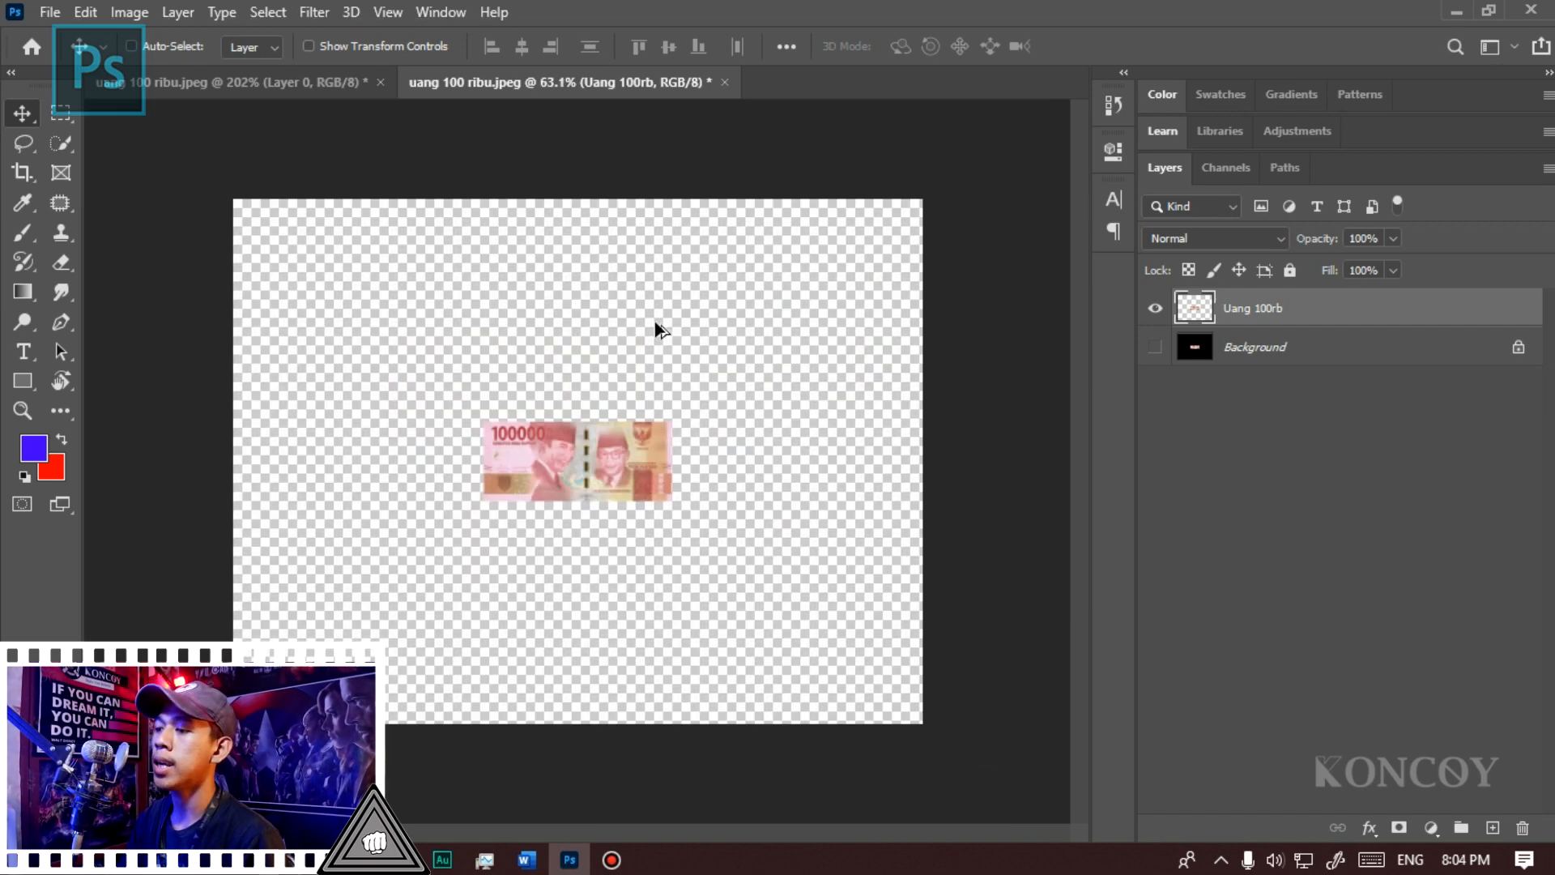
{"action": "key", "text": "ctrl+0"}
{"action": "key", "text": "p"}
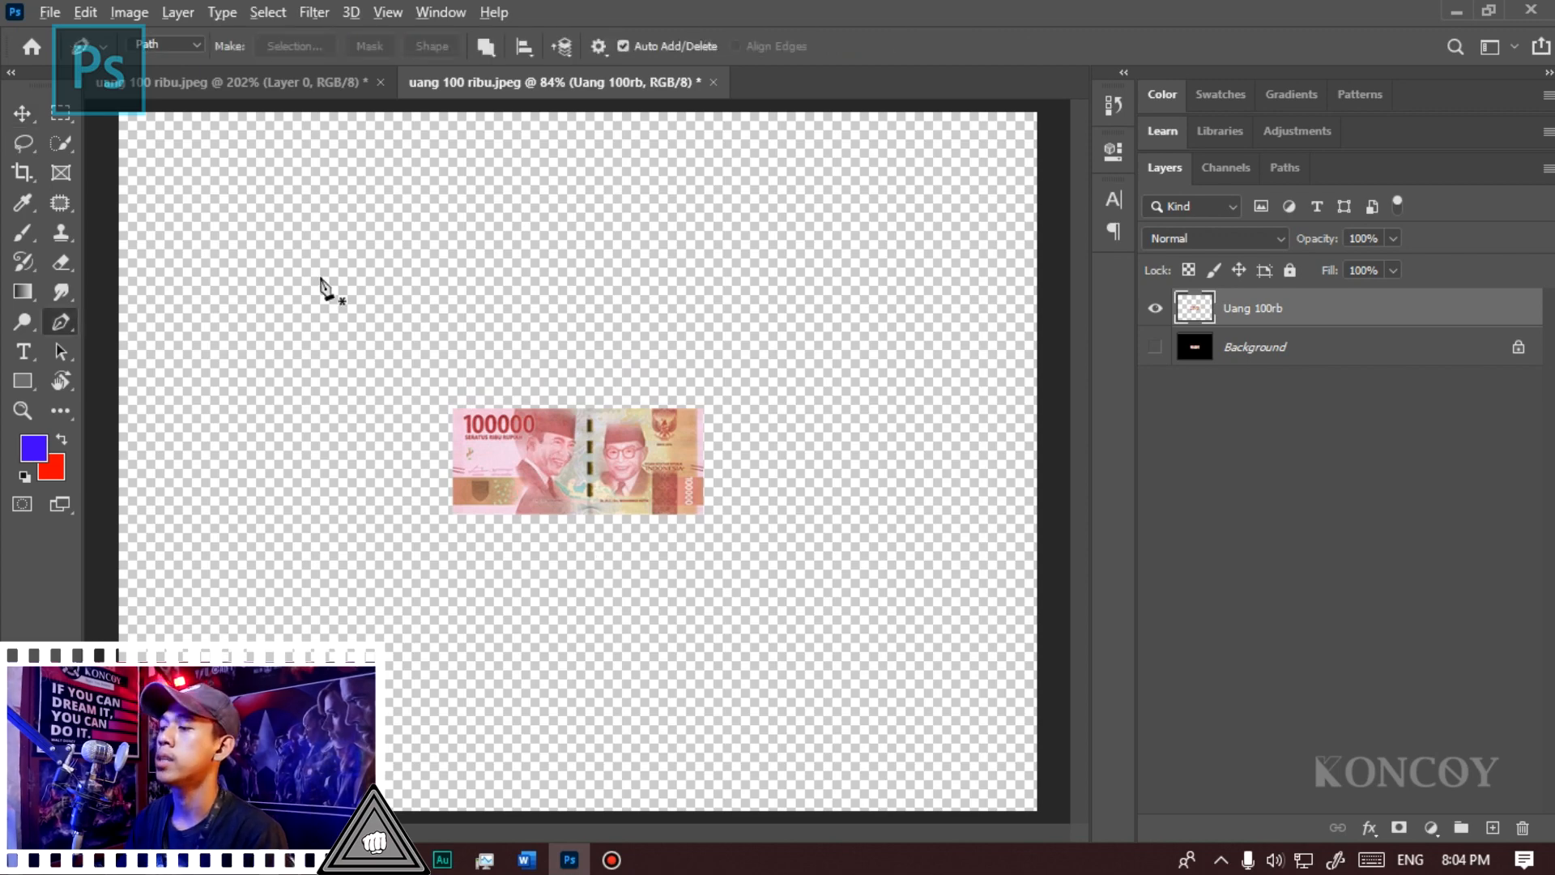
{"action": "scroll", "coordinate": [323, 284], "scroll_direction": "down", "scroll_amount": 2}
{"action": "scroll", "coordinate": [370, 699], "scroll_direction": "up", "scroll_amount": 3}
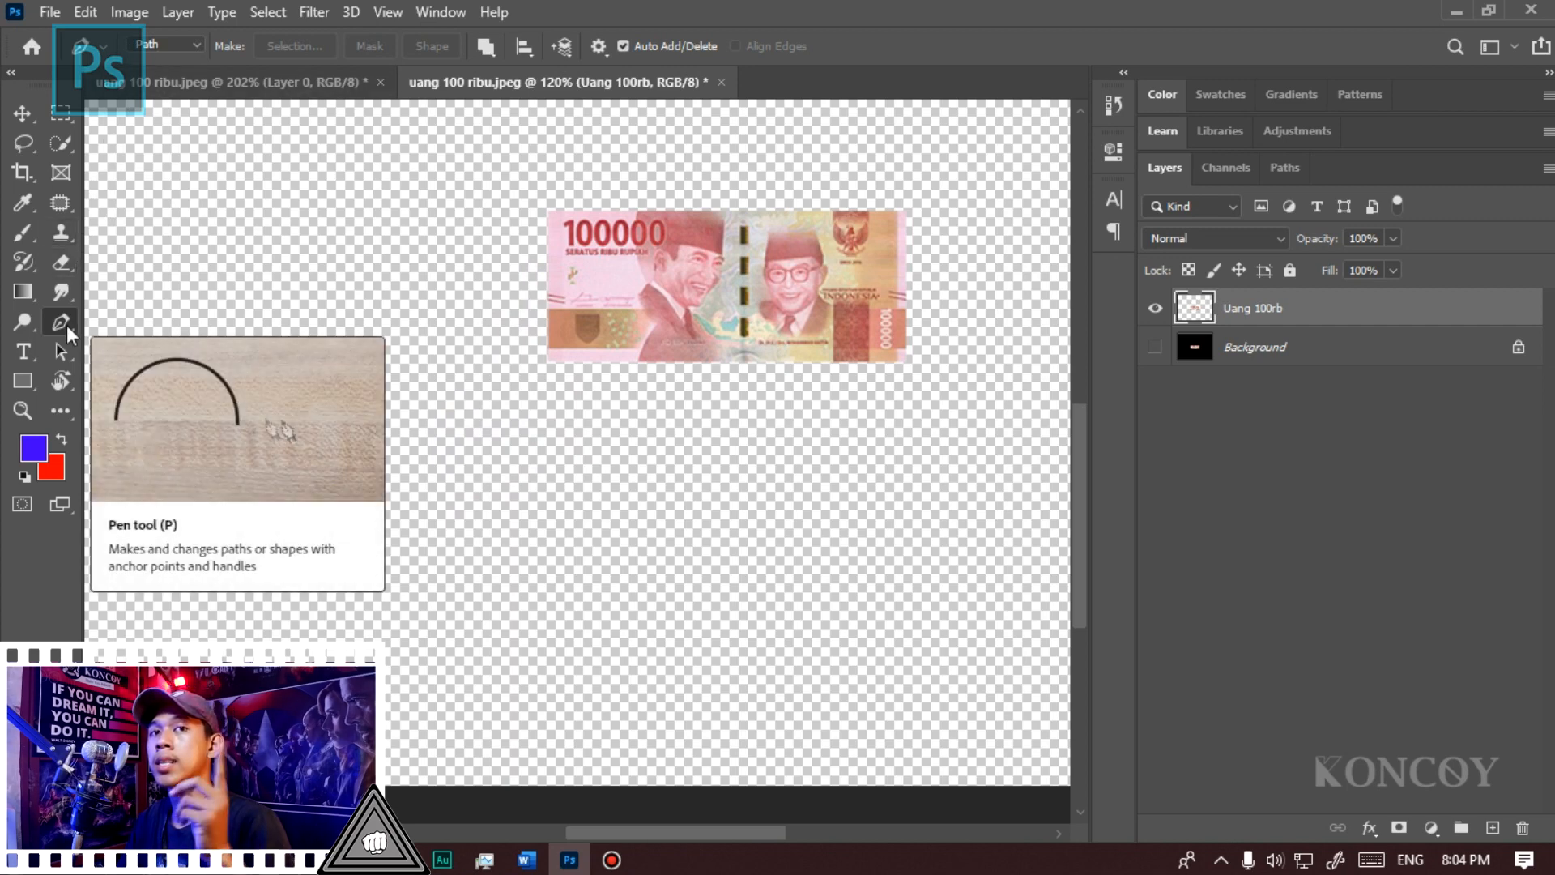
{"action": "left_click", "coordinate": [147, 42]}
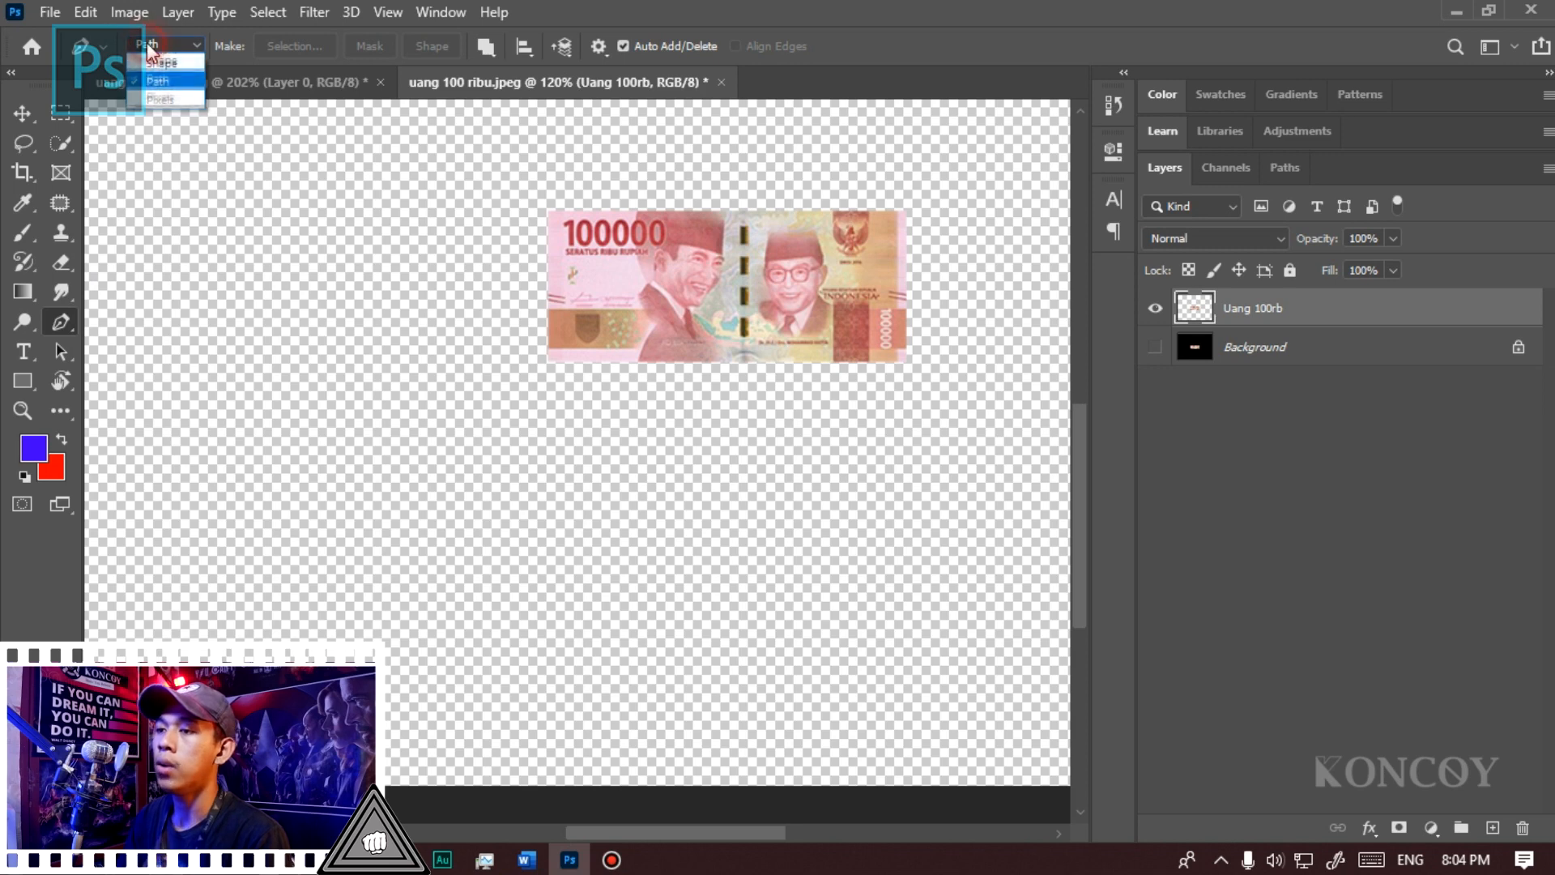
{"action": "left_click", "coordinate": [159, 83]}
{"action": "left_click", "coordinate": [192, 658]}
{"action": "left_click", "coordinate": [203, 516]}
{"action": "left_click", "coordinate": [245, 374]}
{"action": "left_click", "coordinate": [323, 324]}
{"action": "left_click", "coordinate": [506, 458]}
{"action": "left_click", "coordinate": [604, 604]}
{"action": "left_click", "coordinate": [539, 677]}
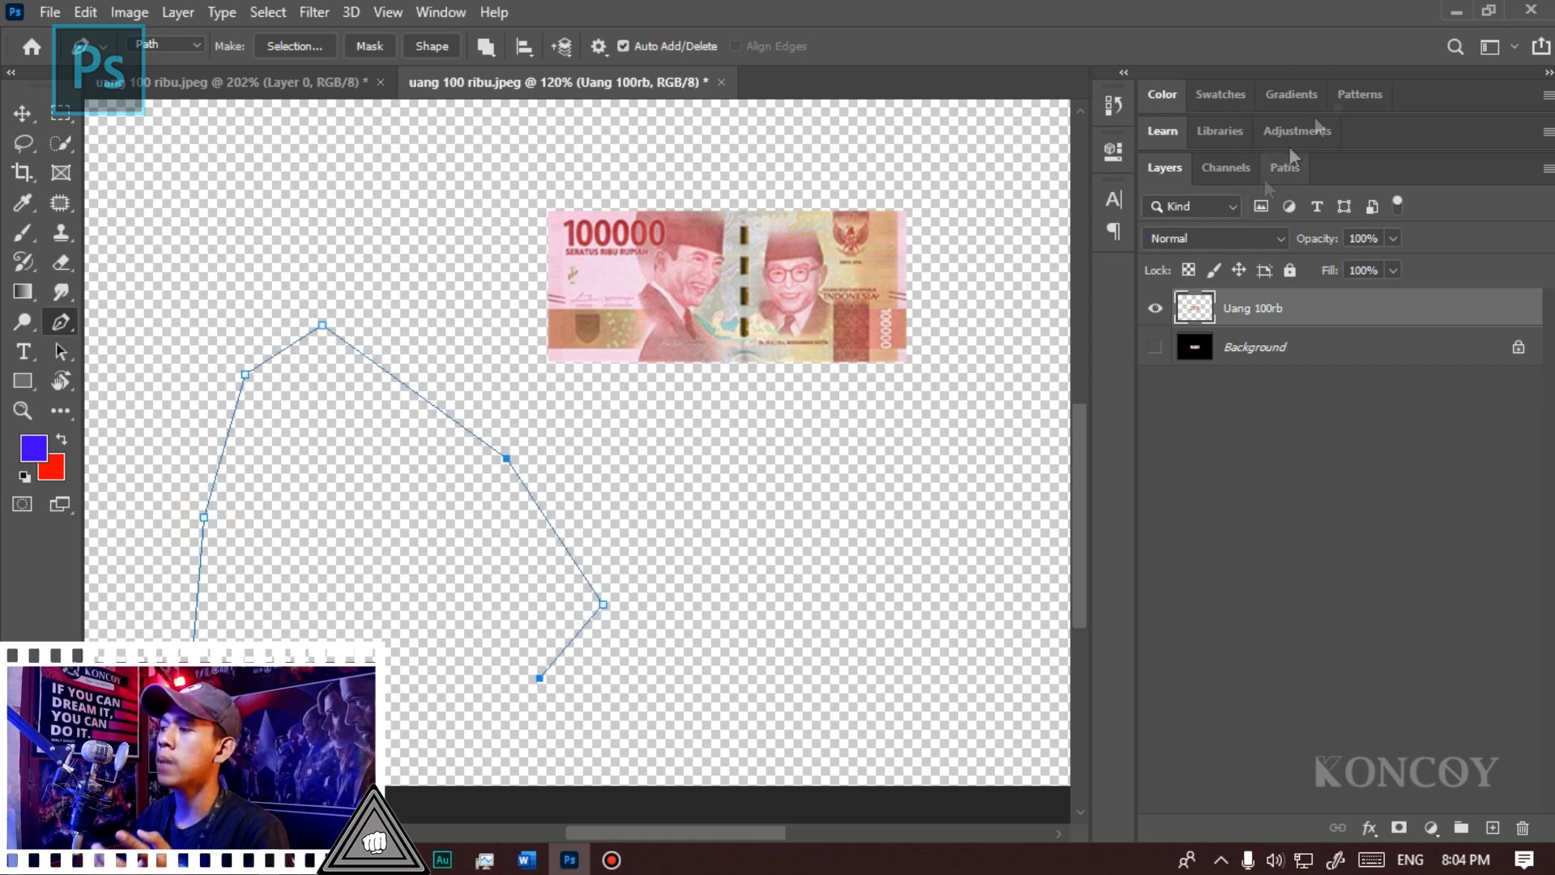
Step: Select the Work Path in the document's paths list and return to the layers list
{"action": "left_click", "coordinate": [1282, 168]}
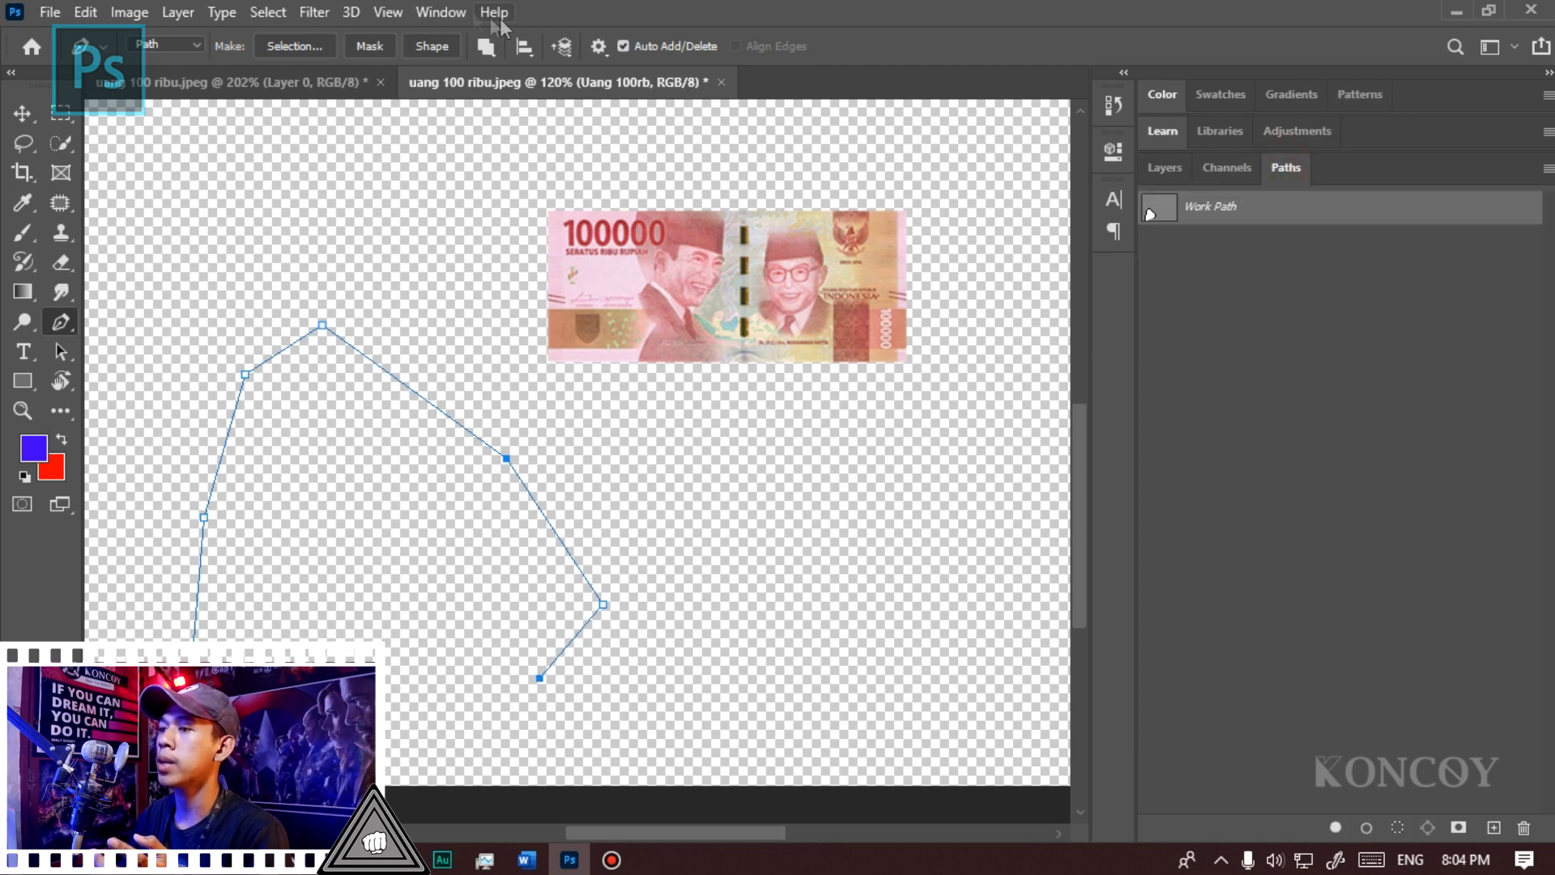
{"action": "left_click", "coordinate": [438, 12]}
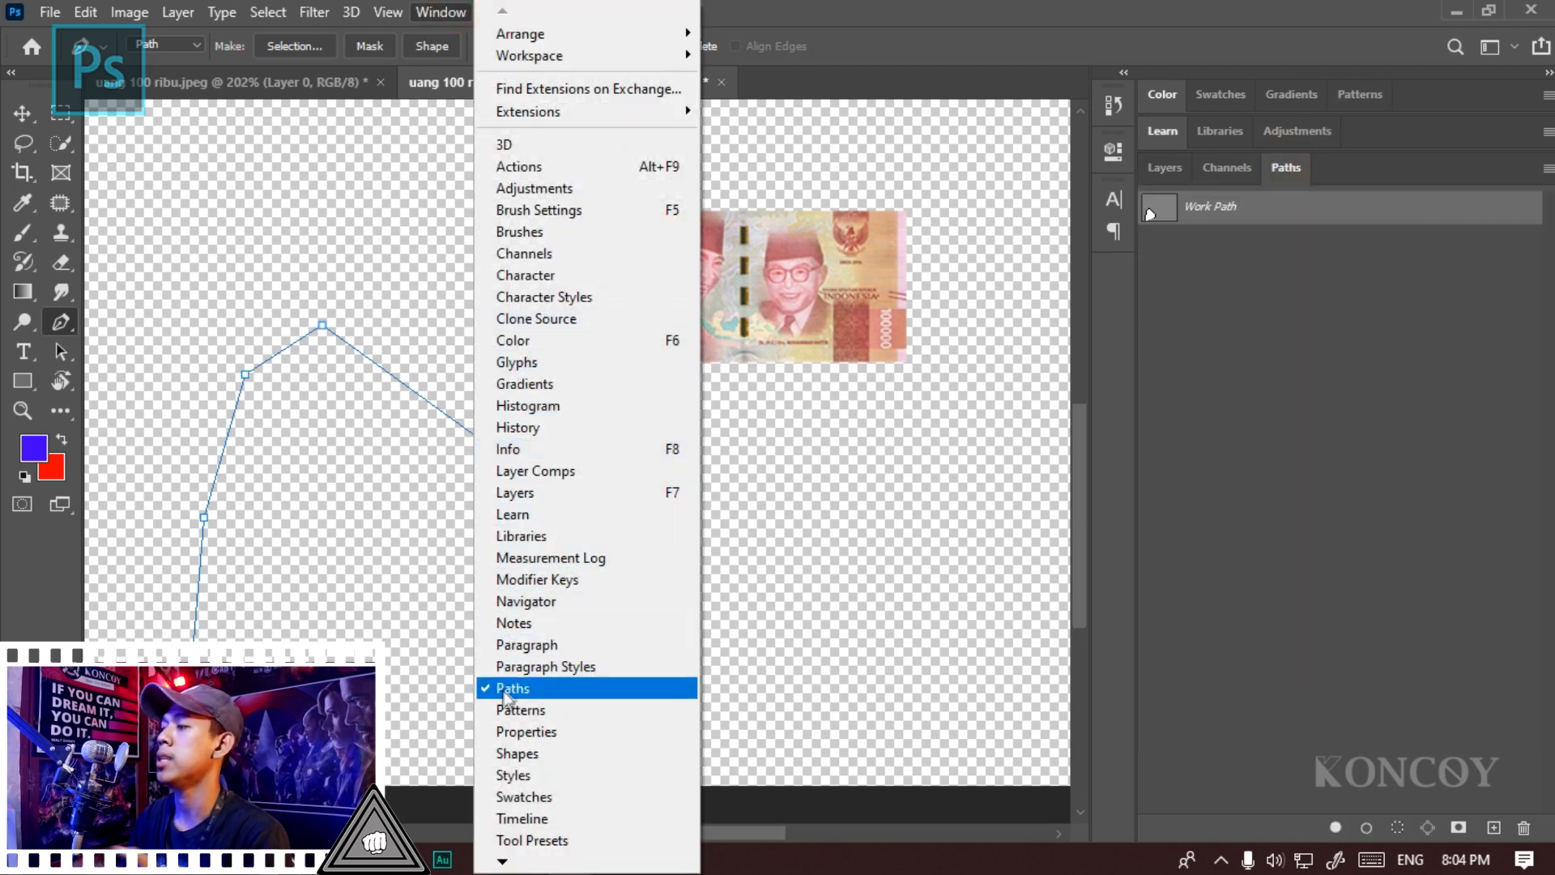
{"action": "left_click", "coordinate": [1346, 259]}
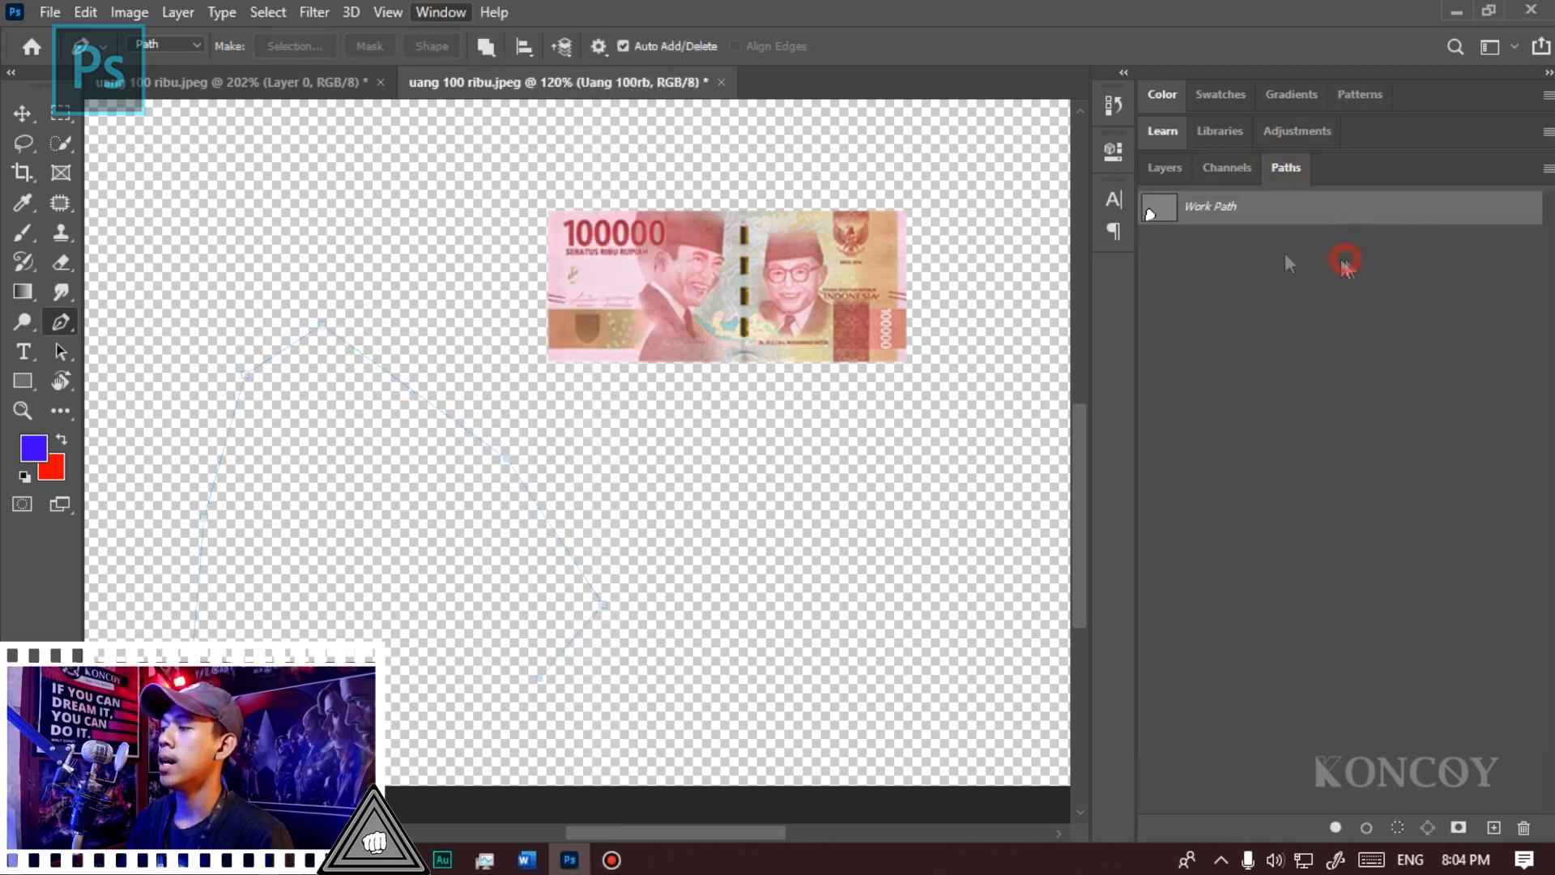
{"action": "left_click", "coordinate": [1220, 209]}
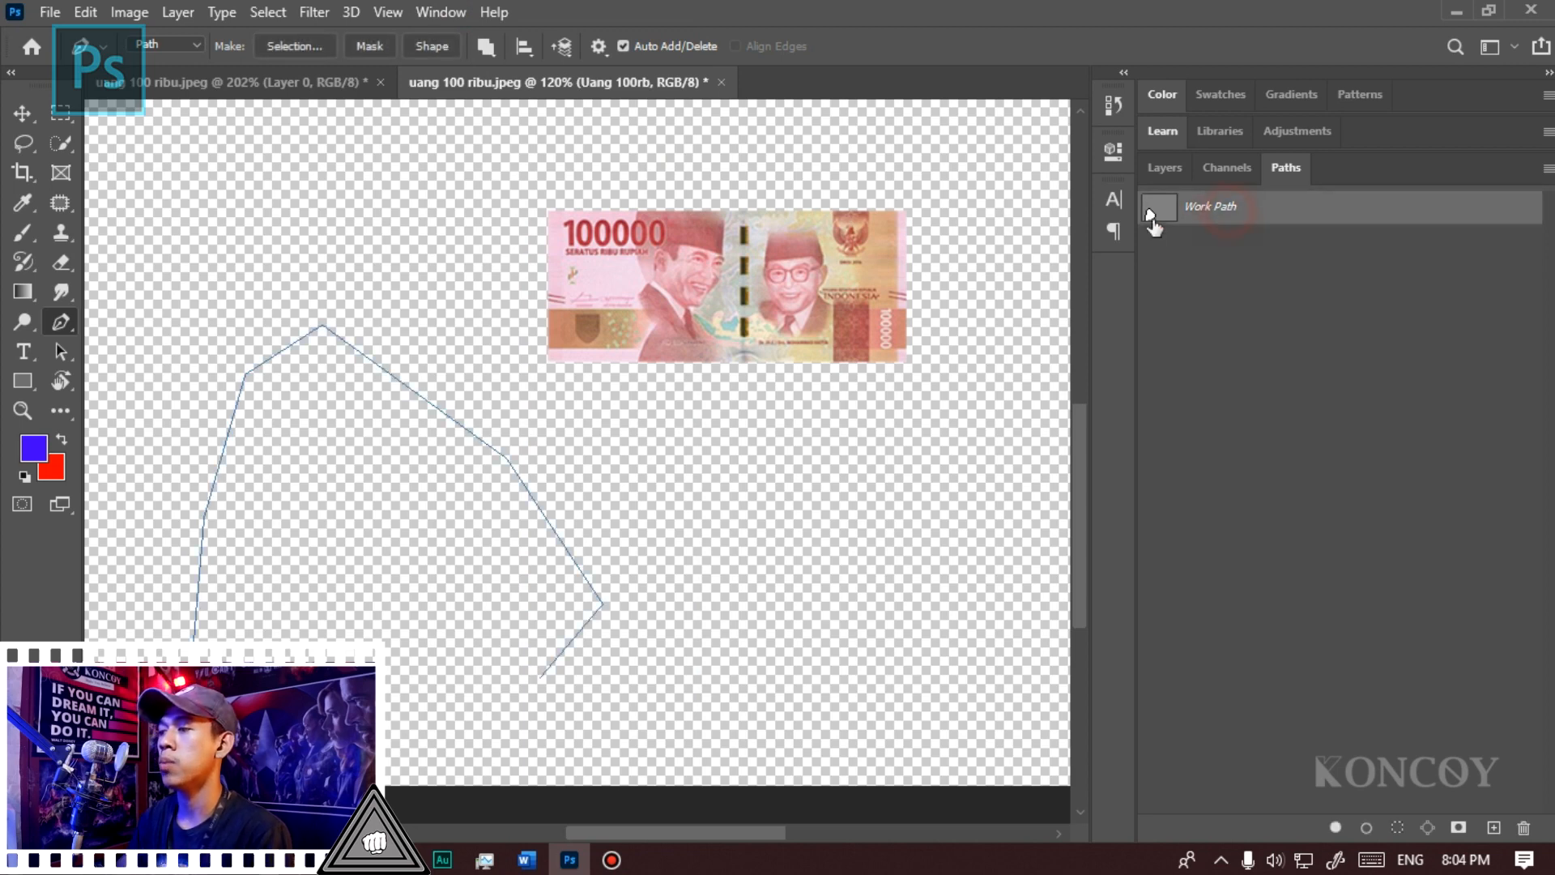
{"action": "left_click", "coordinate": [1165, 167]}
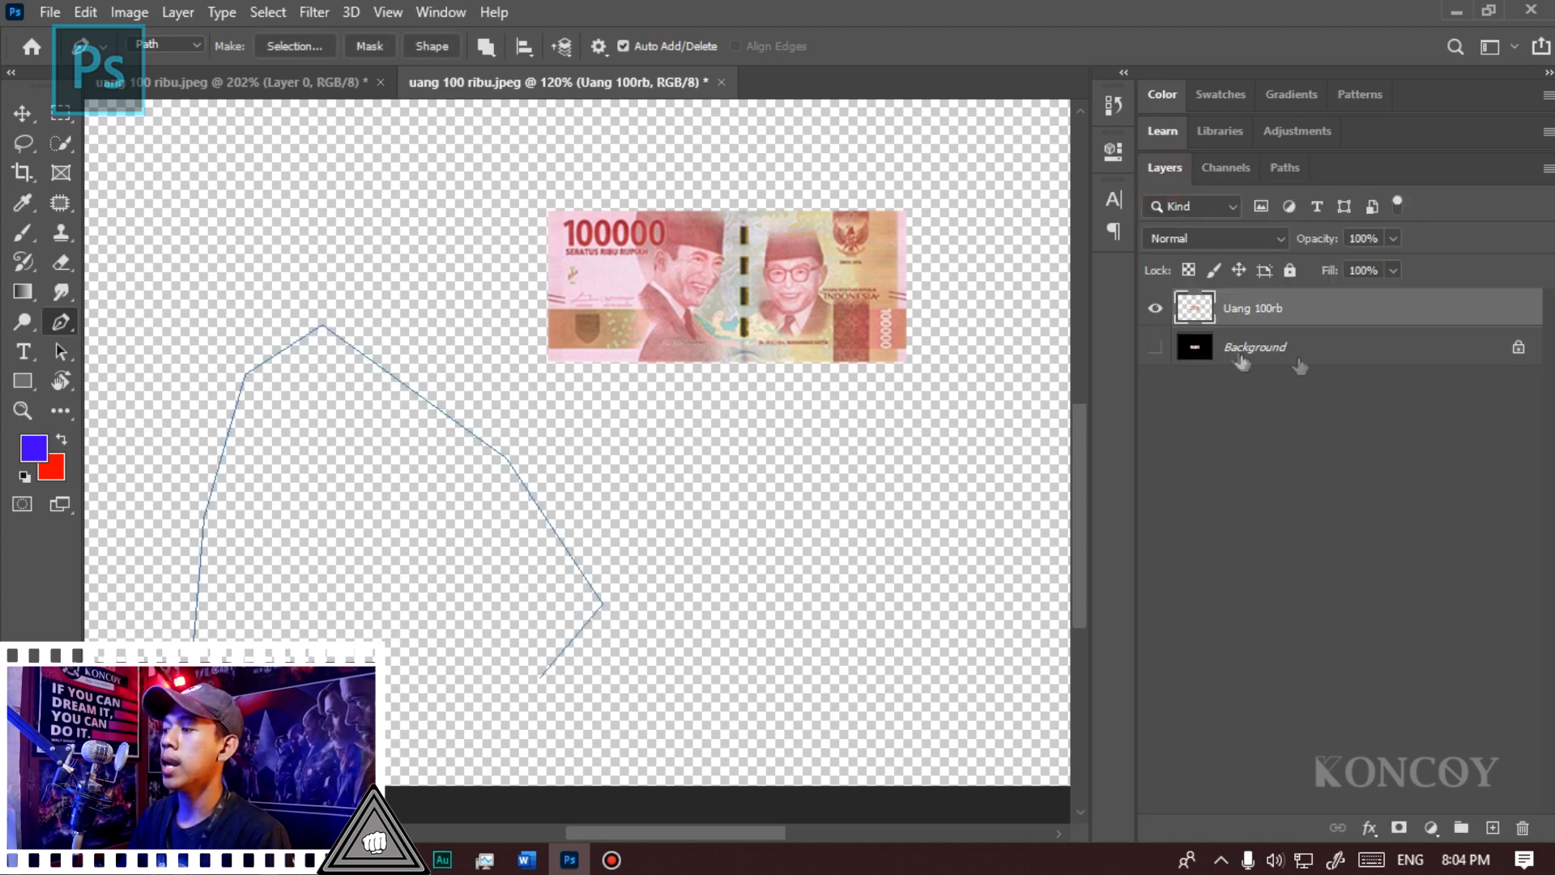
Step: Try a Place Along Path pattern fill on the drawn path with a spacing of 508 pixels and a pattern scale of 1.22
{"action": "left_click", "coordinate": [87, 12]}
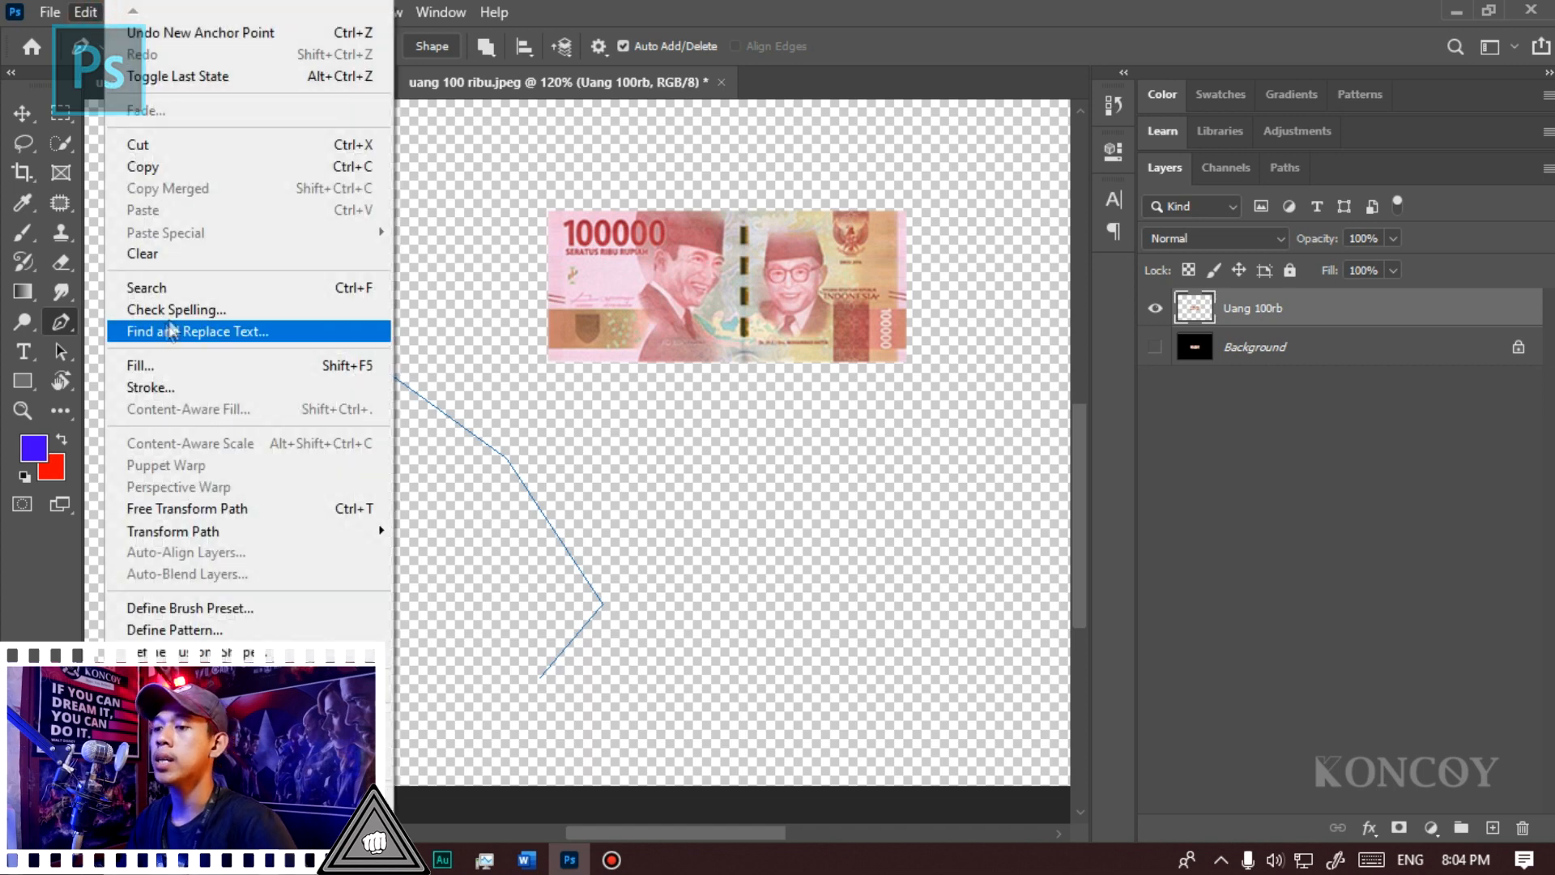
{"action": "left_click", "coordinate": [186, 369]}
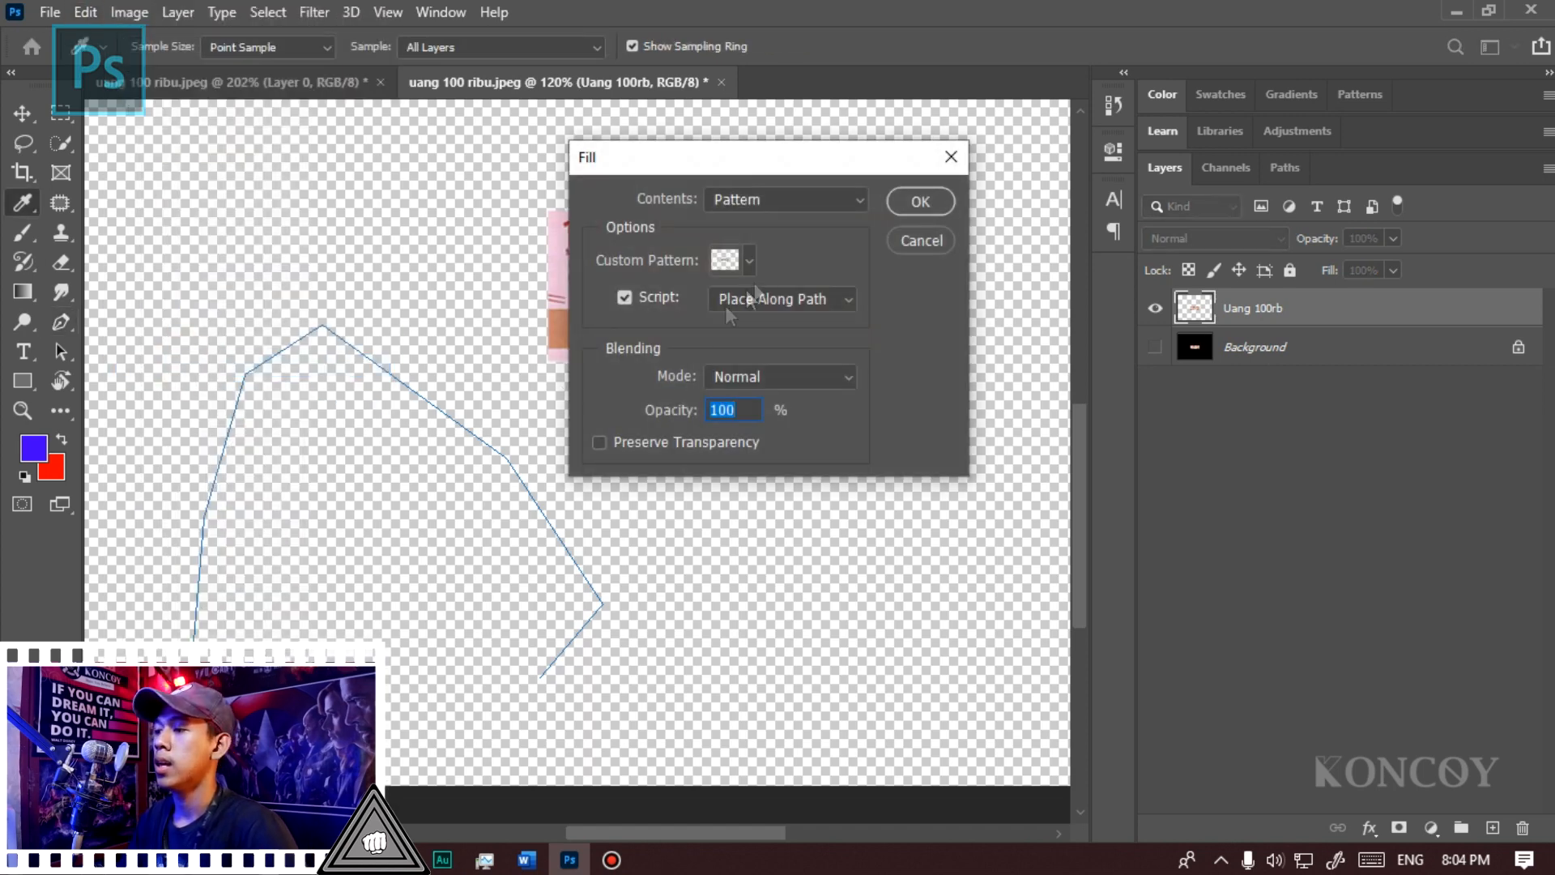
{"action": "left_click", "coordinate": [914, 201]}
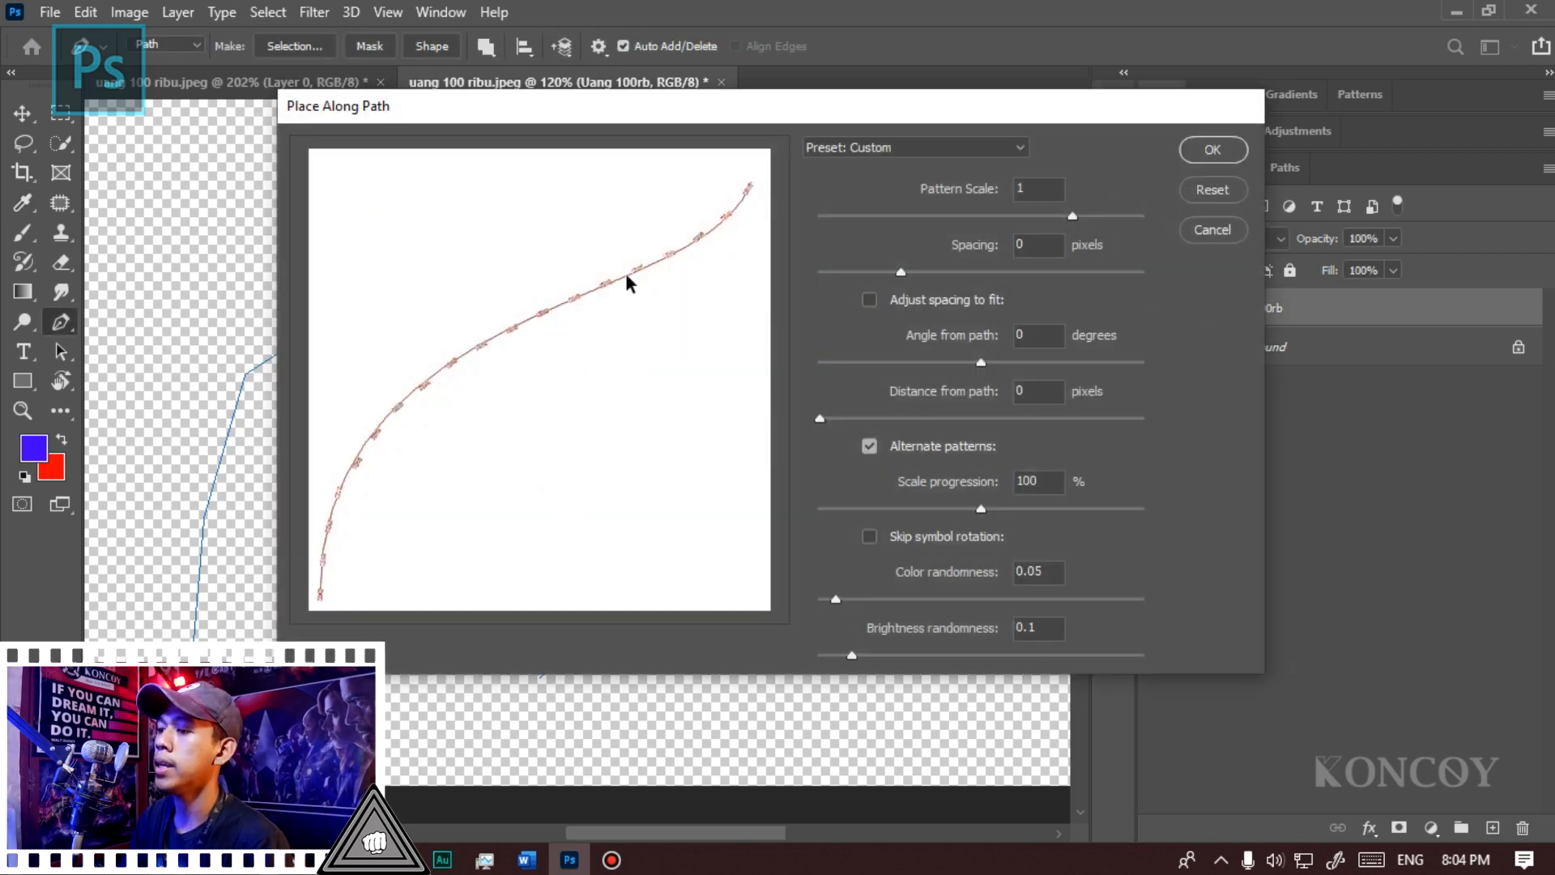
{"action": "left_click", "coordinate": [603, 297]}
{"action": "left_click", "coordinate": [1027, 273]}
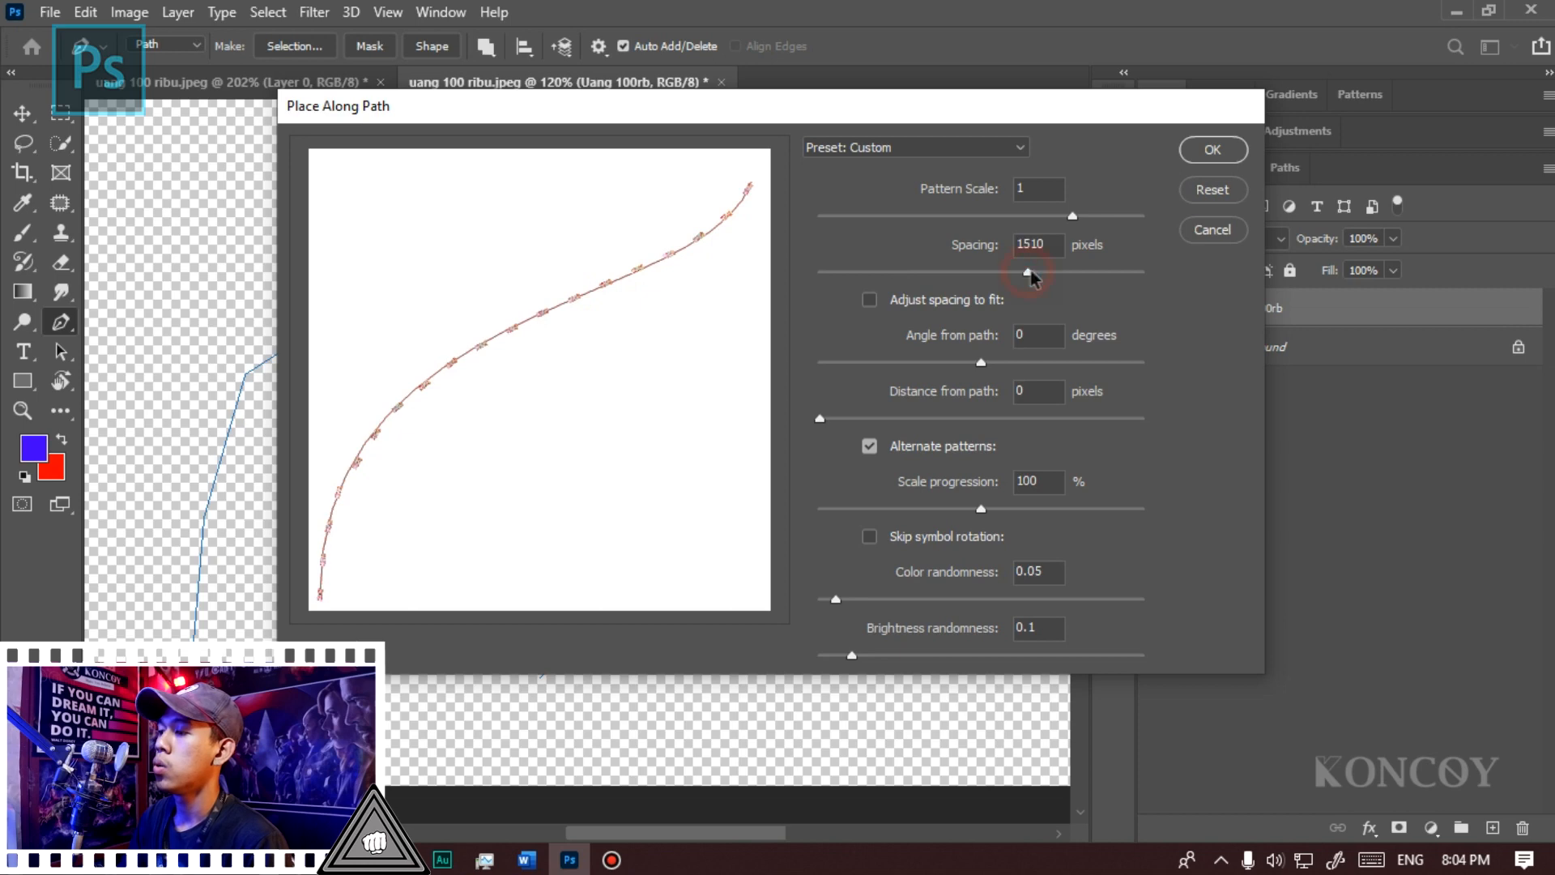
{"action": "left_click", "coordinate": [941, 272]}
{"action": "left_click_drag", "start_coordinate": [1110, 225], "coordinate": [1129, 218]}
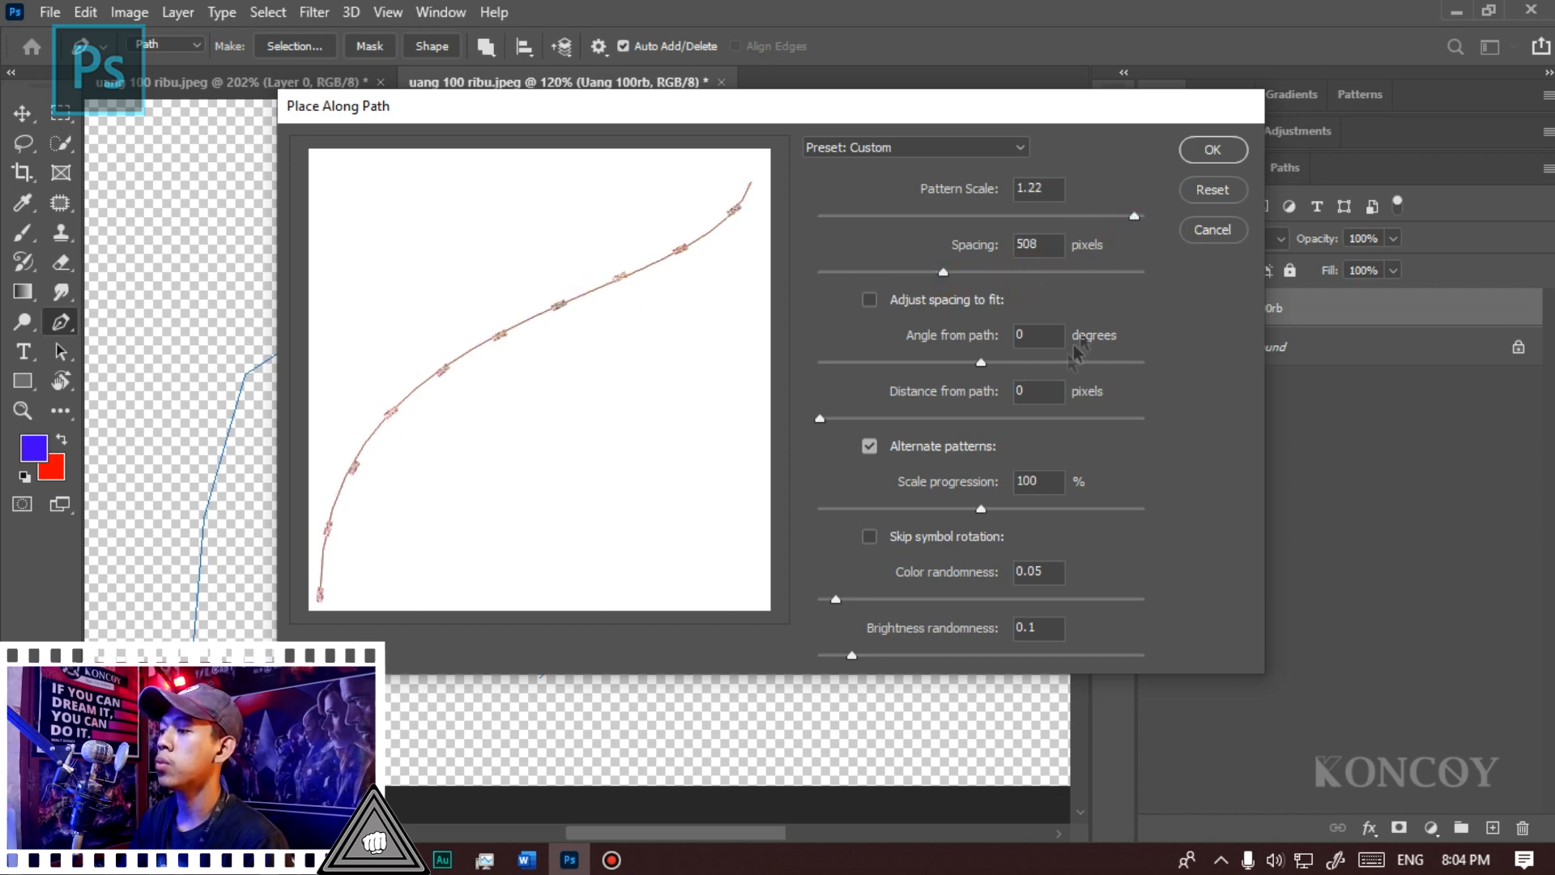
{"action": "left_click", "coordinate": [1210, 151]}
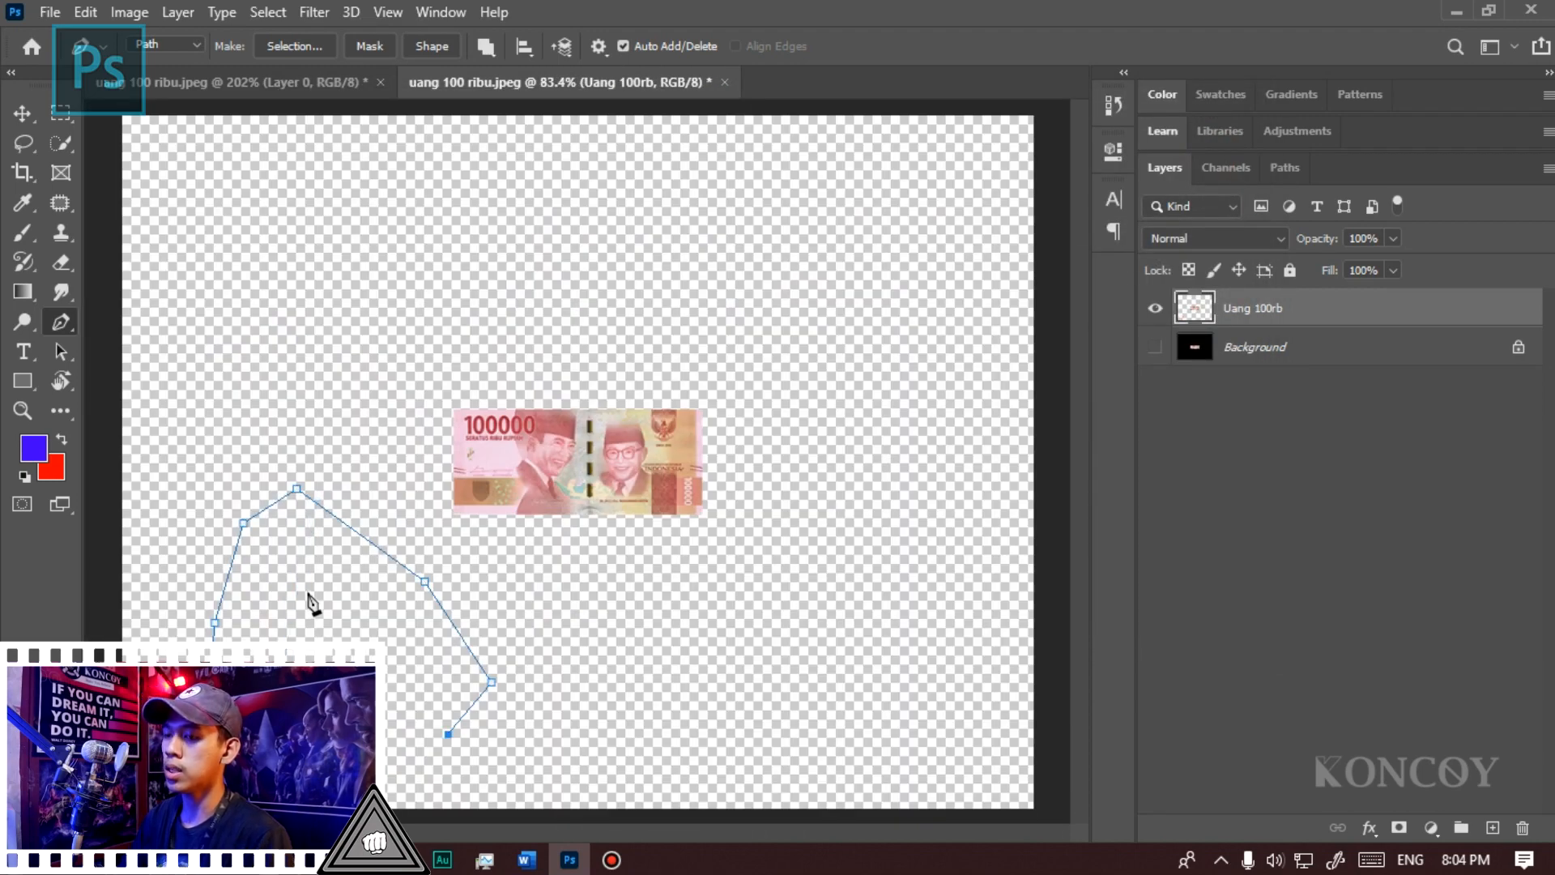
Step: Fill the banknote layer along the drawn path with the Place Along Path script at a pattern scale of 0.35
{"action": "left_click", "coordinate": [85, 12]}
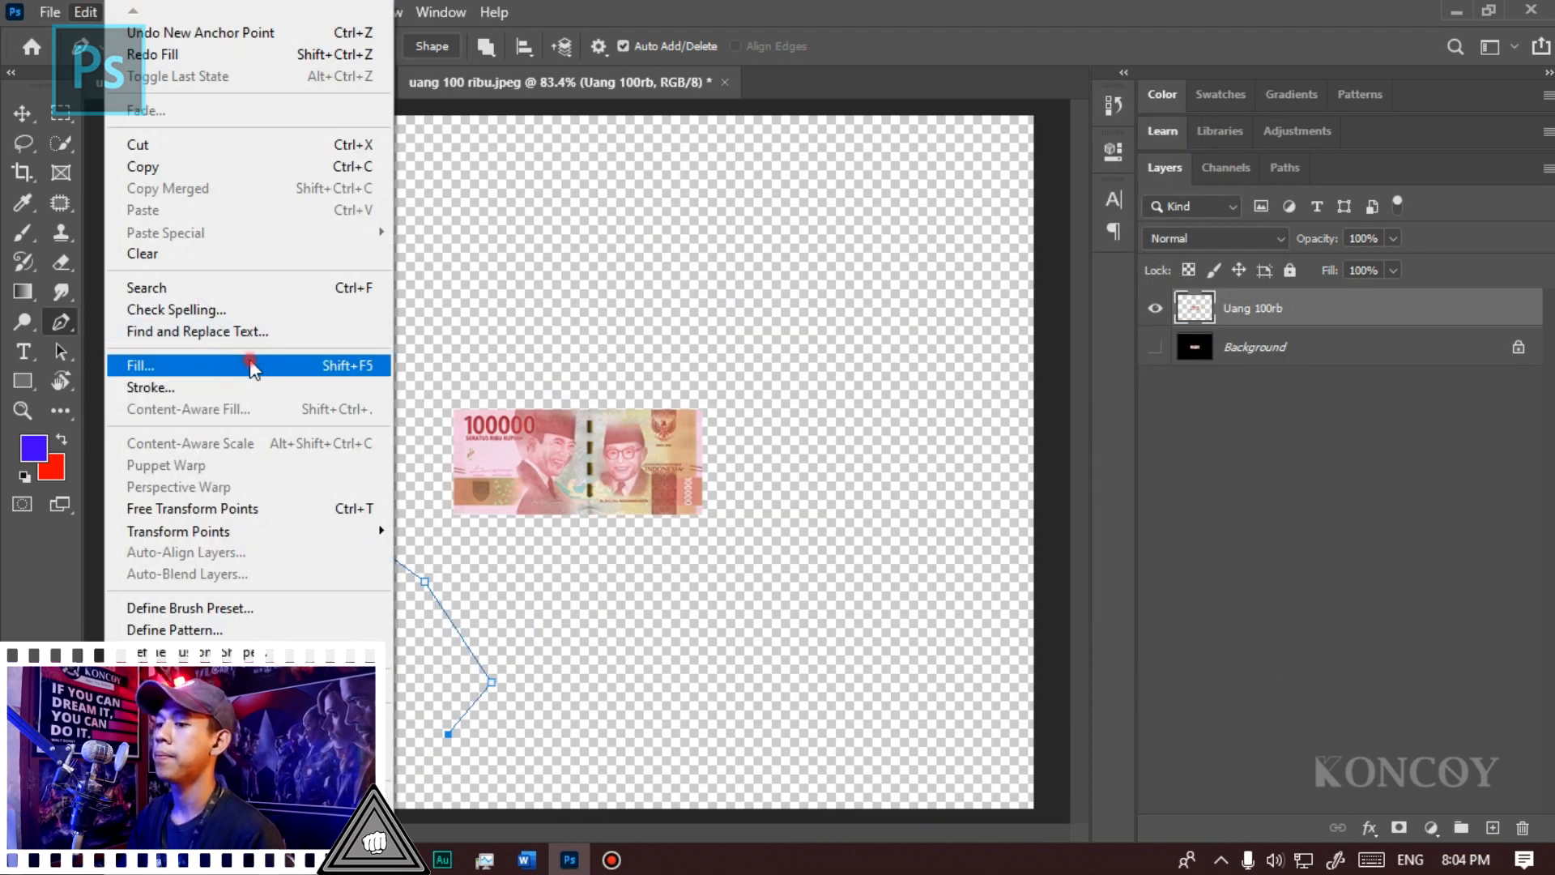
{"action": "left_click", "coordinate": [251, 366]}
{"action": "key", "text": "Return"}
{"action": "left_click_drag", "start_coordinate": [966, 217], "coordinate": [889, 217]}
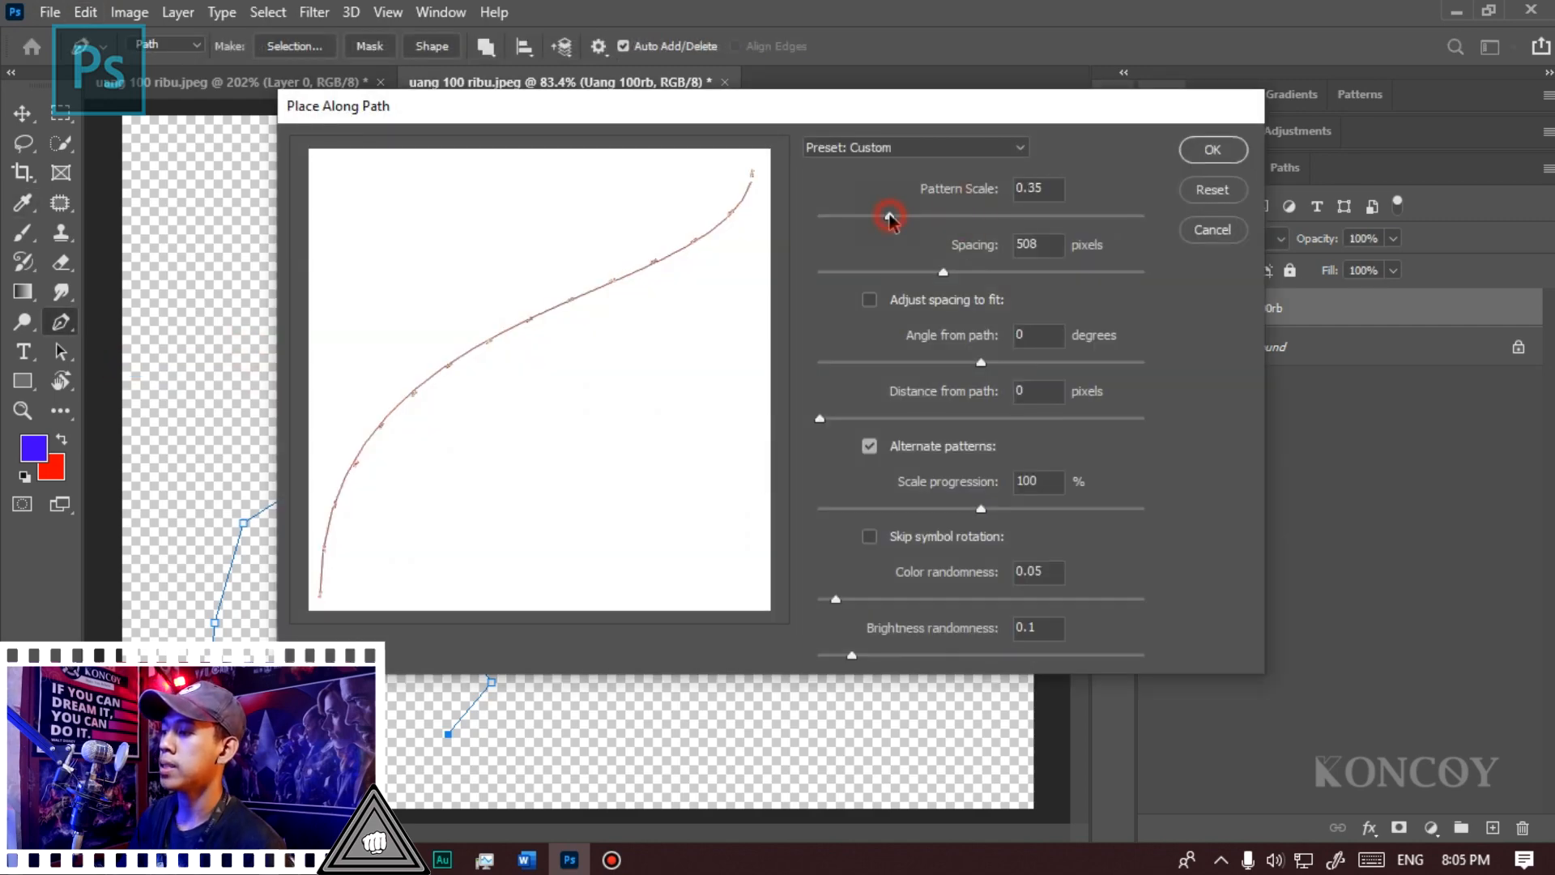
{"action": "left_click", "coordinate": [1230, 150]}
{"action": "scroll", "coordinate": [435, 553], "scroll_direction": "up", "scroll_amount": 3}
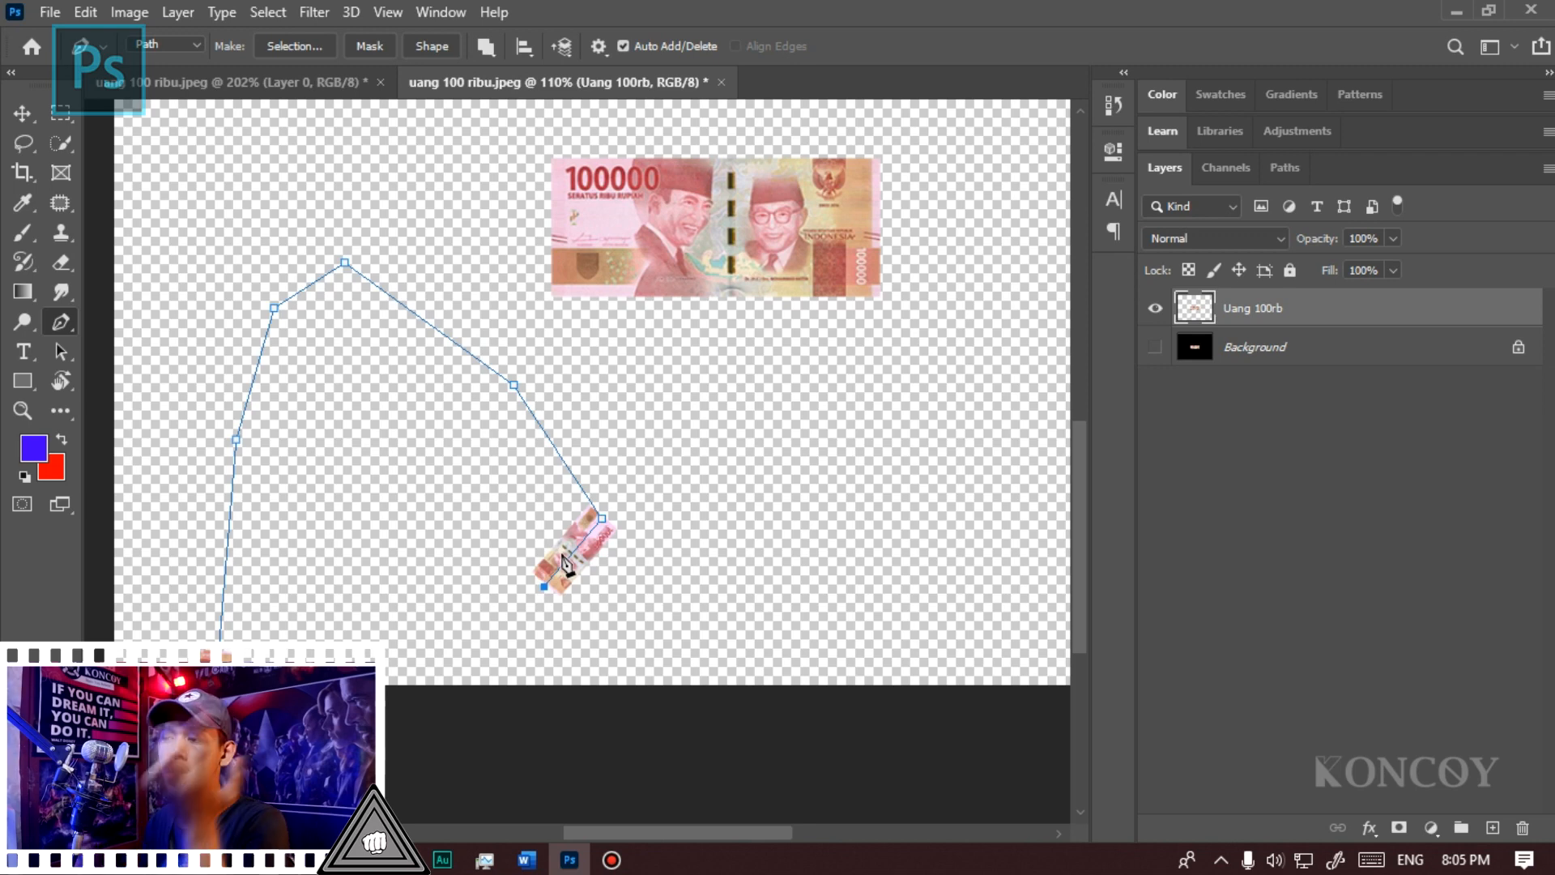
Step: View the available contents in the Fill settings, keeping Pattern selected
{"action": "left_click", "coordinate": [81, 11]}
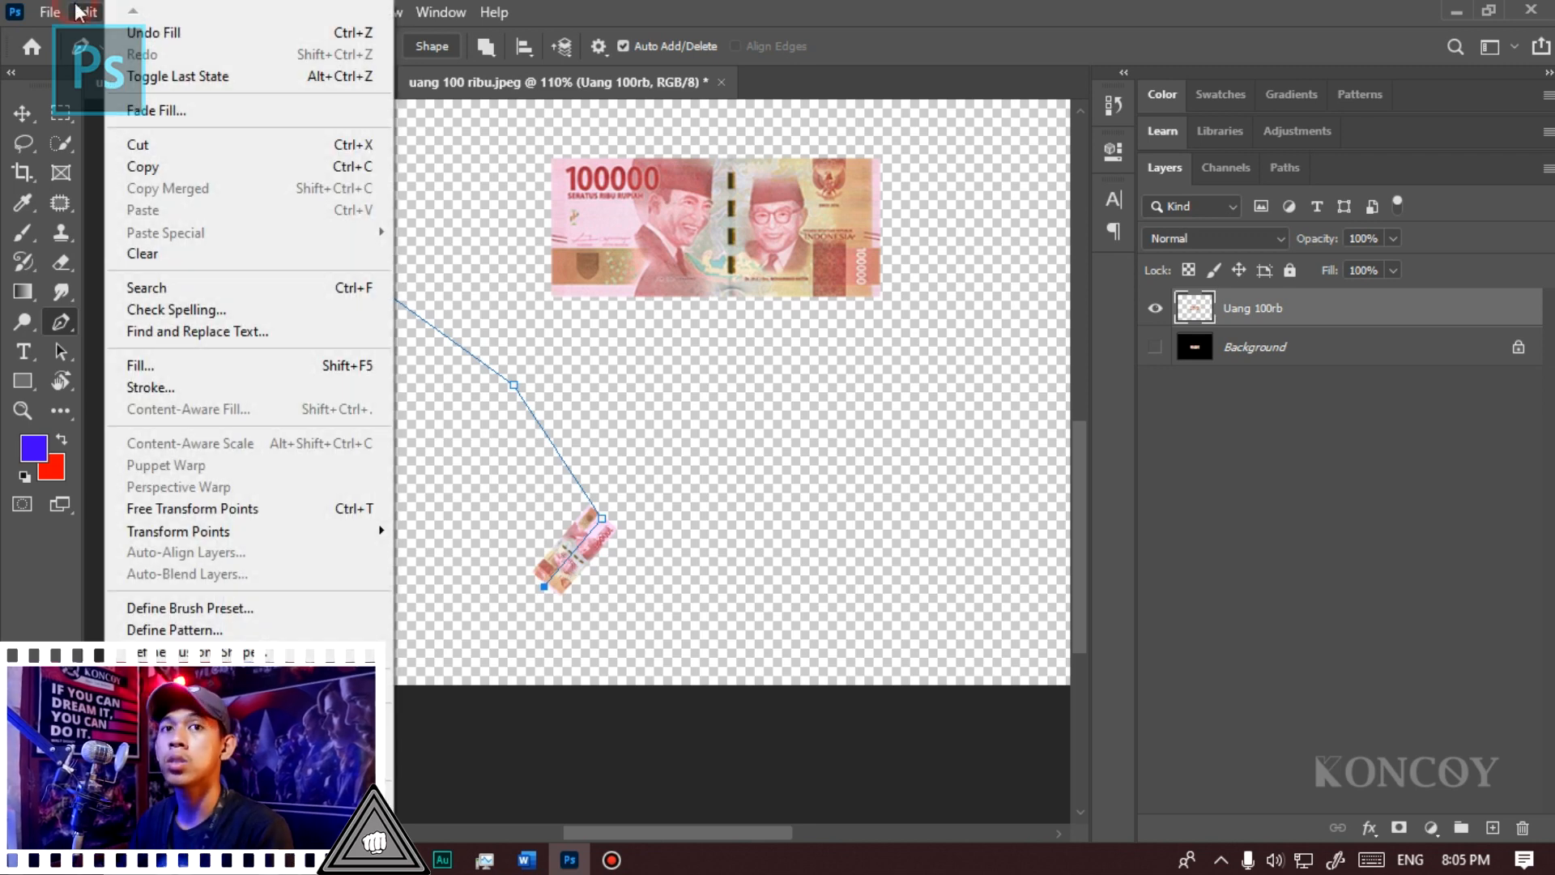
{"action": "left_click", "coordinate": [369, 366]}
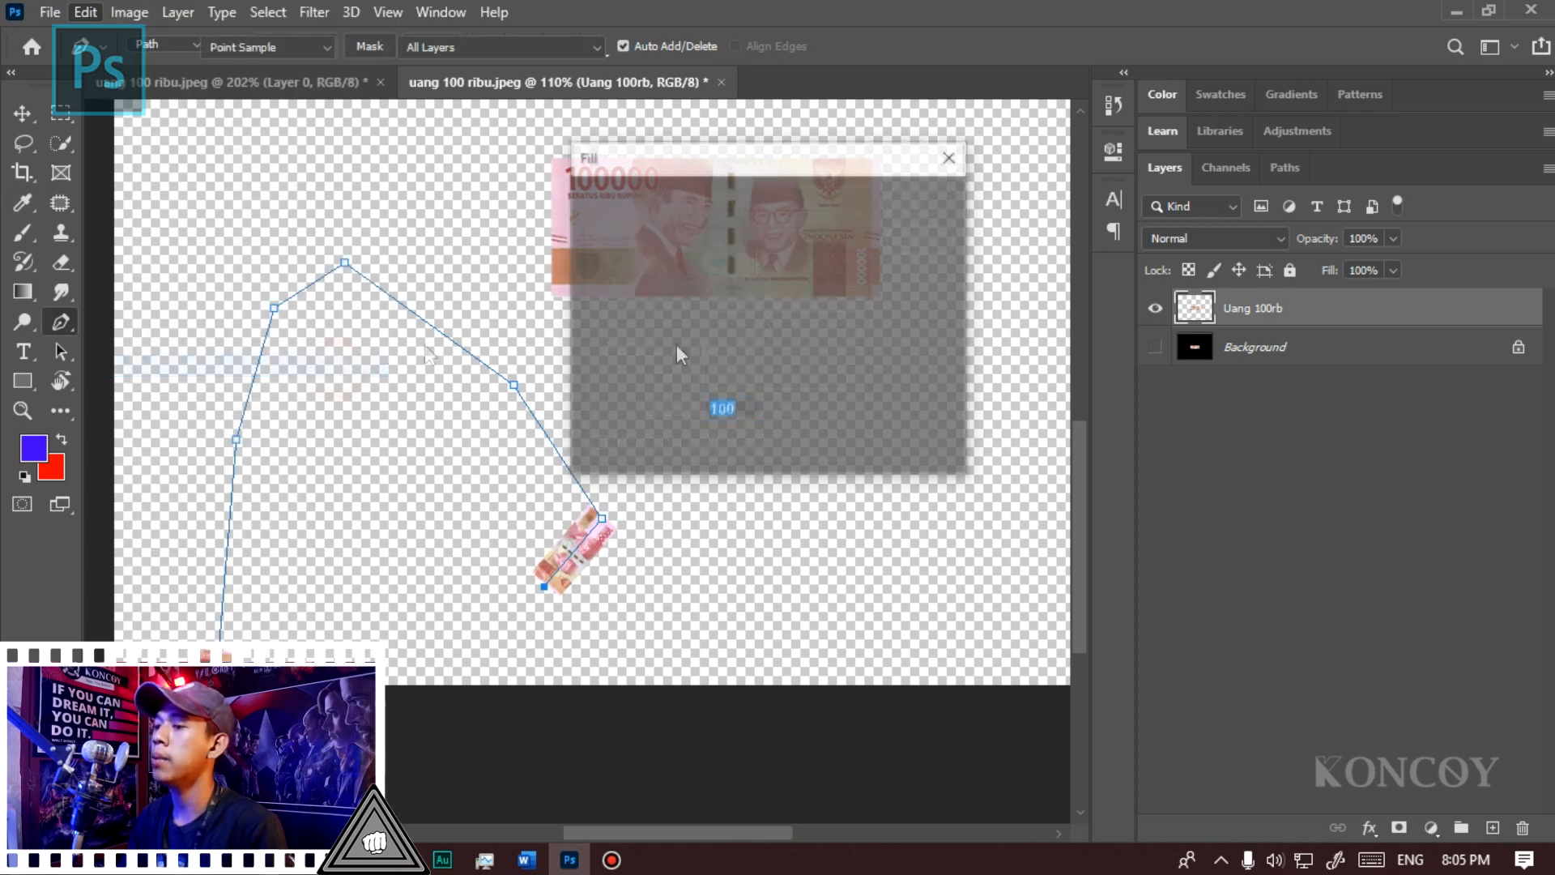
{"action": "left_click", "coordinate": [776, 198]}
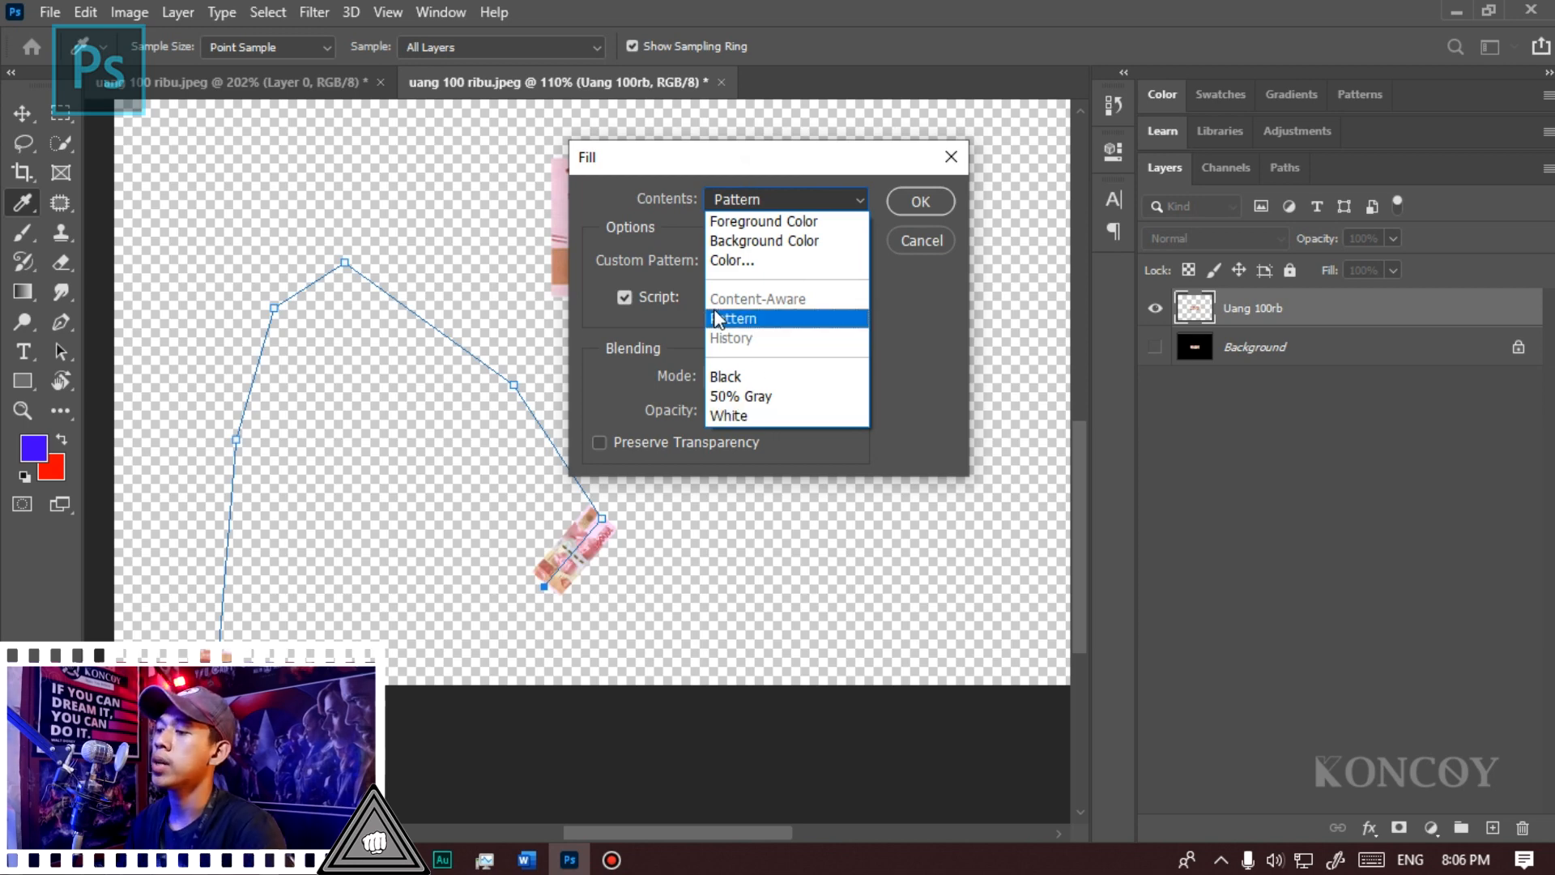
{"action": "left_click", "coordinate": [859, 319]}
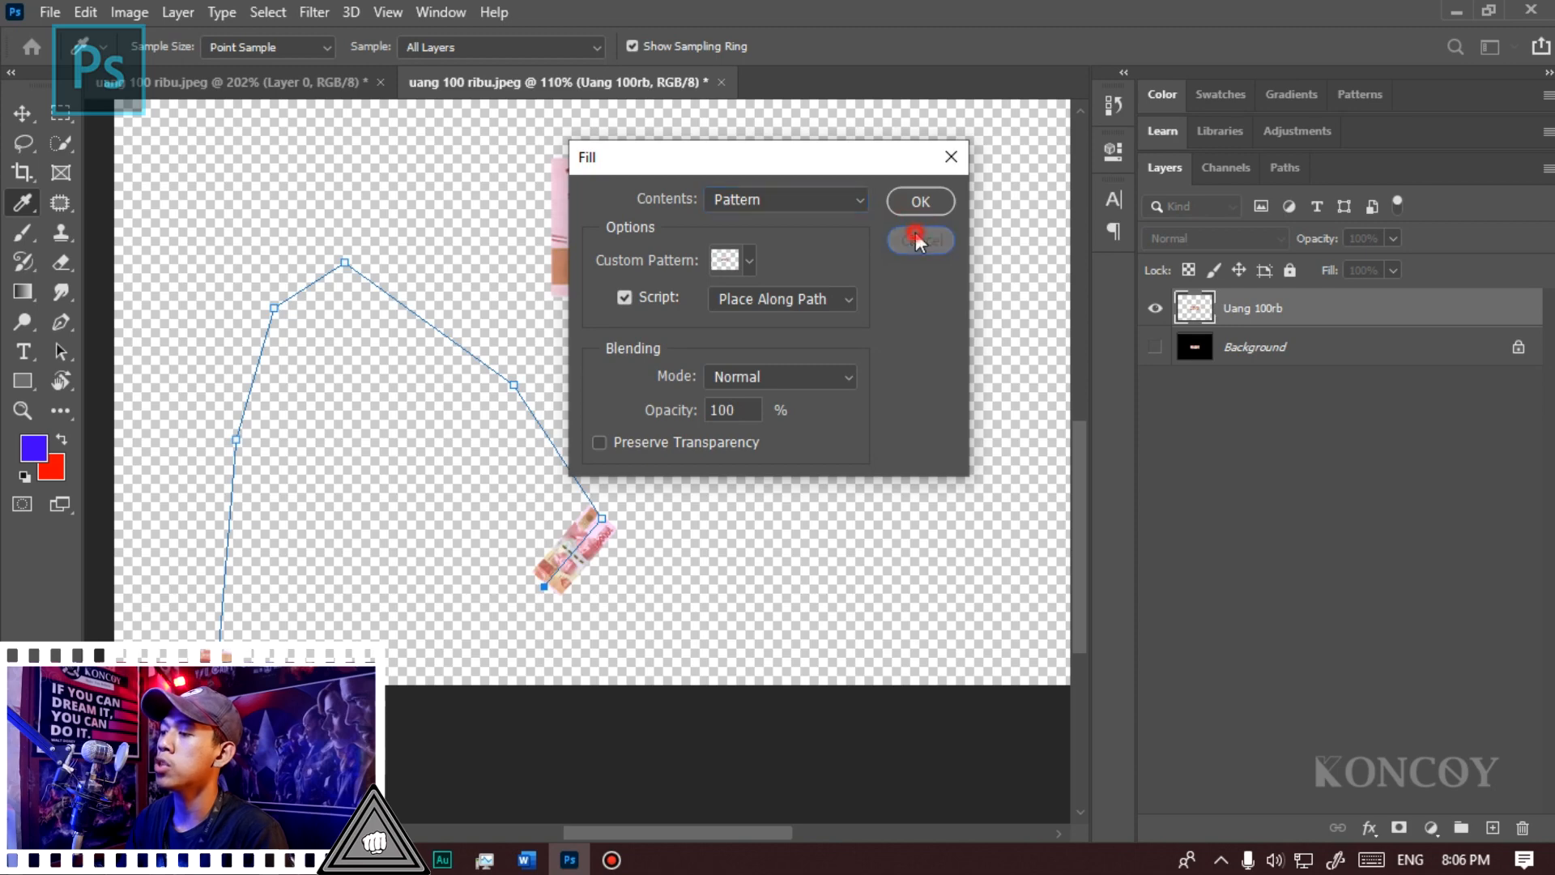
{"action": "left_click", "coordinate": [921, 204]}
{"action": "scroll", "coordinate": [635, 424], "scroll_direction": "up", "scroll_amount": 2}
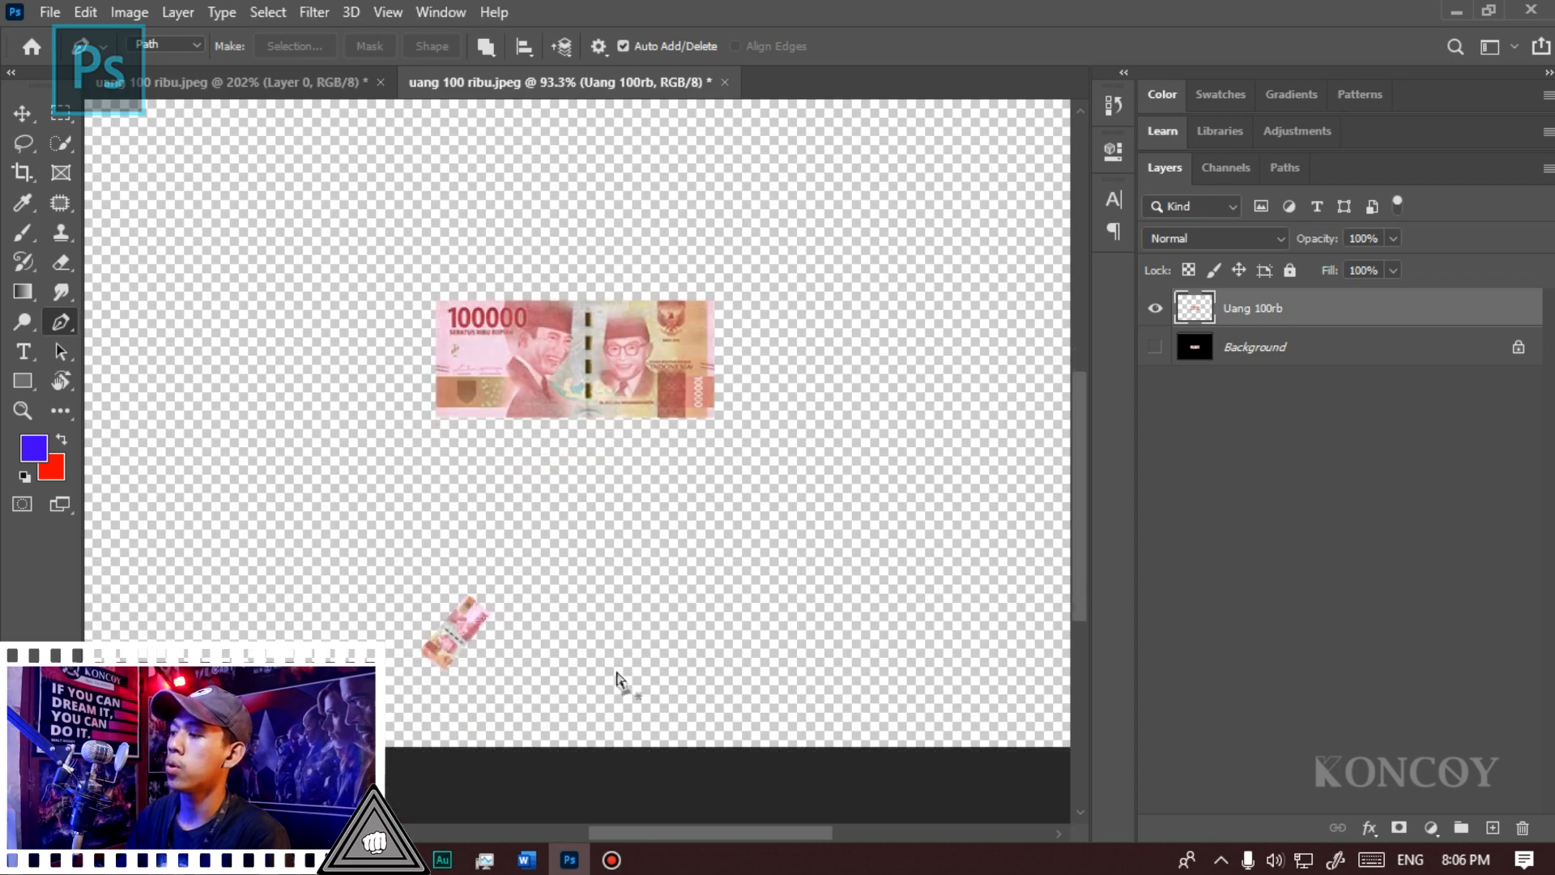
Step: Set the pattern fill's script to Random Fill and leave its settings without filling the layer
{"action": "left_click", "coordinate": [86, 11]}
{"action": "left_click", "coordinate": [142, 365]}
{"action": "left_click", "coordinate": [802, 299]}
{"action": "left_click", "coordinate": [748, 379]}
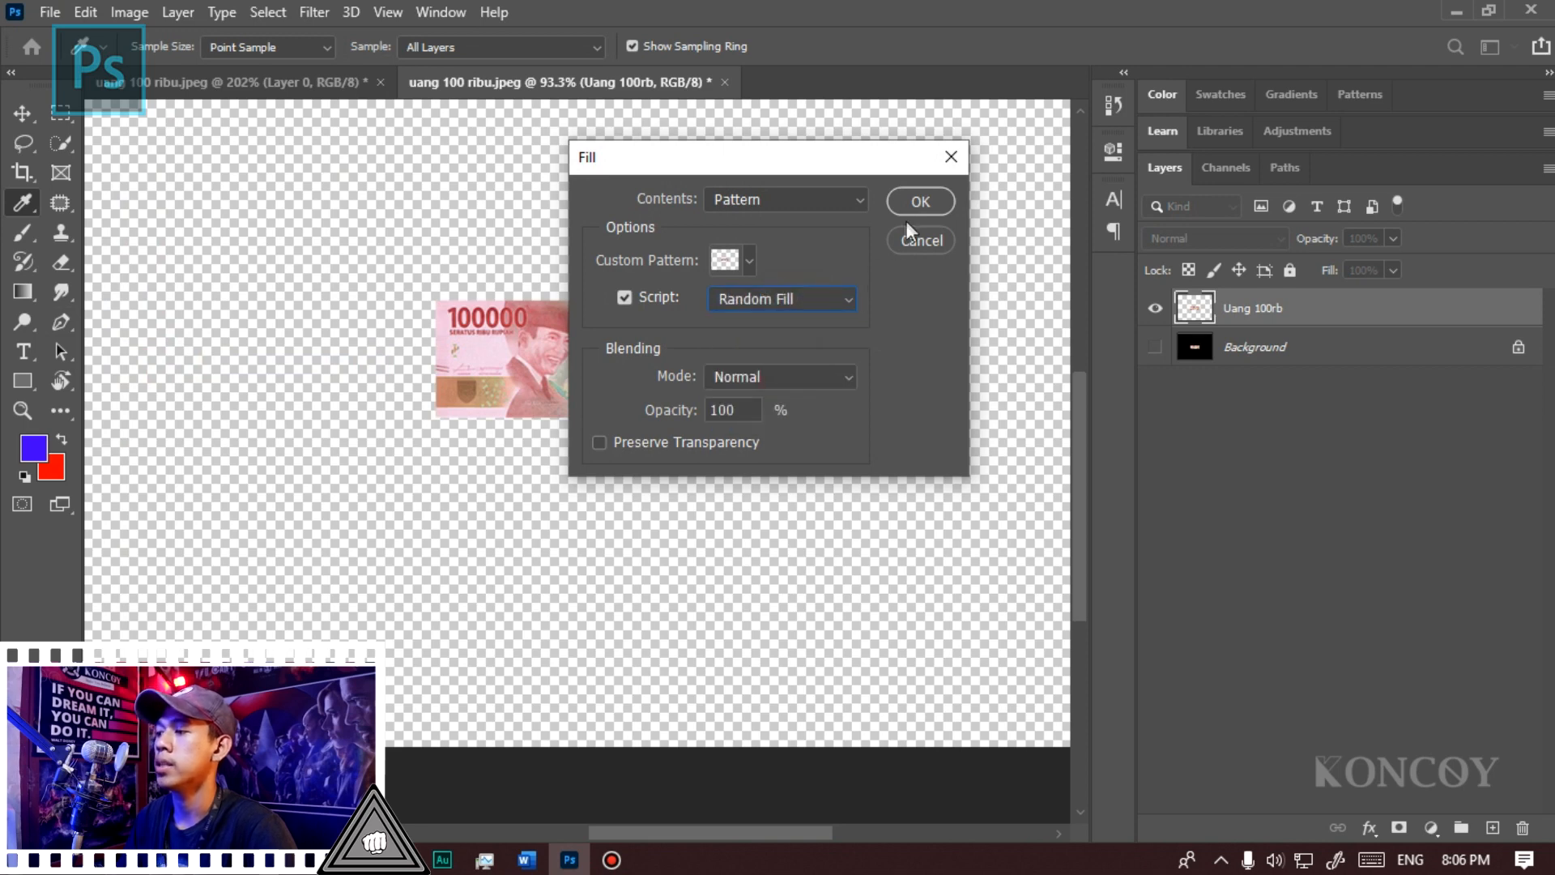
{"action": "left_click", "coordinate": [920, 203]}
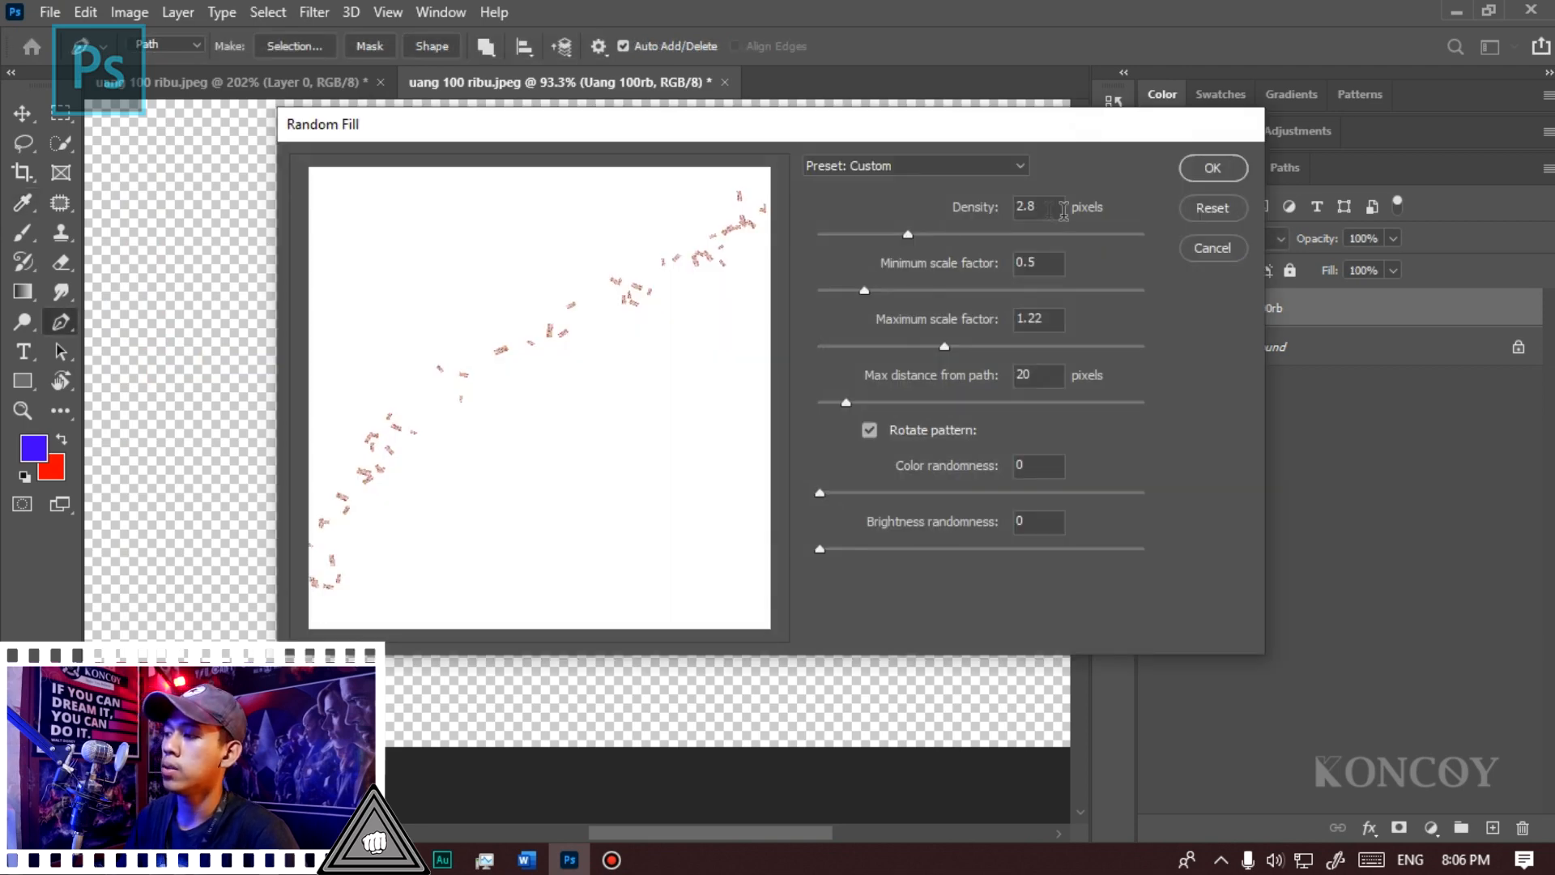
{"action": "left_click", "coordinate": [1215, 246]}
Step: Delete the Work Path from the document and return to the layers list
{"action": "left_click", "coordinate": [1288, 171]}
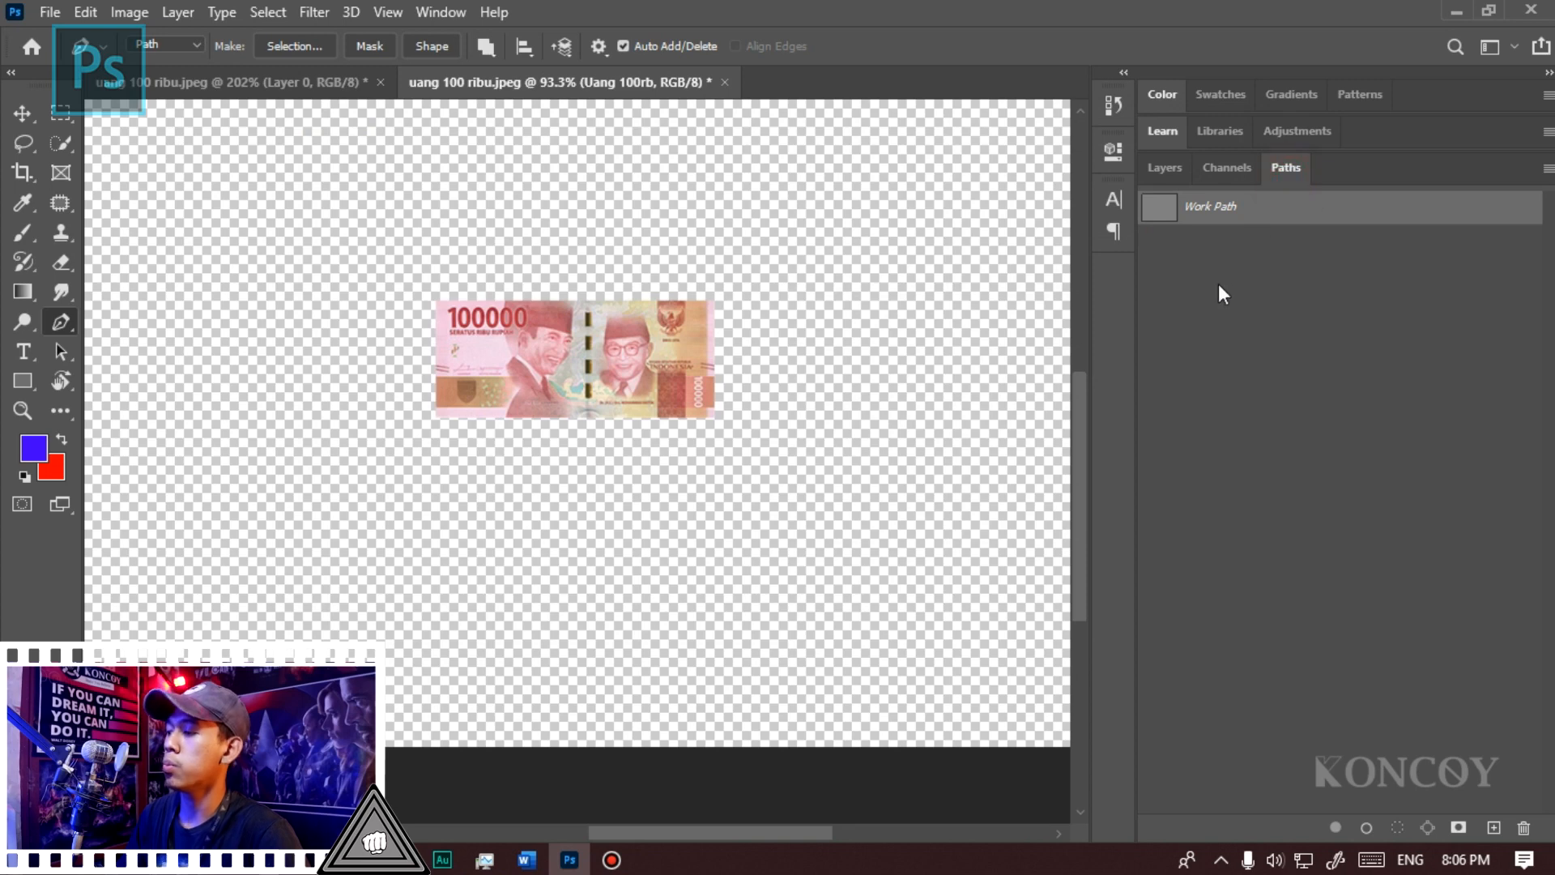
{"action": "key", "text": "Delete"}
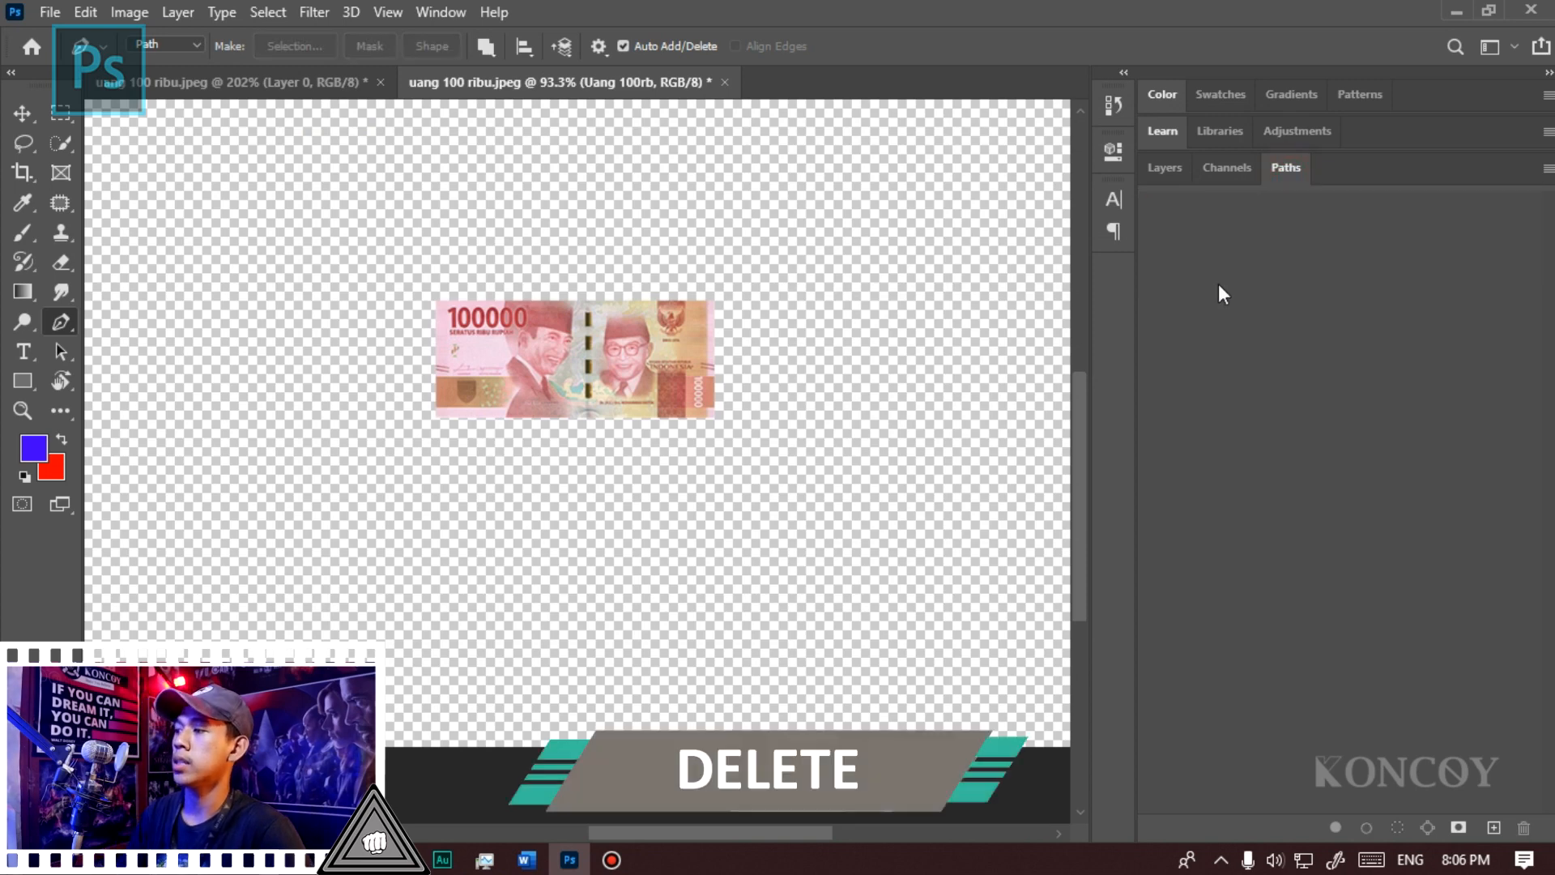
{"action": "left_click", "coordinate": [1165, 166]}
Step: Fill the banknote layer with the custom pattern using Random Fill at density 2.8, minimum scale 0.5 and maximum scale 1.22
{"action": "left_click", "coordinate": [85, 11]}
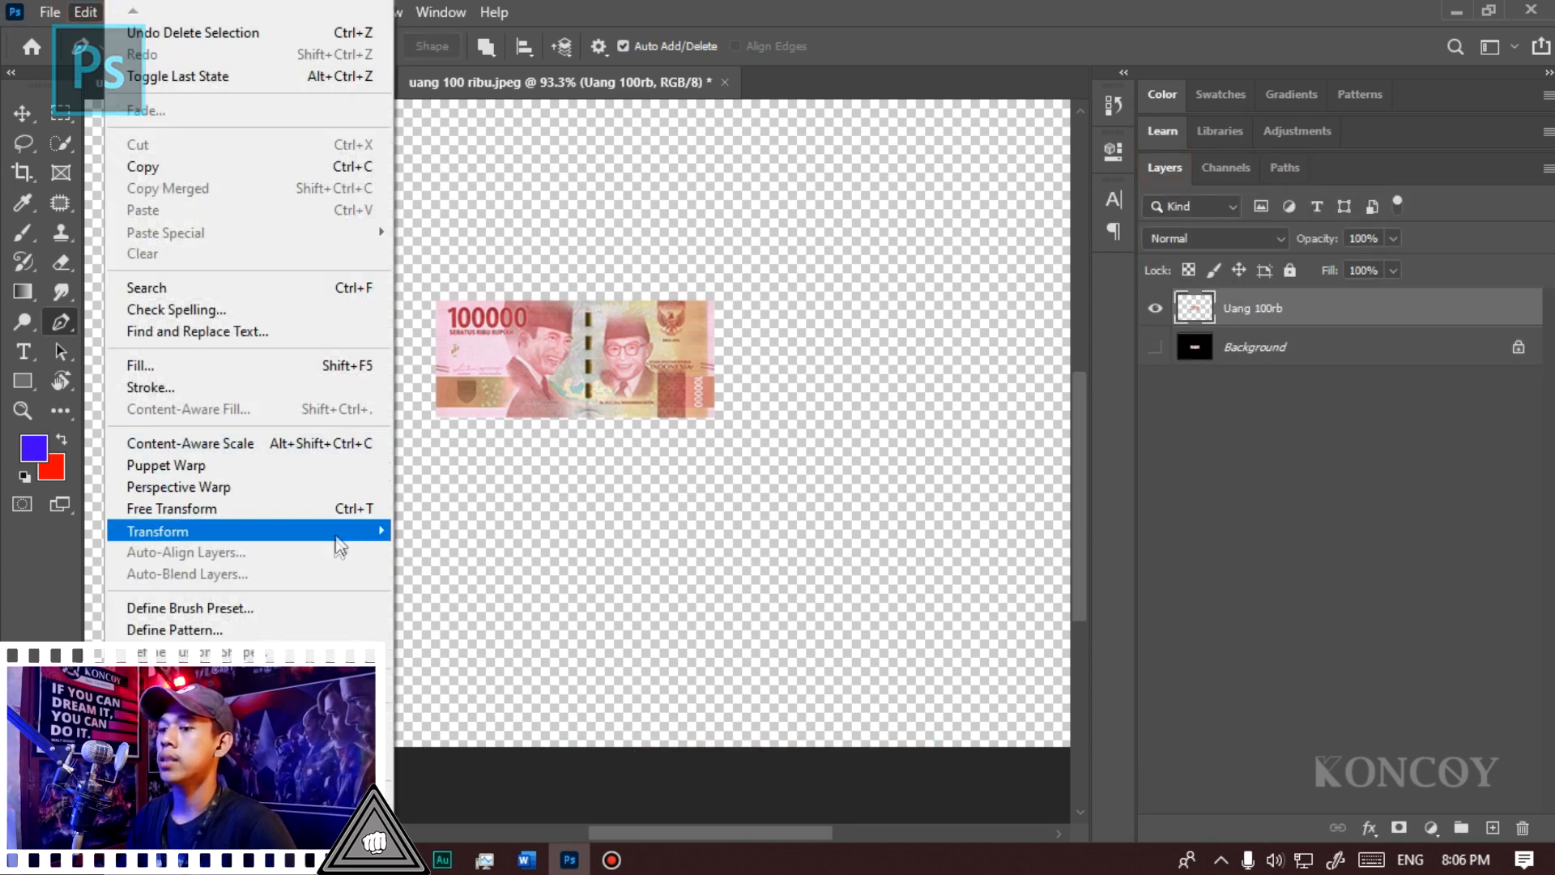
{"action": "left_click", "coordinate": [349, 366]}
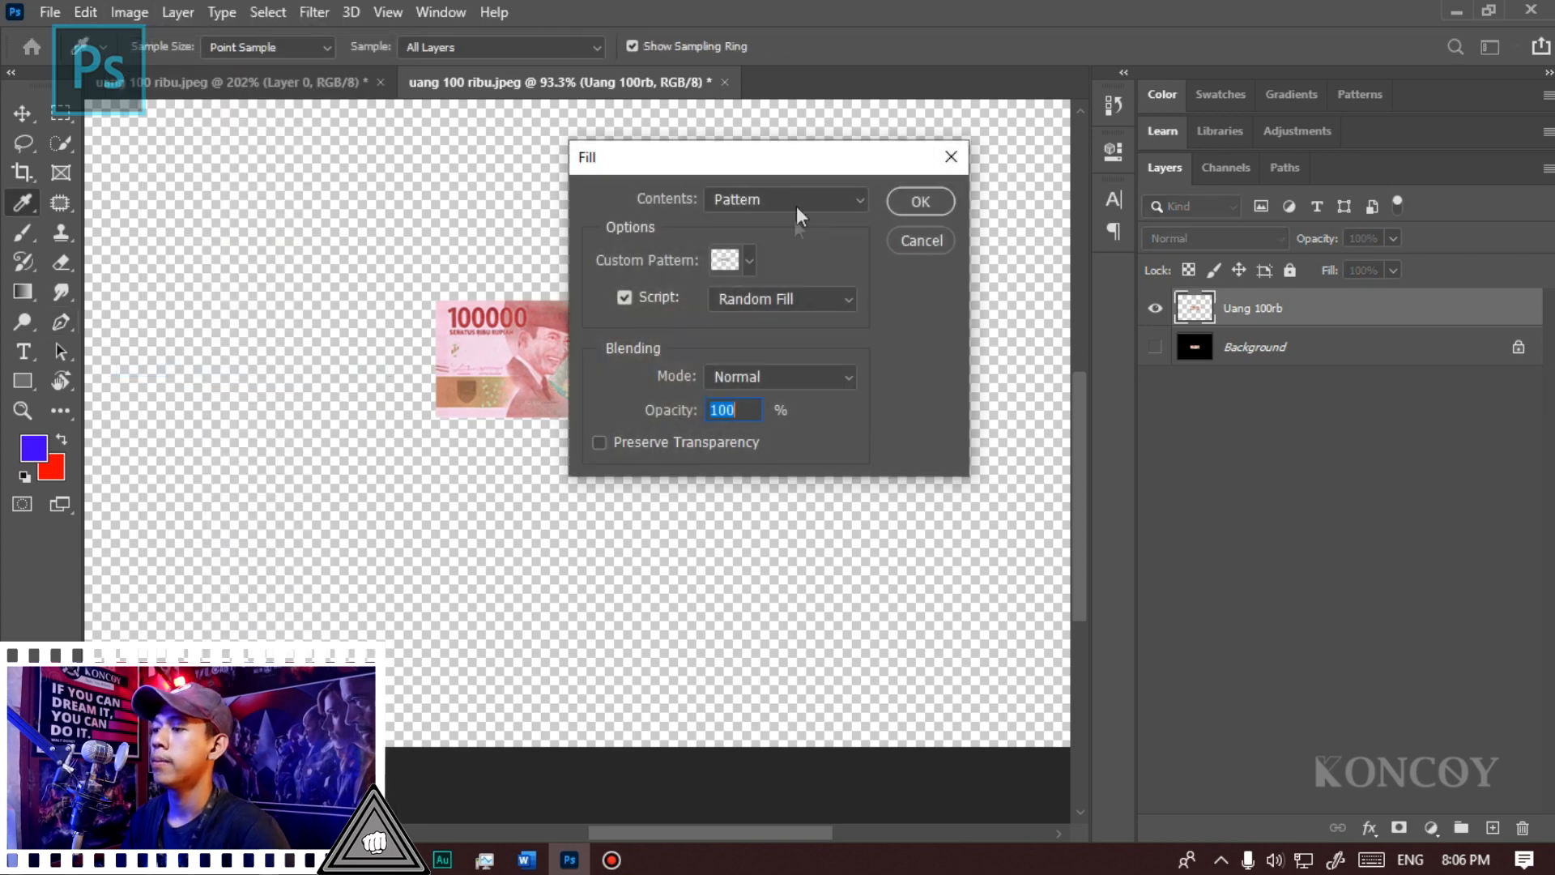
{"action": "left_click", "coordinate": [902, 200]}
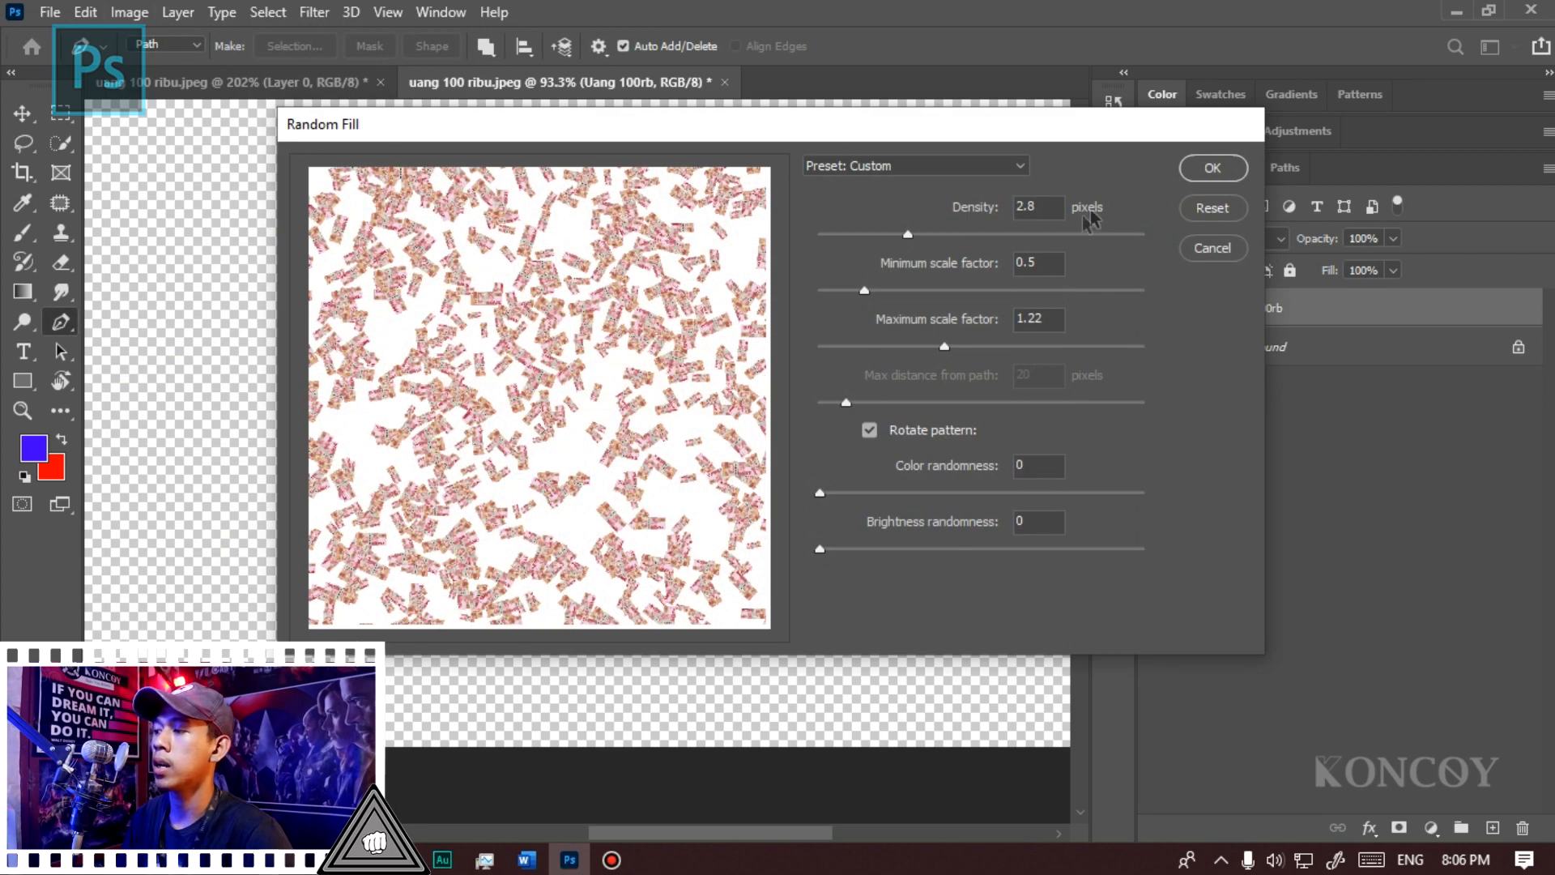
{"action": "left_click", "coordinate": [1212, 169]}
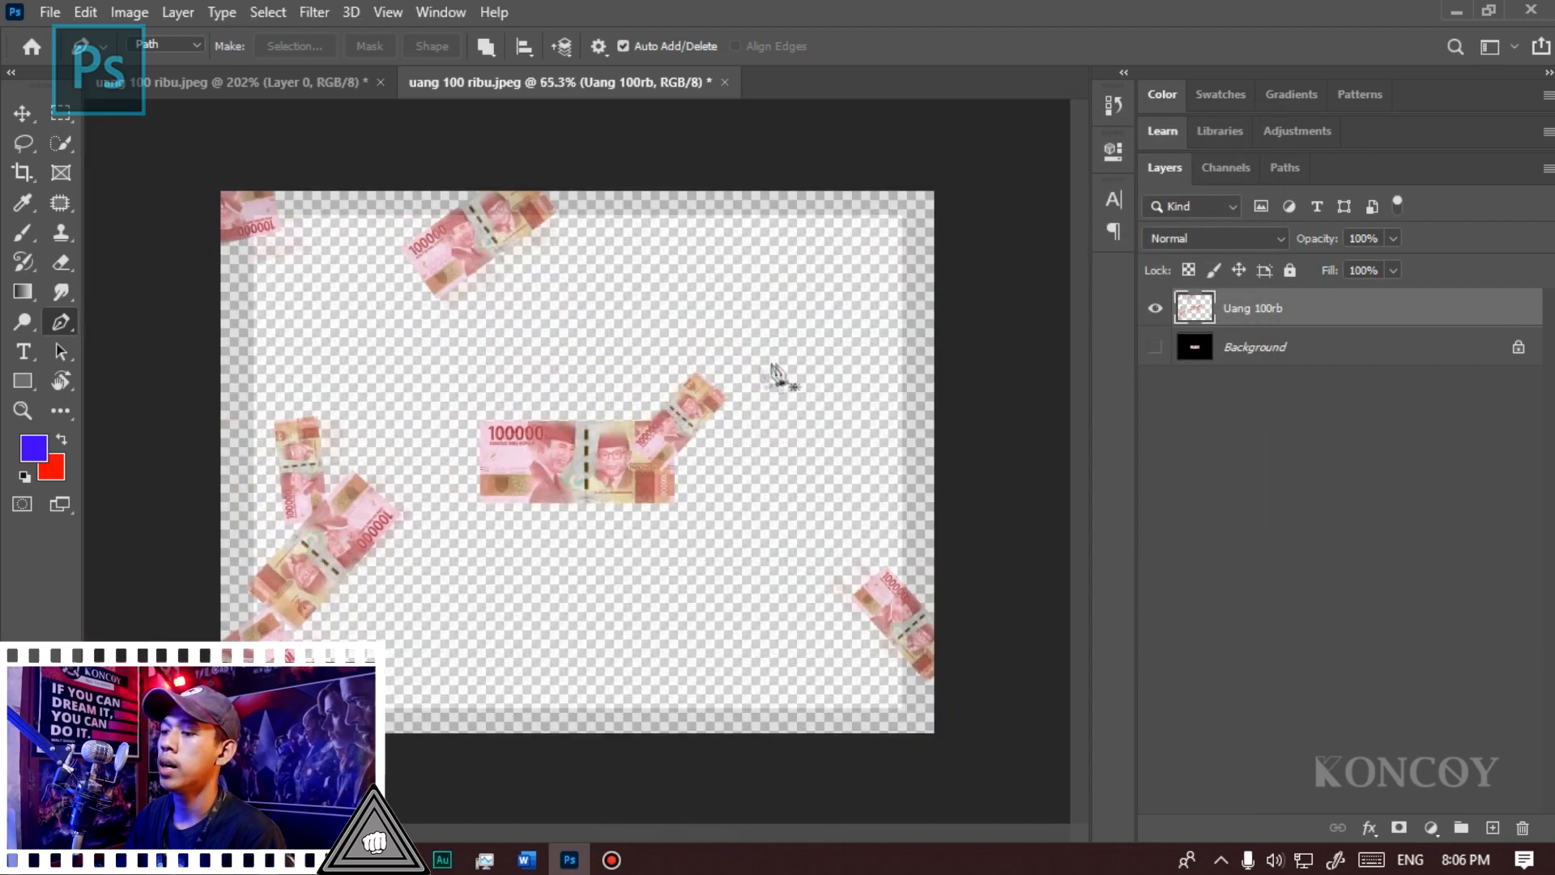
{"action": "scroll", "coordinate": [332, 547], "scroll_direction": "up", "scroll_amount": 4}
{"action": "scroll", "coordinate": [743, 415], "scroll_direction": "down", "scroll_amount": 6}
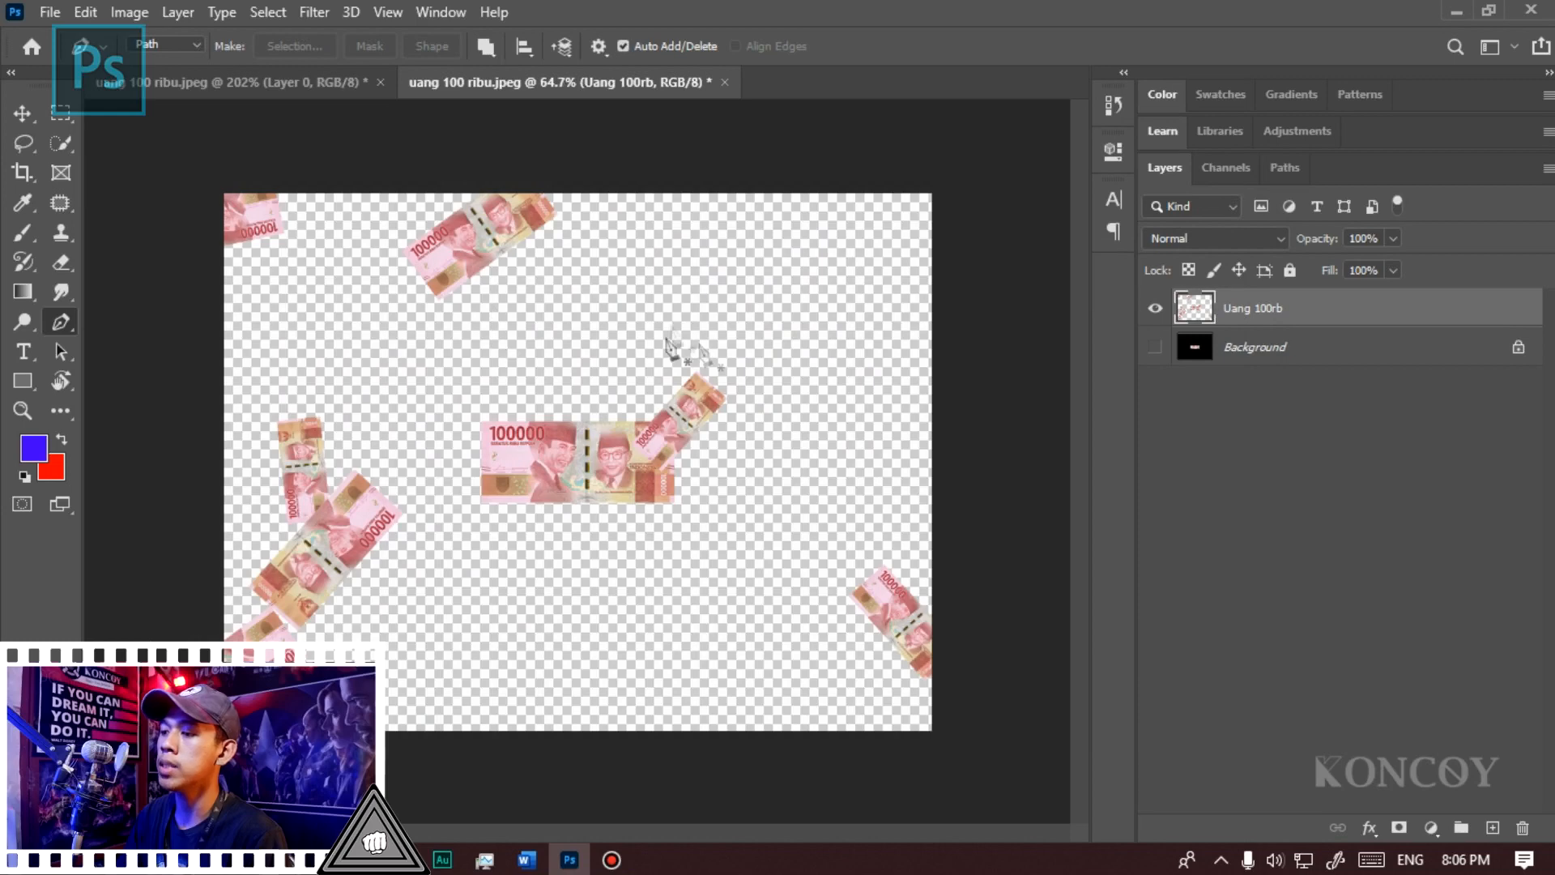
{"action": "scroll", "coordinate": [753, 387], "scroll_direction": "down", "scroll_amount": 4}
{"action": "scroll", "coordinate": [575, 373], "scroll_direction": "up", "scroll_amount": 1}
Step: Switch to the Move tool and undo the random pattern fill on the banknote layer
{"action": "left_click_drag", "start_coordinate": [552, 372], "coordinate": [563, 447]}
{"action": "key", "text": "ctrl+z"}
{"action": "key", "text": "v"}
{"action": "scroll", "coordinate": [568, 456], "scroll_direction": "up", "scroll_amount": 3}
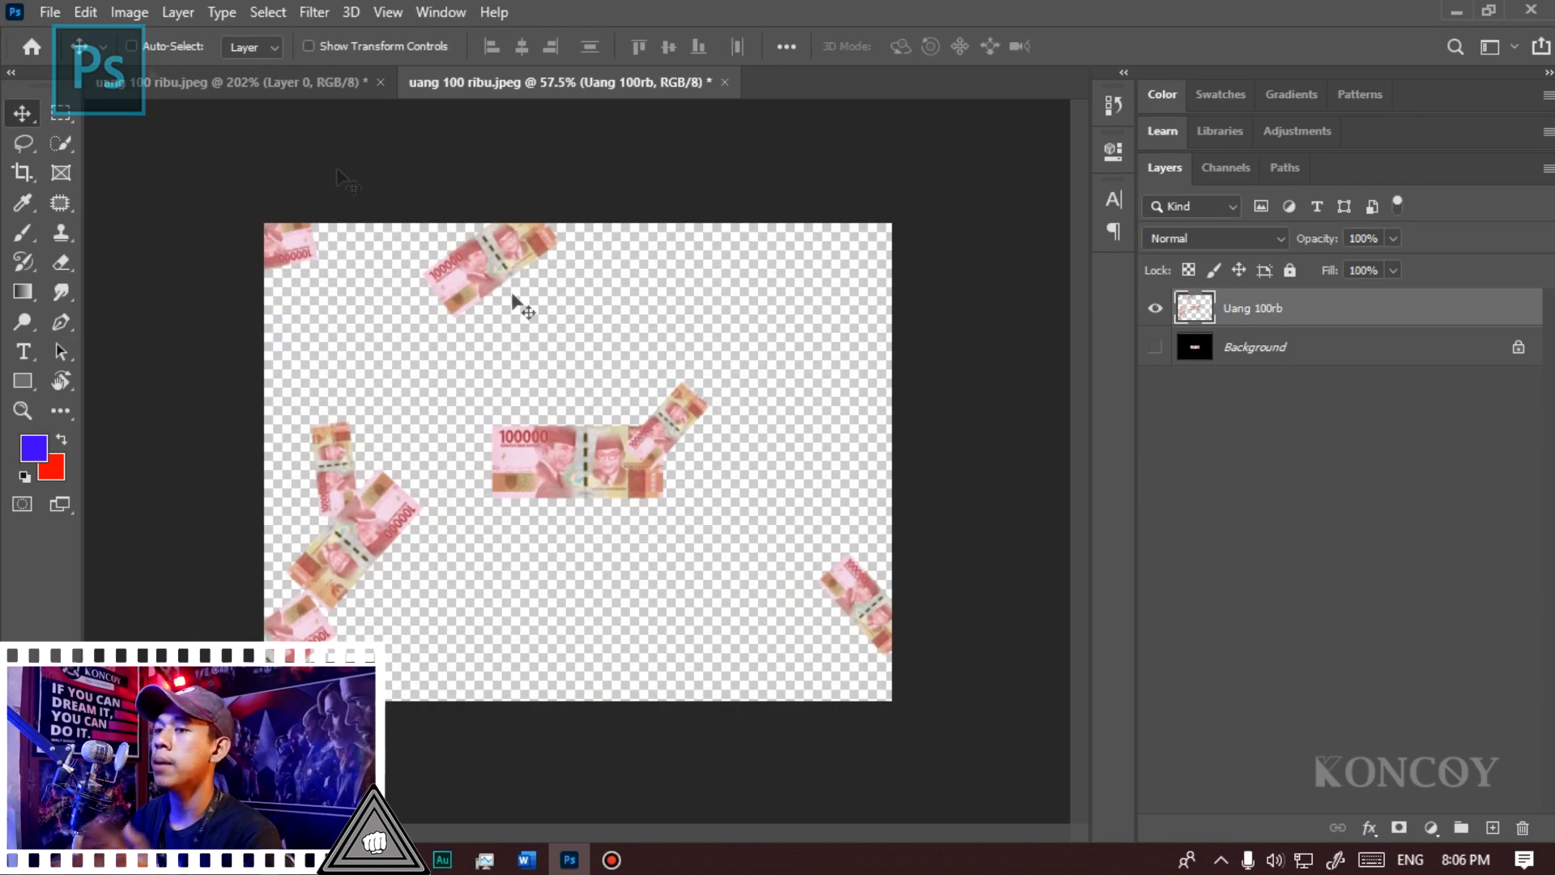
{"action": "left_click", "coordinate": [82, 12]}
{"action": "left_click", "coordinate": [708, 391]}
{"action": "key", "text": "ctrl+z"}
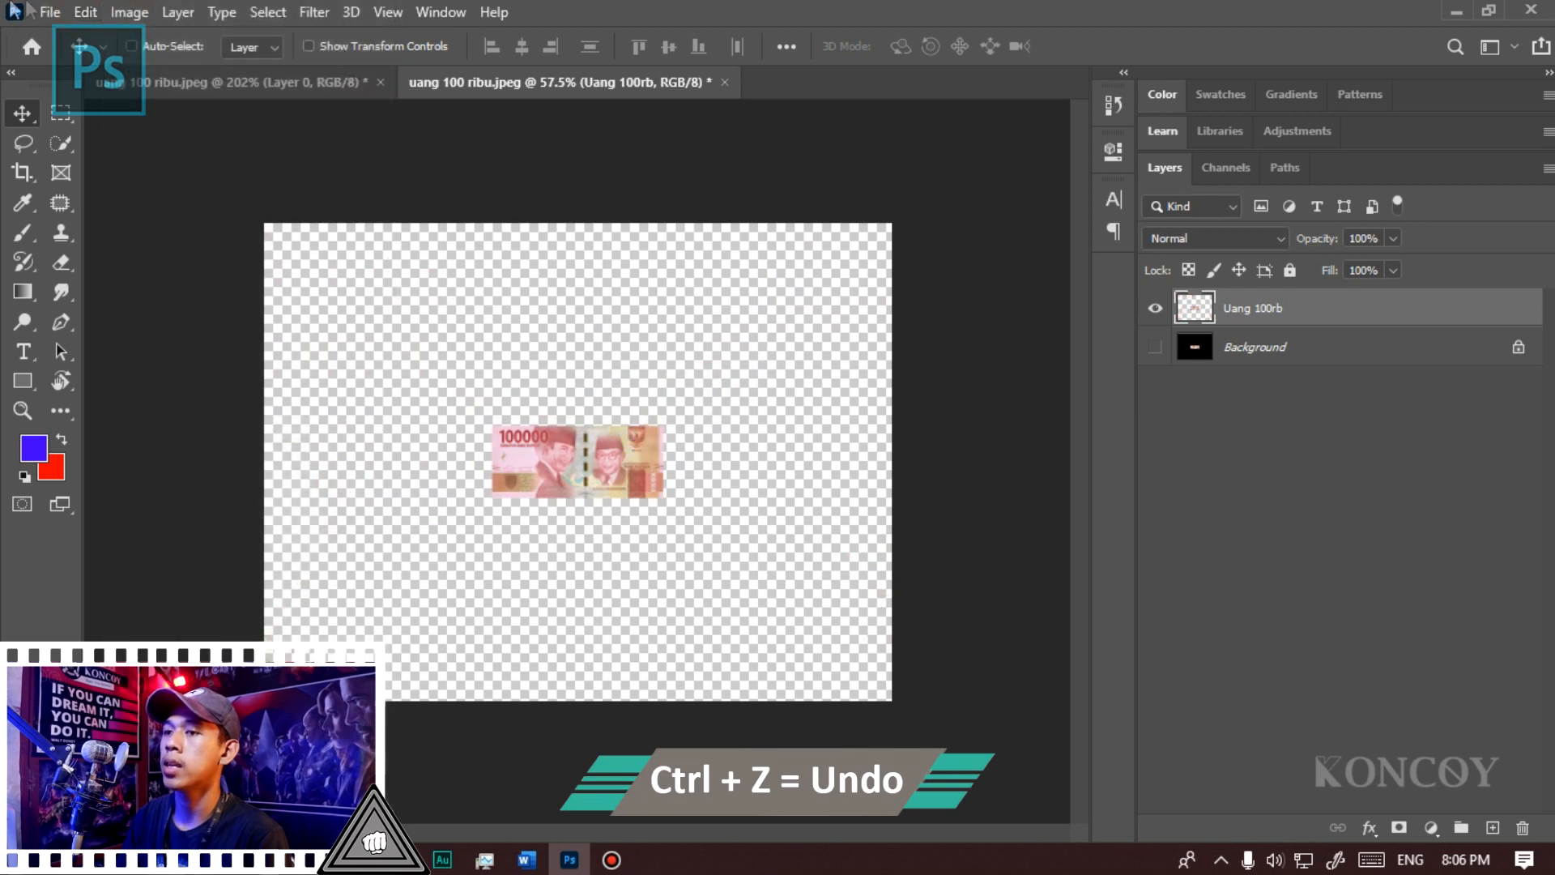
{"action": "left_click", "coordinate": [78, 11]}
{"action": "left_click", "coordinate": [141, 365]}
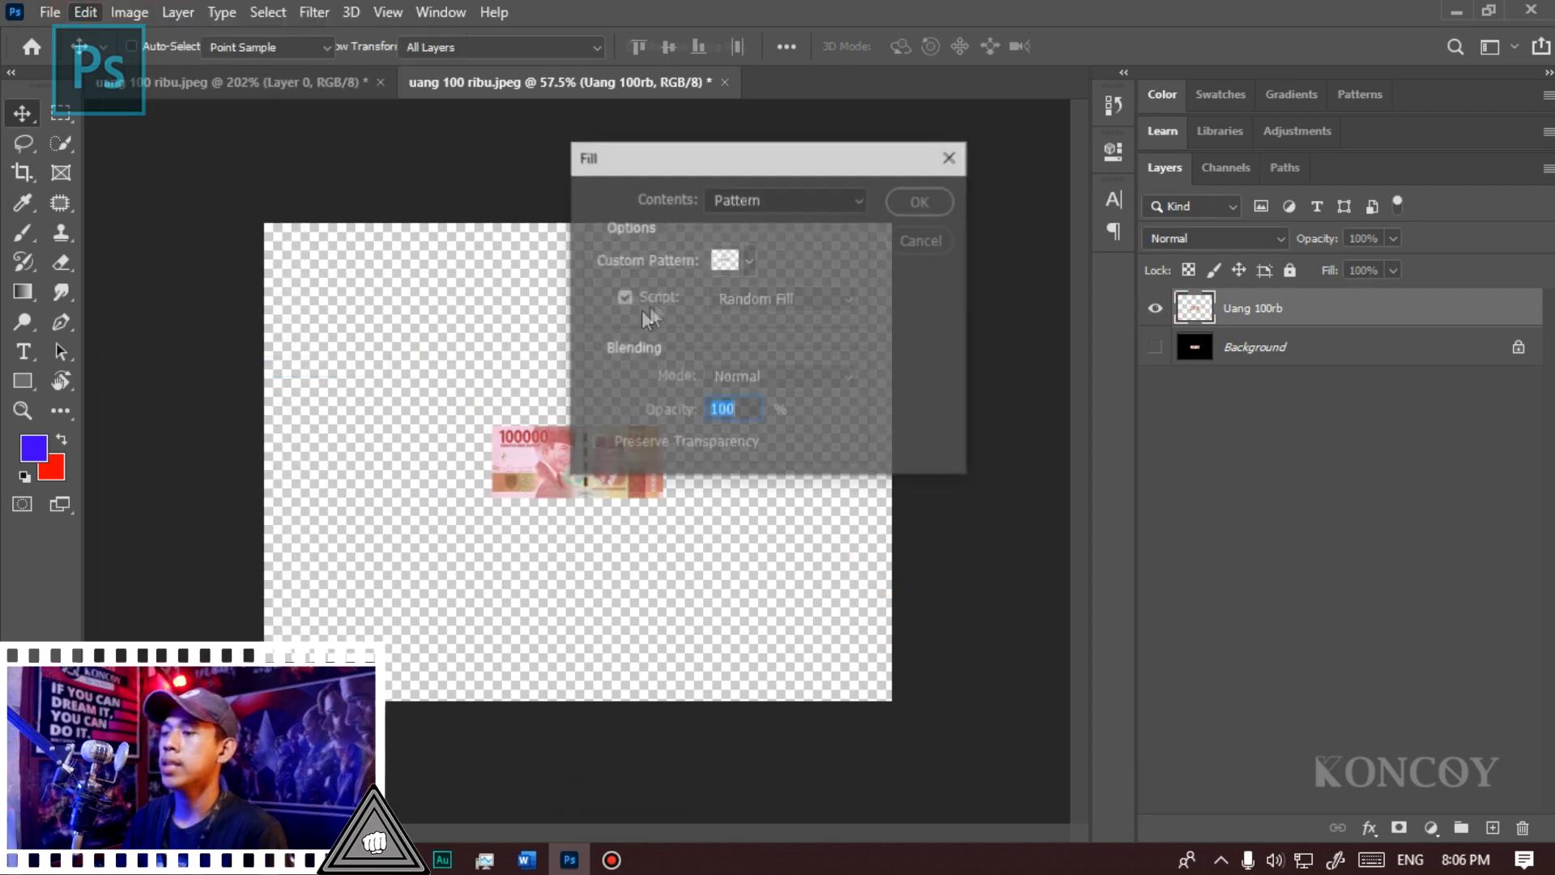
{"action": "left_click", "coordinate": [917, 204]}
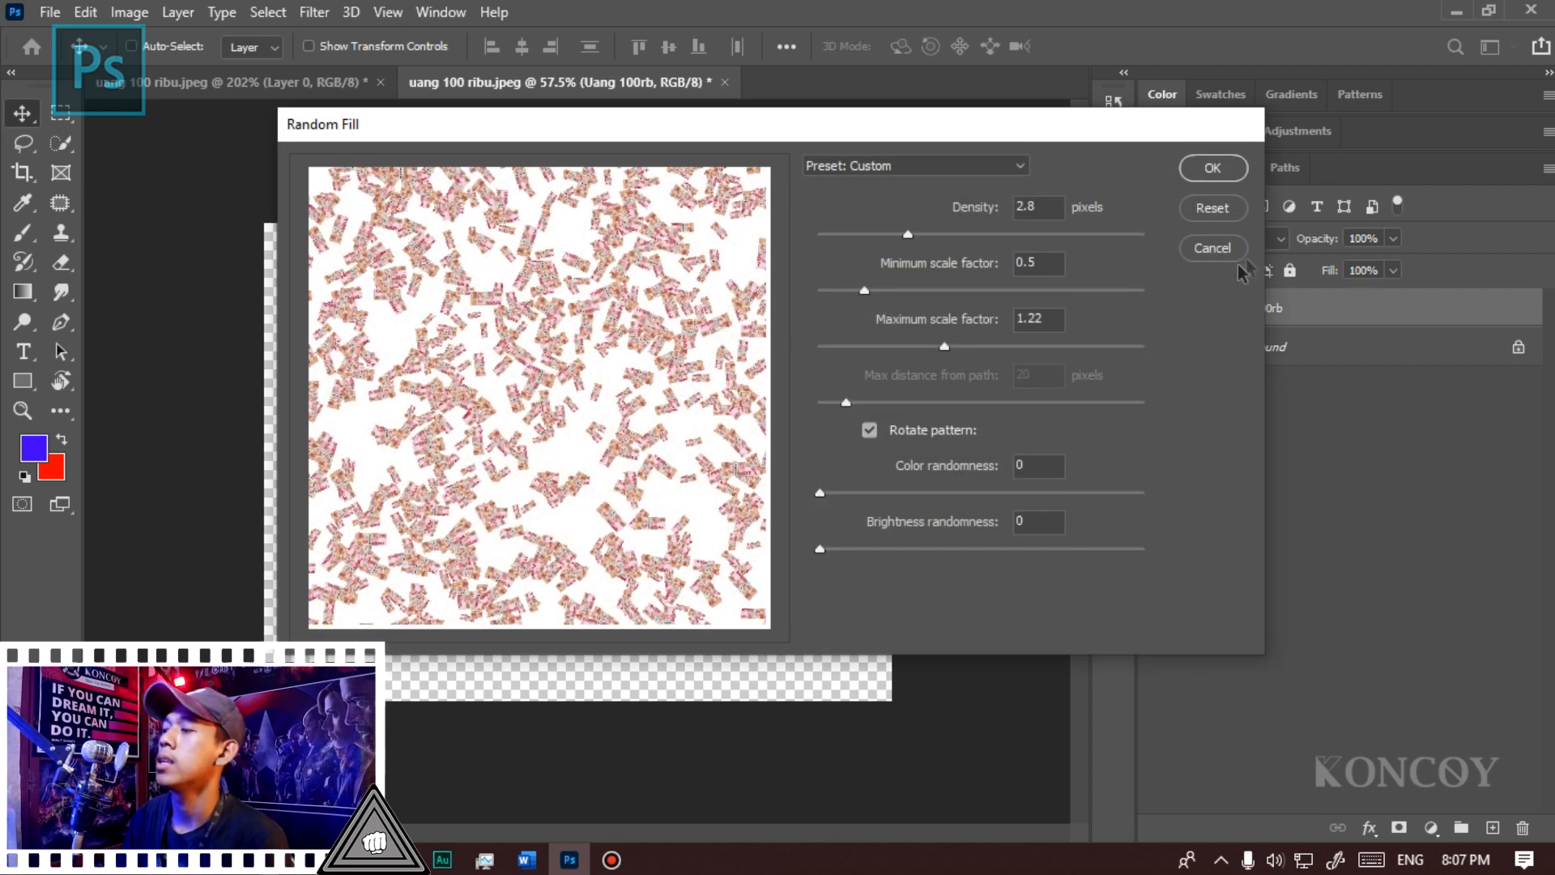
{"action": "left_click", "coordinate": [1212, 248]}
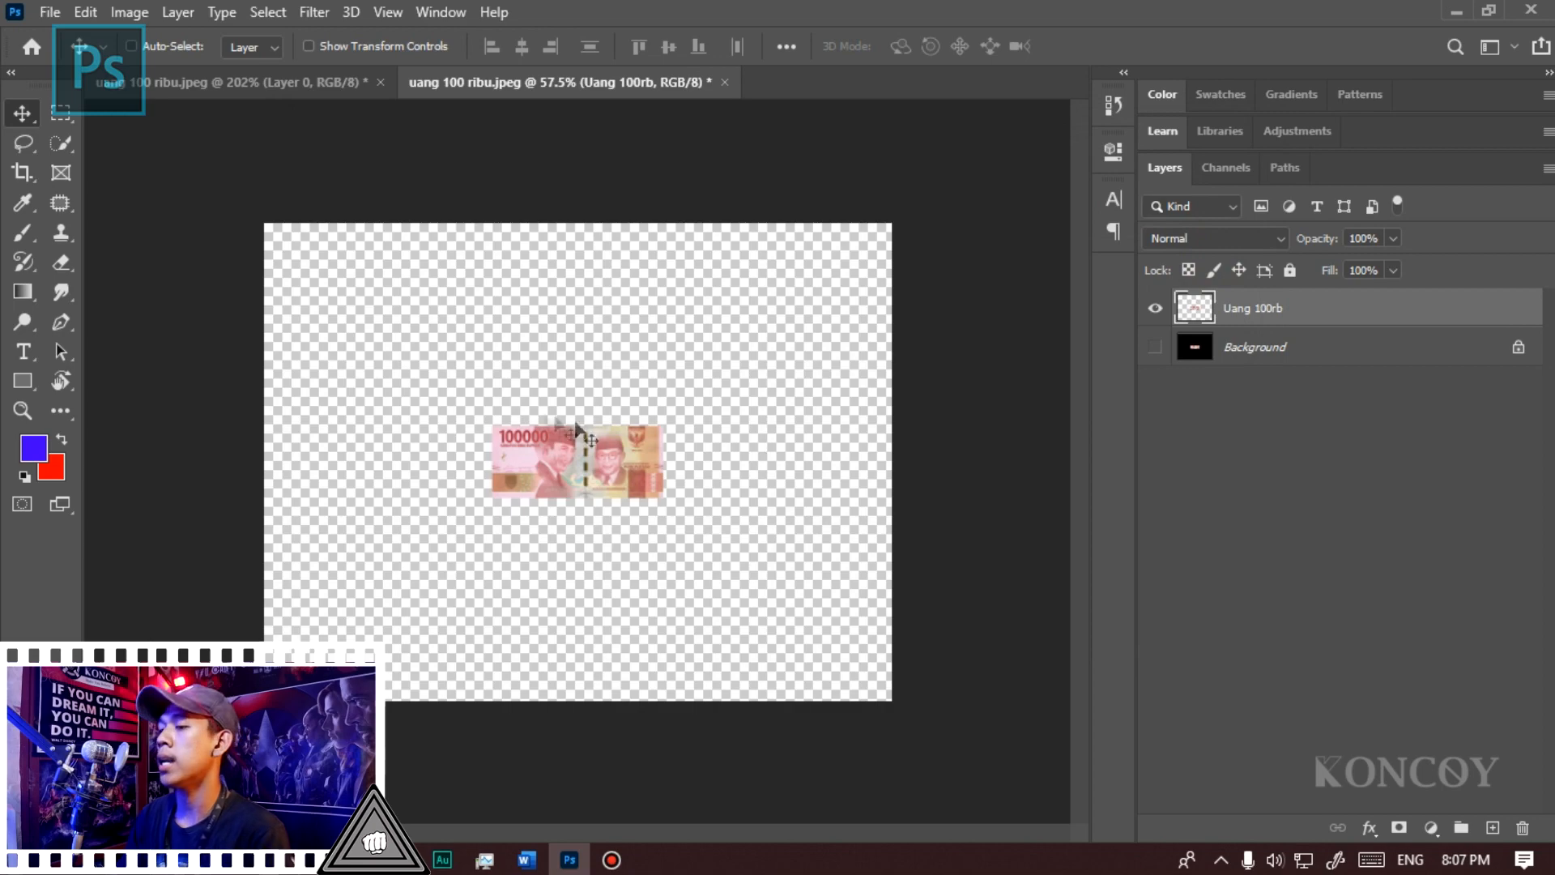
Step: Select the banknote from its layer's outline and crop the canvas to that selection
{"action": "scroll", "coordinate": [636, 496], "scroll_direction": "up", "scroll_amount": 5}
{"action": "scroll", "coordinate": [802, 470], "scroll_direction": "down", "scroll_amount": 3}
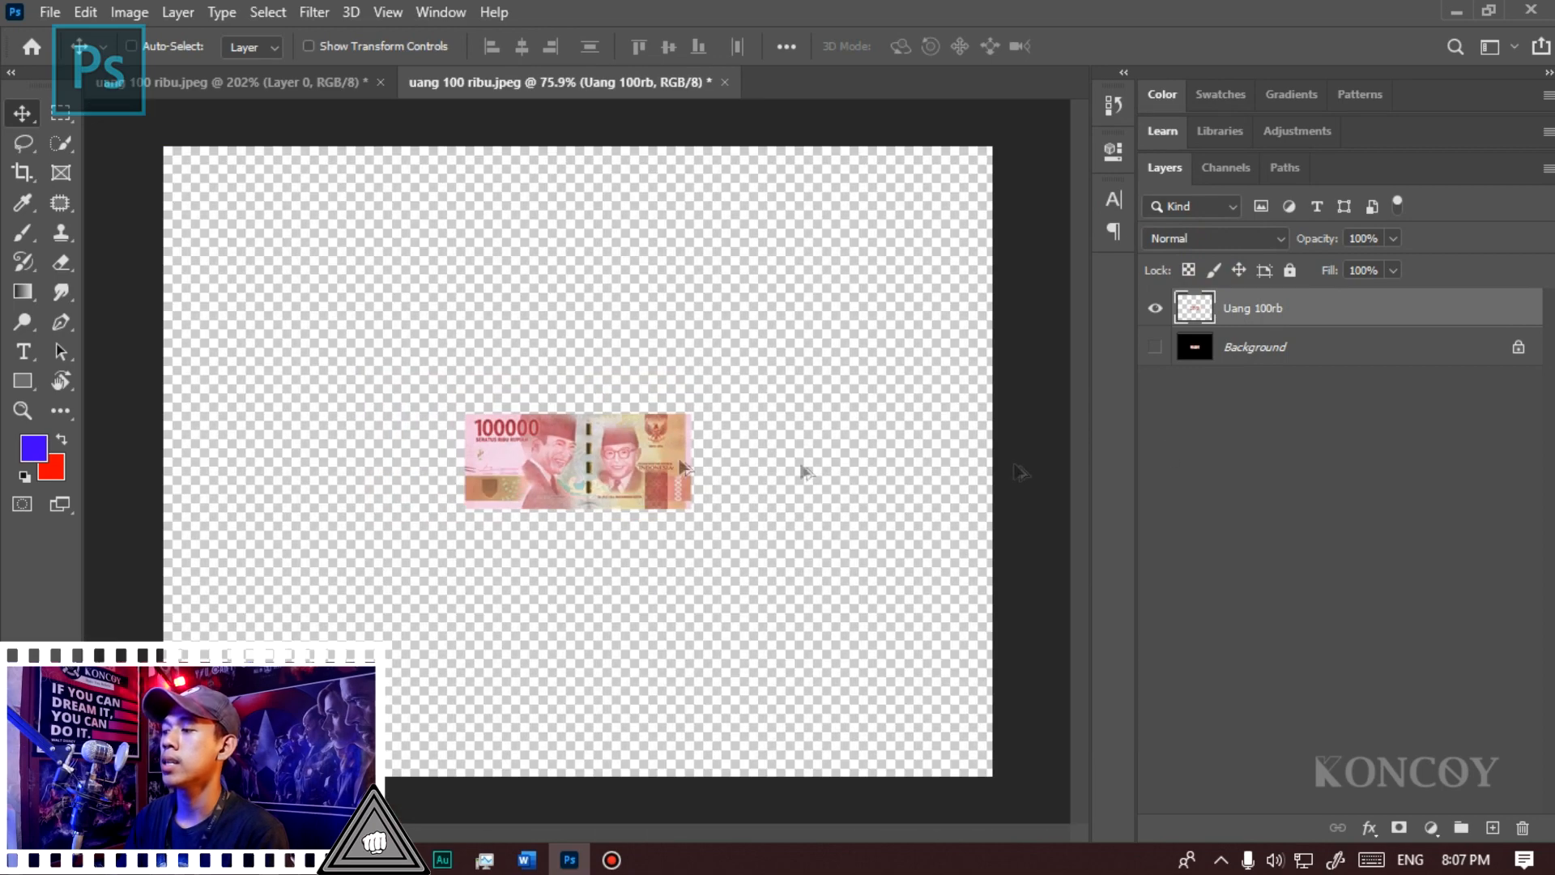
{"action": "left_click", "coordinate": [1196, 312], "text": "ctrl"}
{"action": "key", "text": "c"}
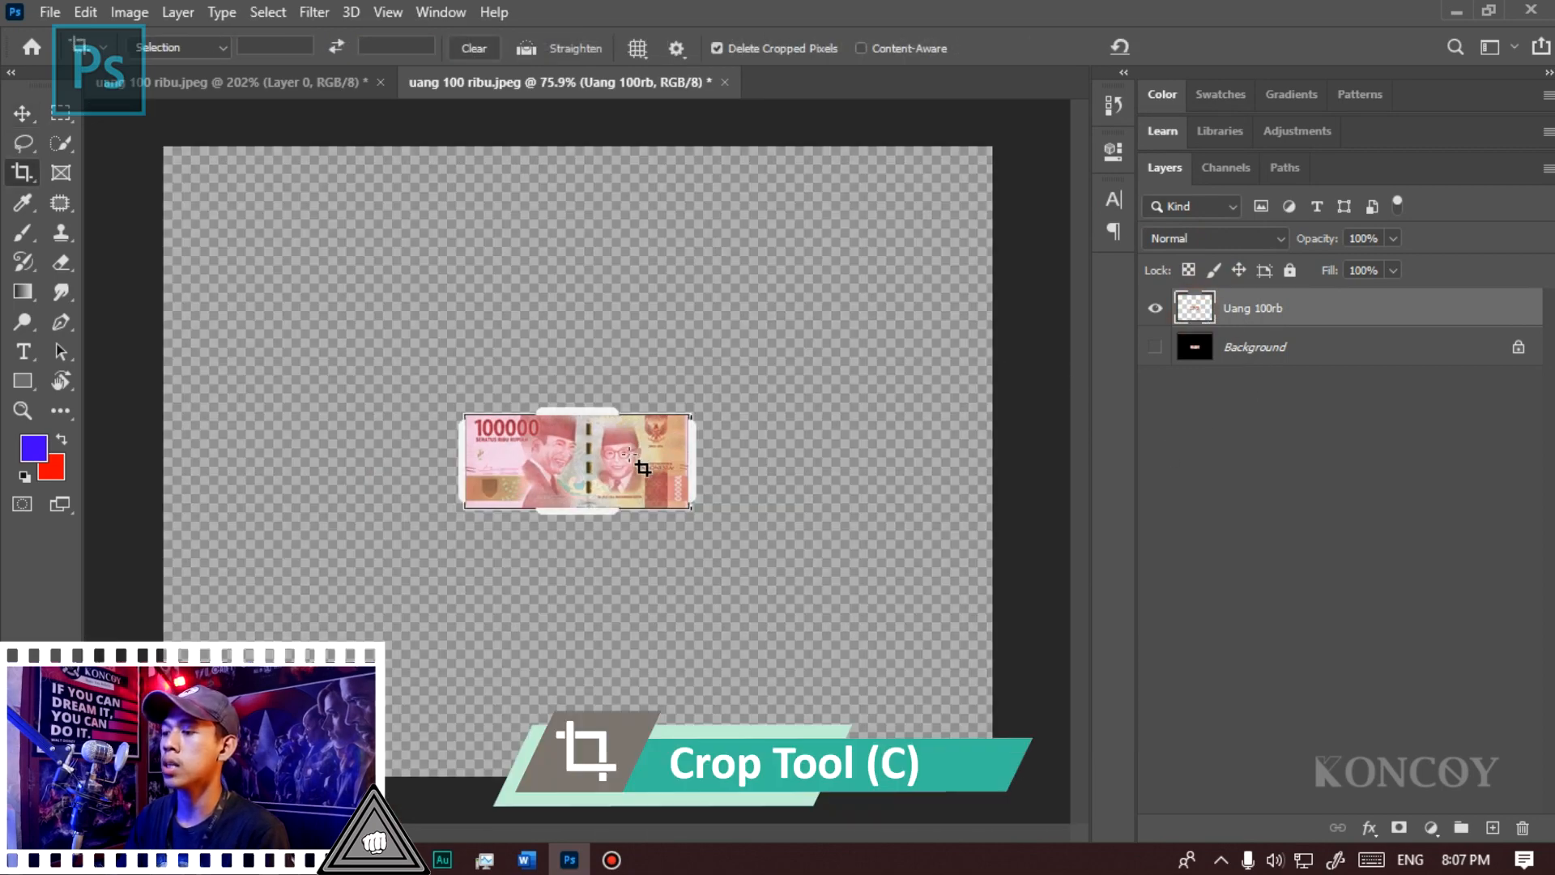
{"action": "key", "text": "Return"}
{"action": "scroll", "coordinate": [636, 482], "scroll_direction": "up", "scroll_amount": 4}
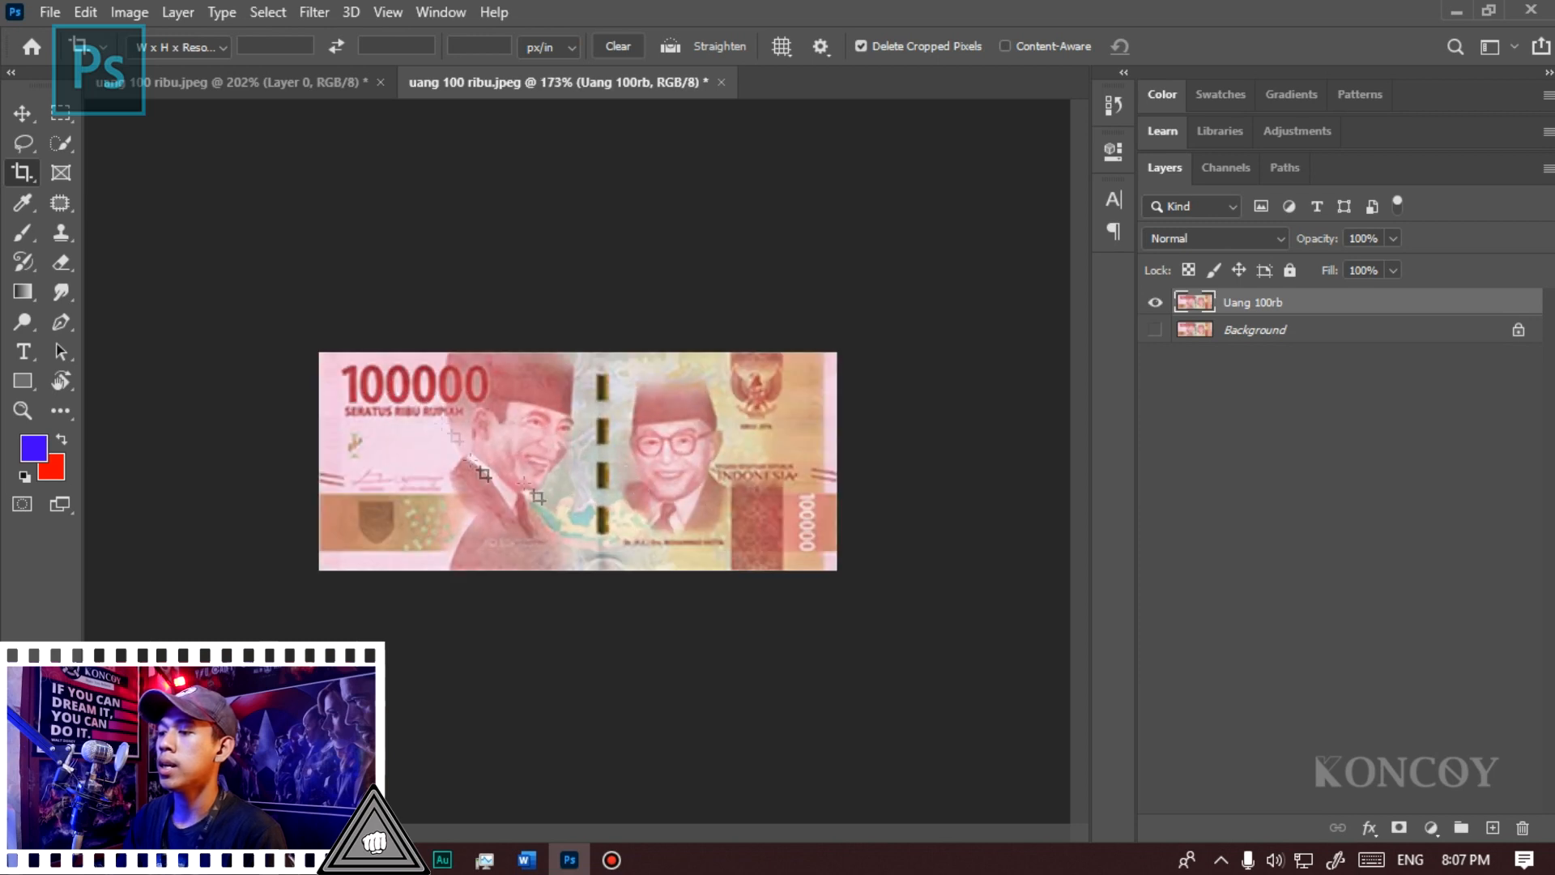
Step: Define the cropped banknote as a pattern named "uang asli"
{"action": "left_click", "coordinate": [86, 11]}
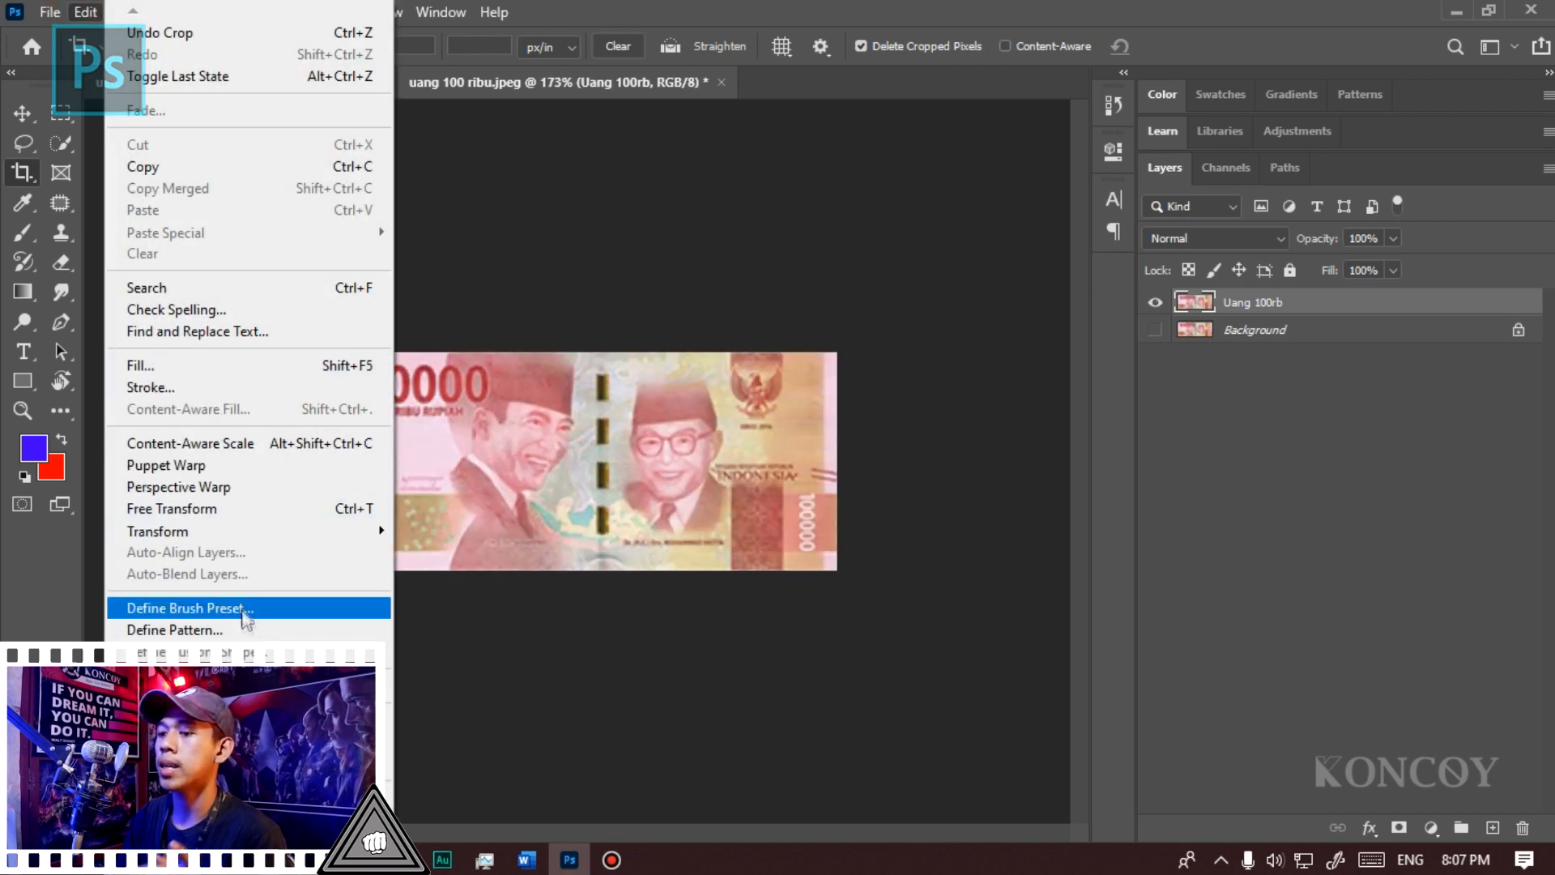
{"action": "left_click", "coordinate": [175, 629]}
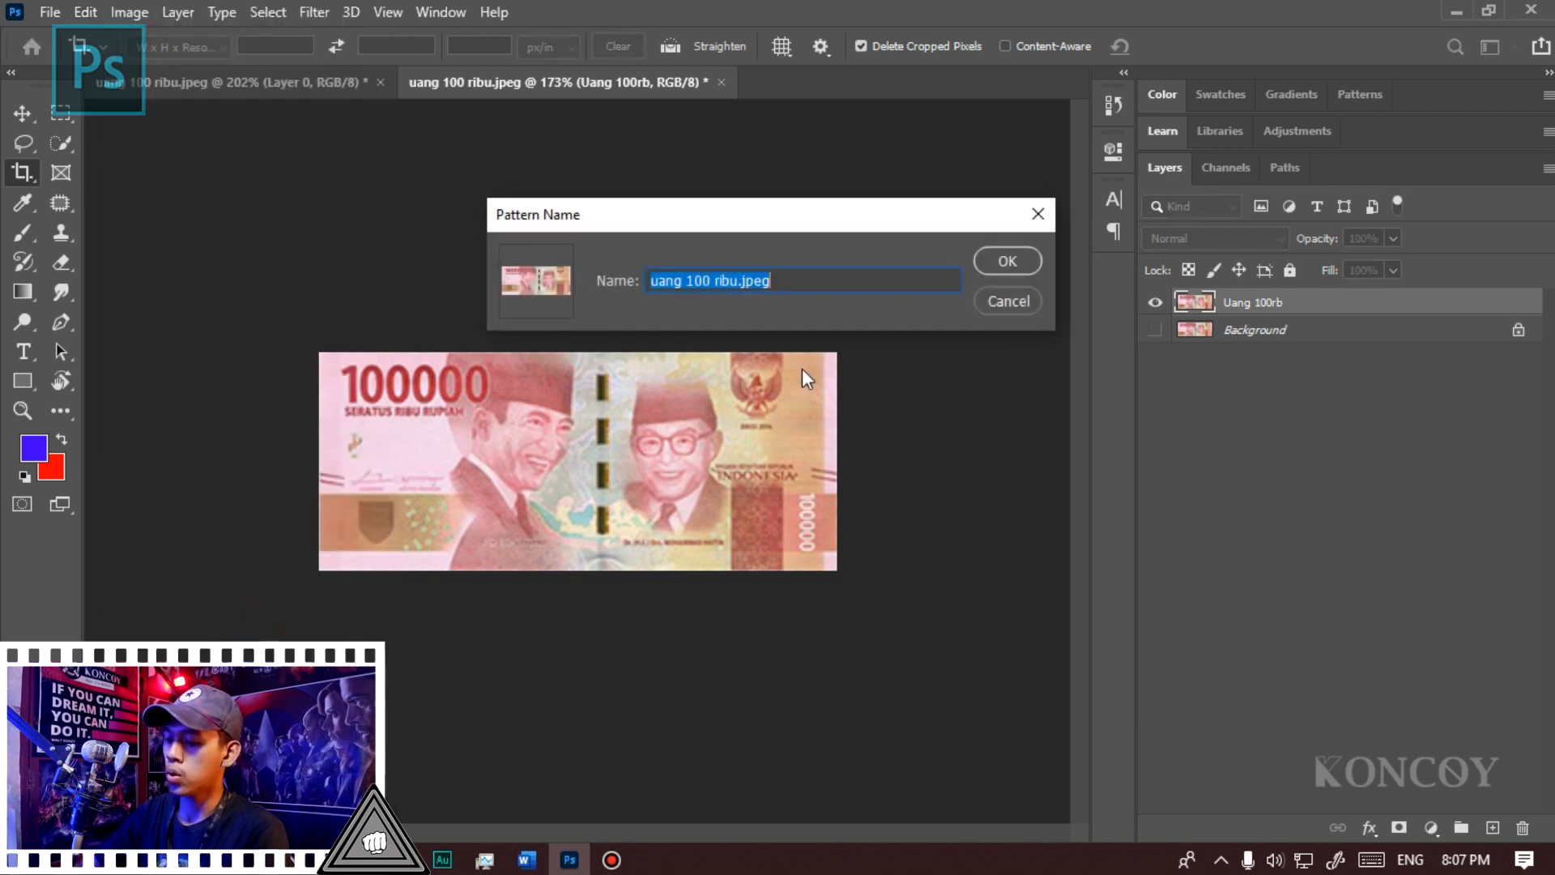
{"action": "type", "text": "una"}
{"action": "key", "text": "BackSpace"}
{"action": "key", "text": "BackSpace"}
{"action": "type", "text": "ang asli"}
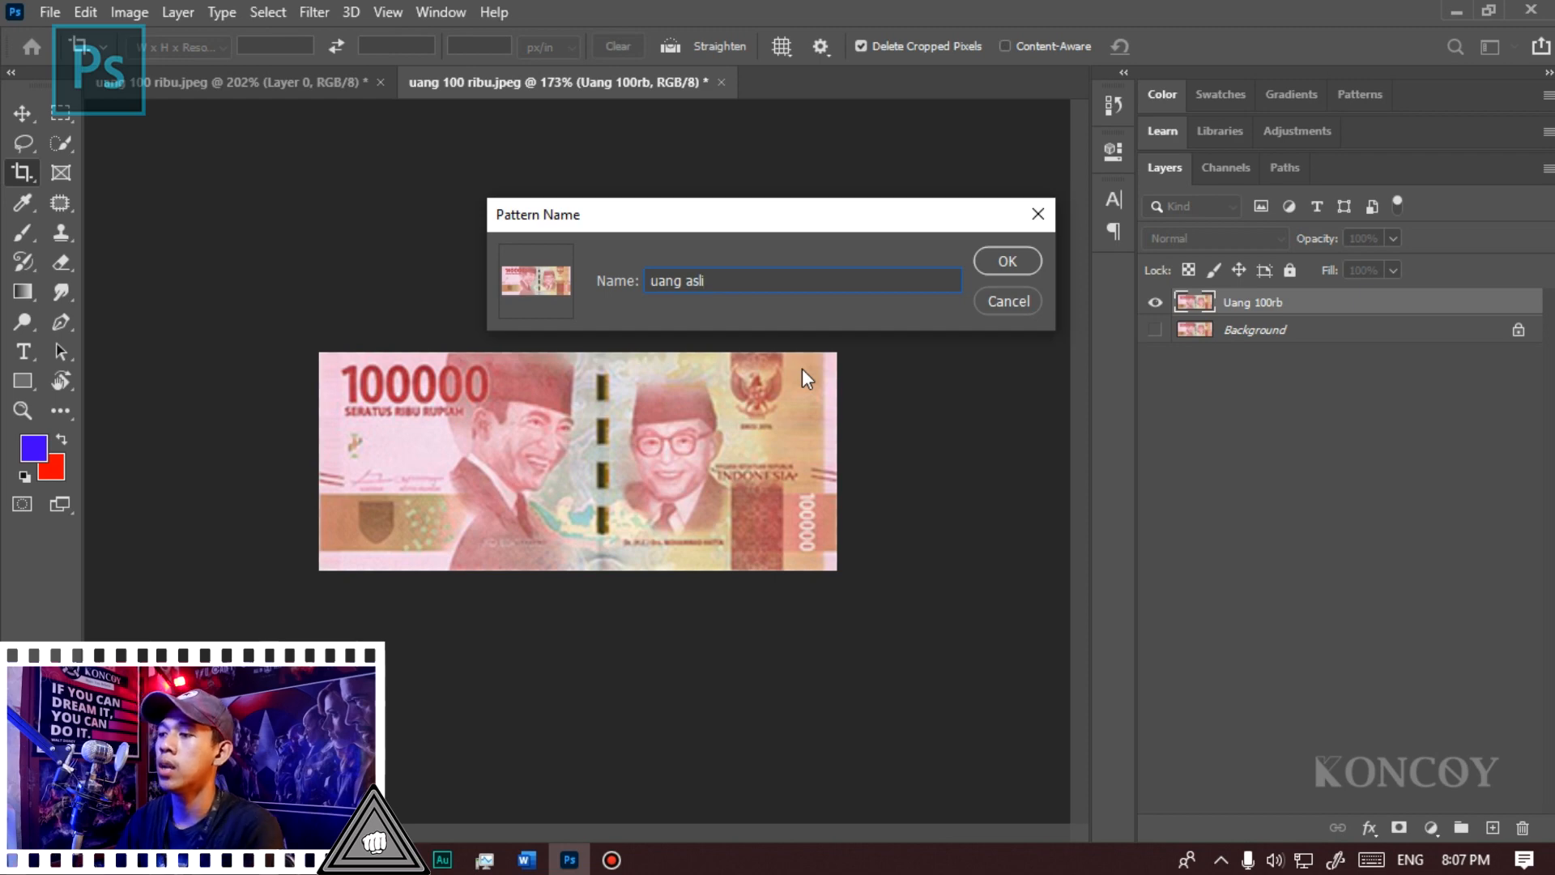
{"action": "key", "text": "Return"}
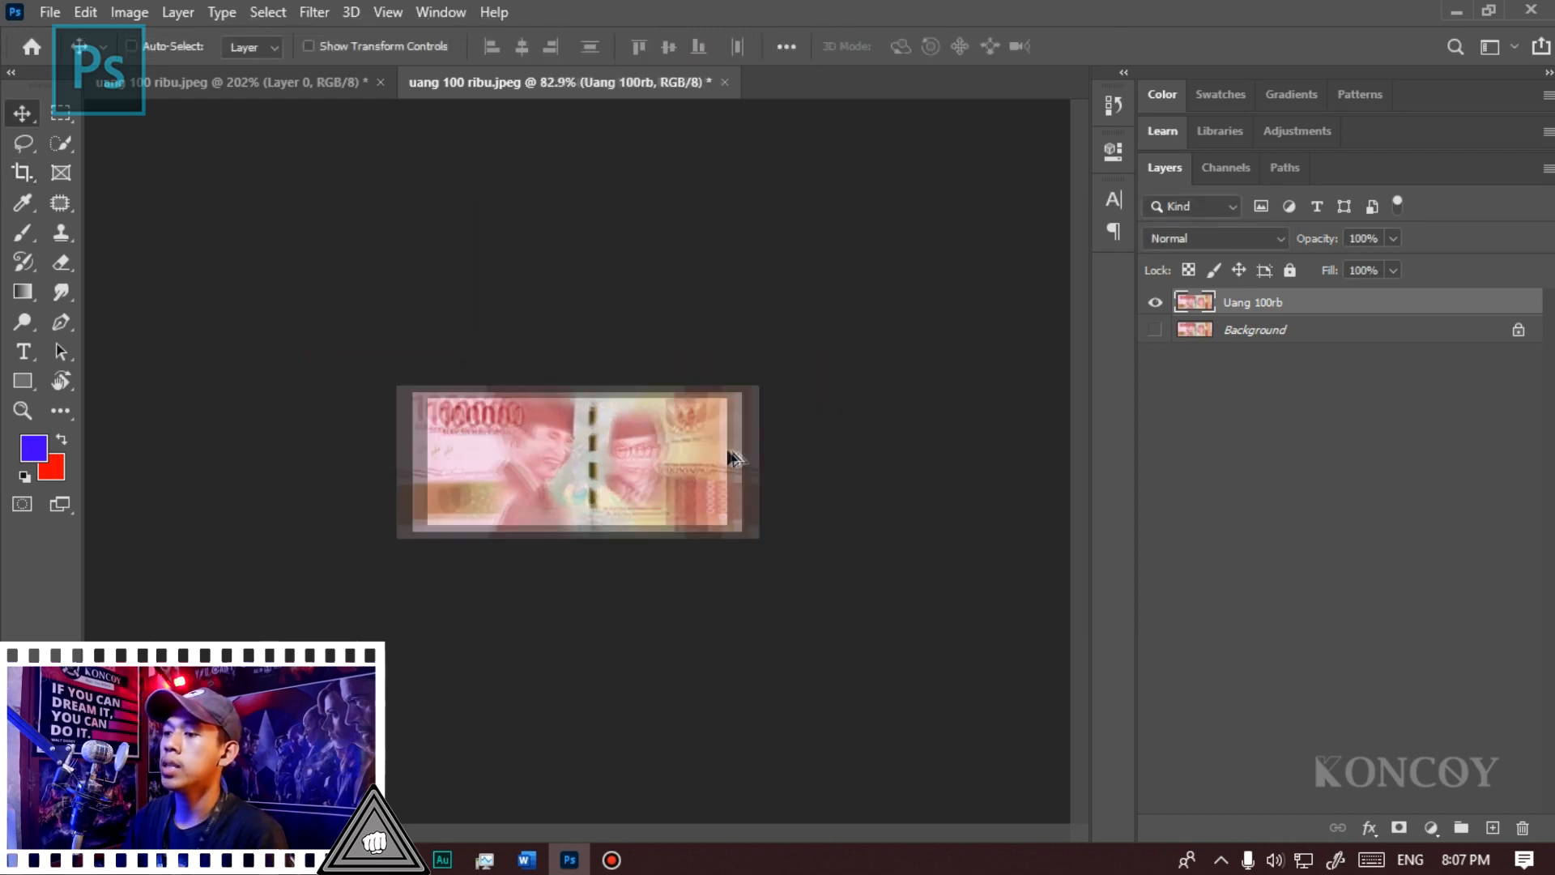
Step: Undo the crop and clear the banknote selection, with the foreground and background colors reset to black and white
{"action": "key", "text": "ctrl+z"}
{"action": "key", "text": "d"}
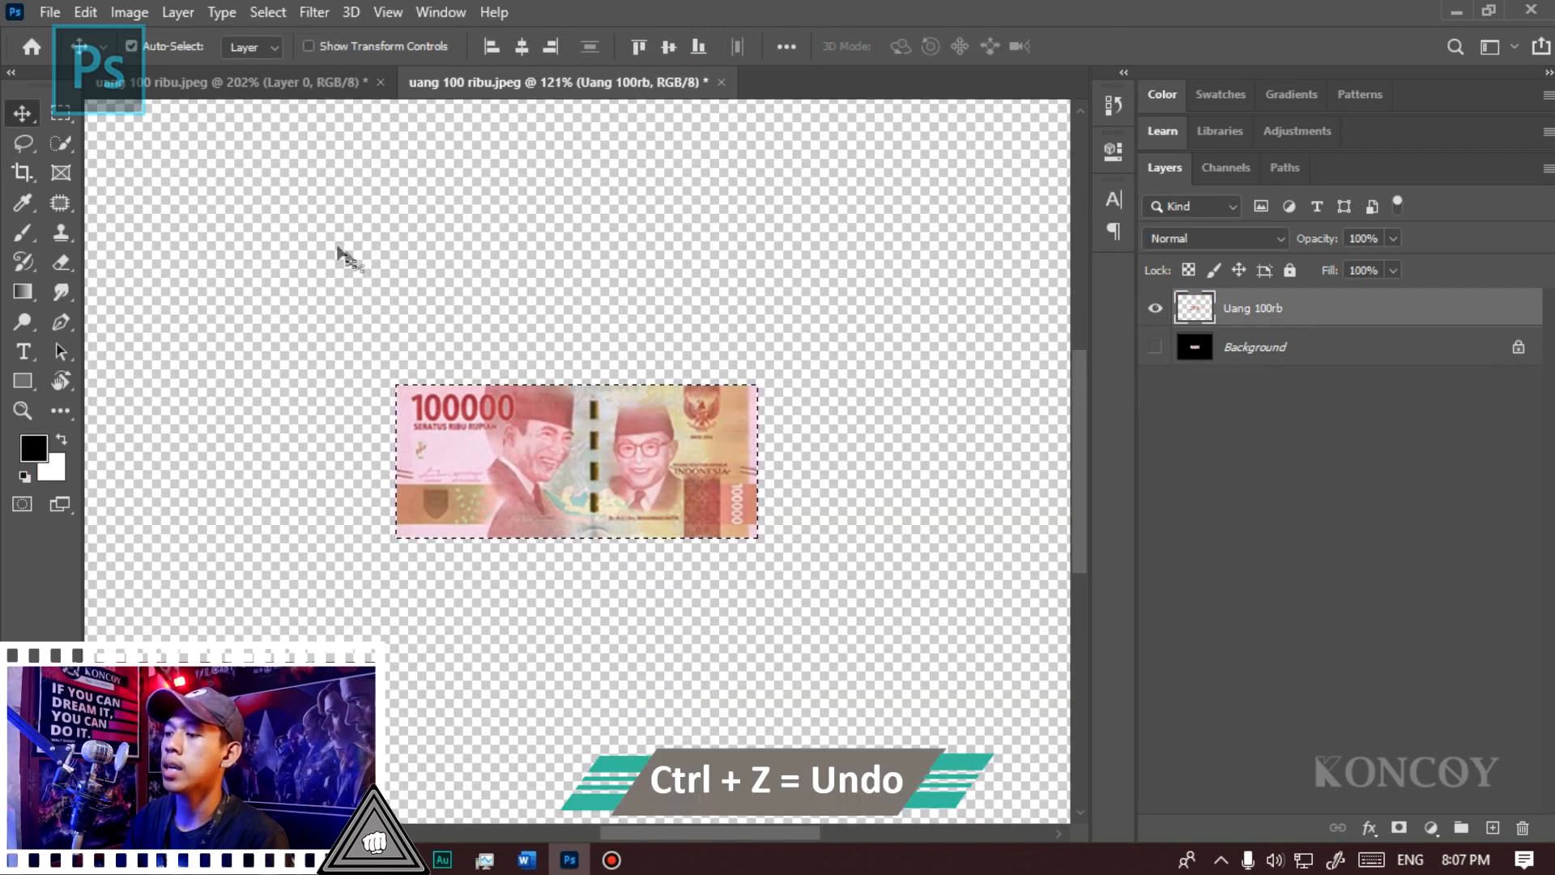
{"action": "scroll", "coordinate": [466, 336], "scroll_direction": "down", "scroll_amount": 3, "text": "alt"}
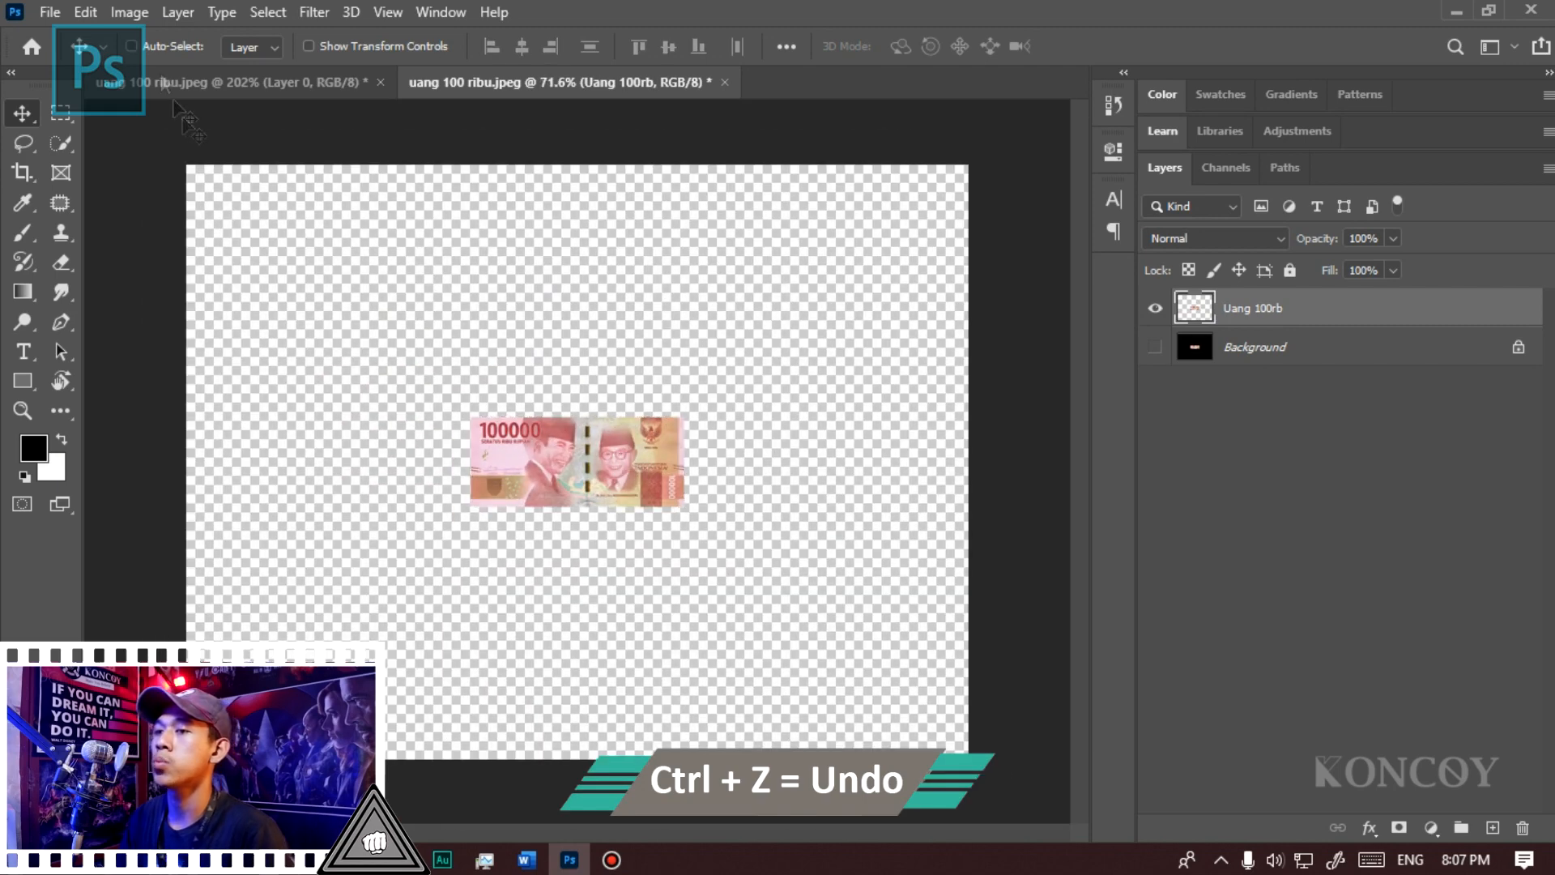
{"action": "left_click", "coordinate": [85, 13]}
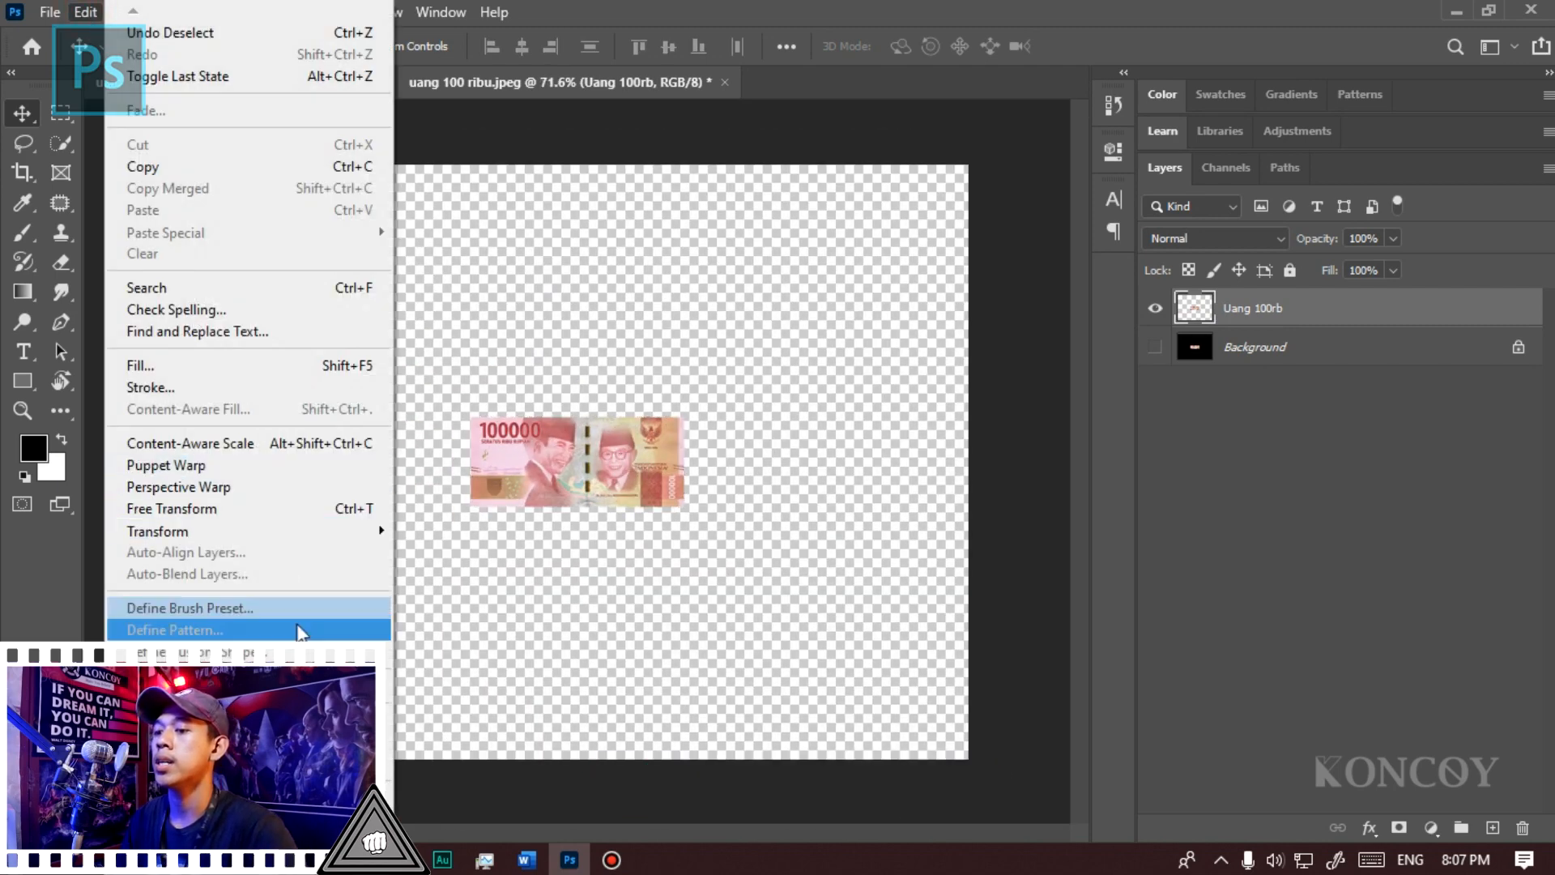
{"action": "left_click", "coordinate": [300, 631]}
{"action": "left_click", "coordinate": [1007, 302]}
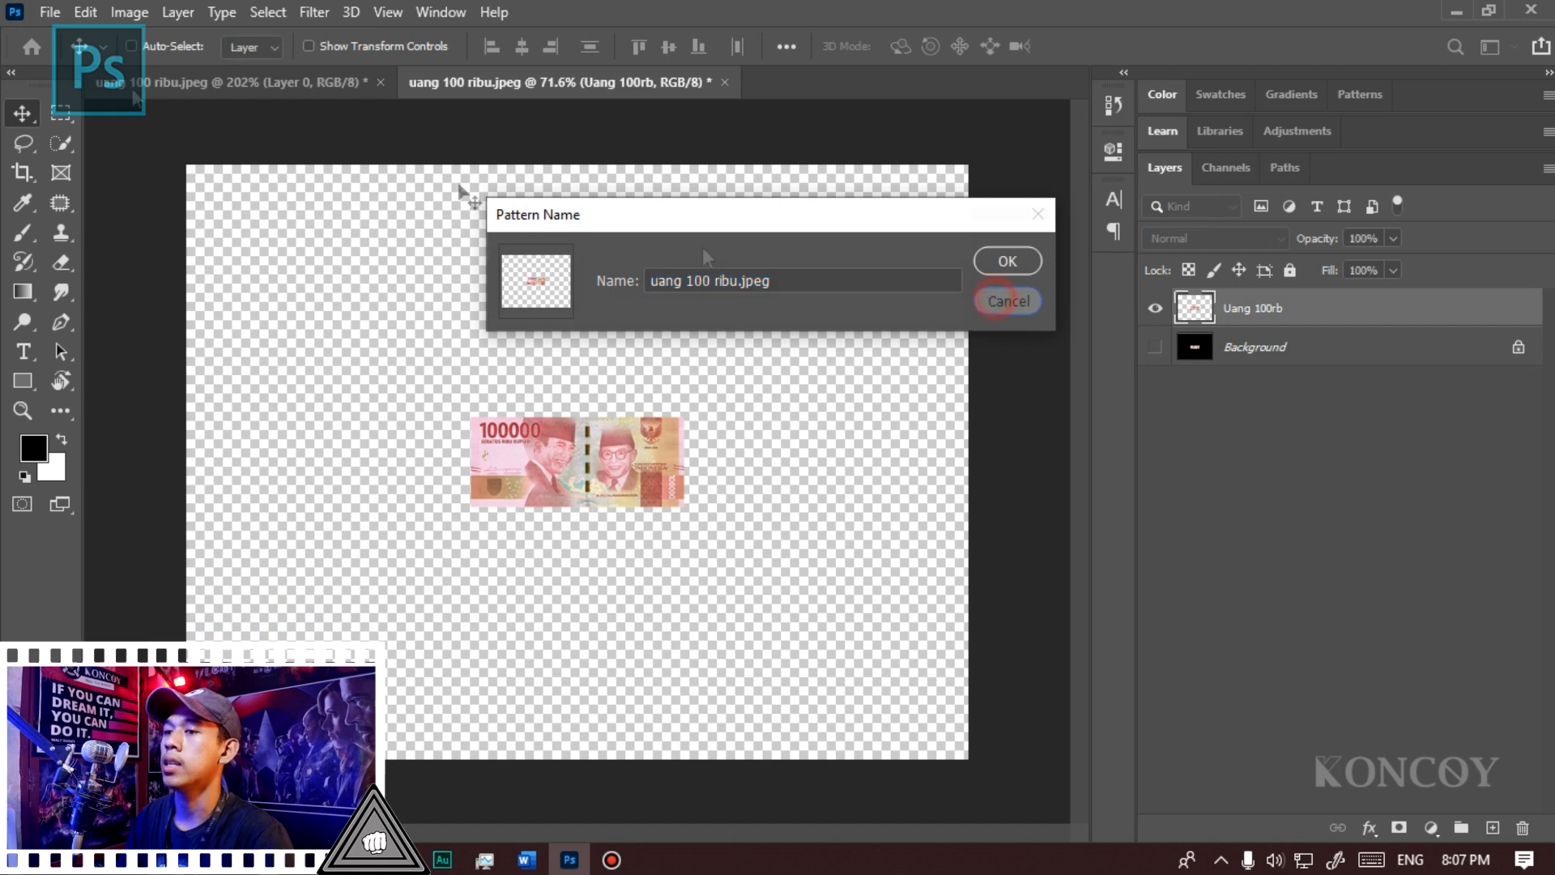
Step: Fill the Uang 100rb layer with the cropped banknote pattern using the Random Fill script and its existing custom settings, and undo the fill
{"action": "left_click", "coordinate": [85, 12]}
{"action": "left_click", "coordinate": [138, 361]}
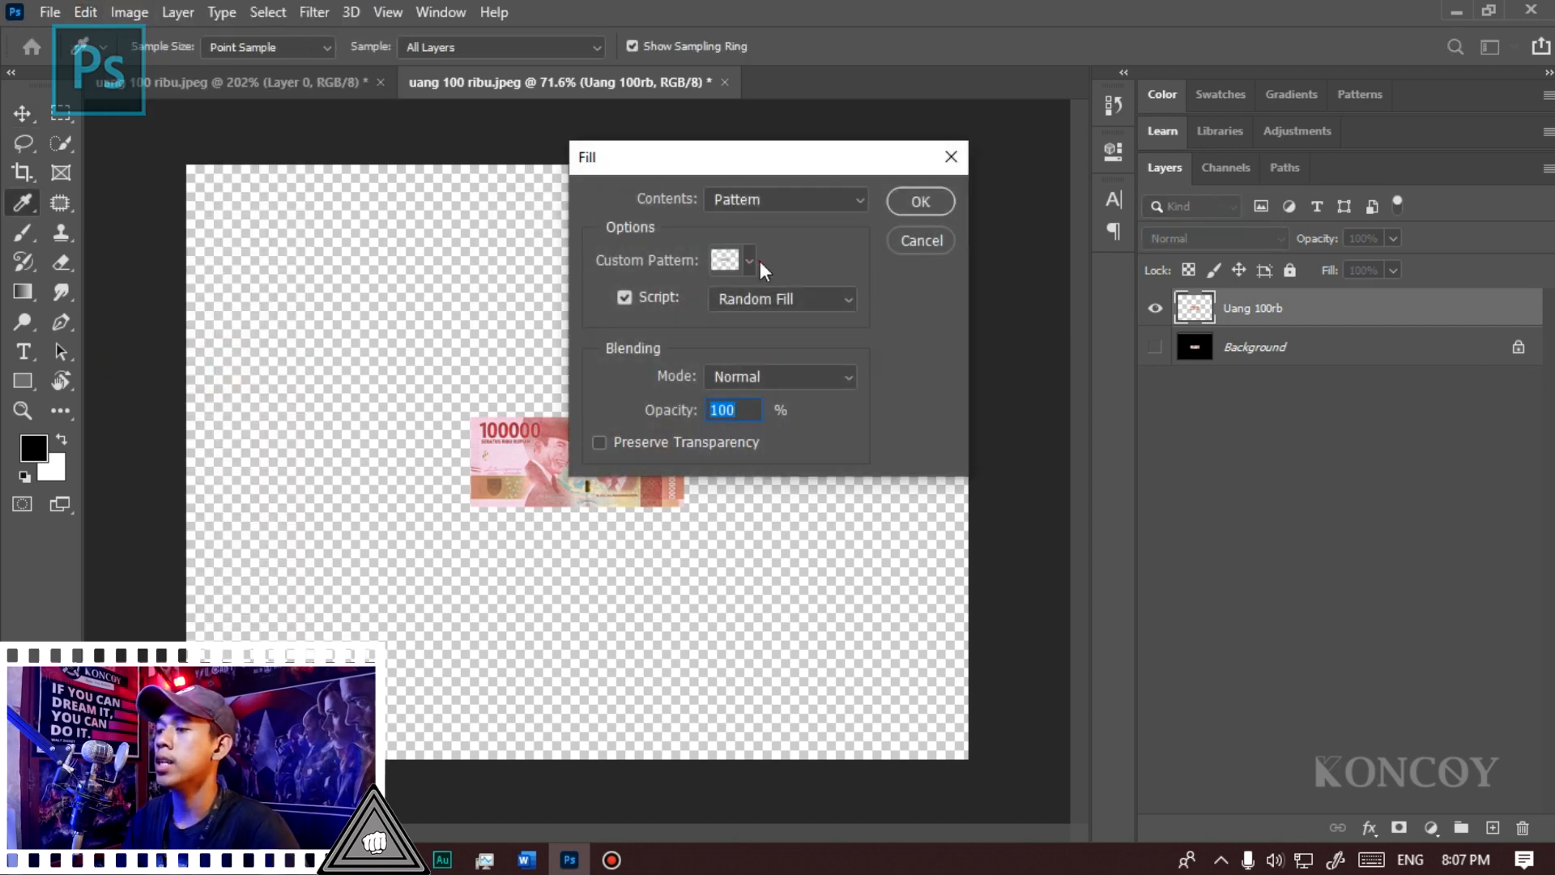
{"action": "left_click", "coordinate": [751, 260]}
{"action": "left_click", "coordinate": [653, 412]}
{"action": "left_click", "coordinate": [855, 256]}
{"action": "left_click", "coordinate": [921, 201]}
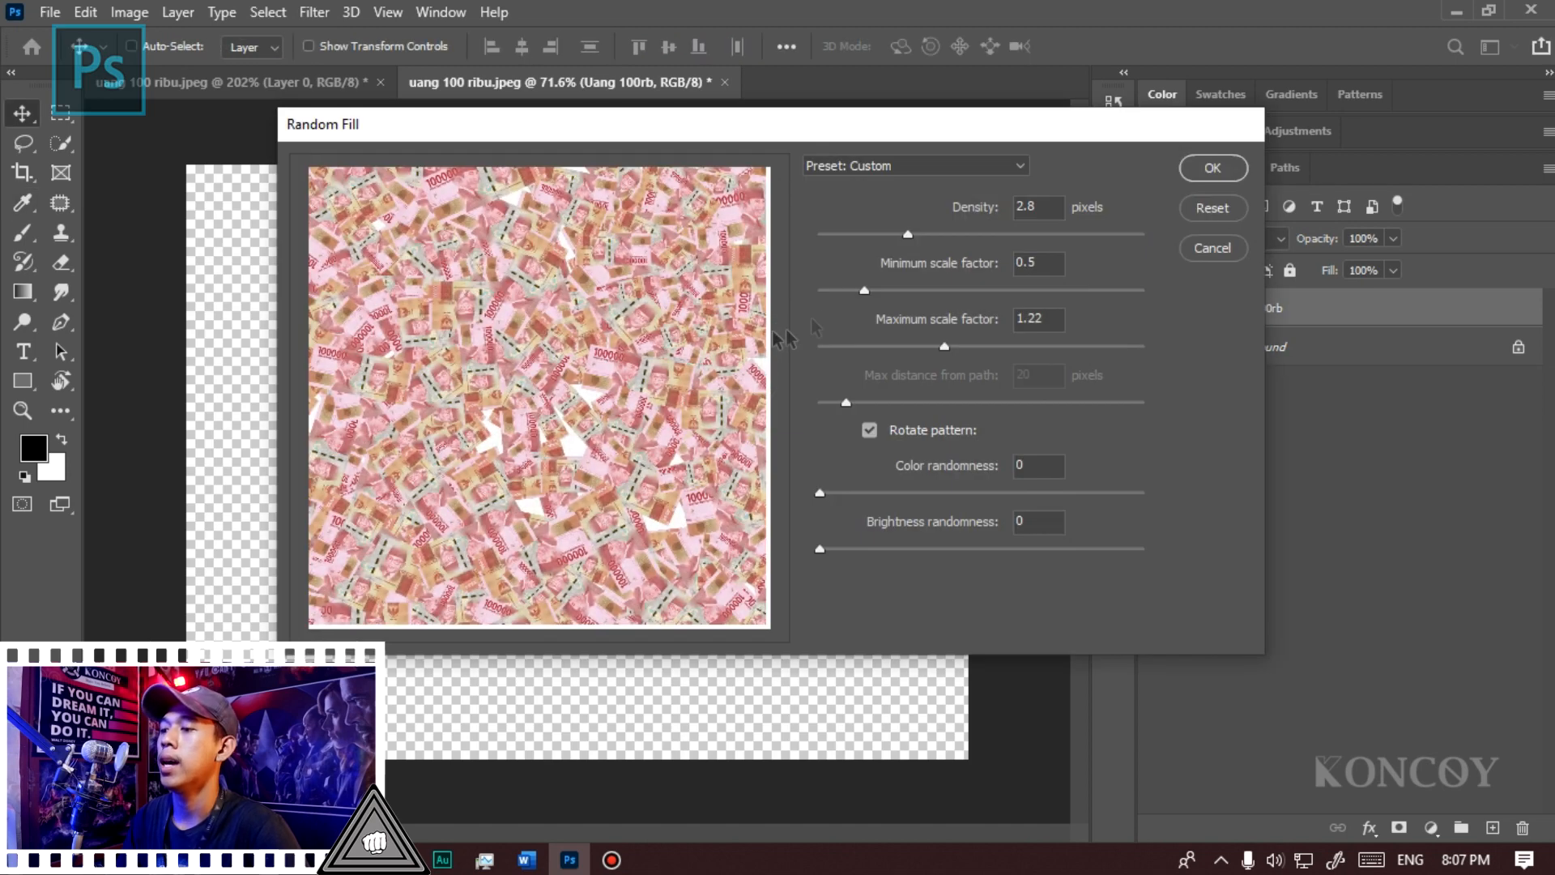
{"action": "left_click", "coordinate": [1187, 174]}
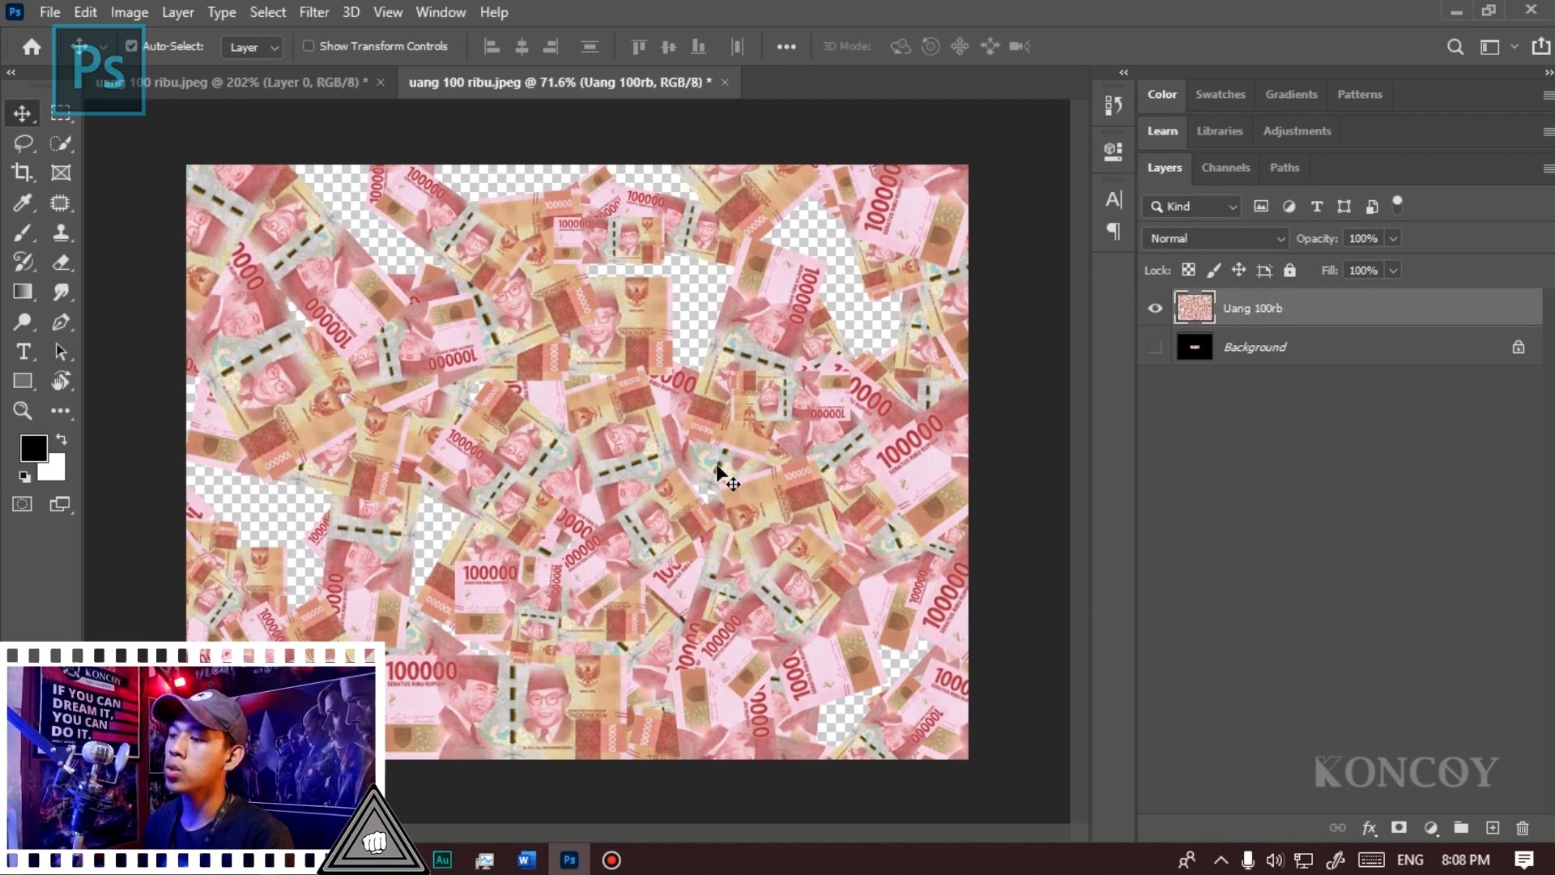
{"action": "key", "text": "ctrl+z"}
Step: Add a solid color fill layer in black (000000) and place it directly beneath the Uang 100rb layer
{"action": "left_click", "coordinate": [1431, 828]}
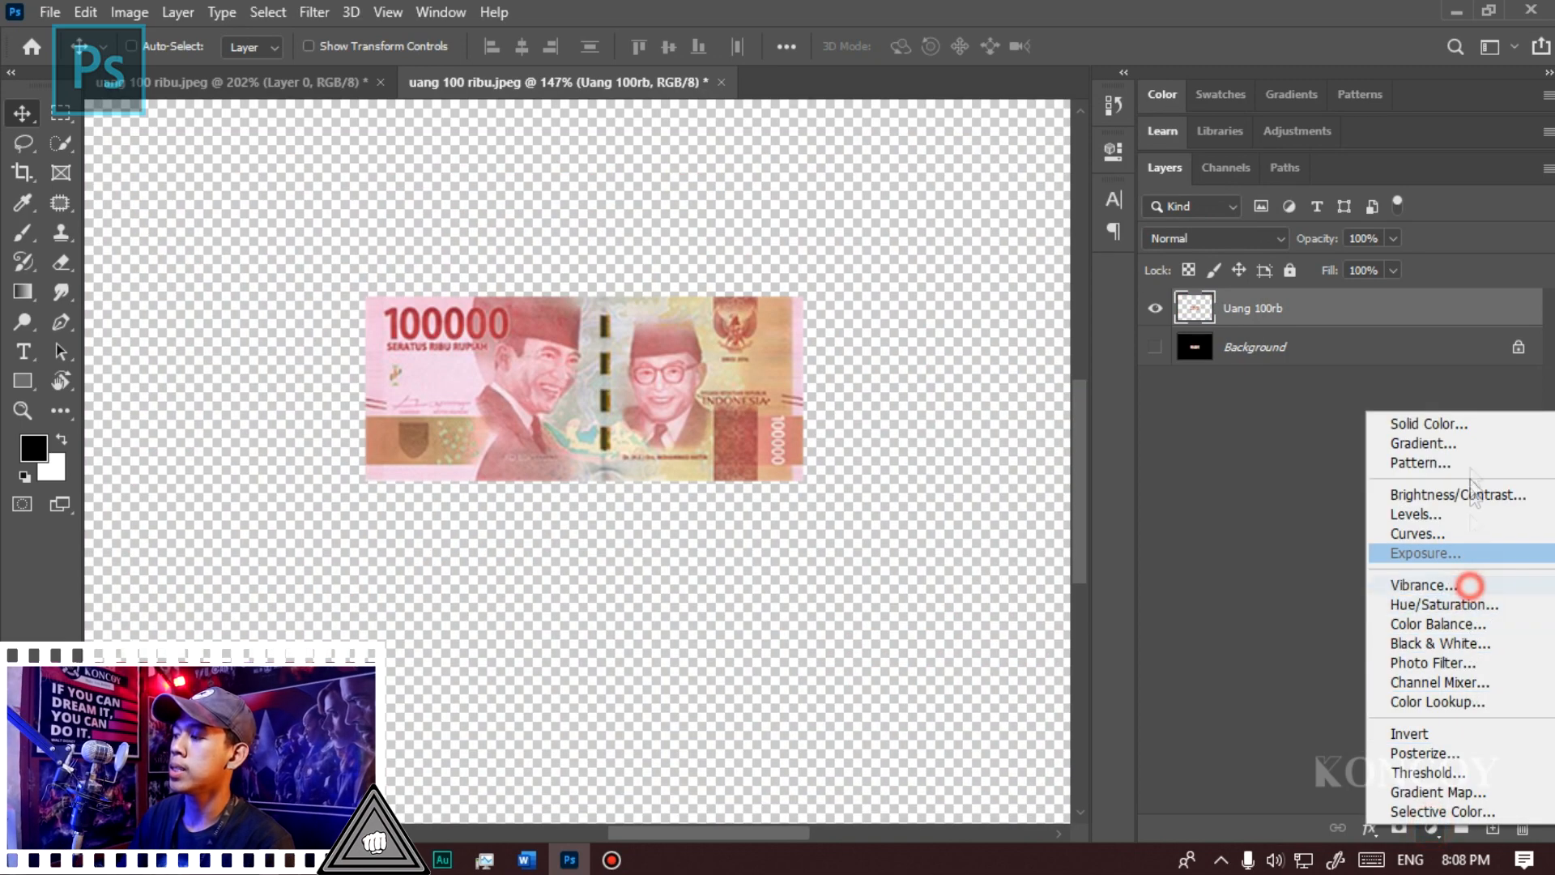
{"action": "left_click", "coordinate": [1466, 427]}
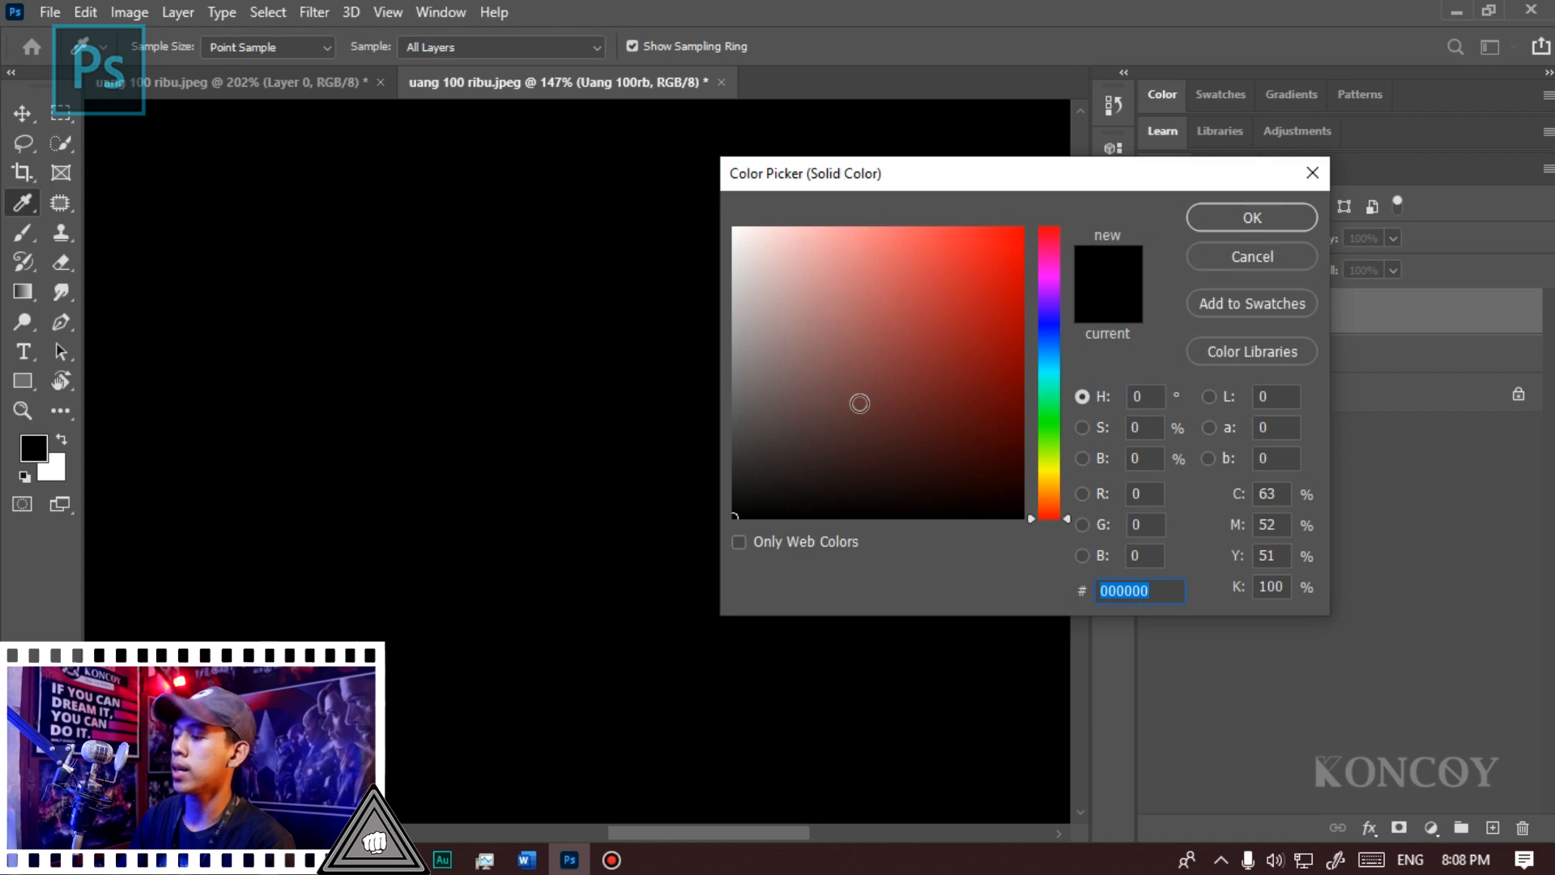
{"action": "key", "text": "Return"}
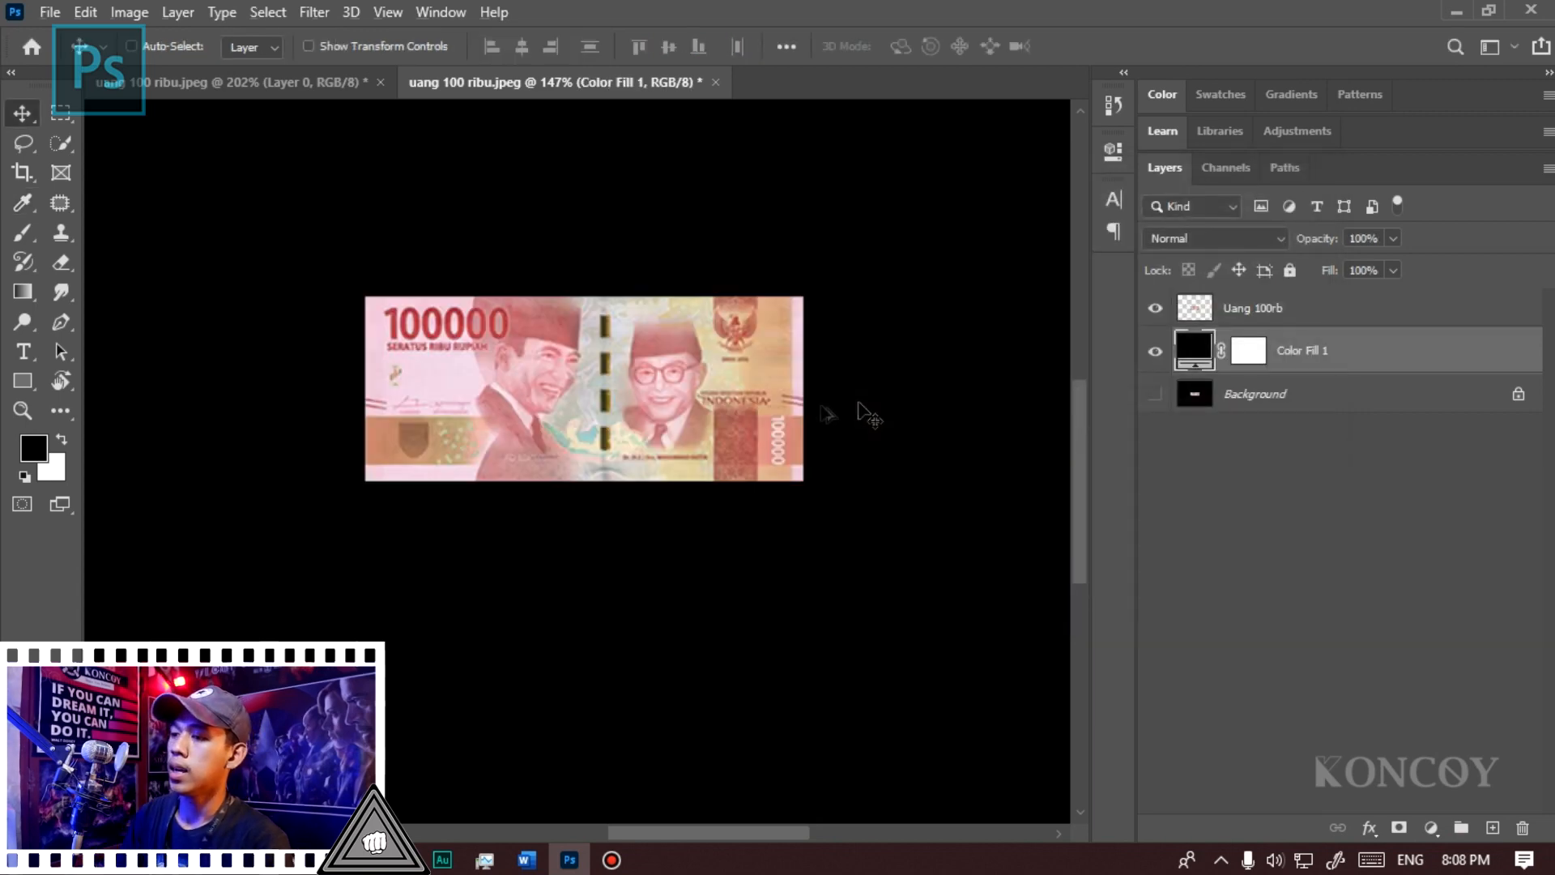
{"action": "scroll", "coordinate": [798, 415], "scroll_direction": "up", "scroll_amount": 3}
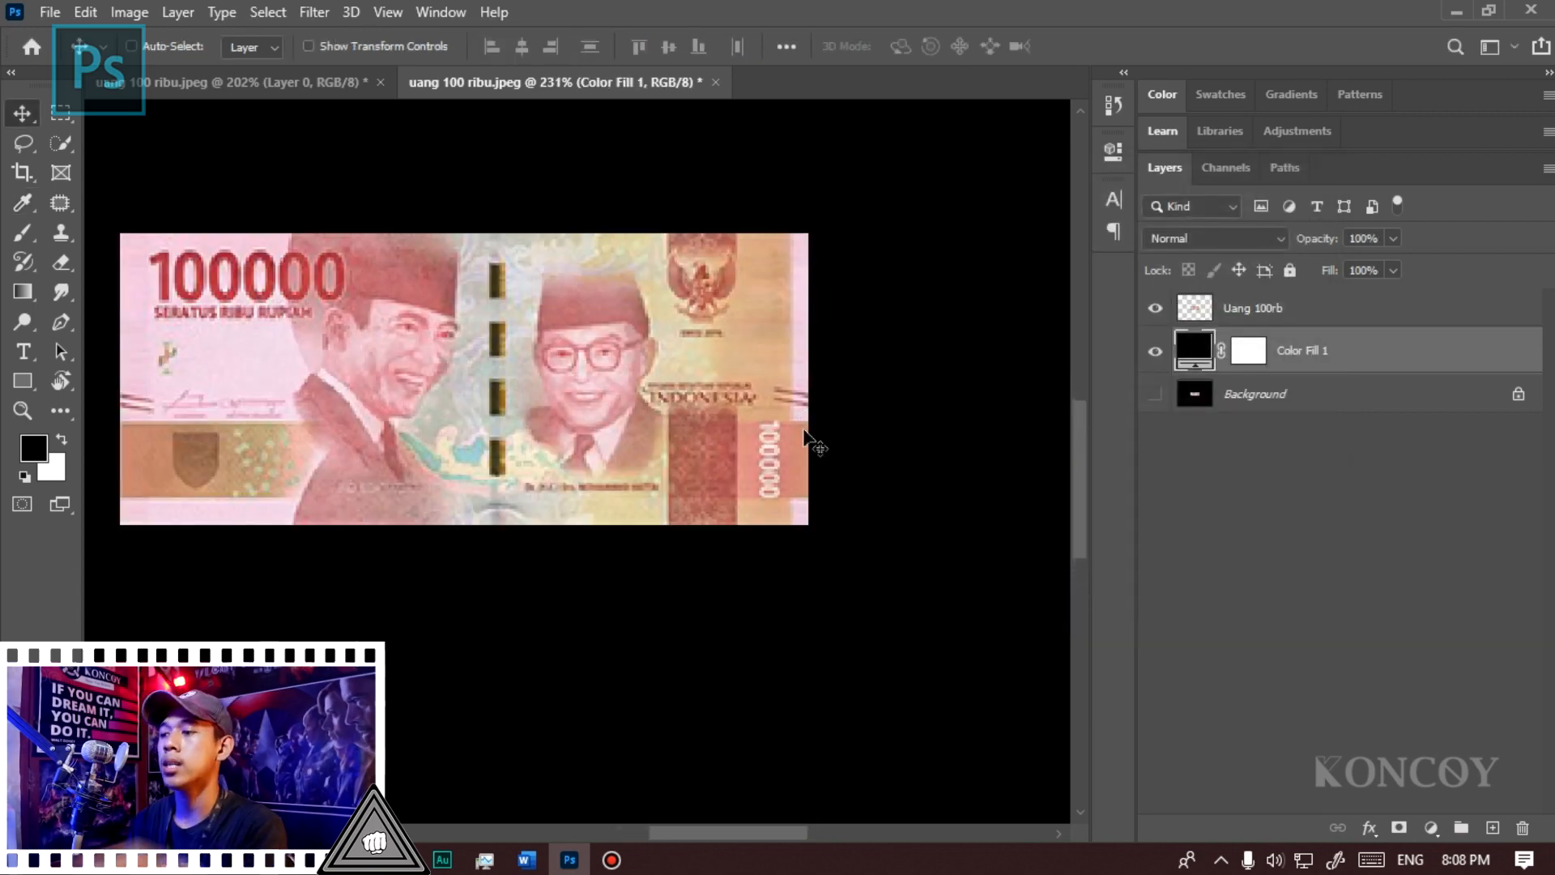
{"action": "scroll", "coordinate": [806, 433], "scroll_direction": "down", "scroll_amount": 4}
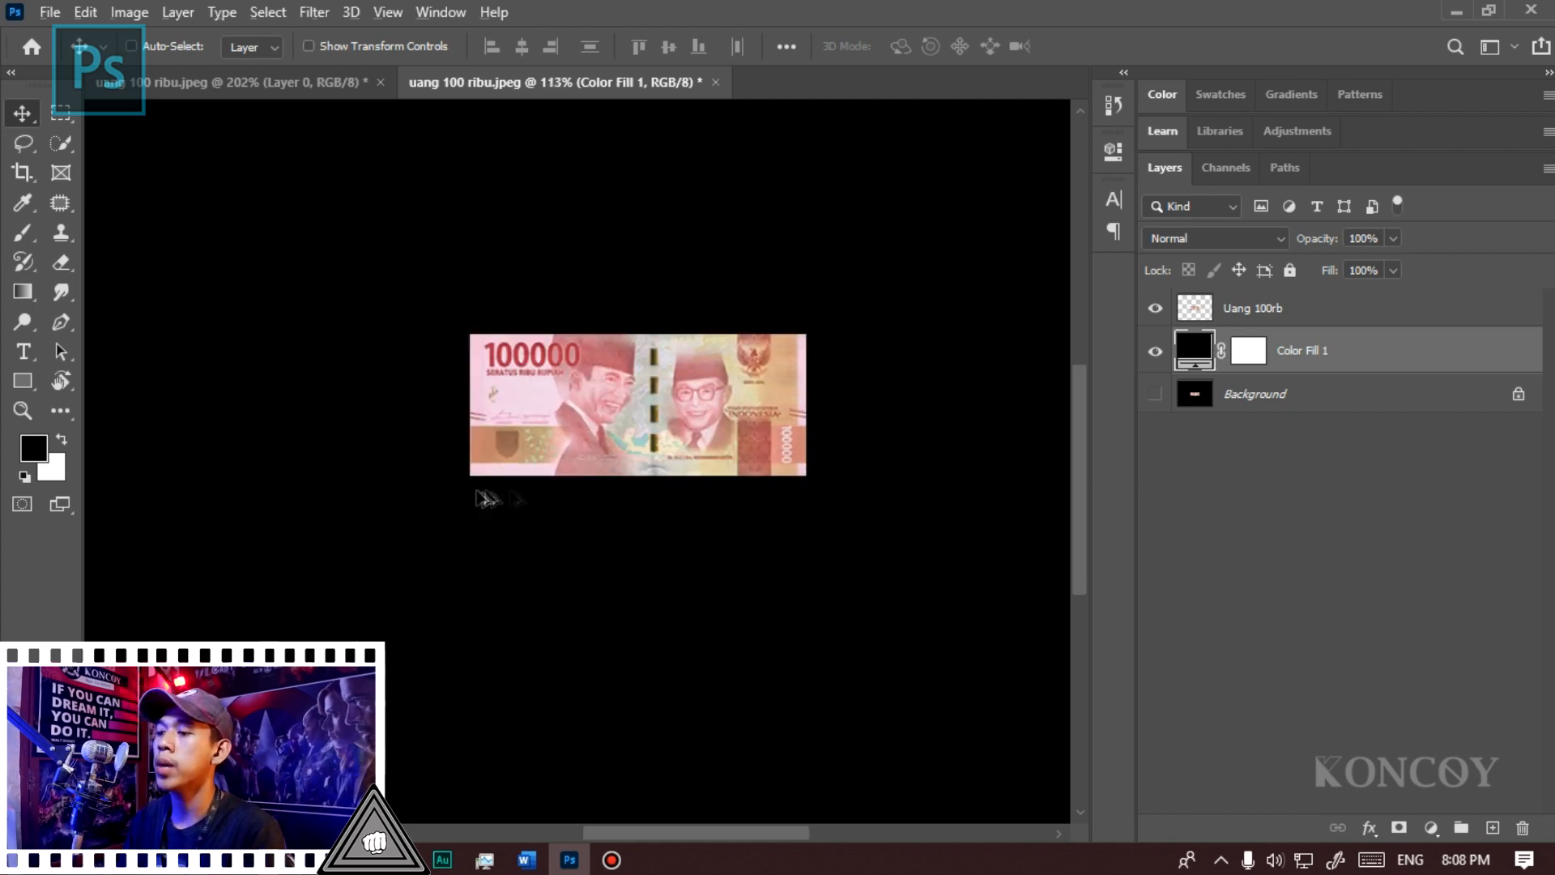
{"action": "scroll", "coordinate": [468, 494], "scroll_direction": "up", "scroll_amount": 2}
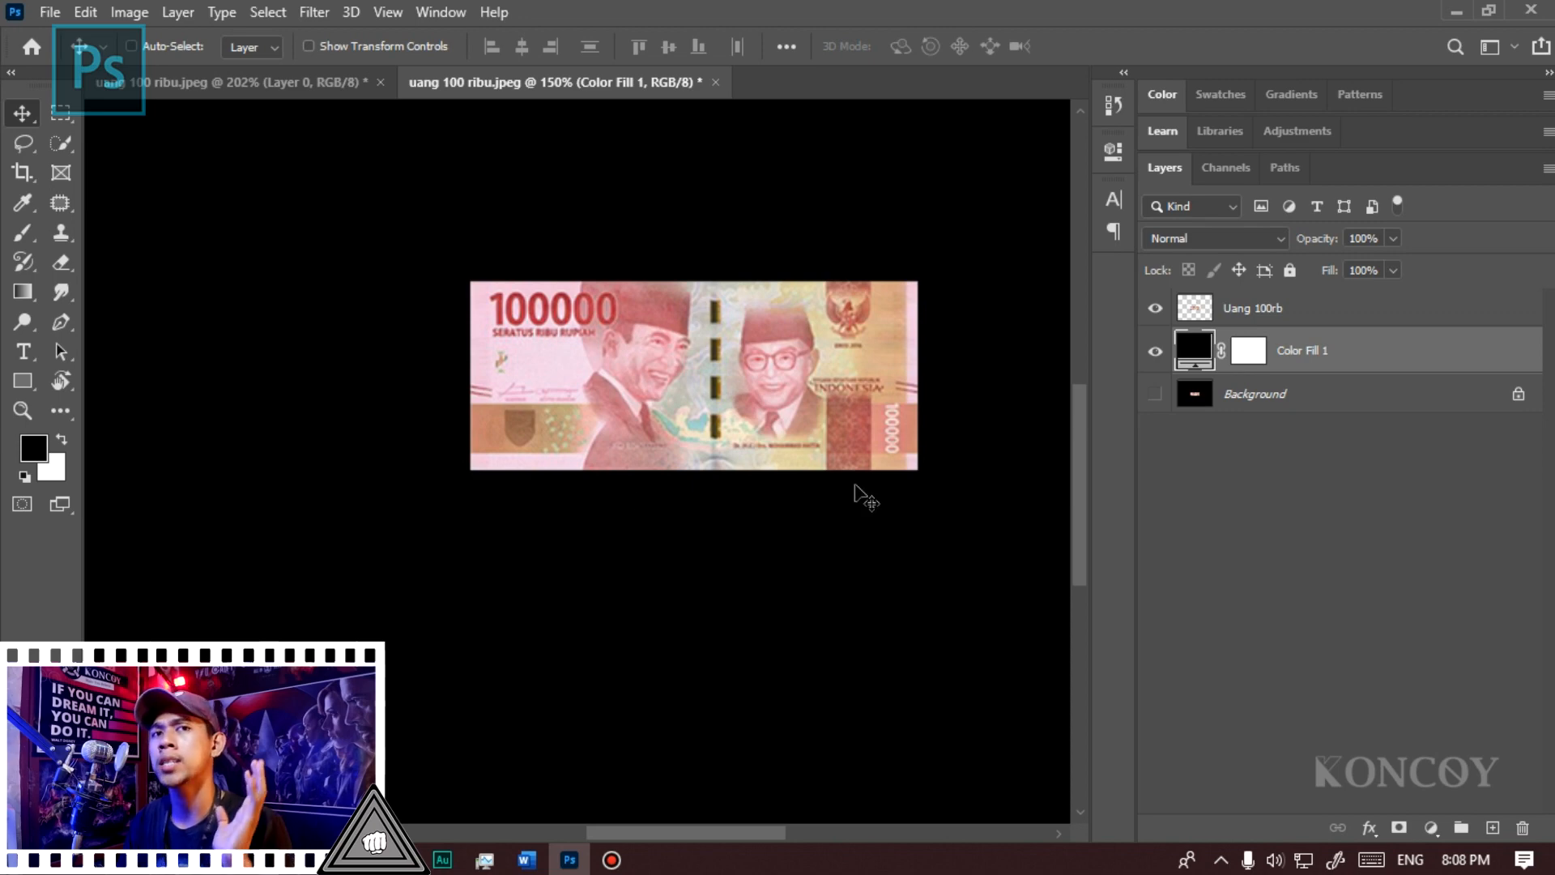